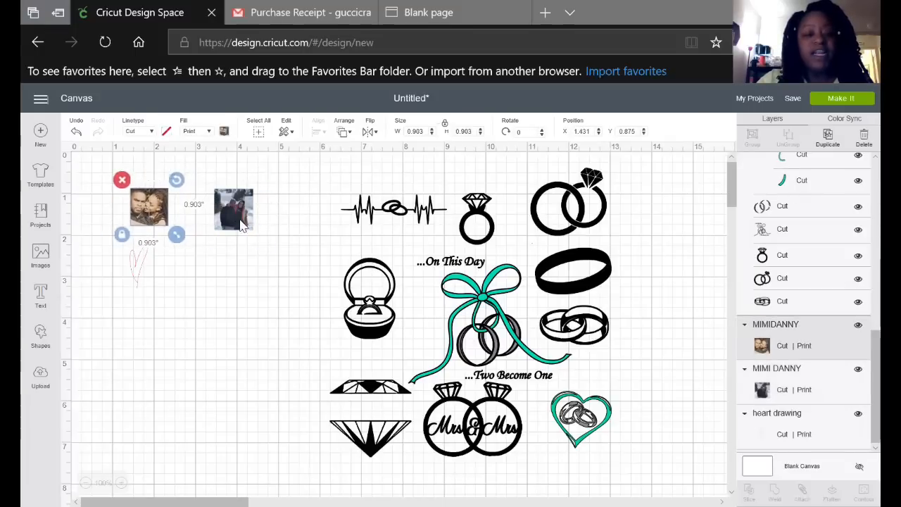
Place the second photo beside the first and resize the heart drawing beneath them to about 0.64 by 1.49 inches
left_click_drag(224, 209, 194, 217)
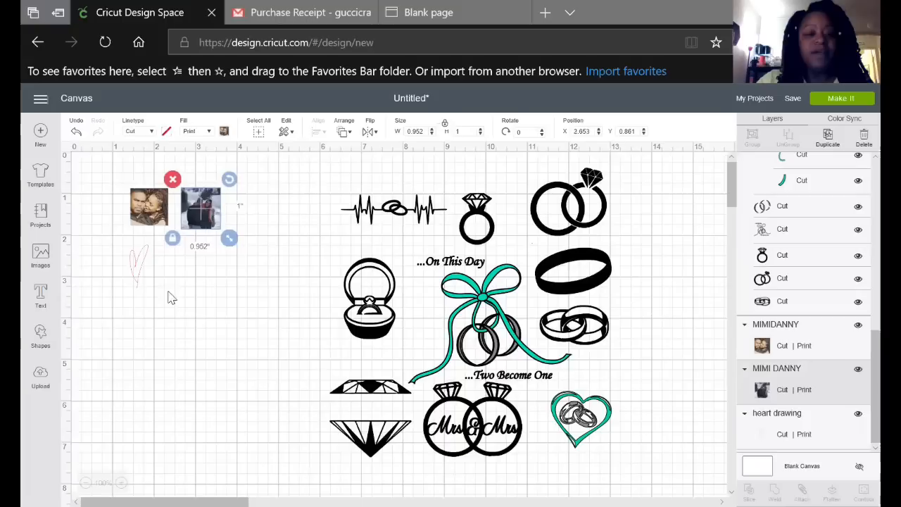
left_click(137, 271)
left_click_drag(157, 297, 292, 451)
scroll(247, 316, "down", 1)
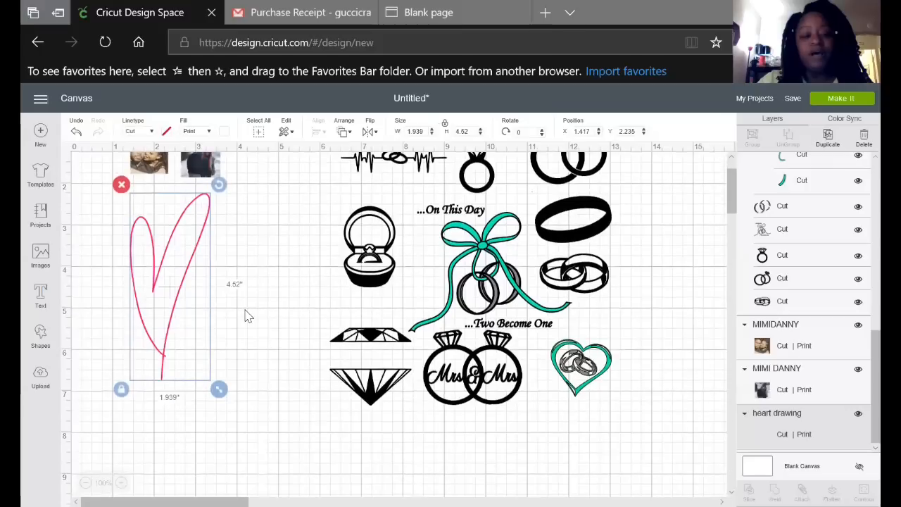
scroll(154, 225, "up", 1)
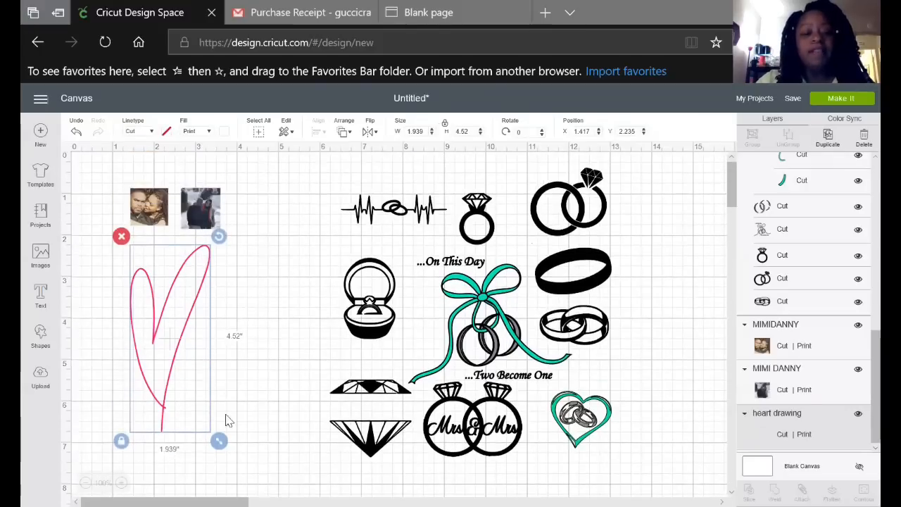
left_click_drag(219, 440, 149, 320)
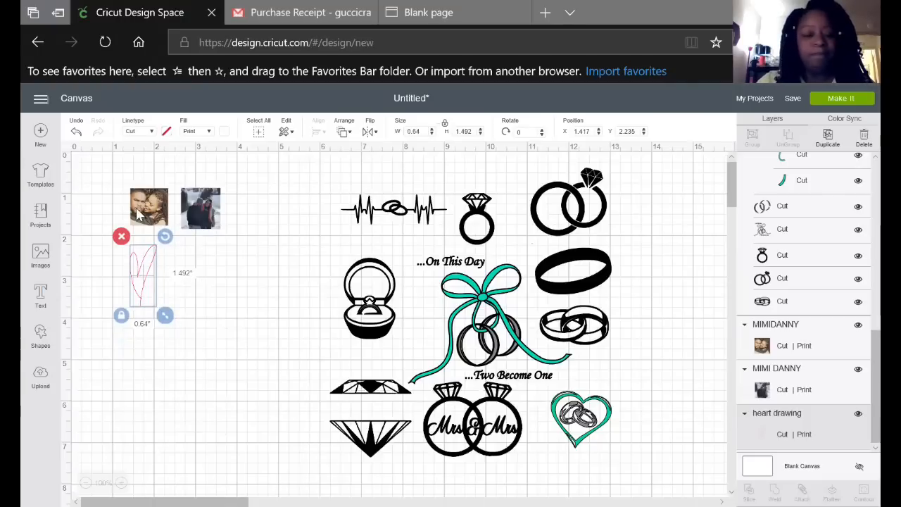
left_click_drag(141, 293, 151, 279)
Ungroup the wedding ring bundle into separate designs
left_click(345, 209)
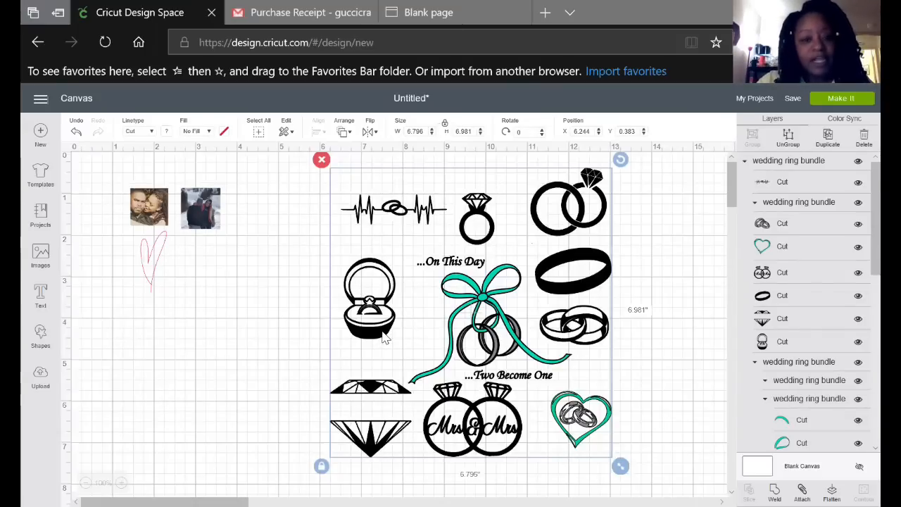
scroll(384, 338, "down", 3)
scroll(384, 338, "up", 3)
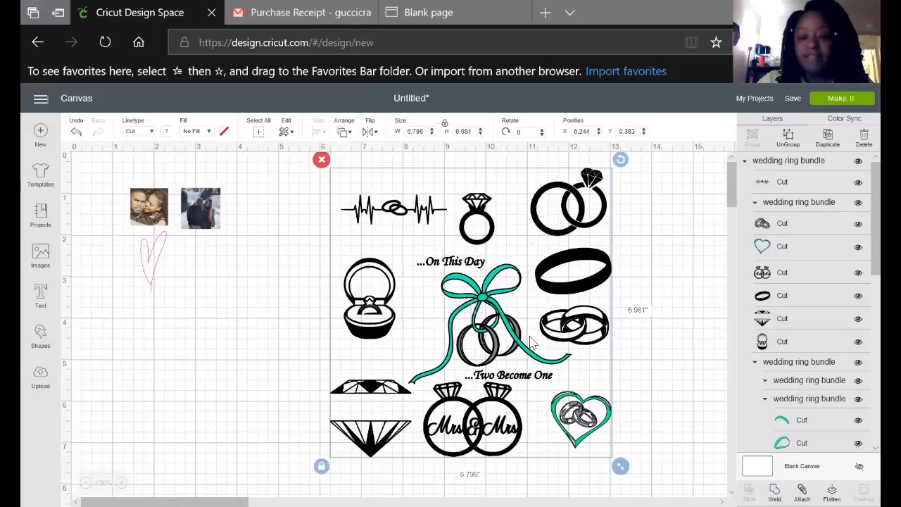
scroll(526, 329, "down", 1)
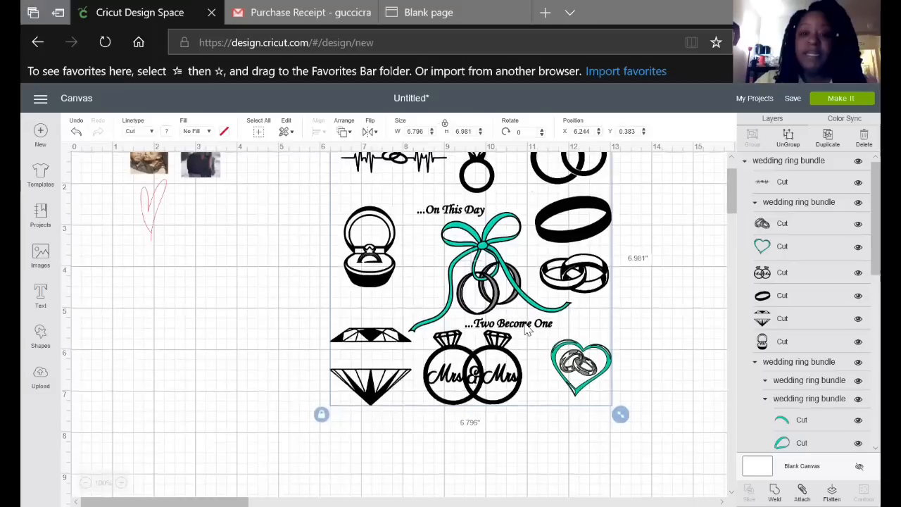
scroll(526, 329, "up", 1)
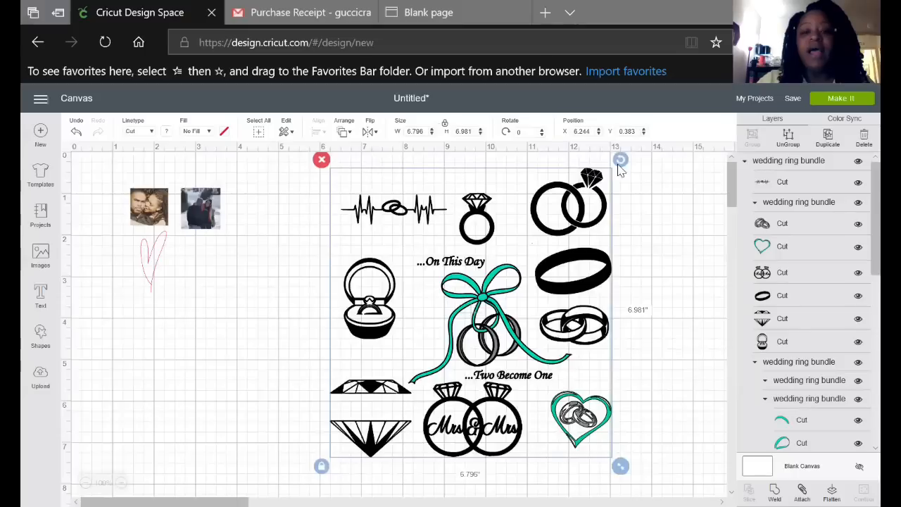
left_click(788, 142)
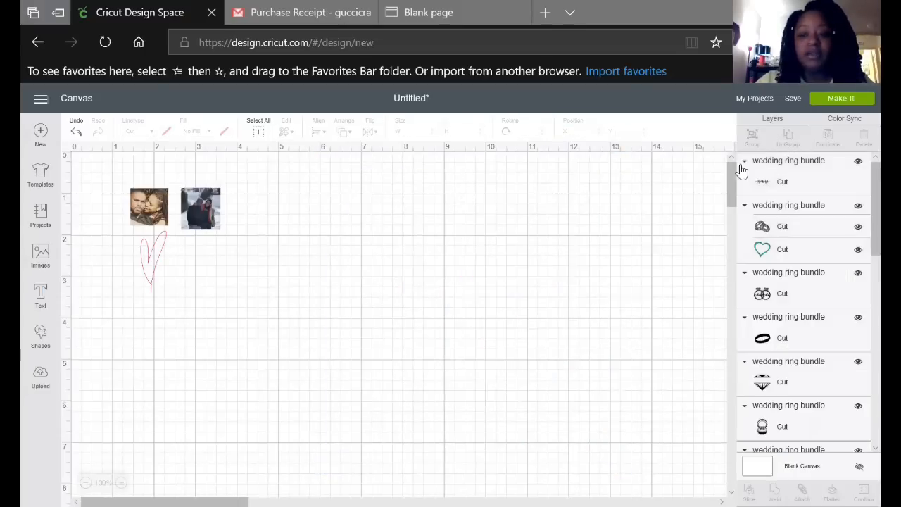
Move the ring box and the heartbeat design independently of the other designs, and delete the ring box
left_click(308, 307)
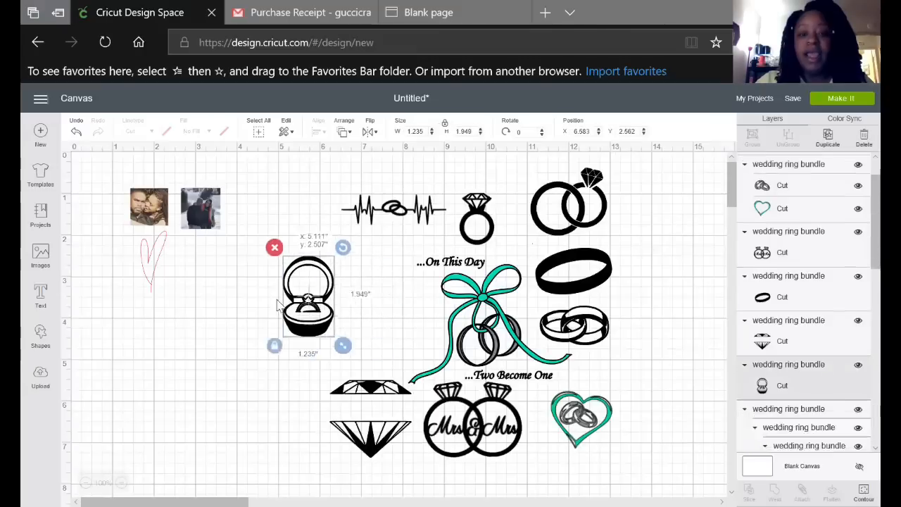
left_click_drag(278, 305, 205, 304)
left_click_drag(395, 209, 350, 195)
left_click_drag(246, 304, 343, 304)
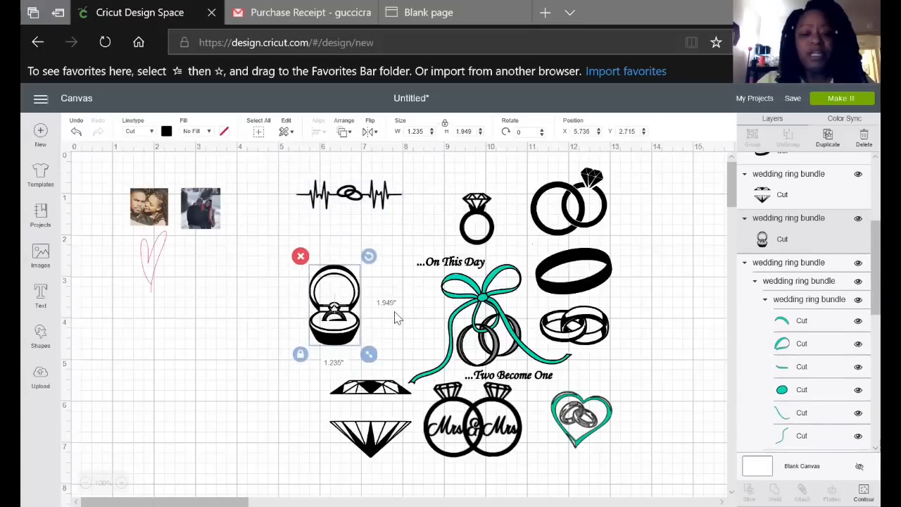
left_click(301, 256)
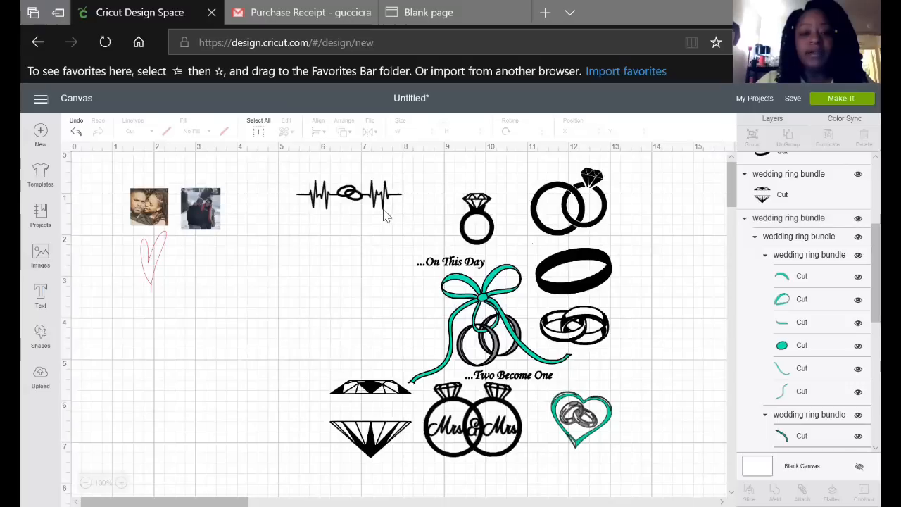
Set the heartbeat, diamond and Mrs & Mrs ring designs aside below the two photos
left_click_drag(355, 205, 165, 329)
left_click_drag(369, 441, 257, 311)
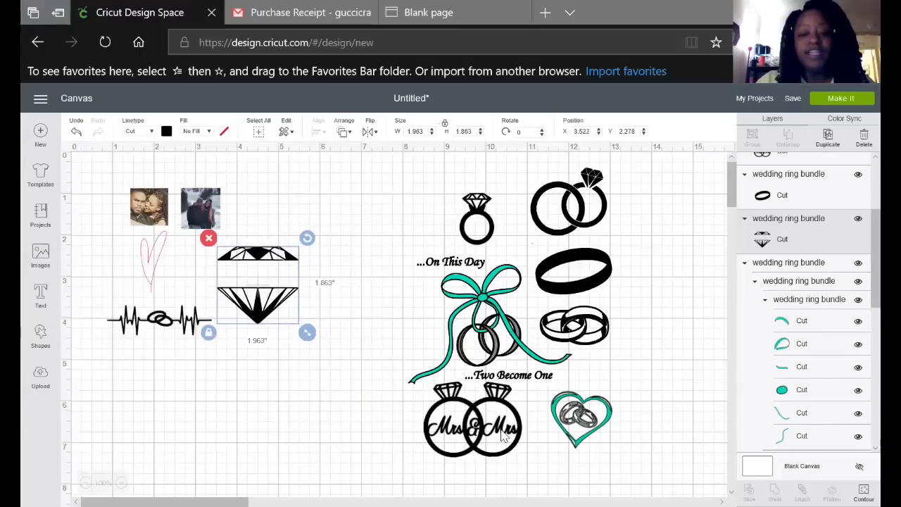
left_click_drag(503, 436, 211, 424)
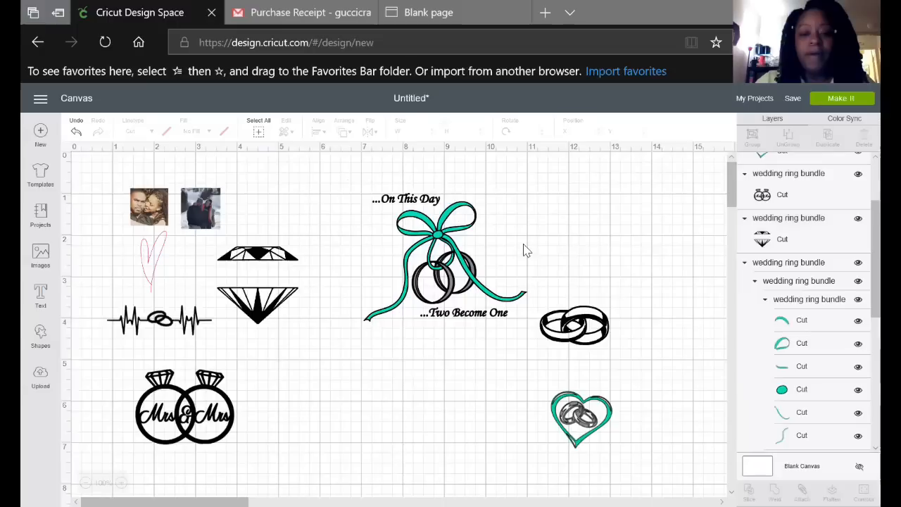
Delete the interlocked wedding bands, the heart with rings, and the teal ribbon design from the canvas
left_click(561, 328)
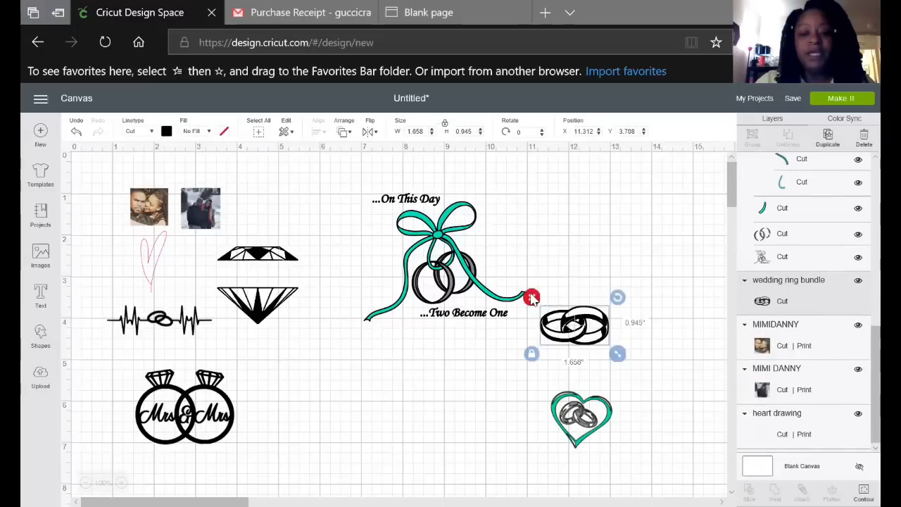
left_click(531, 298)
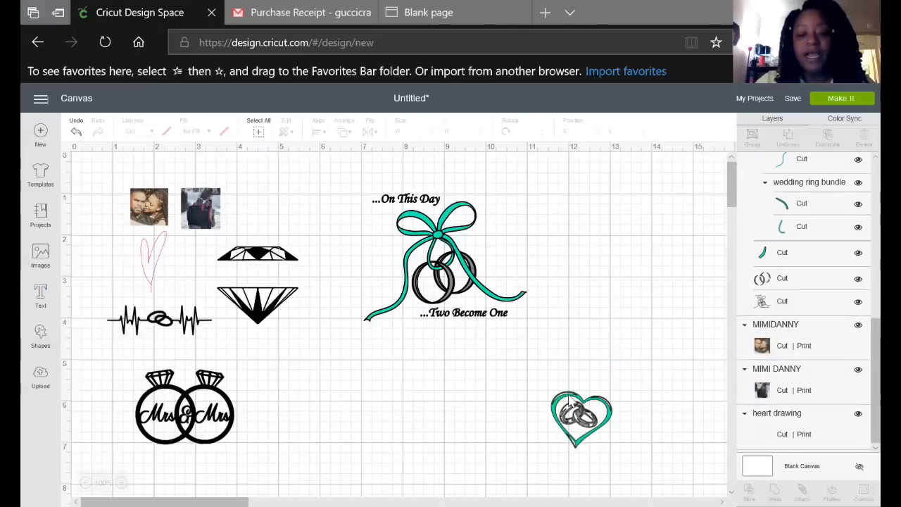
left_click_drag(577, 415, 596, 236)
left_click(561, 202)
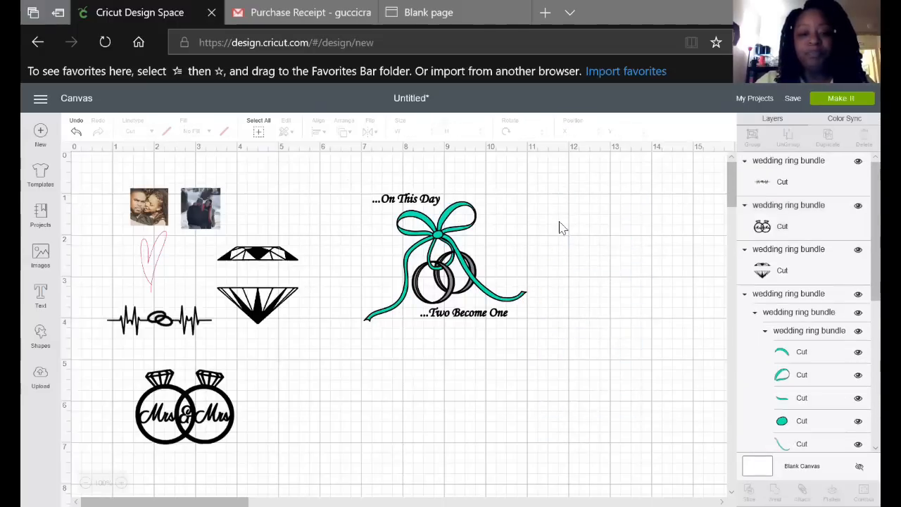
left_click_drag(445, 239, 576, 265)
left_click(489, 209)
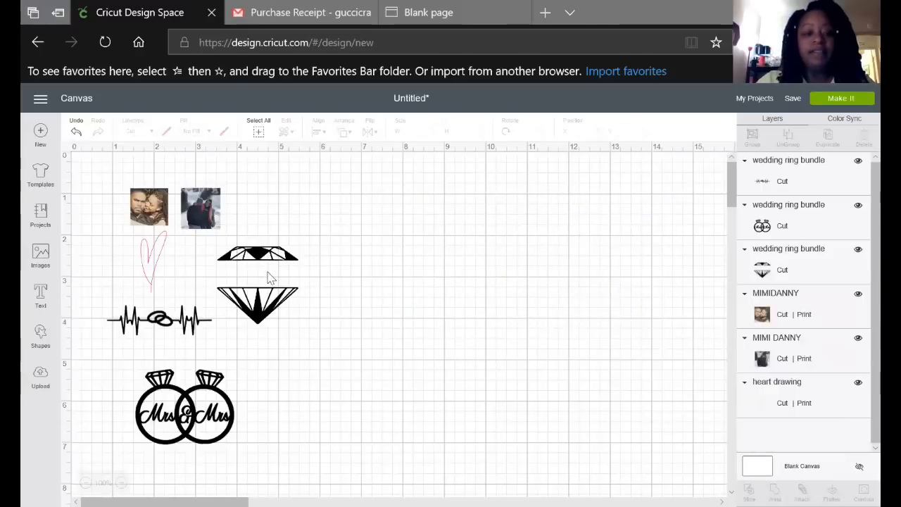
Arrange the heartbeat, Mrs & Mrs rings and diamond designs in a row to the right of the photos
left_click_drag(272, 279, 674, 260)
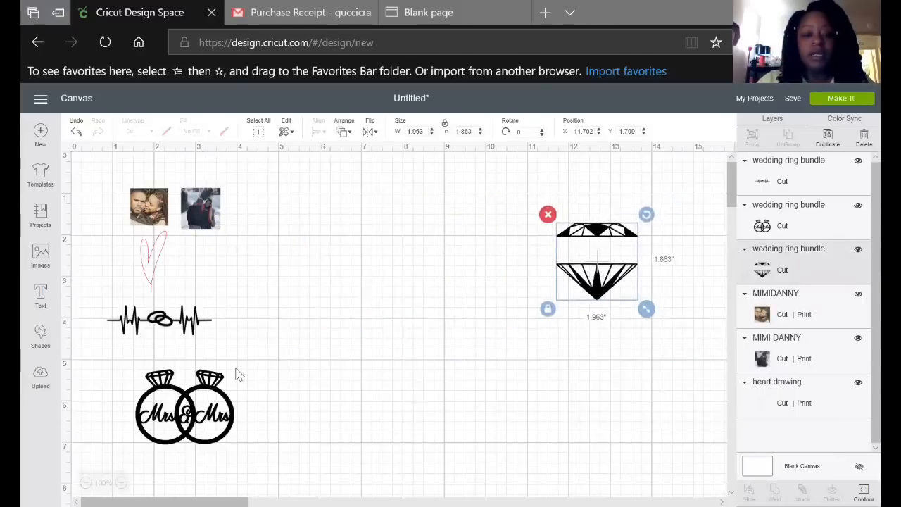
left_click_drag(225, 400, 508, 266)
left_click_drag(164, 334, 386, 222)
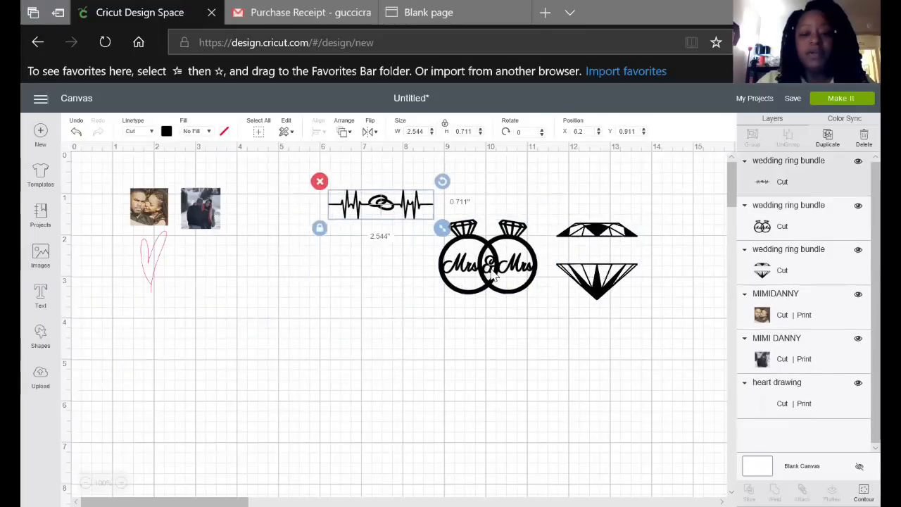
left_click_drag(493, 275, 501, 232)
left_click_drag(595, 278, 622, 240)
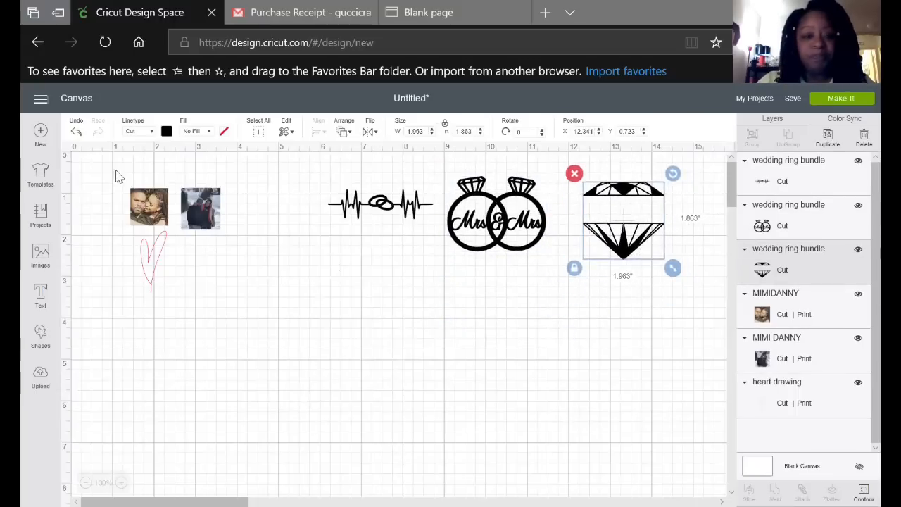
Change the diamond's material color to dark red and move it below the row of designs
left_click(166, 132)
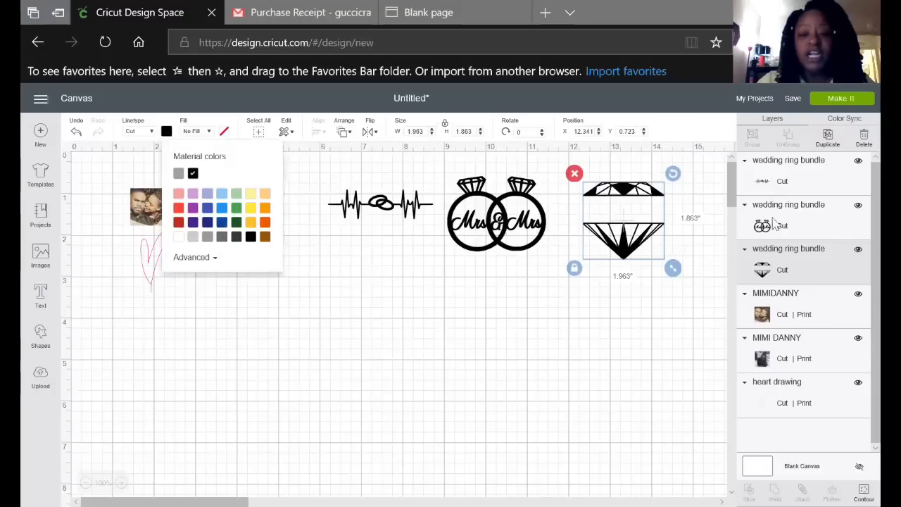
left_click(651, 264)
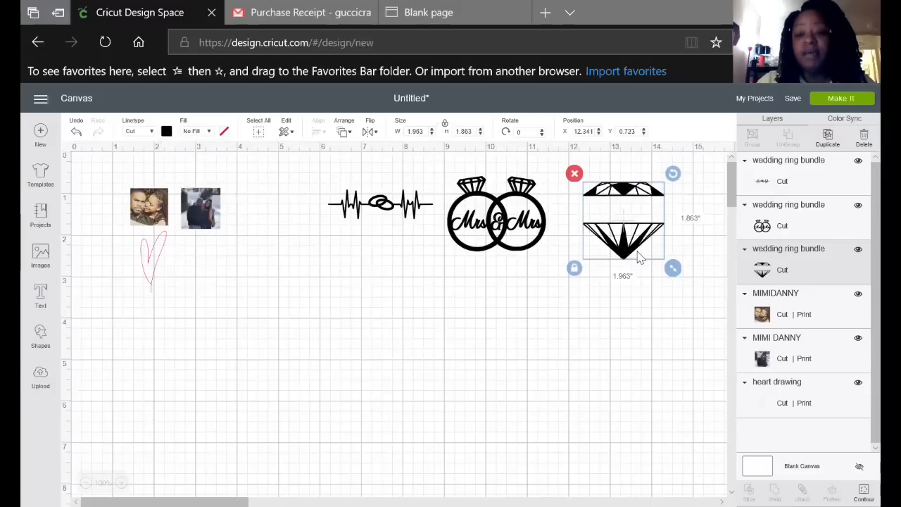
left_click(167, 133)
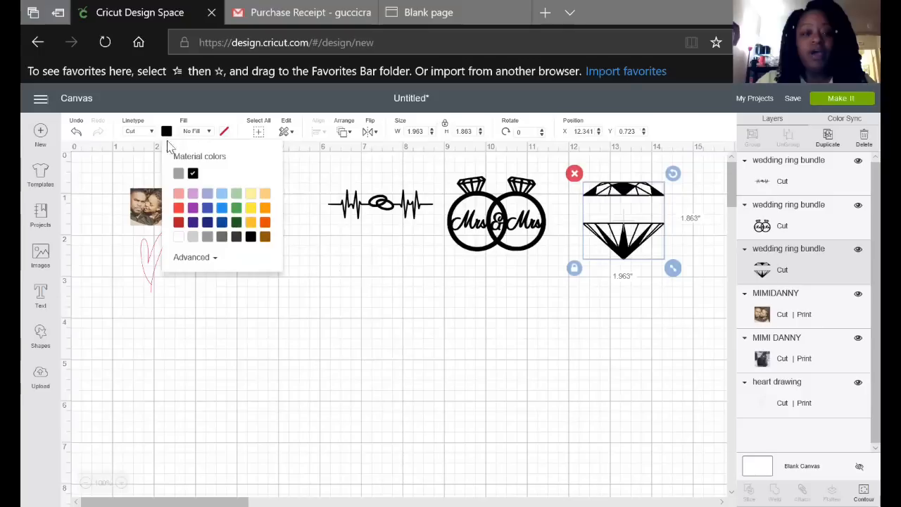
left_click(179, 224)
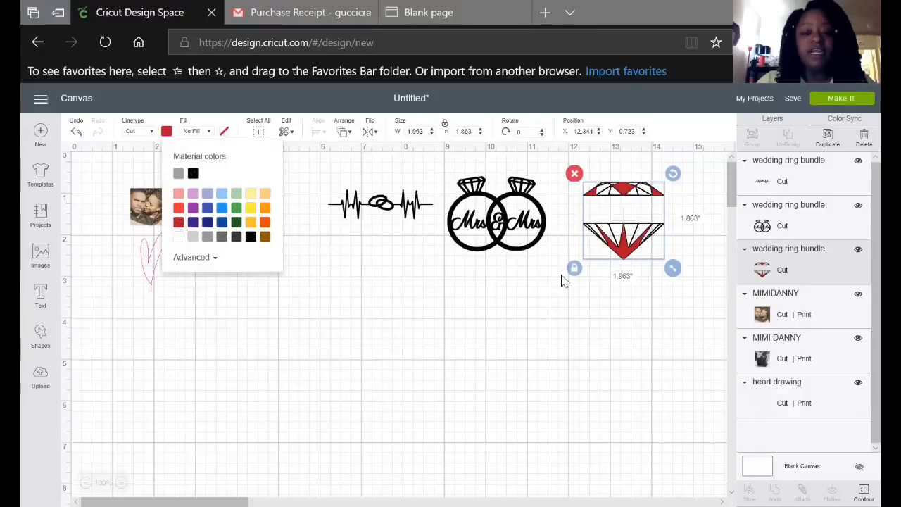
left_click_drag(630, 259, 622, 311)
left_click(674, 232)
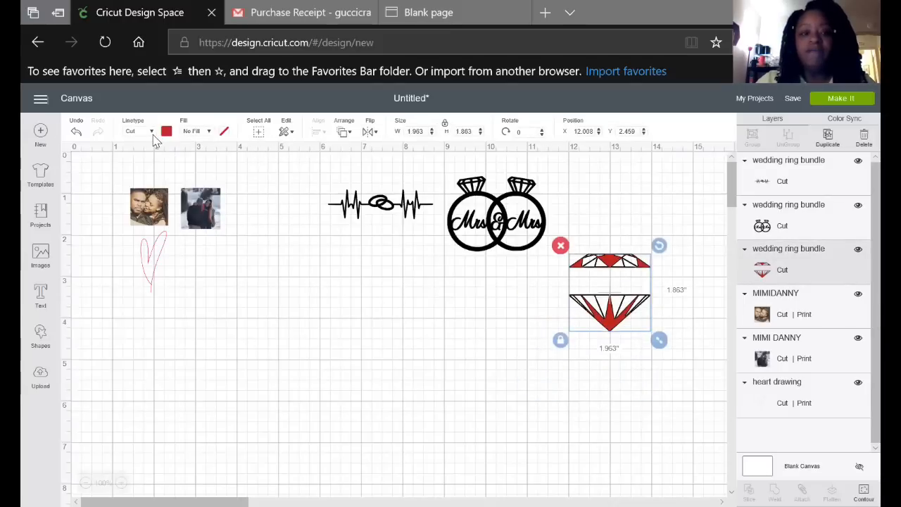
View the diamond's linetype options and set its fill to Print
left_click(151, 132)
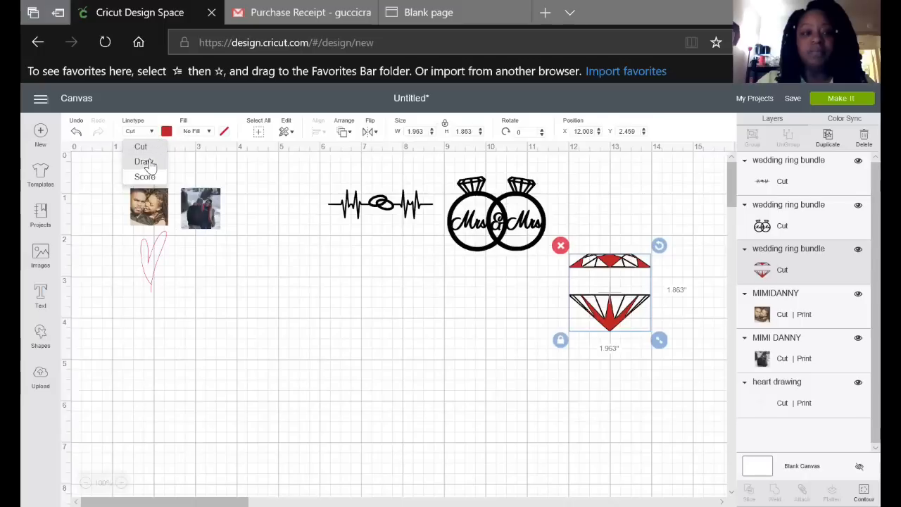
left_click(154, 134)
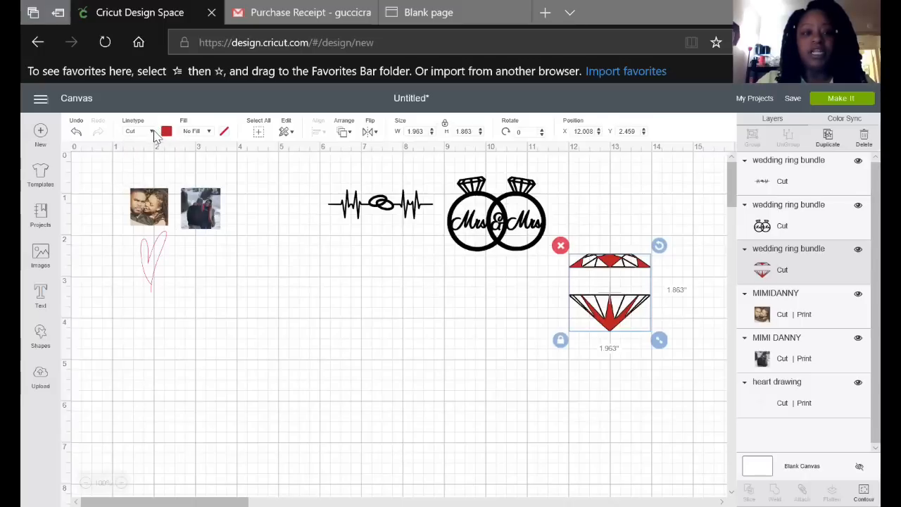
left_click(207, 132)
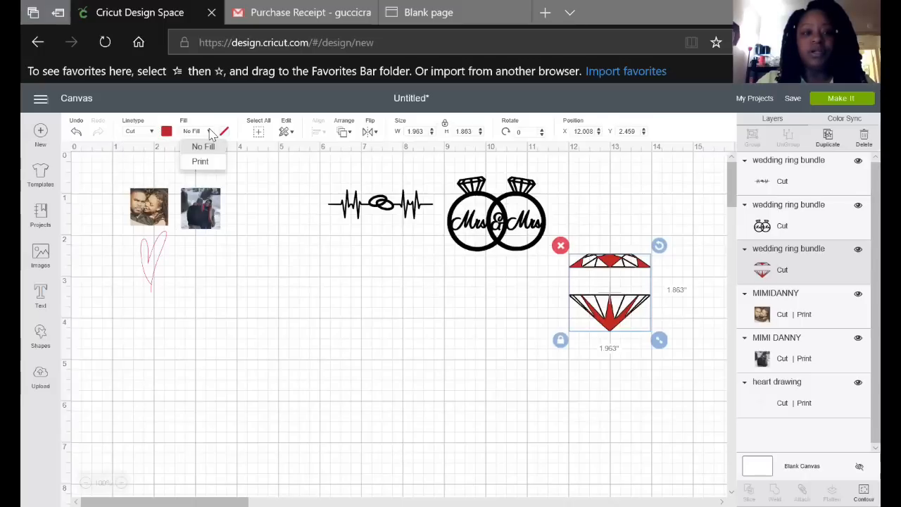
left_click(202, 164)
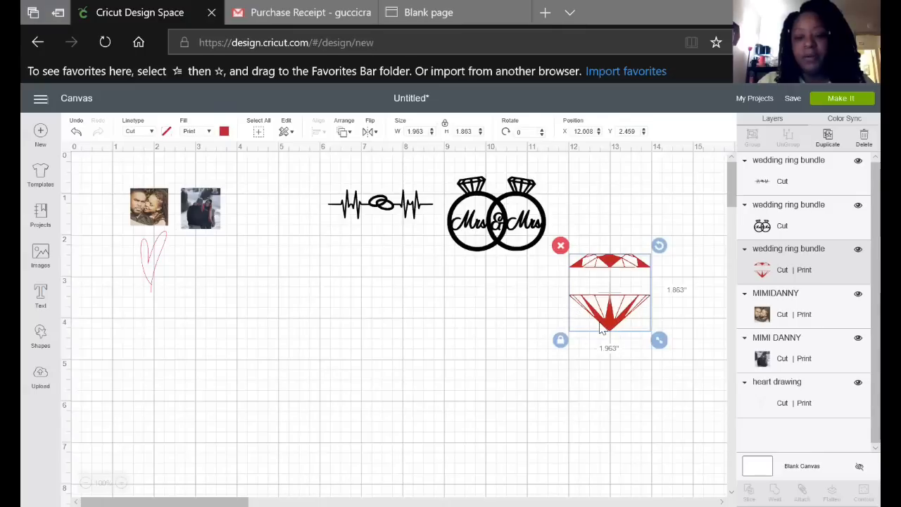
Set the diamond's fill back to No Fill and move it beside the Mrs & Mrs rings
left_click_drag(604, 329, 609, 298)
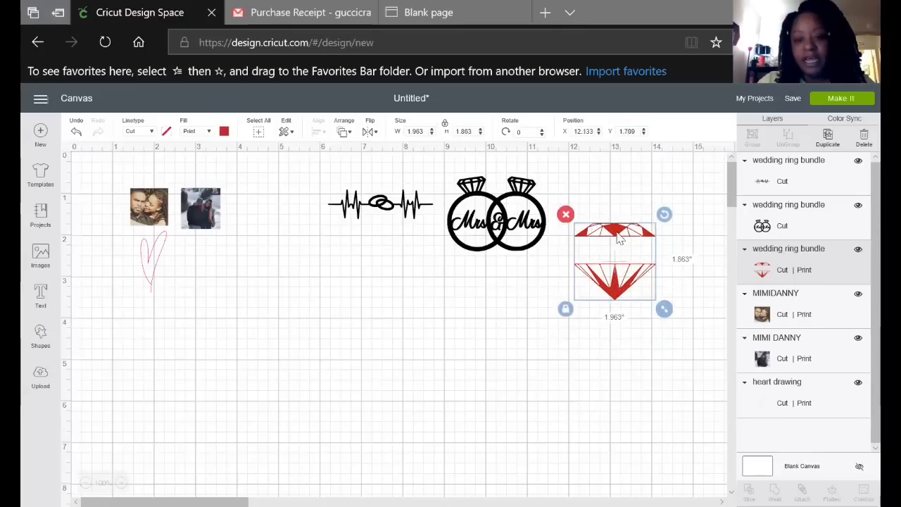
left_click(209, 132)
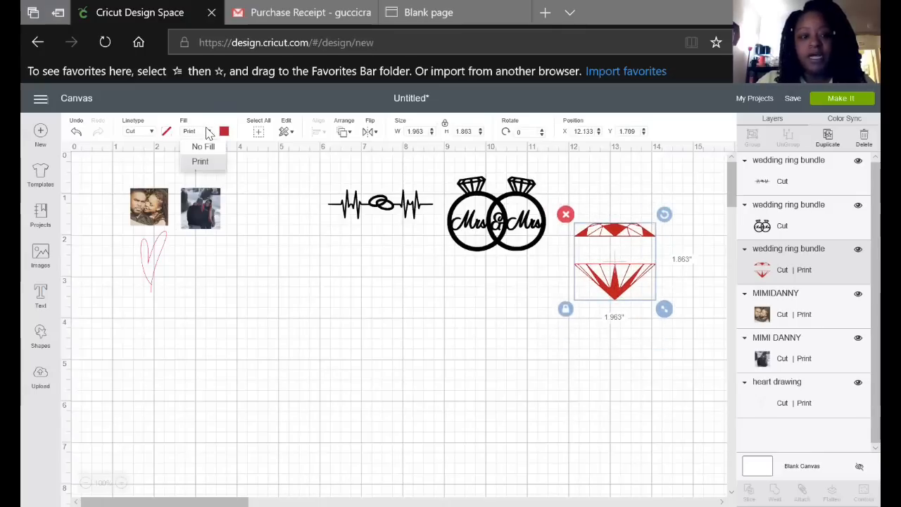
left_click(203, 147)
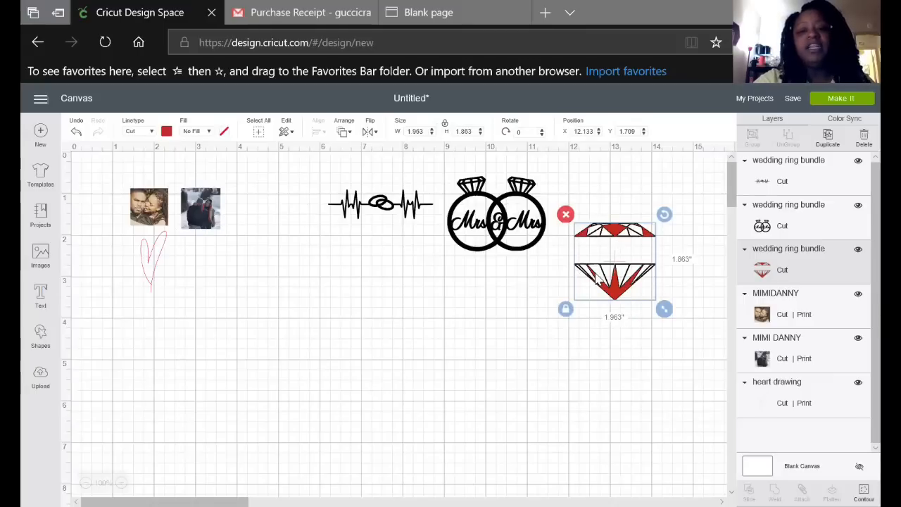
left_click_drag(632, 296, 652, 259)
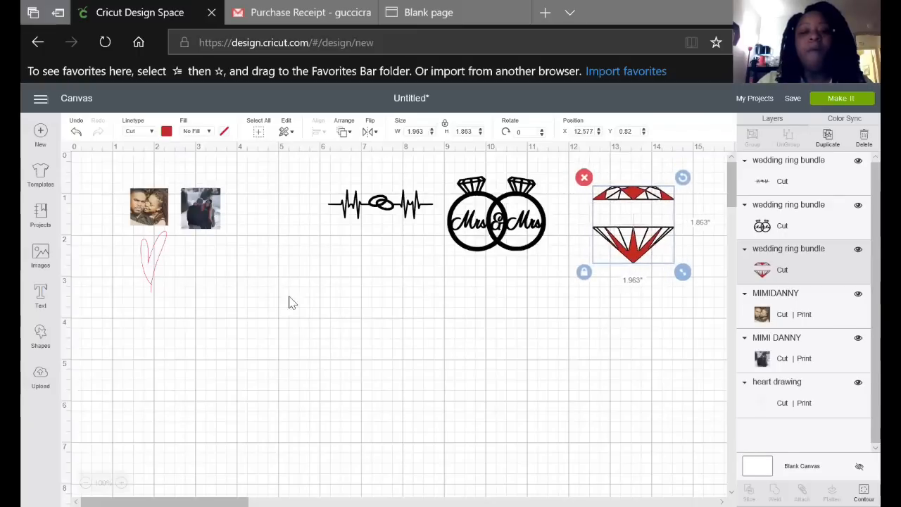
Change the heartbeat design's material color to dark red
left_click(406, 211)
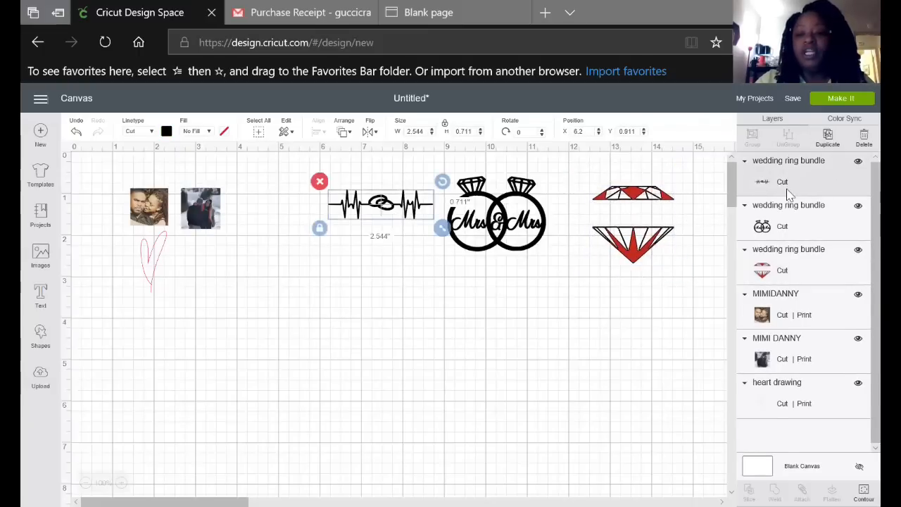
left_click(166, 132)
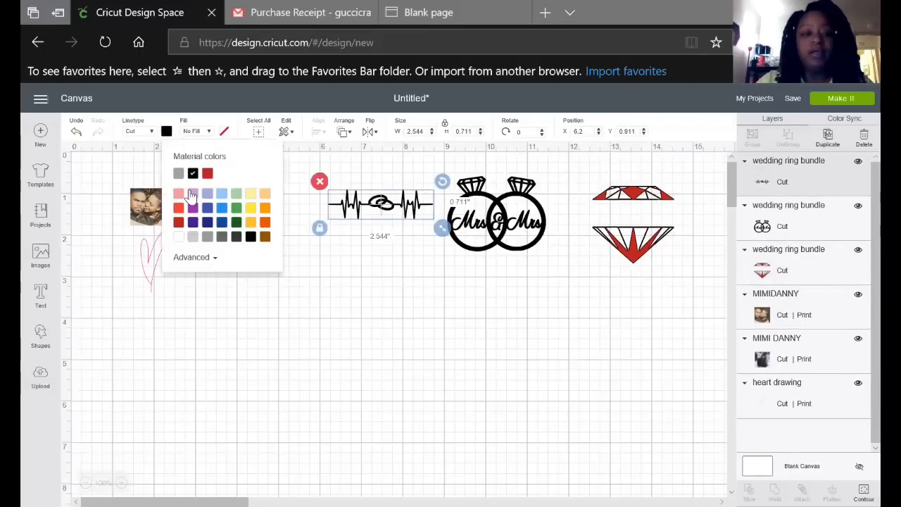
left_click(178, 224)
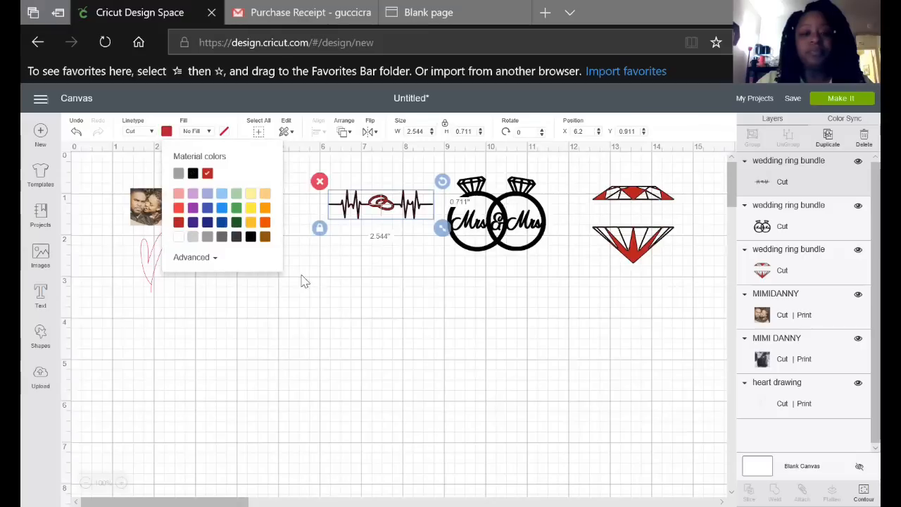
left_click(416, 302)
Move the Mrs & Mrs rings slightly down toward the diamond and nudge the snowy couple photo up a little
left_click_drag(513, 227, 530, 262)
left_click(495, 352)
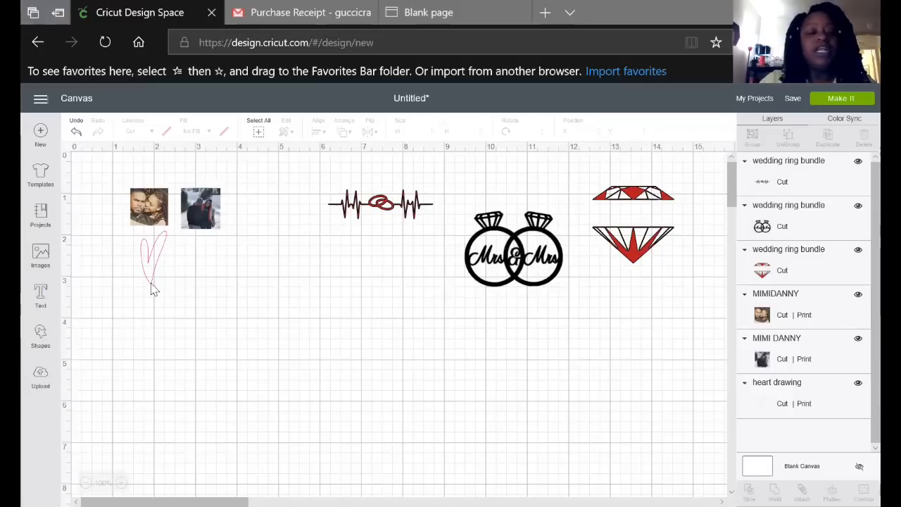
left_click_drag(200, 221, 198, 216)
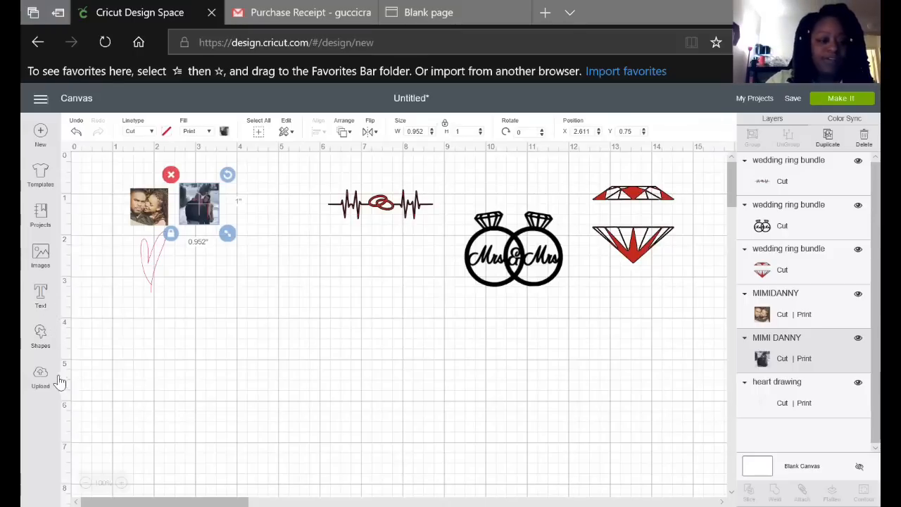
Insert a square shape and move it to the open area below the heartbeat design, at about X 4.153, Y 2.778
left_click(40, 340)
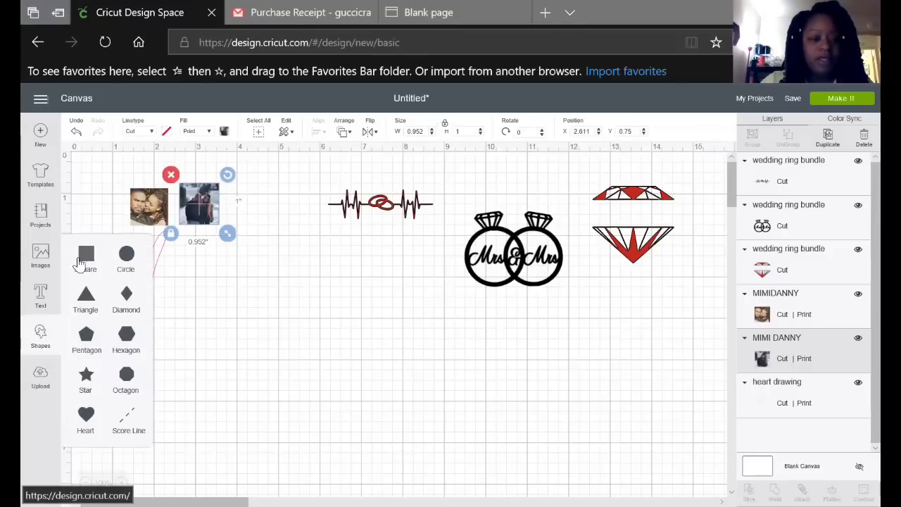
left_click(84, 258)
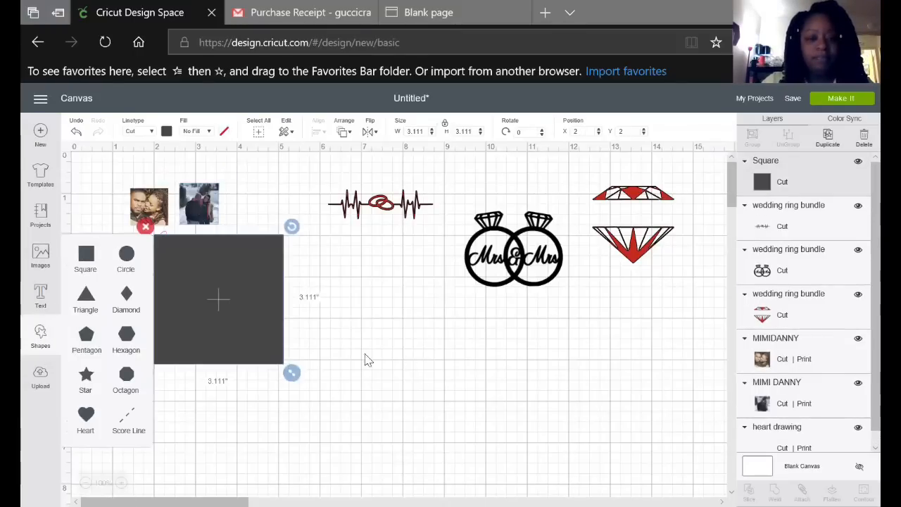
left_click_drag(233, 303, 334, 351)
left_click_drag(376, 354, 392, 362)
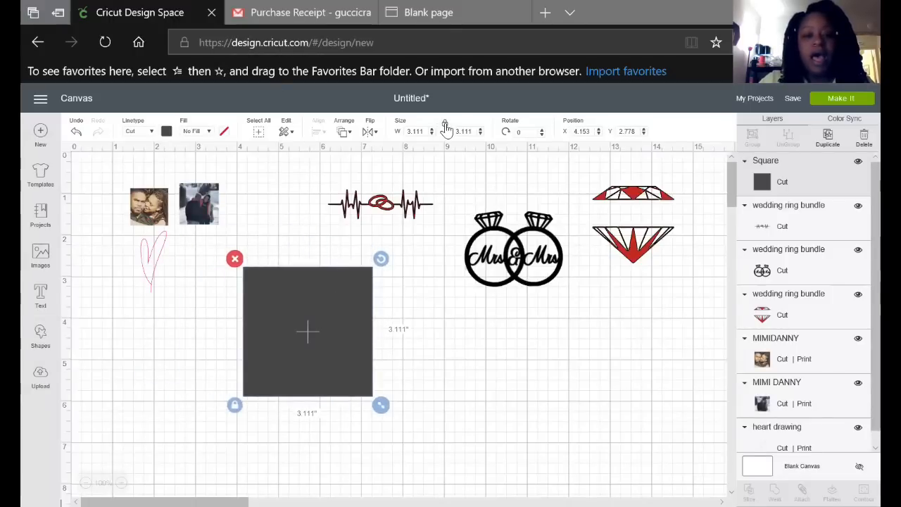
Unlock the square's proportions, set its width and height to 4.1 inches each, and move it slightly up to about X 4.056, Y 2.5
left_click_drag(426, 132, 383, 132)
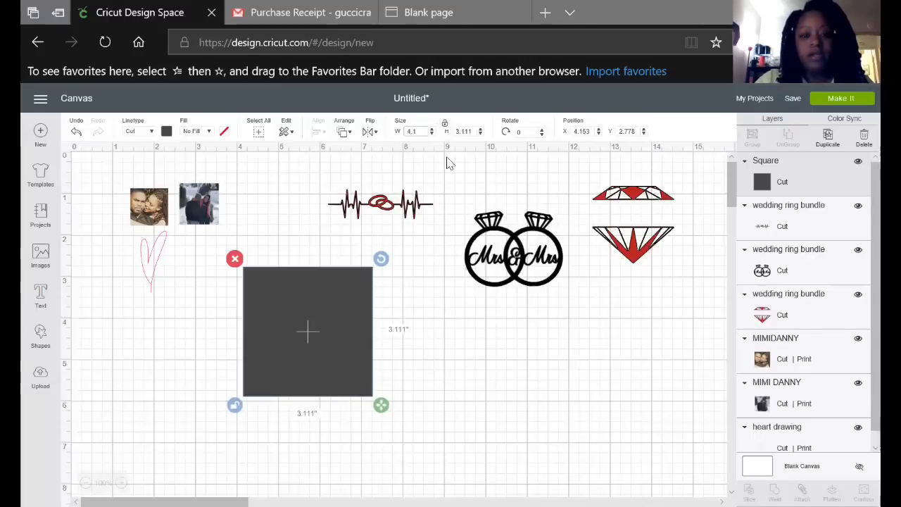
type("4.1")
key("Tab")
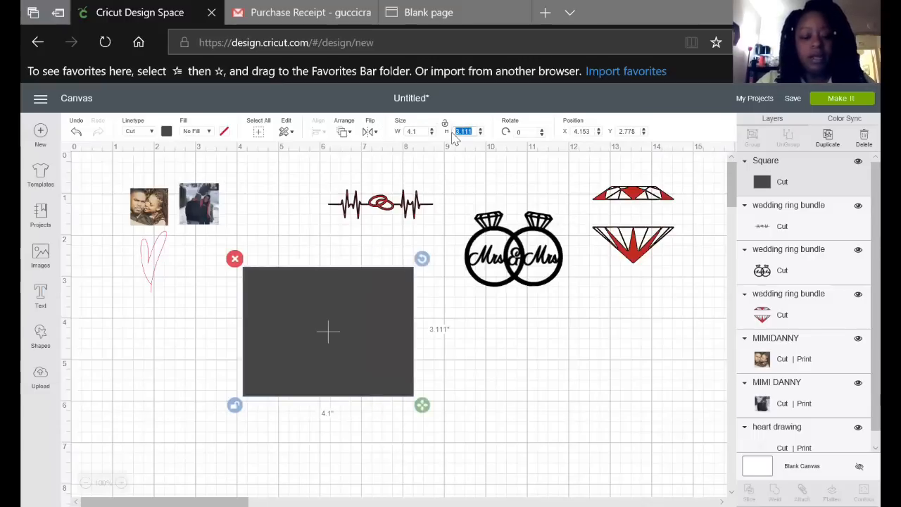
type("4.1")
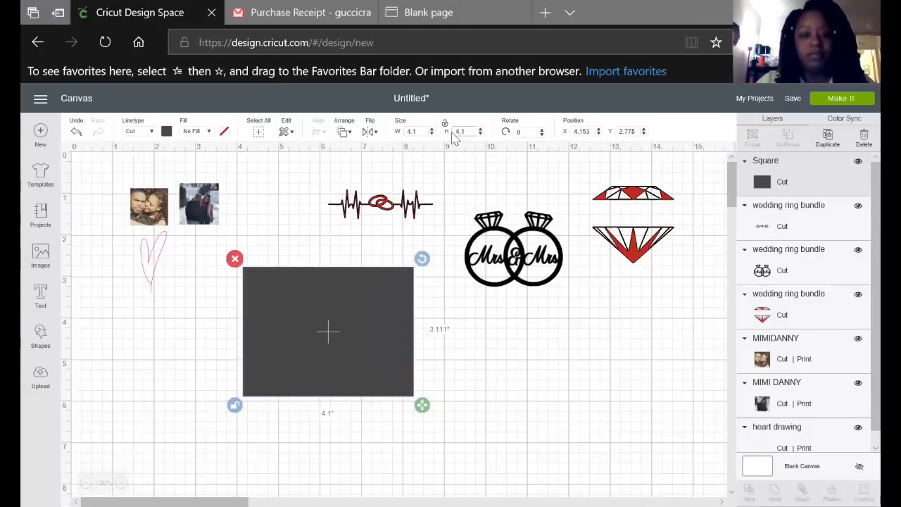
key("BackSpace")
key("BackSpace")
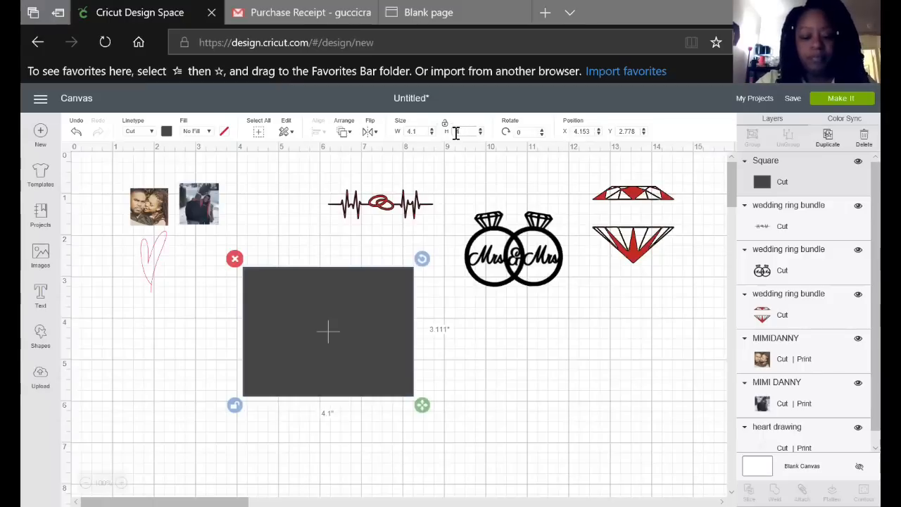
type(".1")
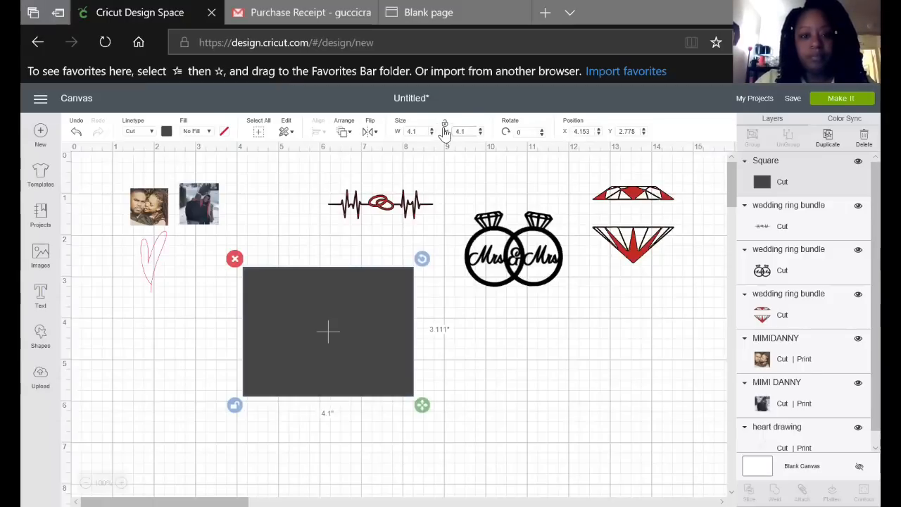
key("Return")
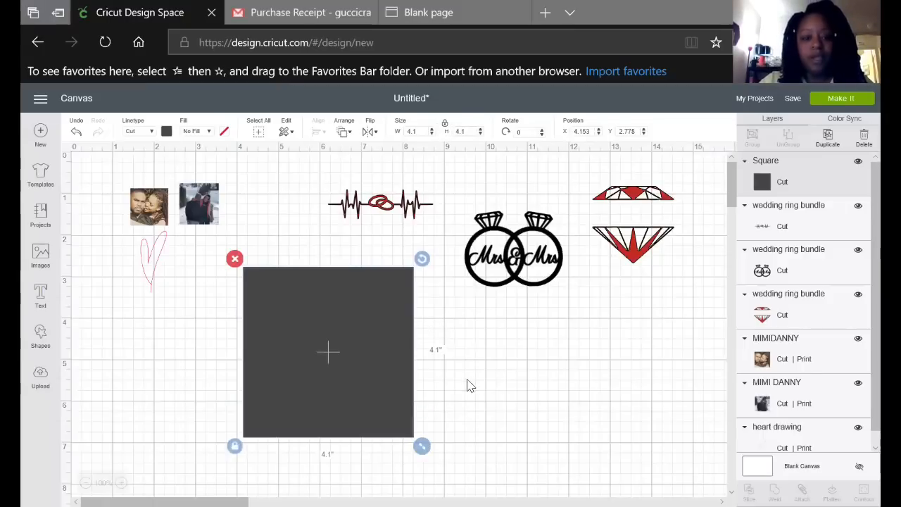
left_click_drag(342, 376, 338, 365)
Move the close-up couple photo beside the square and send it to the front
left_click(160, 222)
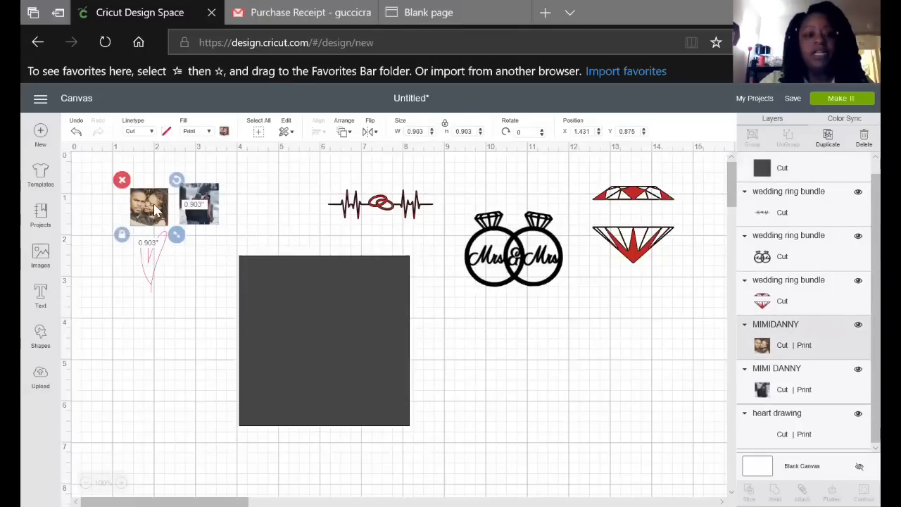
left_click_drag(161, 222, 197, 333)
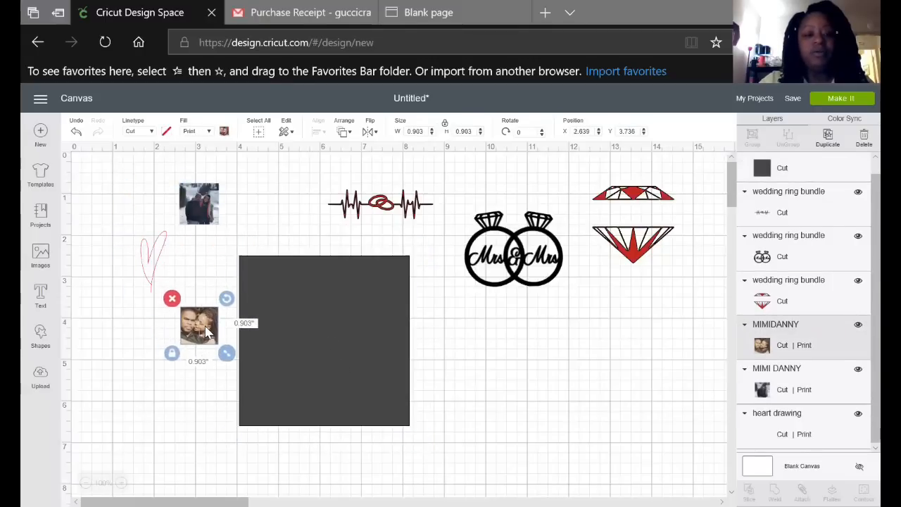
right_click(196, 333)
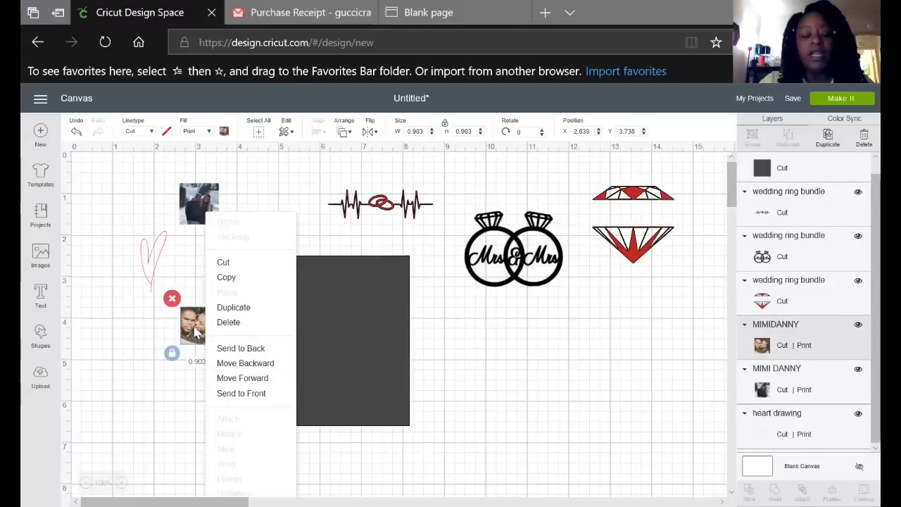
left_click(234, 392)
Enlarge the close-up photo, place it on the square, and stretch it to about 3.667 by 2.972 inches with a wider border underneath
left_click_drag(211, 340, 443, 473)
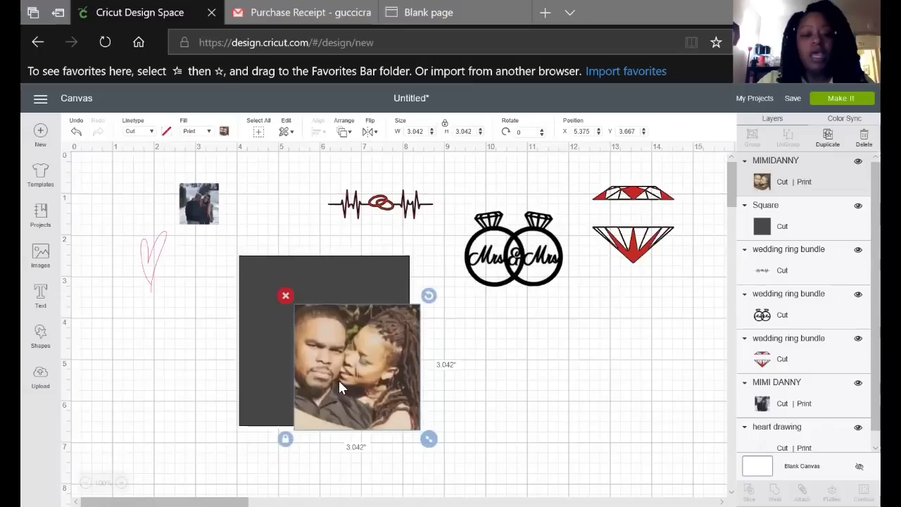
left_click_drag(360, 399, 318, 359)
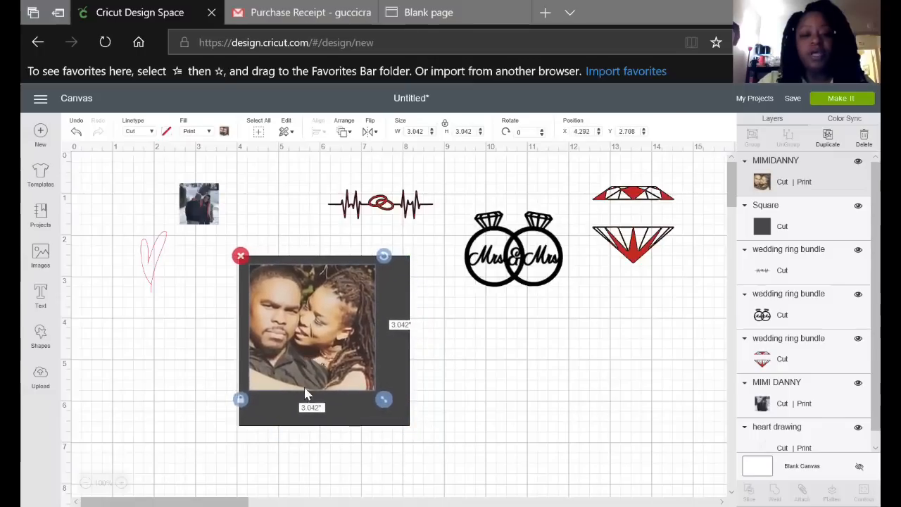
left_click_drag(386, 407, 414, 404)
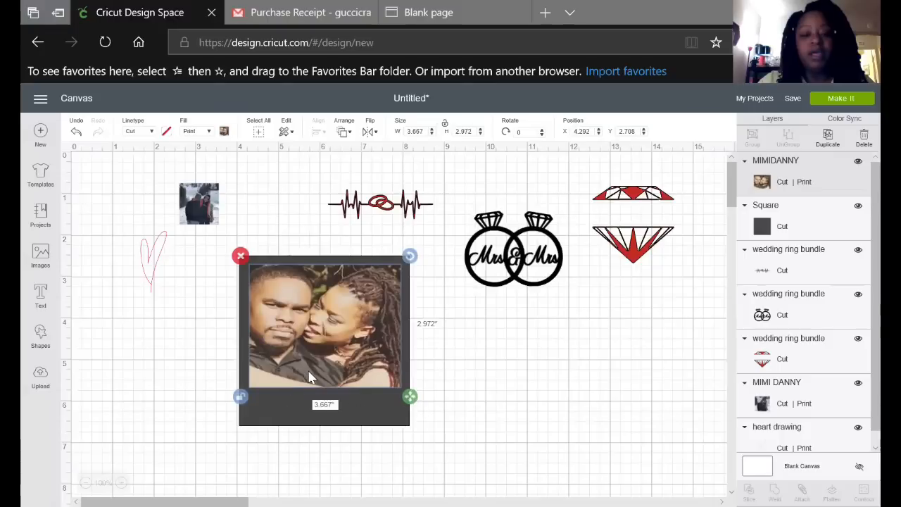
left_click_drag(310, 373, 310, 376)
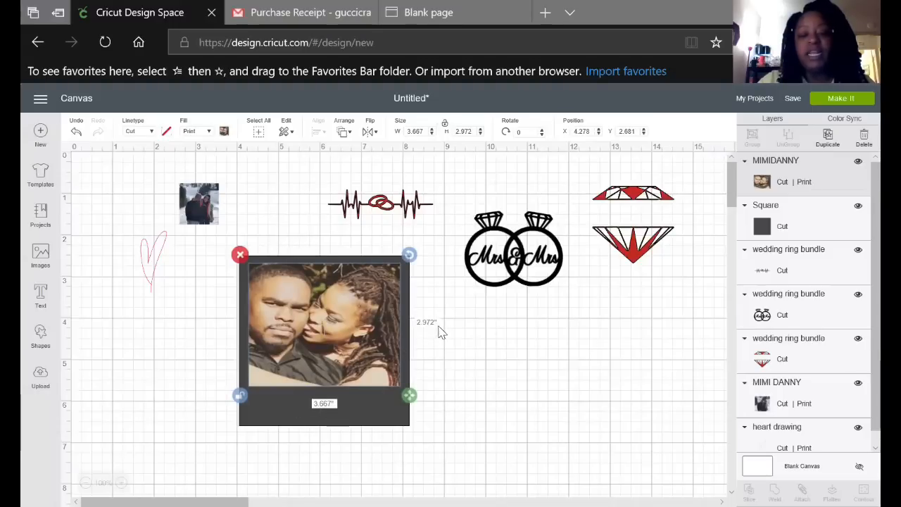
left_click(465, 361)
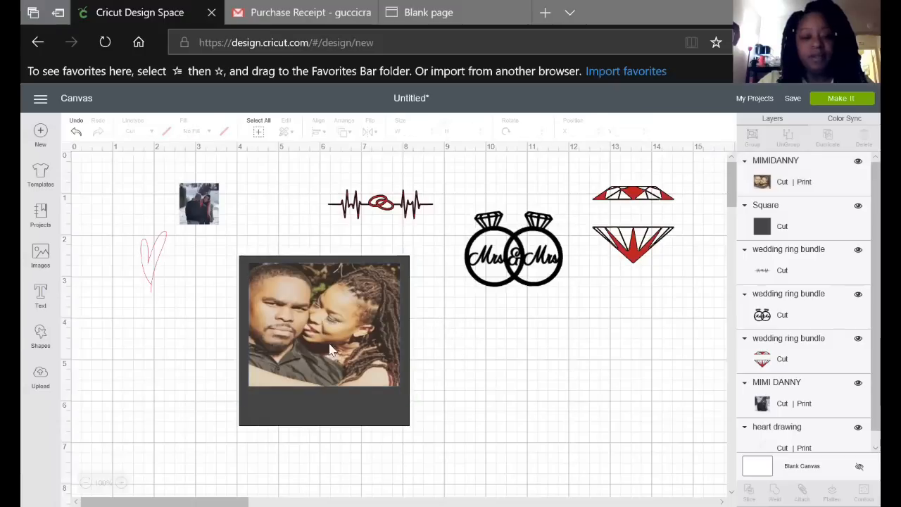
left_click_drag(219, 237, 428, 472)
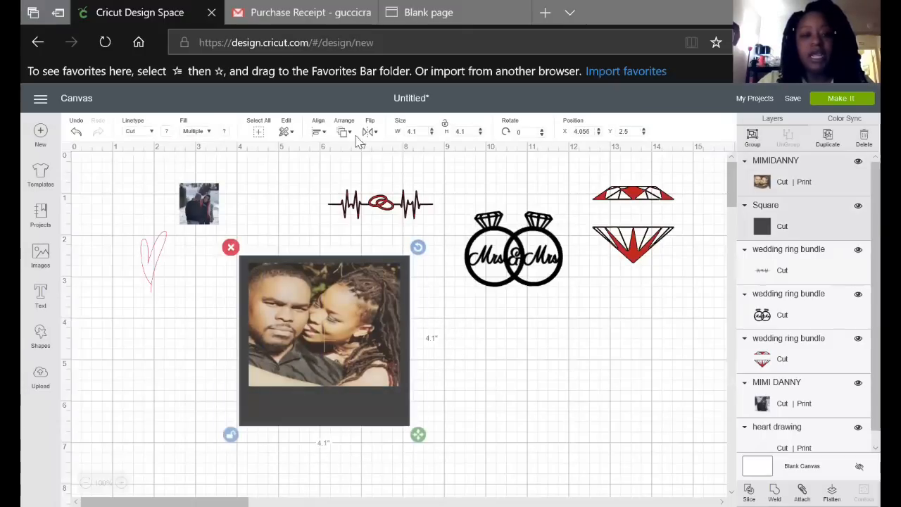
left_click(319, 129)
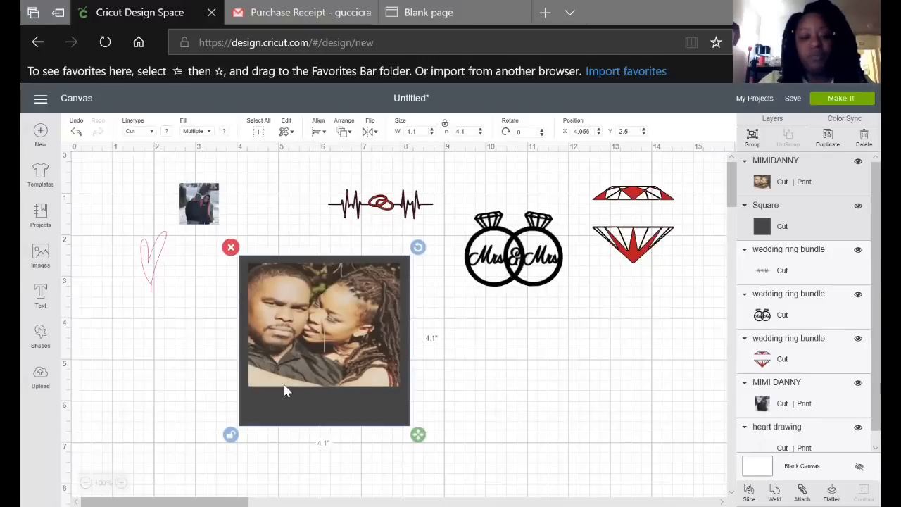
left_click(512, 420)
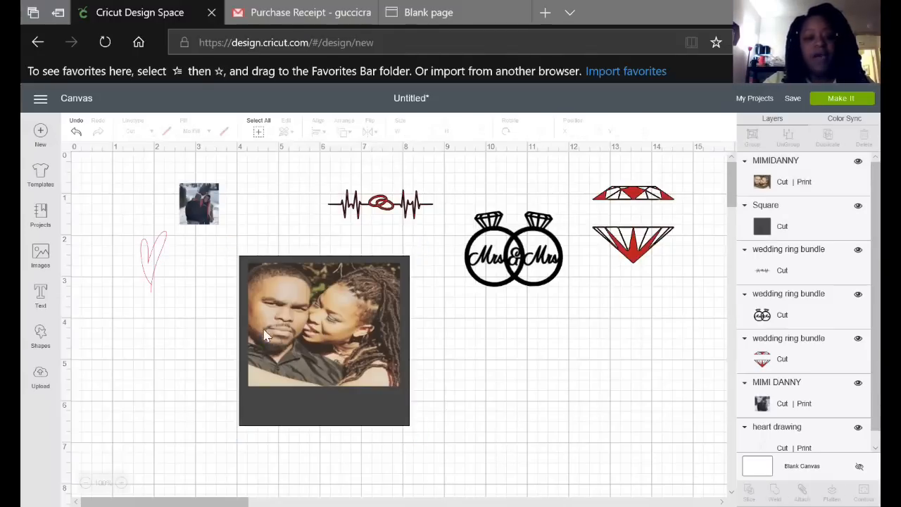
Group the close-up photo with the square and change the square's material color to white
left_click_drag(210, 250, 440, 441)
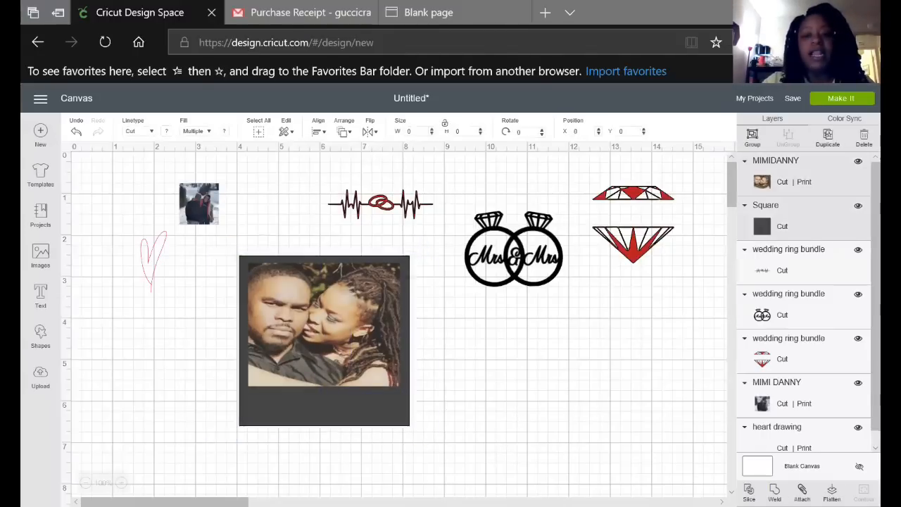
left_click(751, 136)
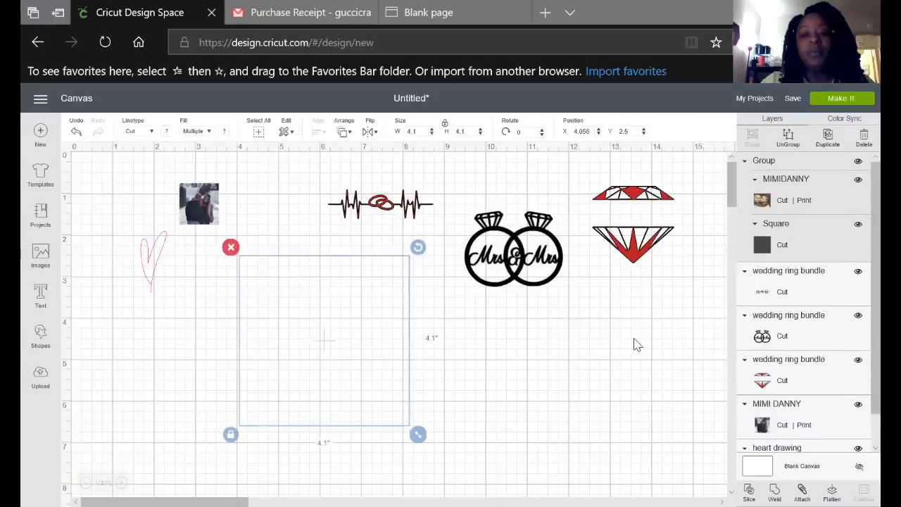
left_click(762, 247)
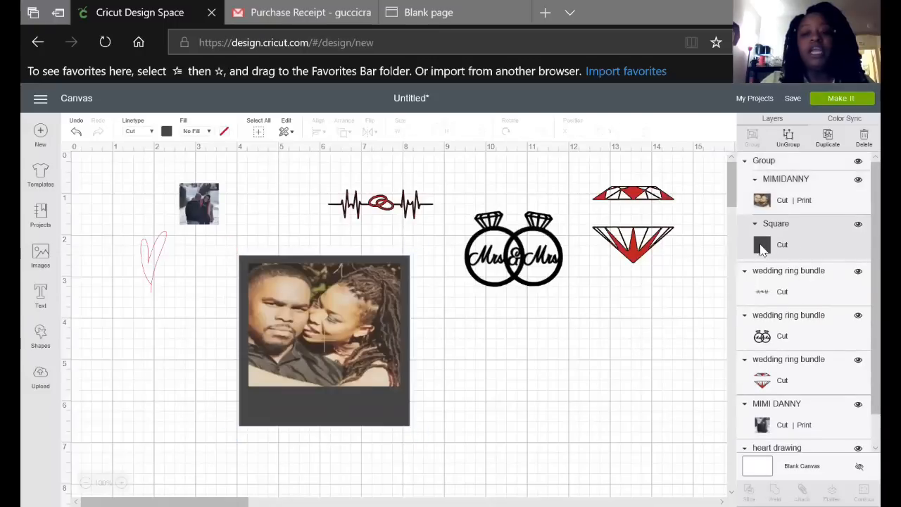
left_click(166, 130)
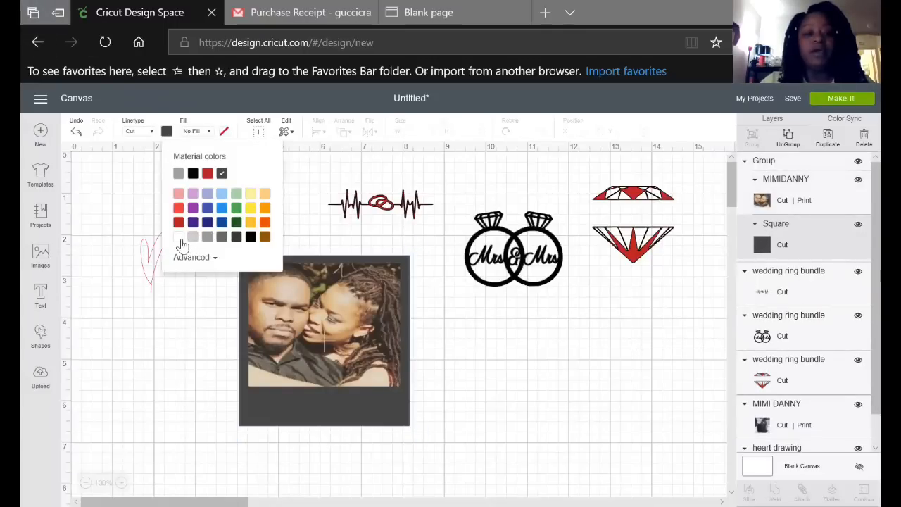
left_click(178, 236)
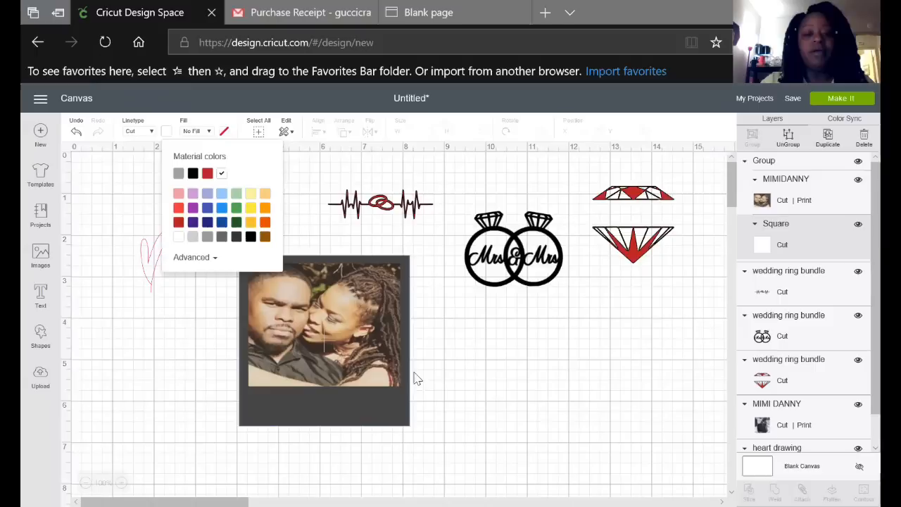
left_click(500, 367)
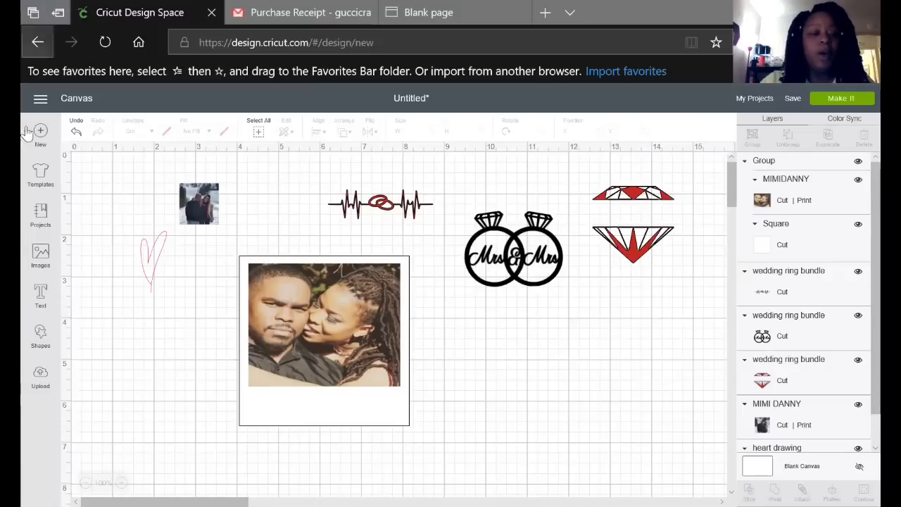
Add a text box to the canvas and set its font to A Perfect Day
left_click(41, 307)
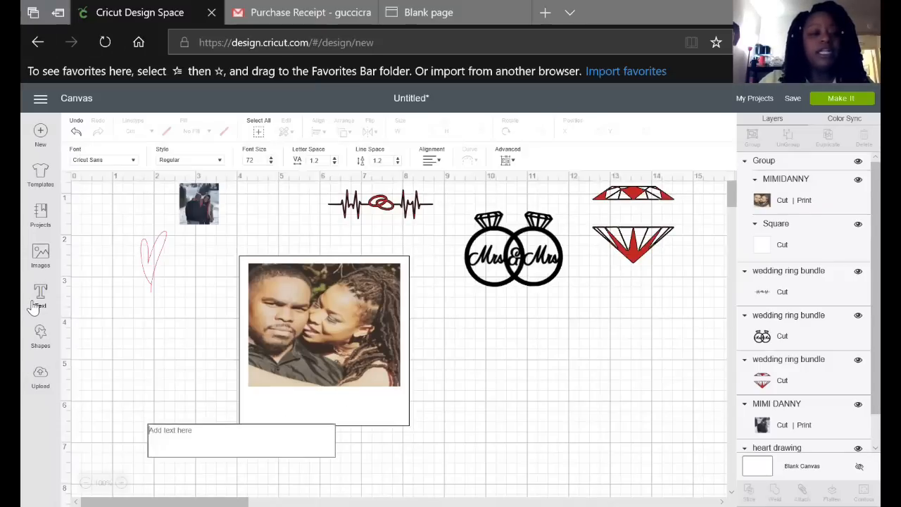
left_click(133, 161)
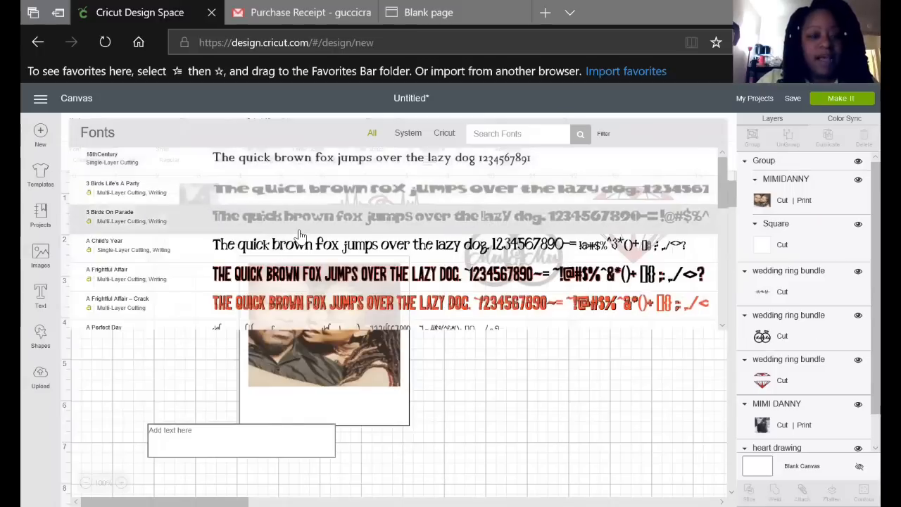
scroll(299, 235, "down", 2)
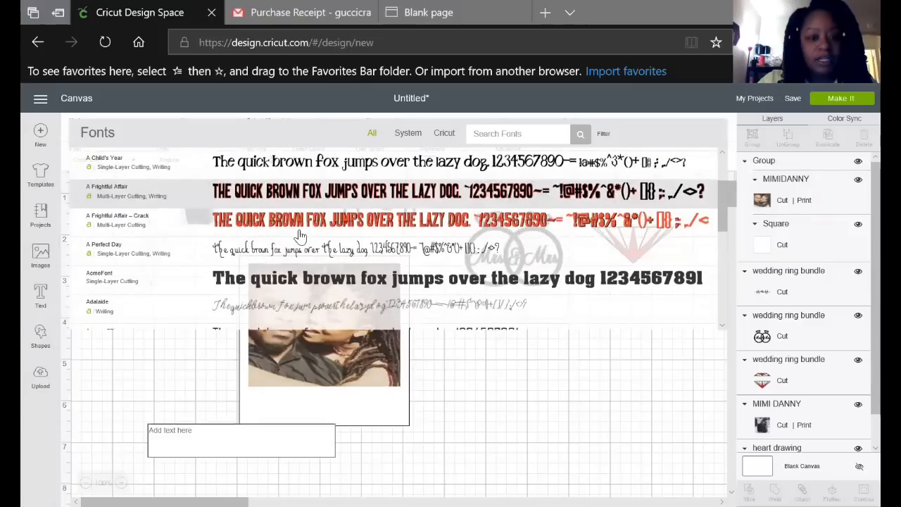
scroll(299, 234, "down", 1)
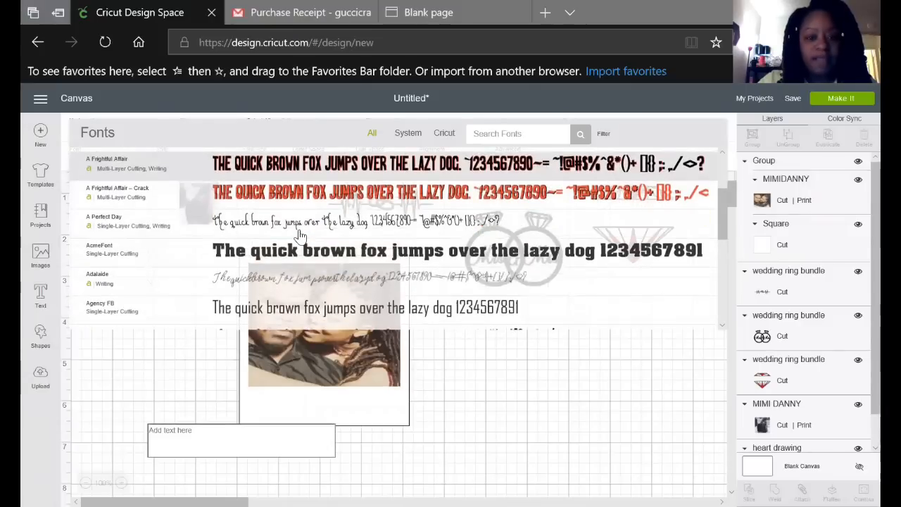
left_click(228, 224)
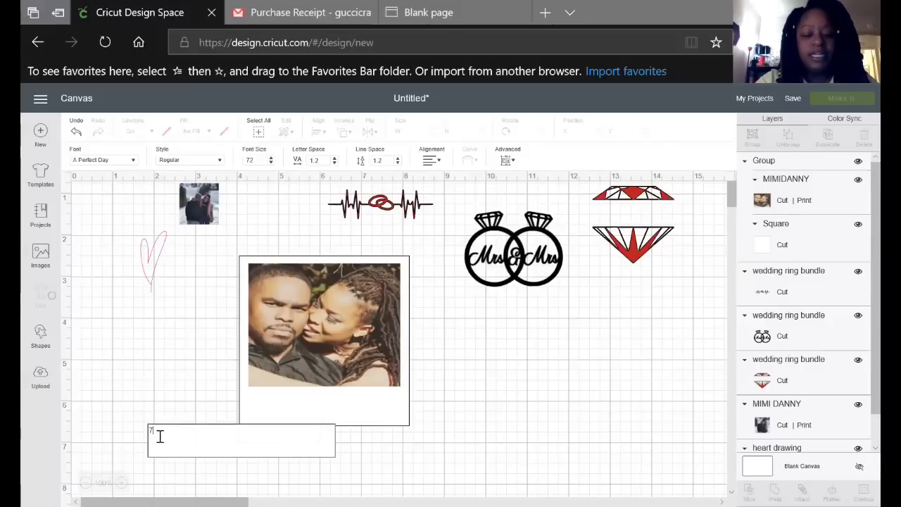
Enter "7-5-7 - Forever" as the text, with no space before the second 7
type("7-5")
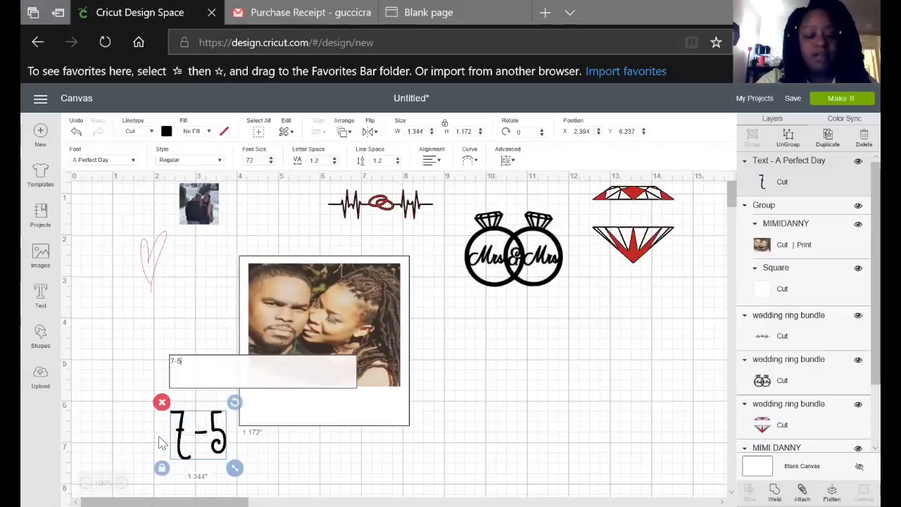
type("7")
key("BackSpace")
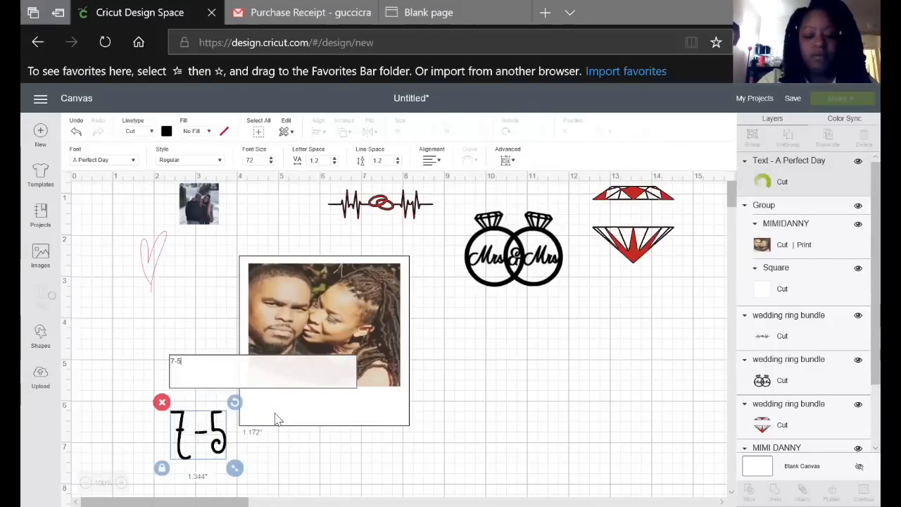
type("-")
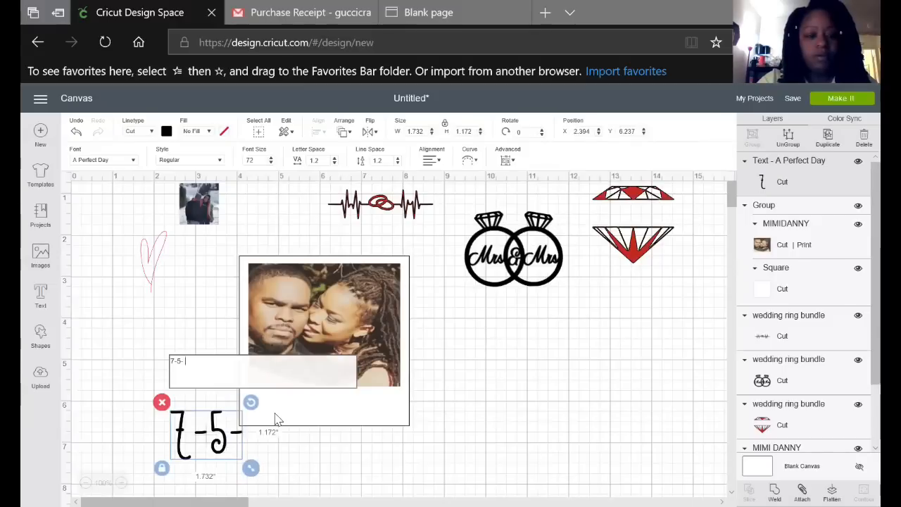
type(" 7")
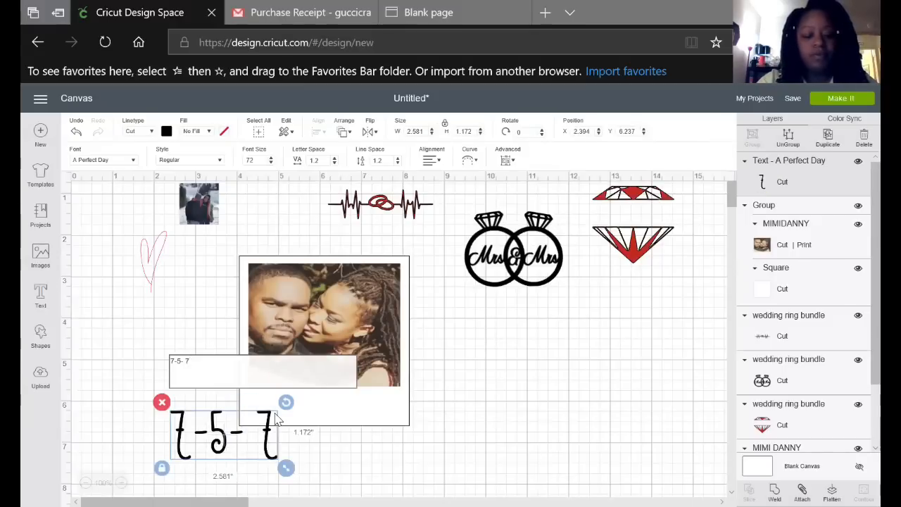
type("4")
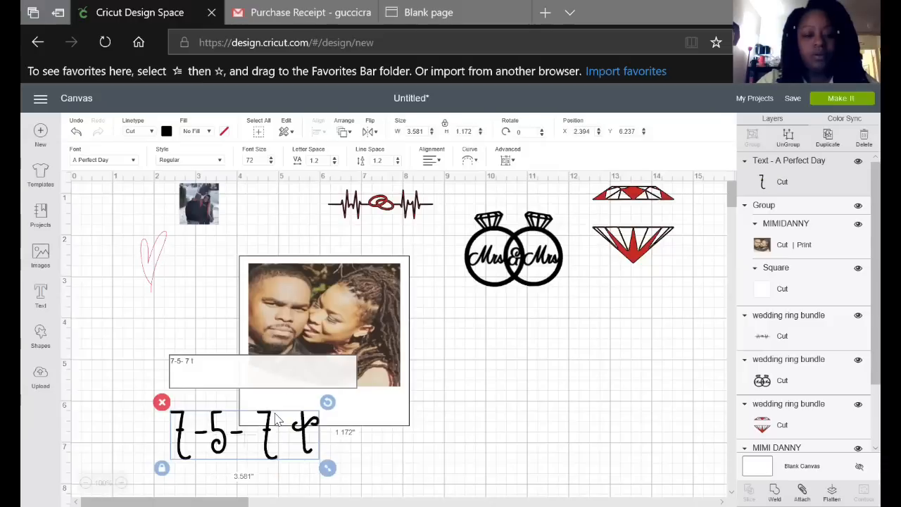
key("BackSpace")
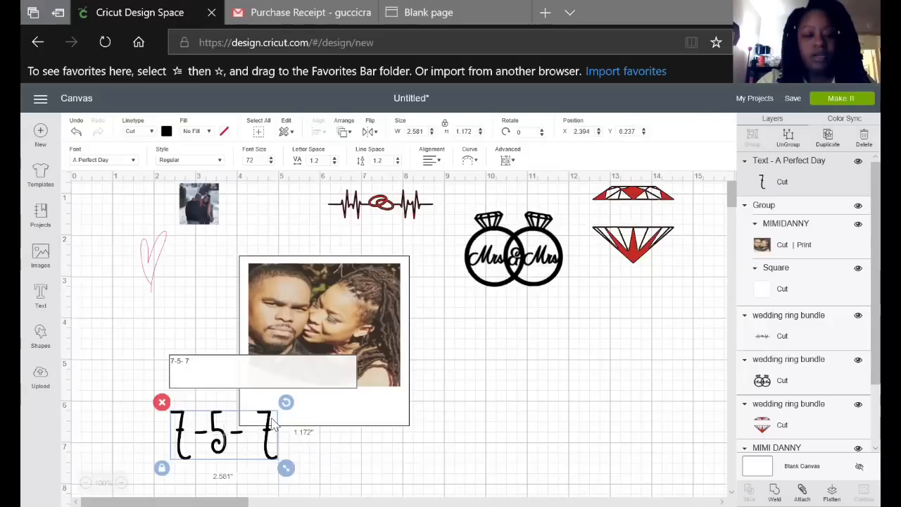
type("_")
key("BackSpace")
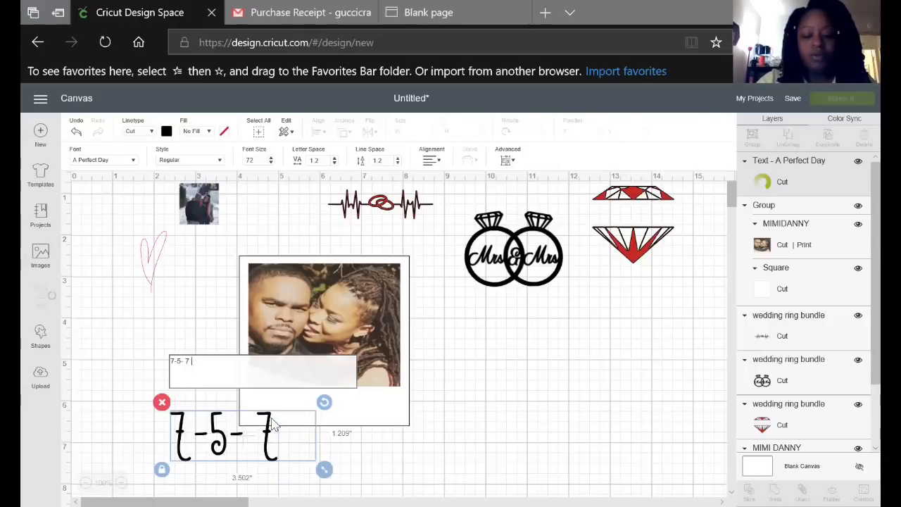
type("-")
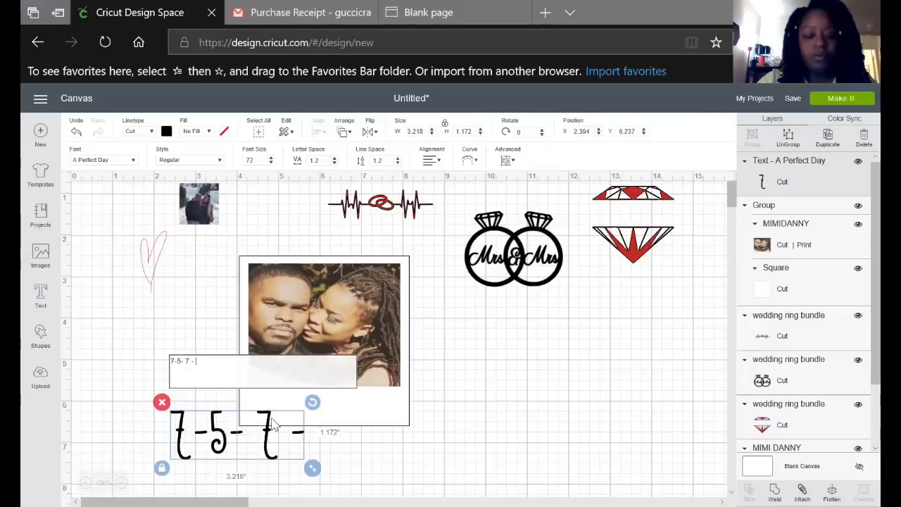
type(" For")
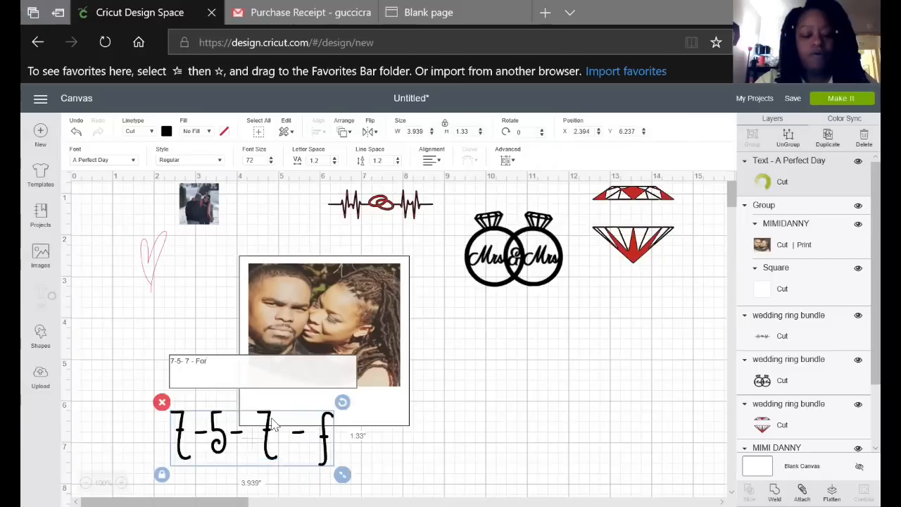
type("ever")
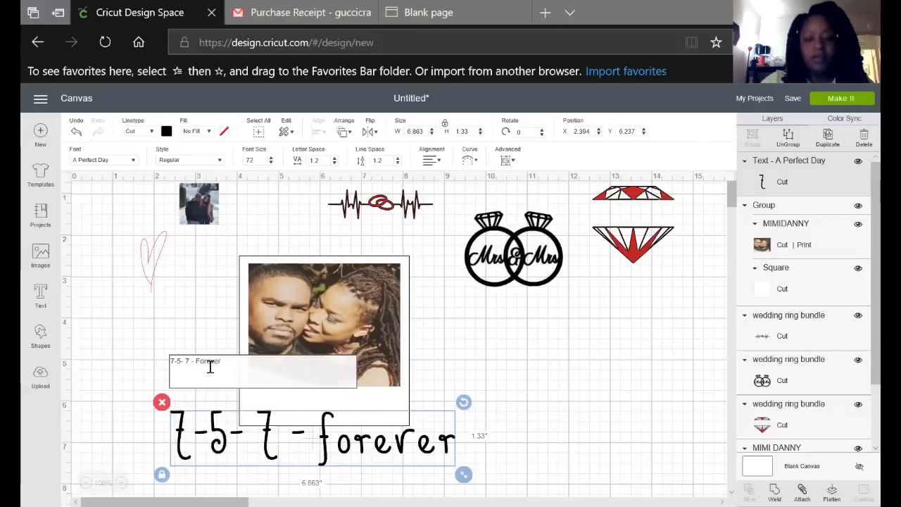
key("BackSpace")
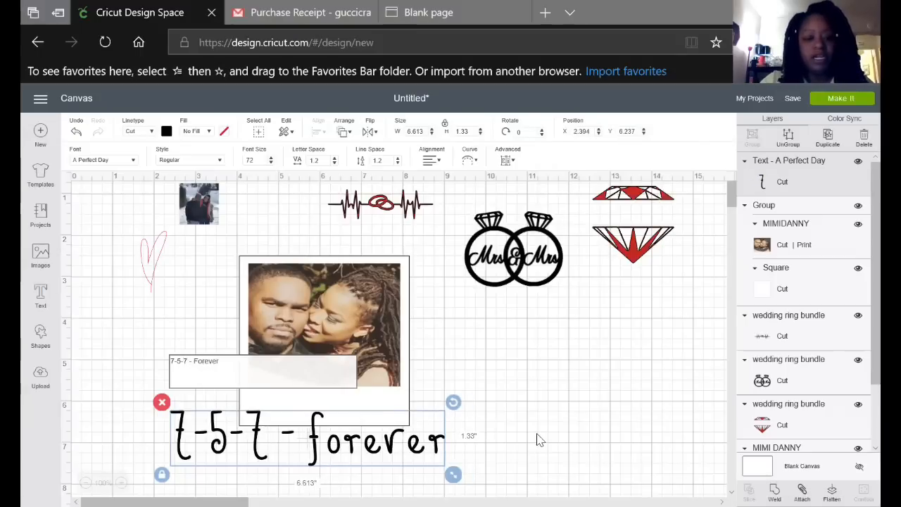
Shrink the text to about 3.863 by 0.777 inches and place it in the white border under the close-up photo
left_click_drag(451, 472, 342, 456)
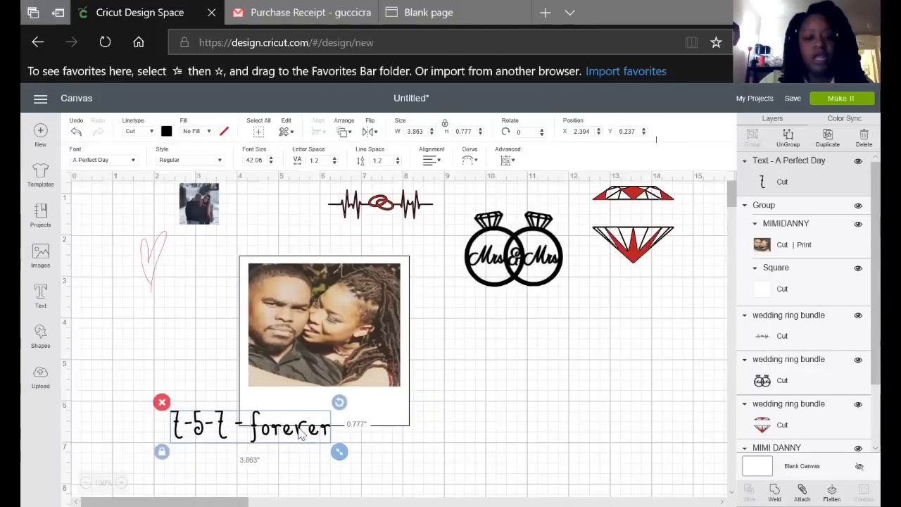
left_click_drag(278, 436, 353, 419)
left_click(467, 443)
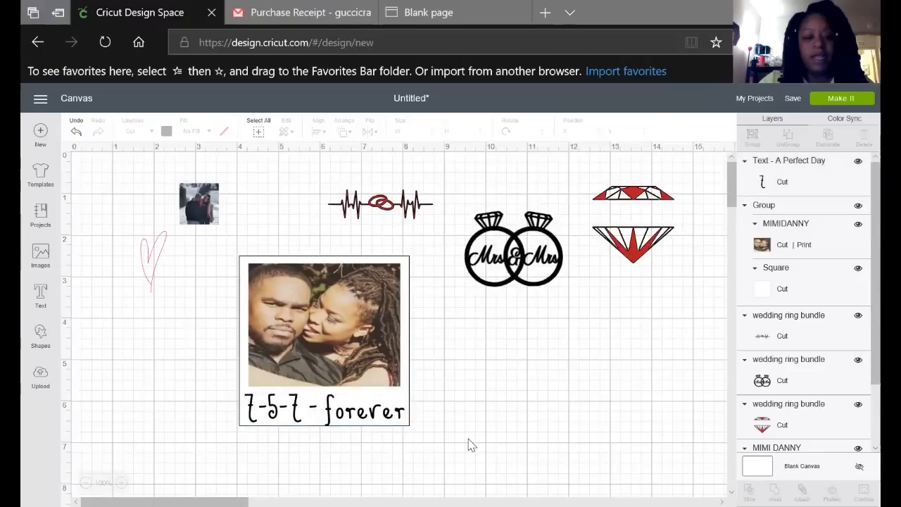
Raise the text slightly to about Y 5.779, unlock its proportions, and flatten it to about 3.877 by 0.66 inches
left_click(346, 418)
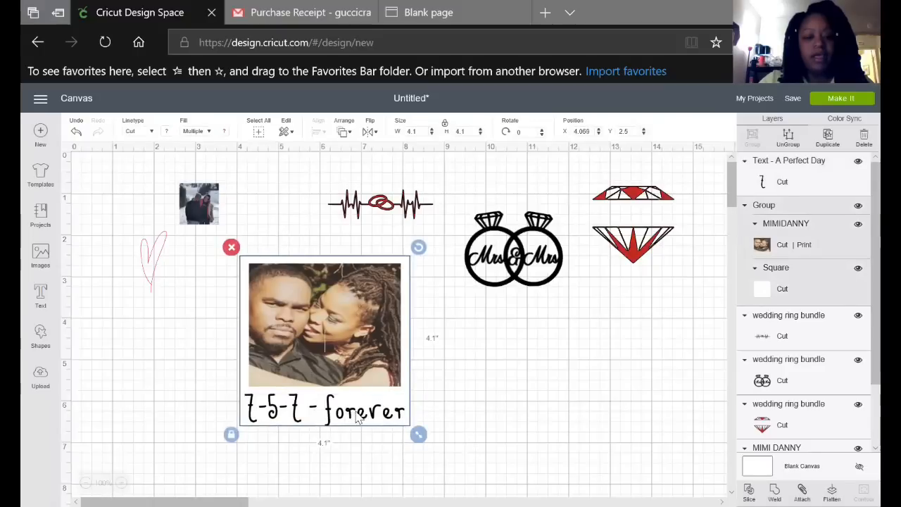
left_click(336, 415)
left_click_drag(335, 415, 333, 412)
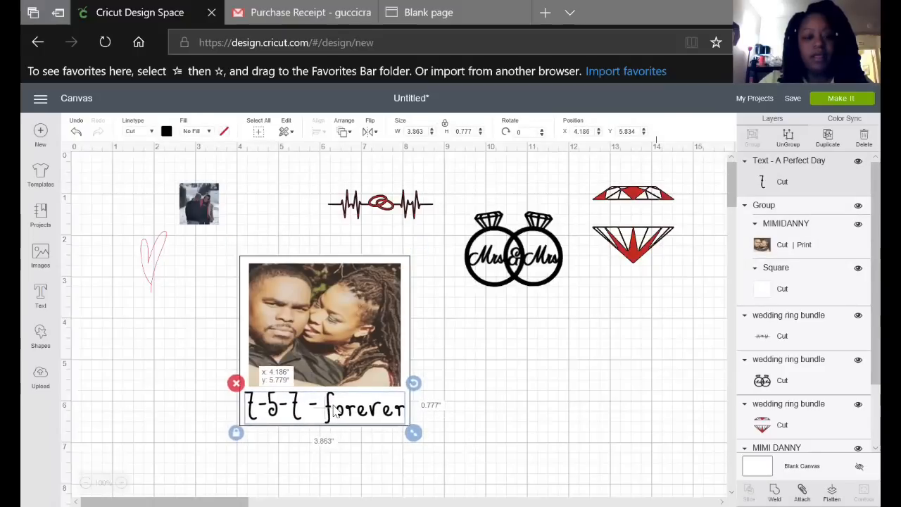
left_click_drag(412, 433, 414, 431)
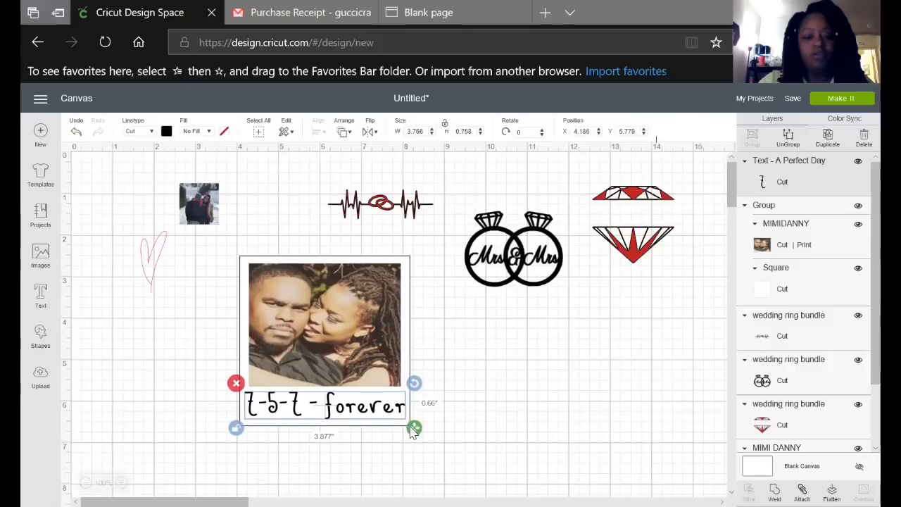
Nudge the framed photo group slightly up to about X 4.042, Y 2.444
left_click(288, 417)
left_click_drag(289, 417, 288, 414)
left_click(338, 475)
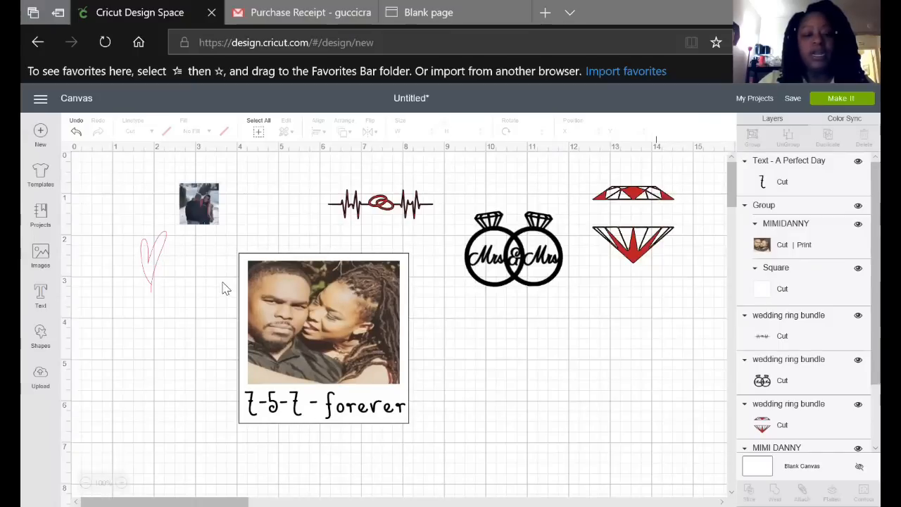
Center the text and the framed photo horizontally on each other and group them together
left_click_drag(215, 255, 433, 433)
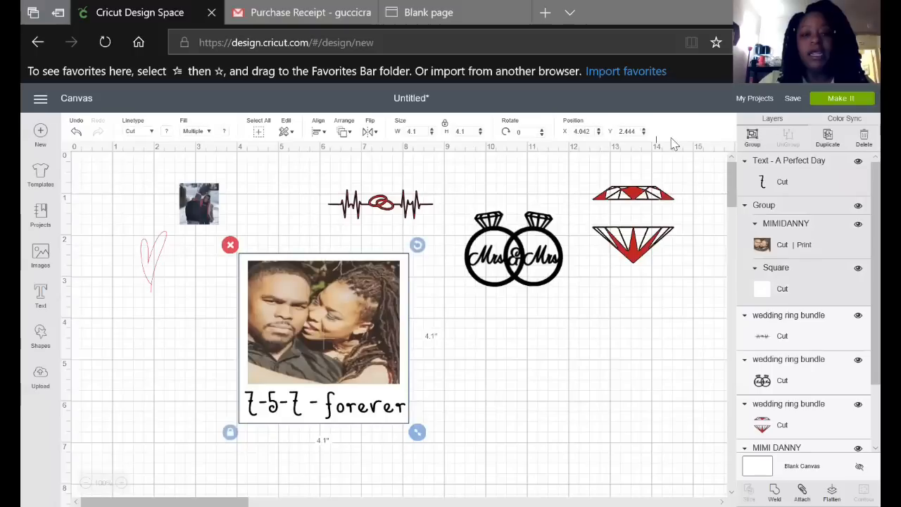
left_click(319, 132)
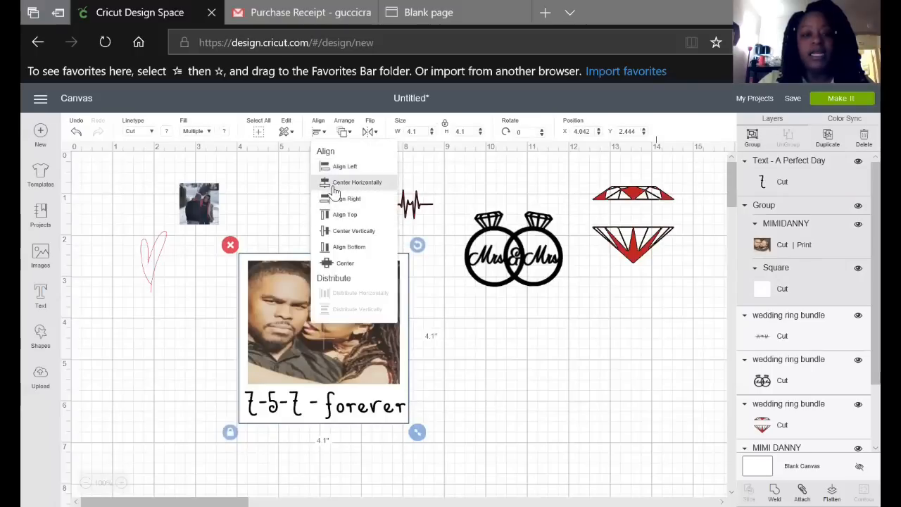
left_click(335, 186)
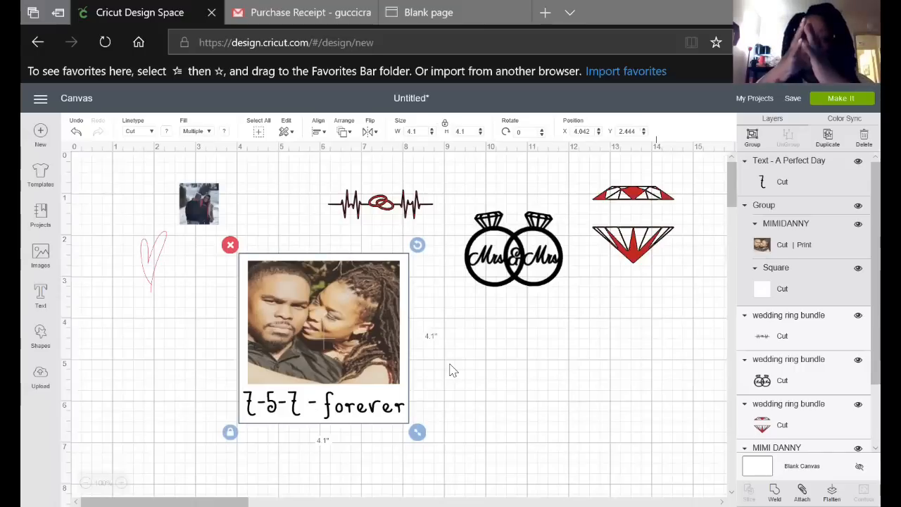
left_click(451, 406)
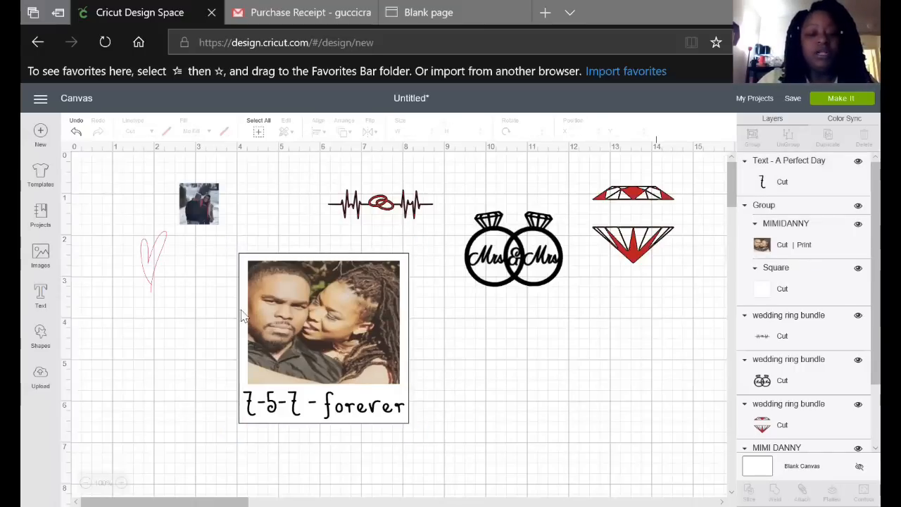
left_click_drag(209, 252, 425, 435)
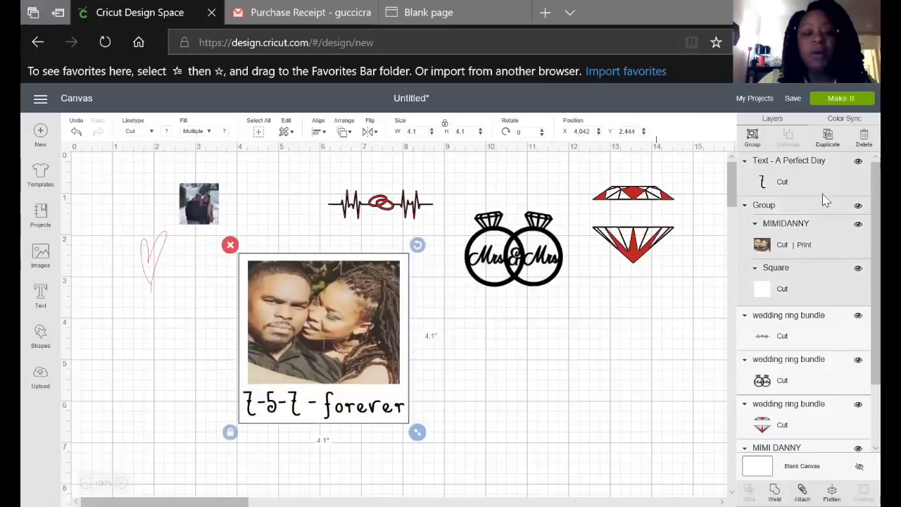
left_click(752, 138)
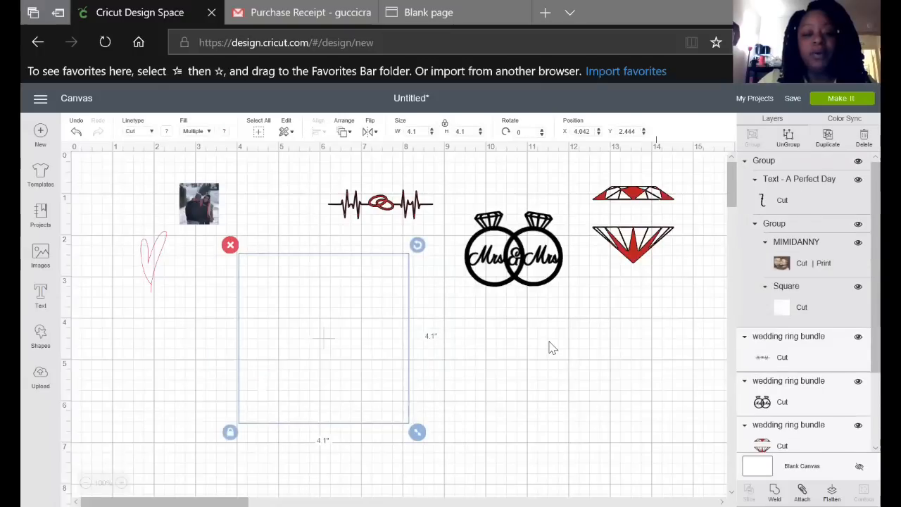
Move the heart drawing down beside the framed photo to about X 2.208, Y 3.319, and change its fill to No Fill
left_click_drag(155, 260, 180, 322)
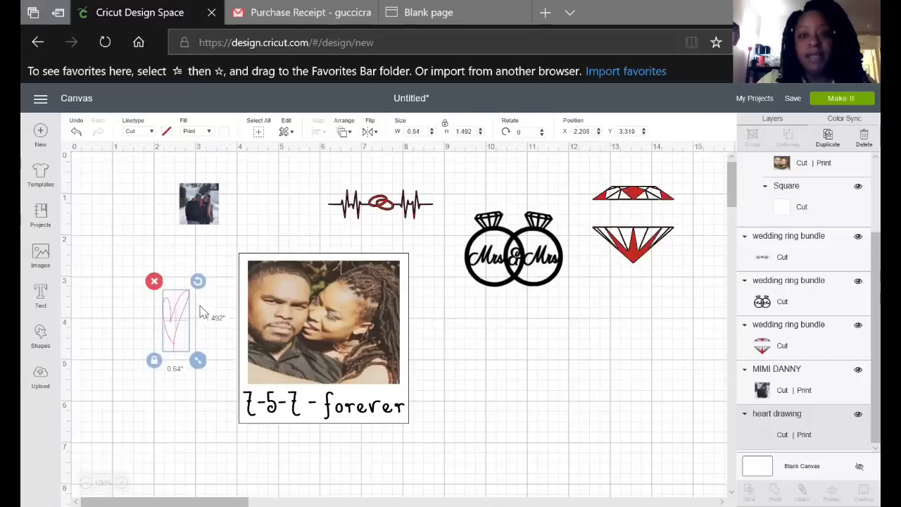
left_click(152, 133)
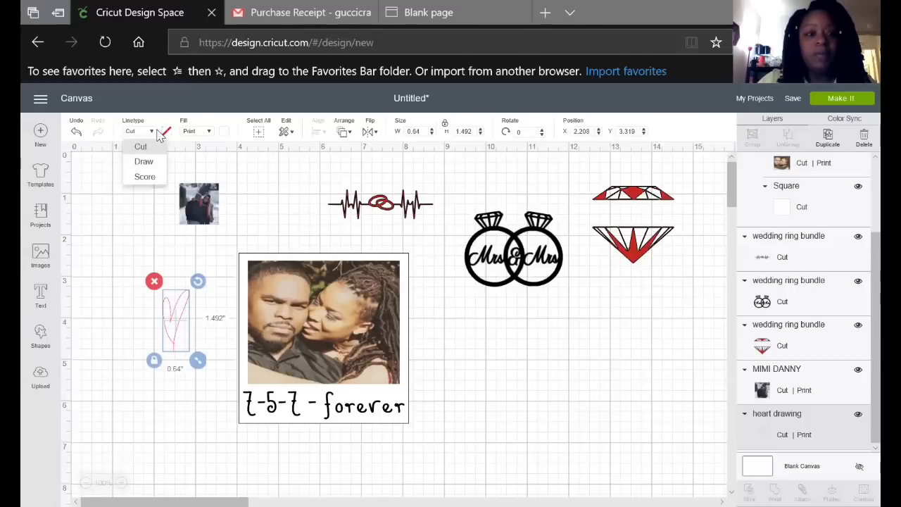
left_click(167, 133)
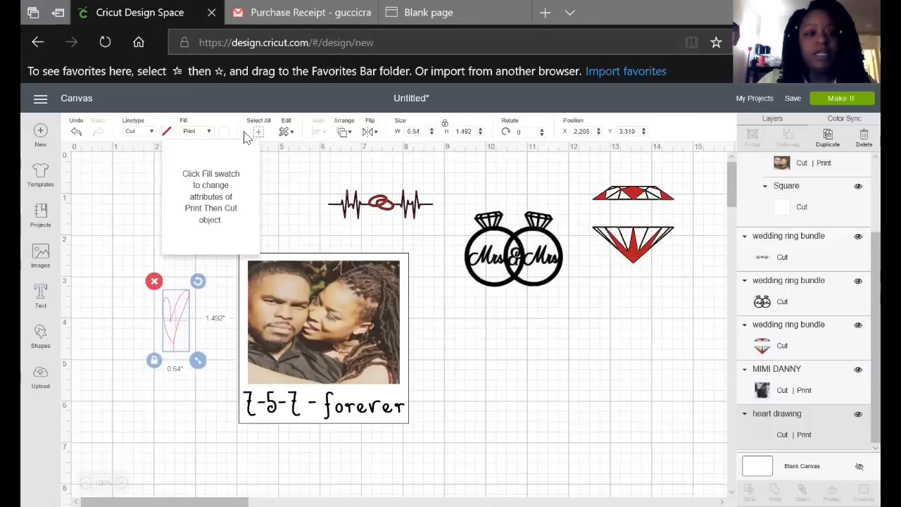
left_click(208, 132)
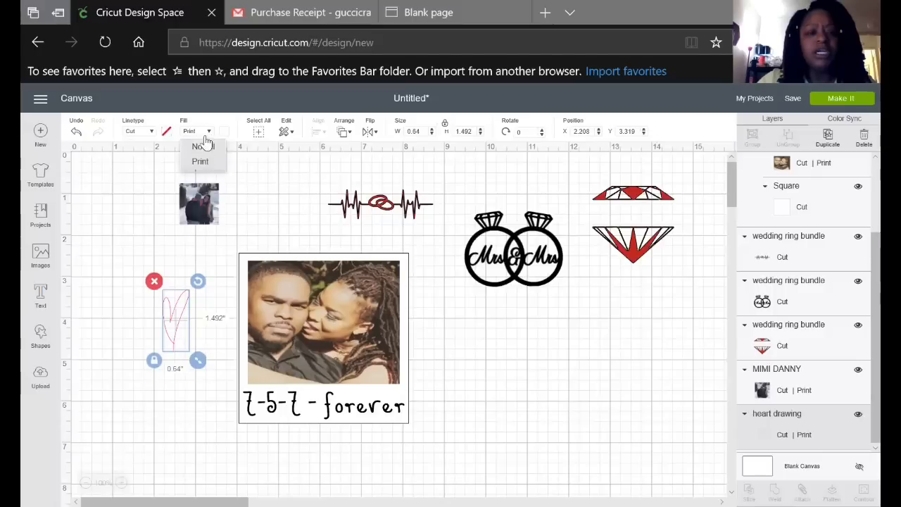
left_click(204, 146)
Set the heart drawing's cut material color to dark red and deselect it
left_click(167, 134)
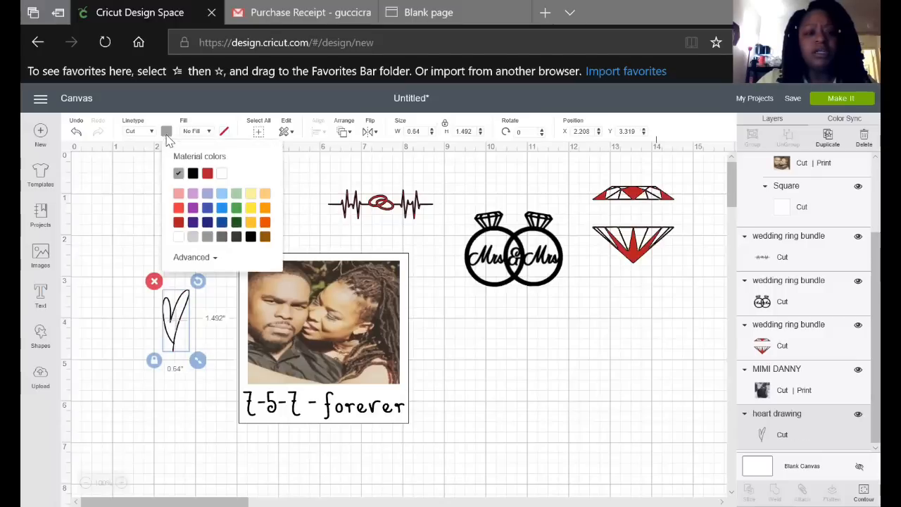
left_click(178, 224)
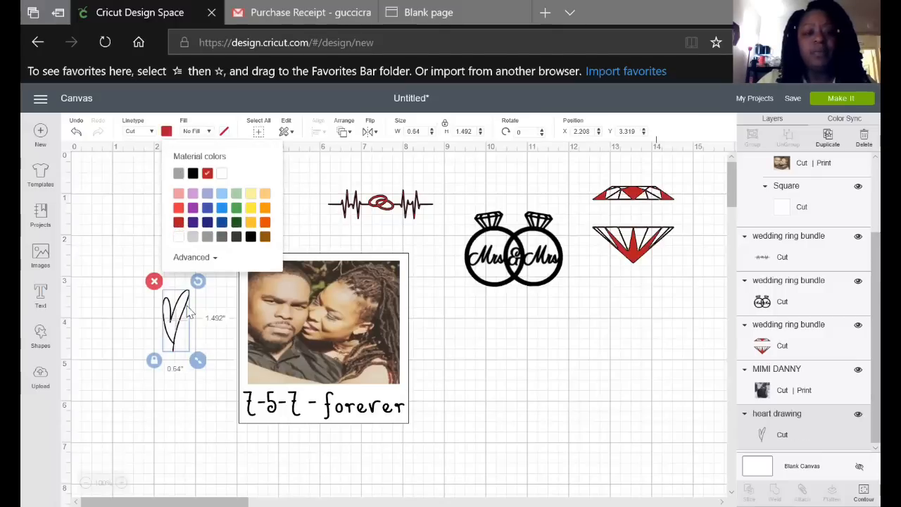
left_click(201, 396)
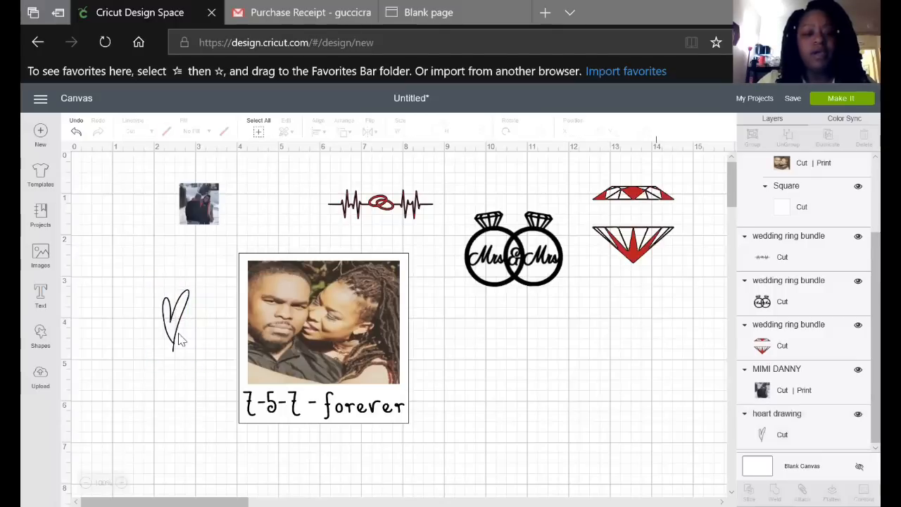
Shrink the heart drawing to about 0.378 × 0.881 in and tilt it about 16.93° in the space beside the framed photo
left_click(182, 339)
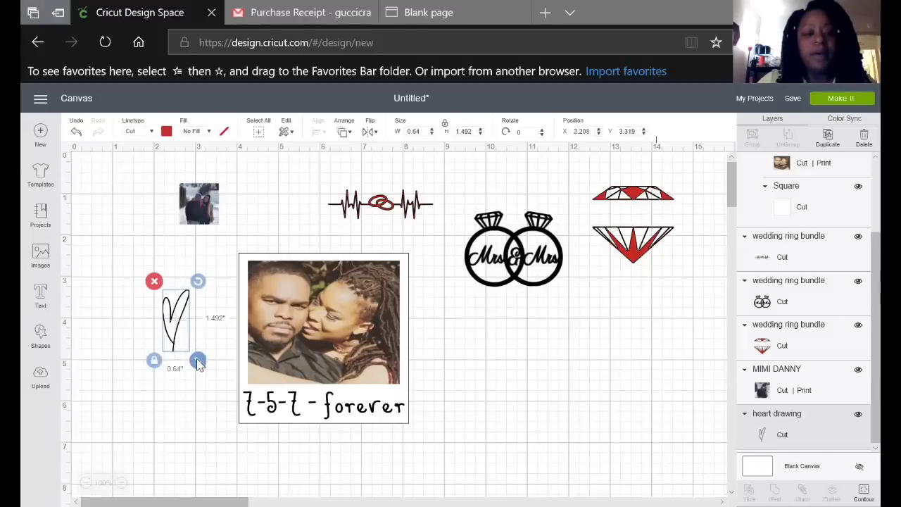
left_click_drag(198, 360, 177, 341)
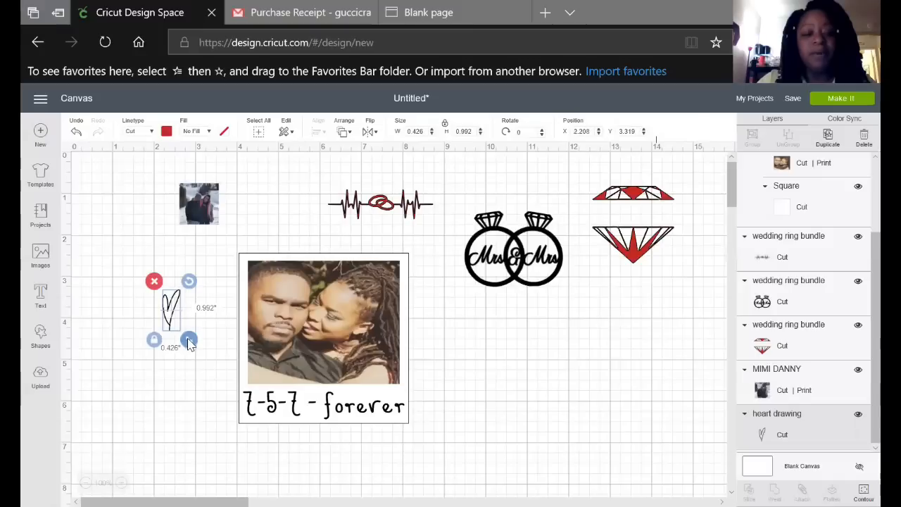
left_click_drag(190, 342, 187, 337)
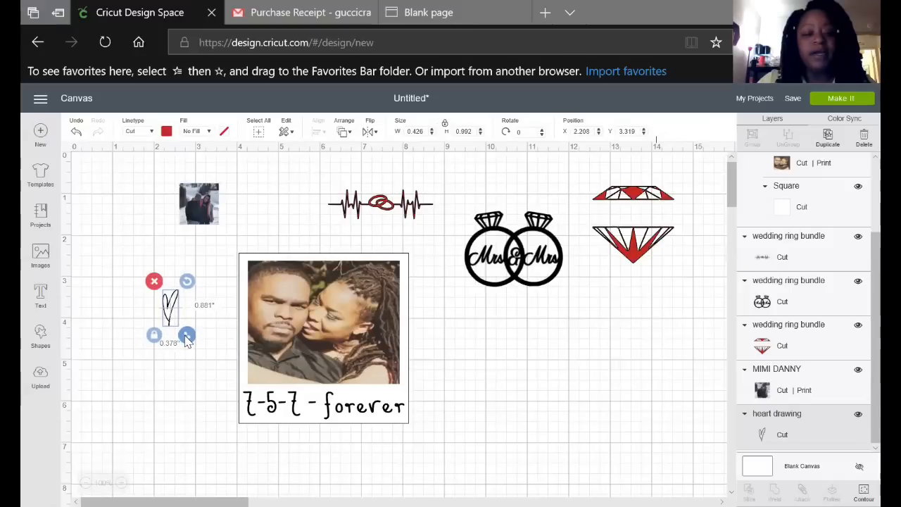
mouse_move(186, 281)
left_mouse_down()
mouse_move(214, 320)
mouse_move(326, 411)
mouse_move(187, 383)
mouse_move(188, 373)
mouse_move(326, 399)
mouse_move(206, 386)
mouse_move(178, 368)
left_mouse_up()
right_click(188, 372)
left_click(184, 370)
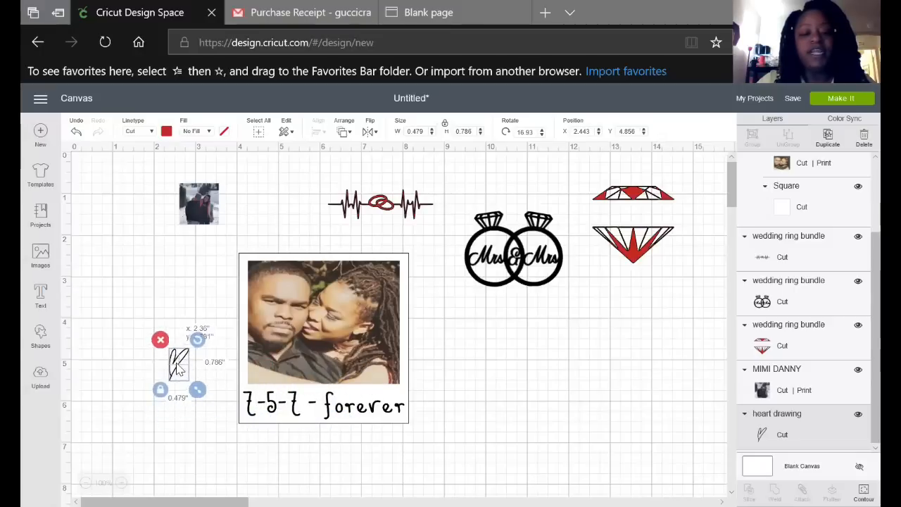
Bring the heart drawing to the front and fit it, tilted, over the dash between "7-5-7" and "forever" in the caption
right_click(179, 369)
left_click(201, 392)
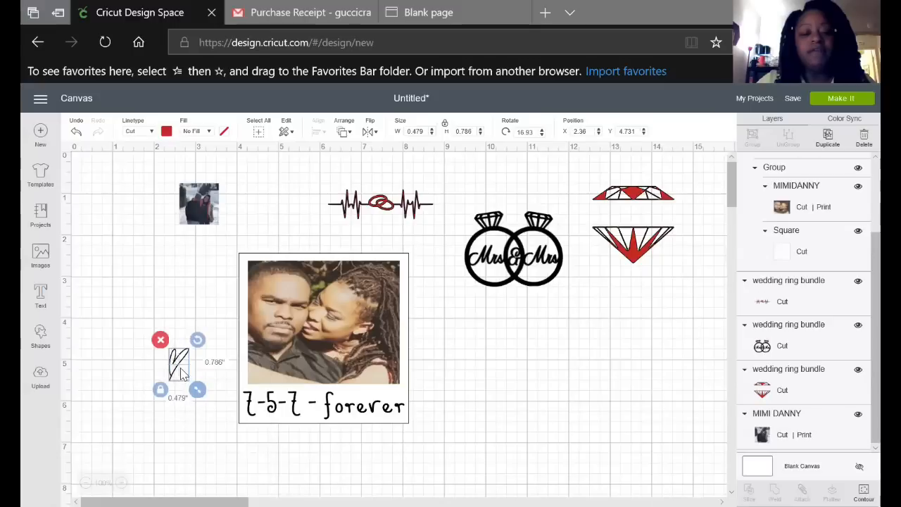
mouse_move(182, 373)
left_mouse_down()
mouse_move(321, 408)
mouse_move(338, 385)
mouse_move(320, 403)
mouse_move(344, 437)
mouse_move(322, 414)
left_mouse_up()
left_click(342, 459)
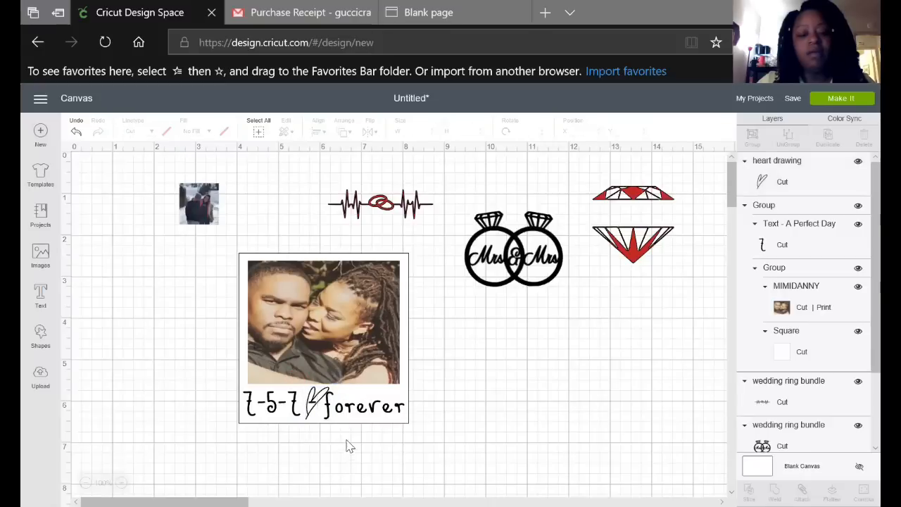
left_click(320, 416)
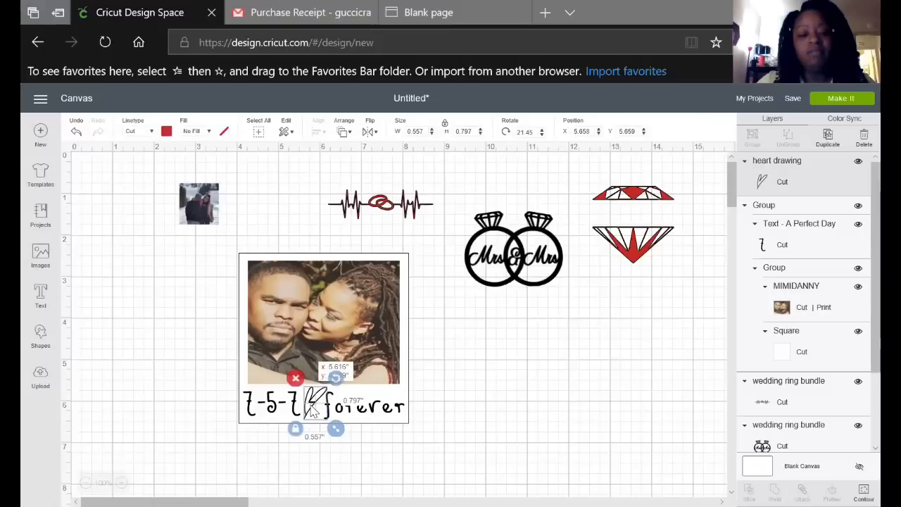
left_click_drag(336, 382, 333, 387)
left_click(460, 434)
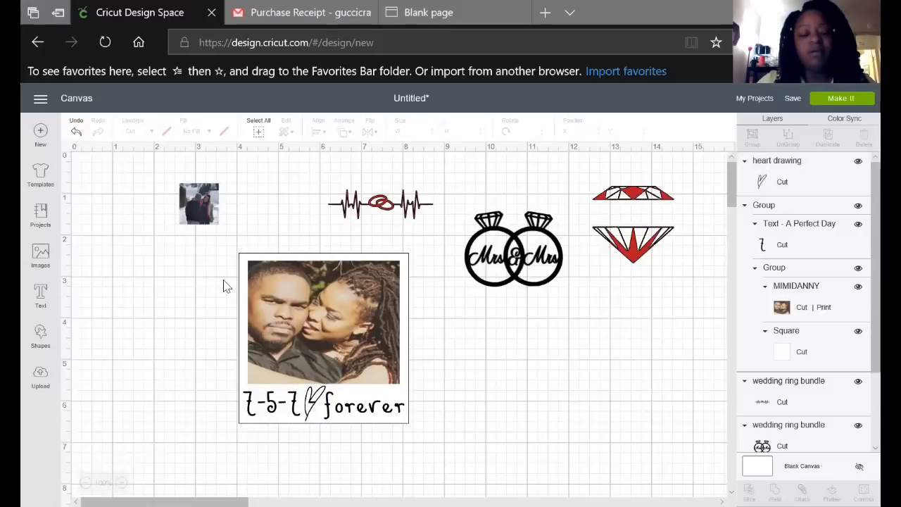
Group the heart drawing with the captioned photo frame and move the group to about X 3.472, Y 2.694
left_click(281, 413)
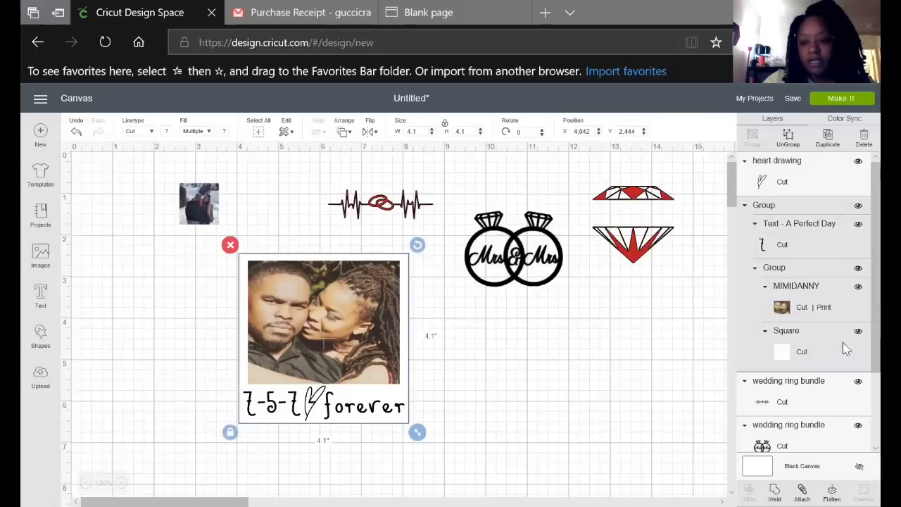
left_click(563, 376)
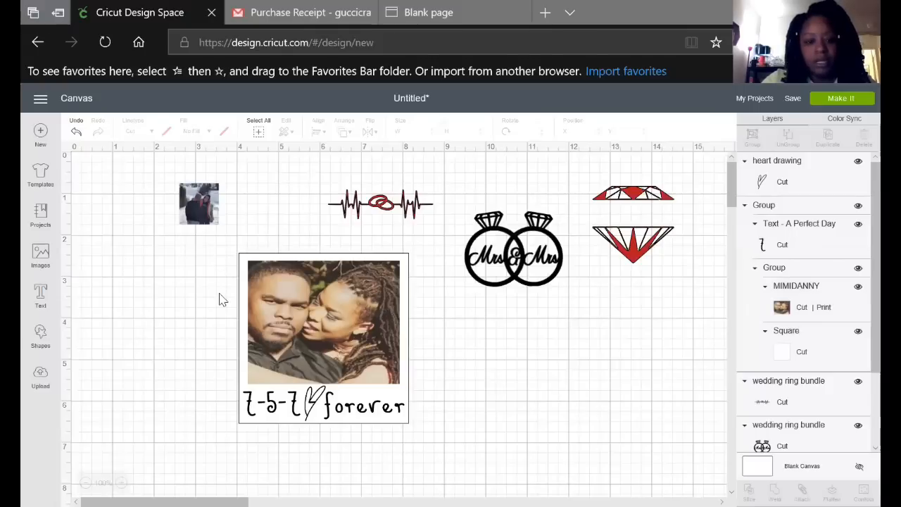
left_click_drag(219, 252, 443, 440)
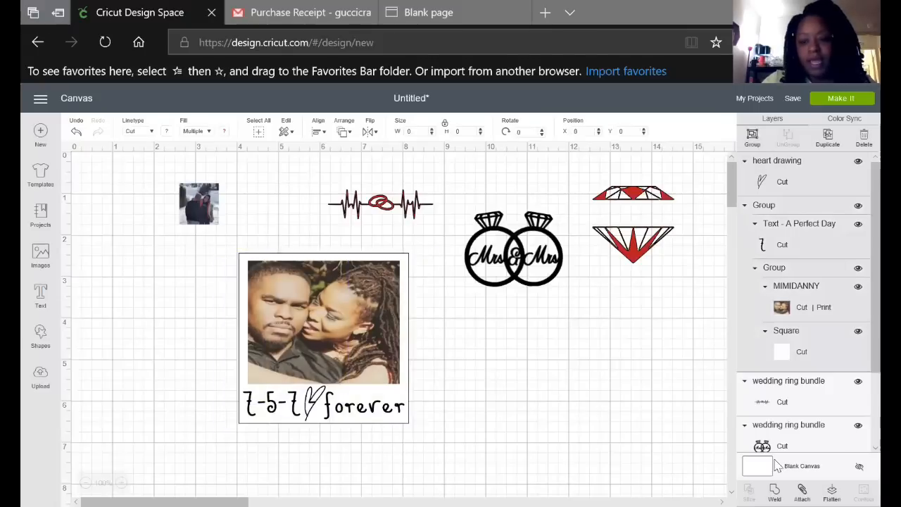
left_click(752, 136)
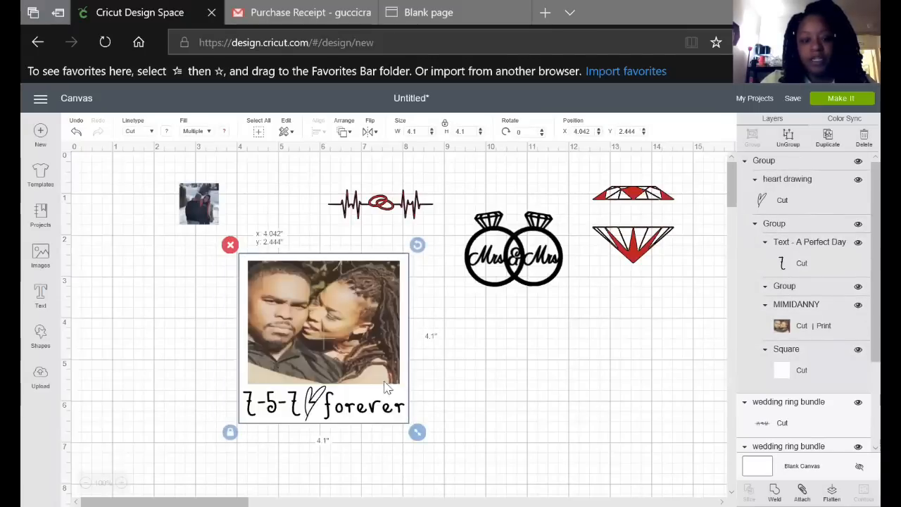
left_click_drag(385, 388, 317, 335)
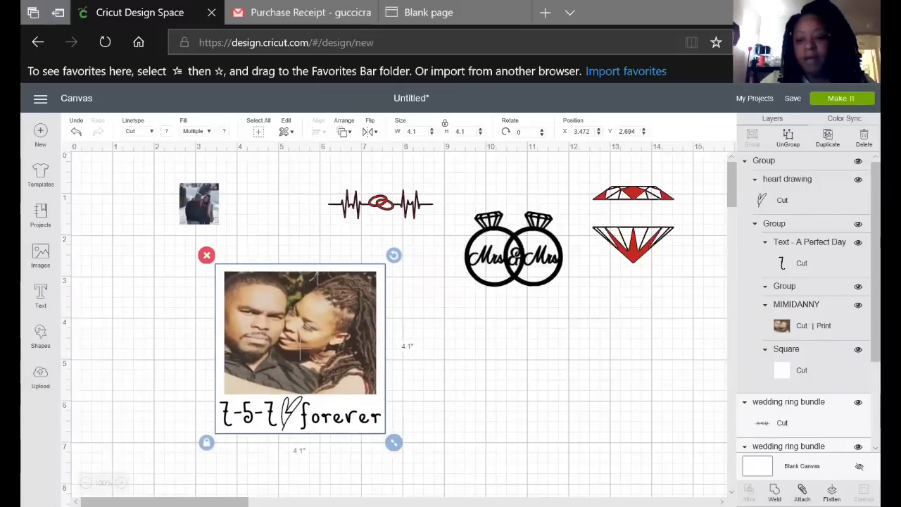
Flatten the captioned photo group into a single printable image and move it to about X 0.542, Y 2.403
left_click(831, 493)
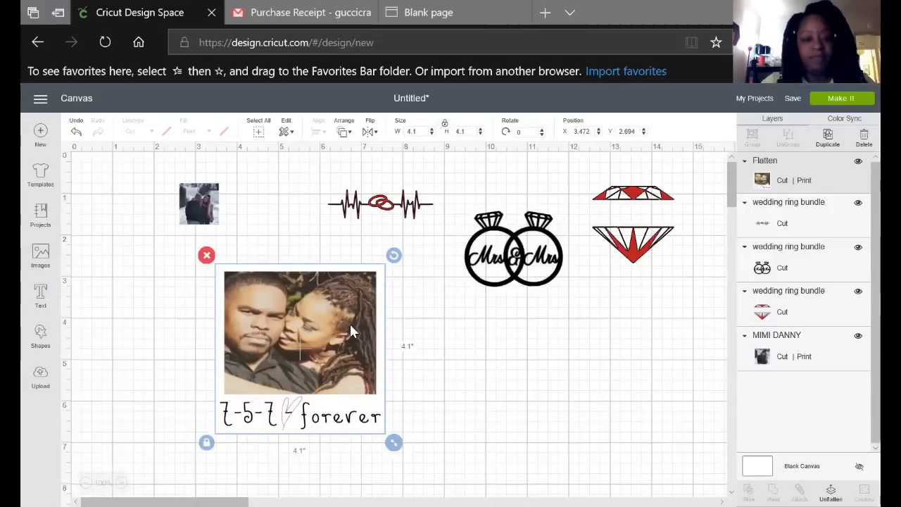
left_click_drag(350, 327, 220, 320)
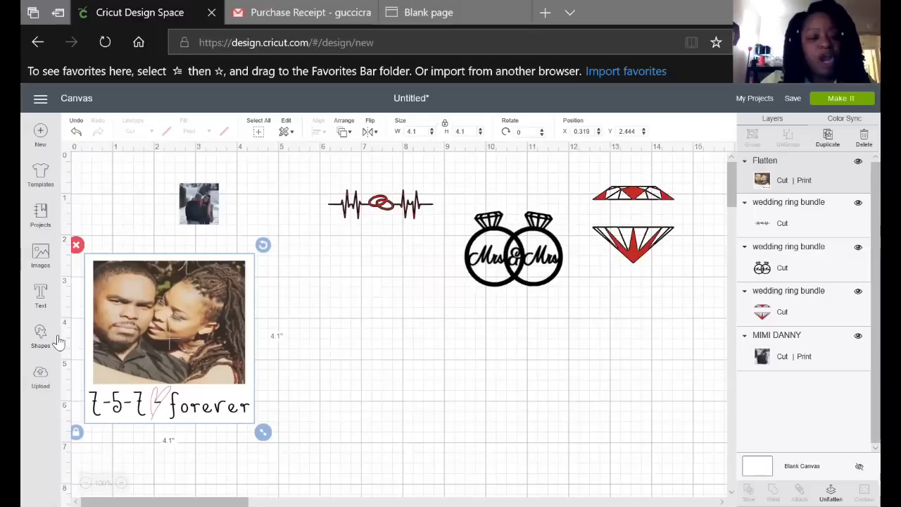
left_click_drag(194, 351, 219, 355)
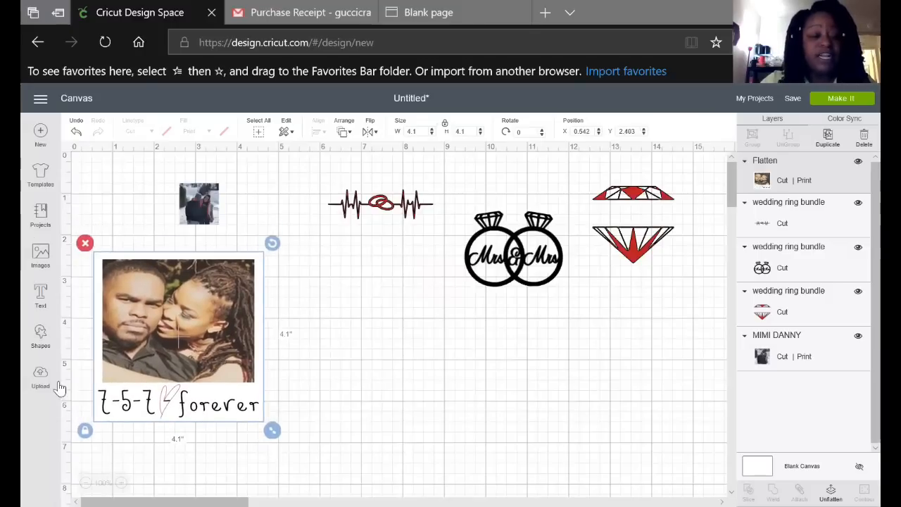
left_click(41, 336)
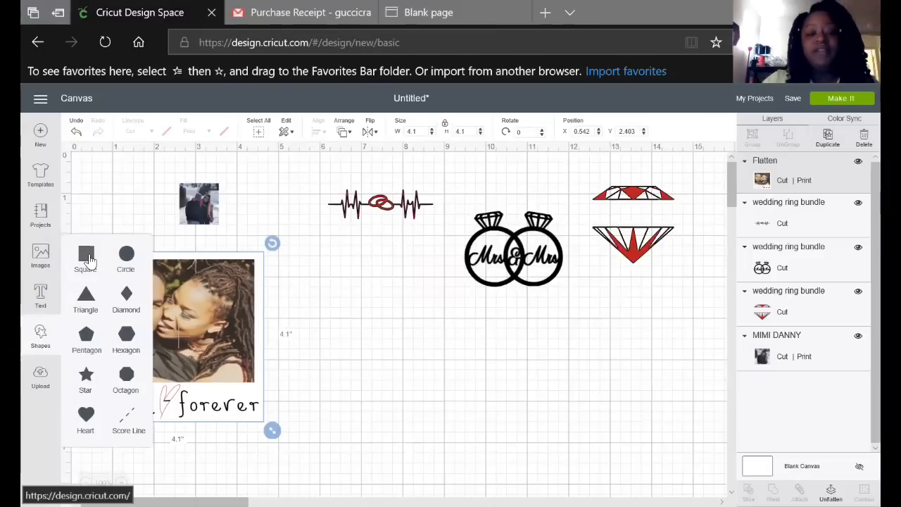
left_click(306, 327)
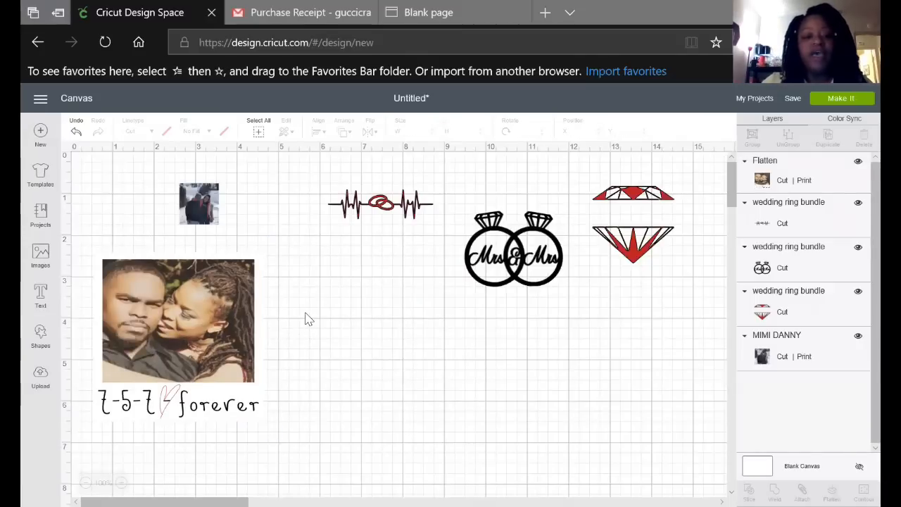
Duplicate the flattened Polaroid image and place the copy beside the original at about X 5.361, Y 3.333
left_click(199, 343)
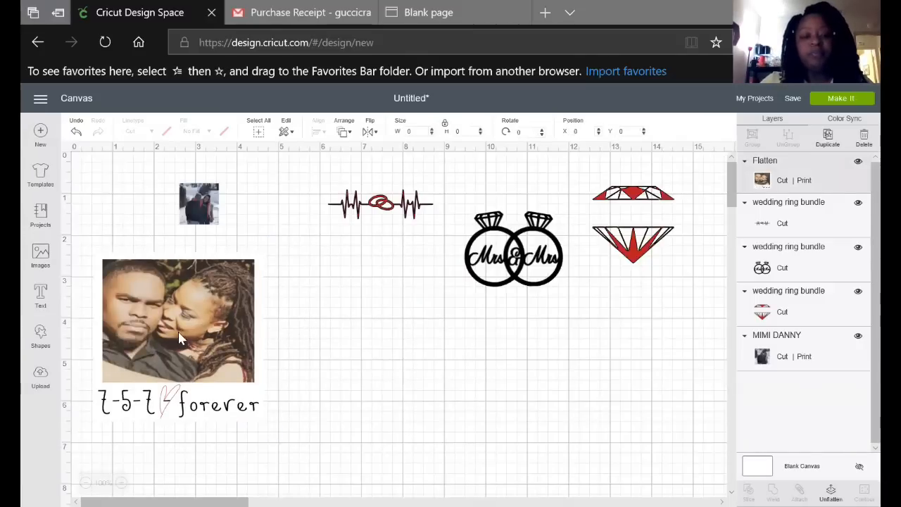
left_click(832, 144)
left_click_drag(233, 324, 445, 378)
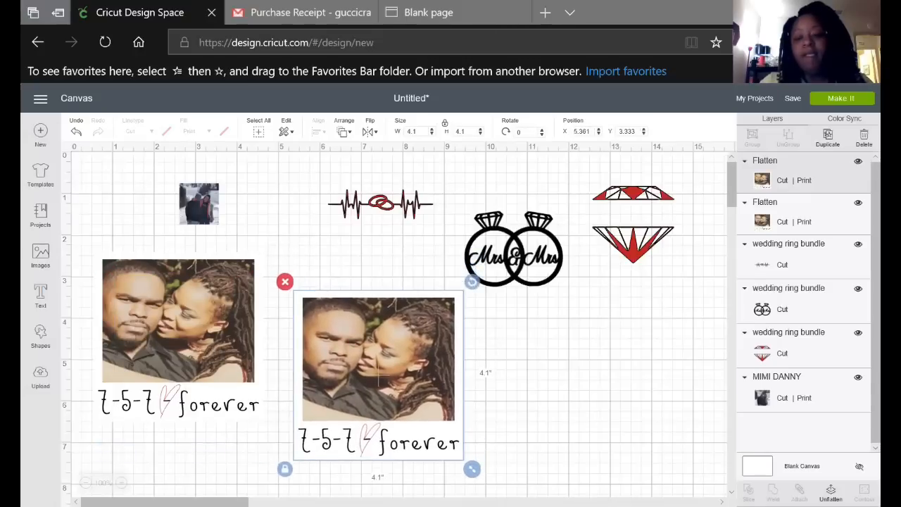
Unflatten the duplicate and ungroup it completely into separate heart, text, photo and square layers
left_click(831, 493)
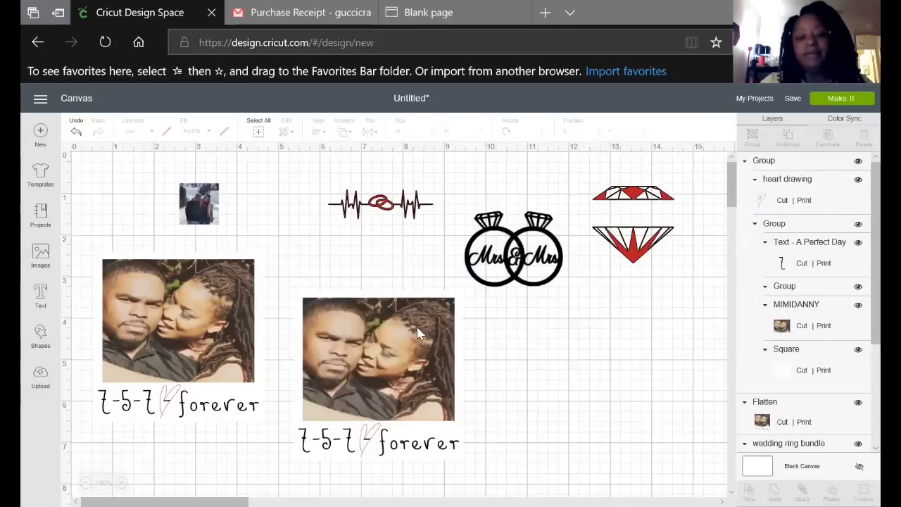
left_click(372, 366)
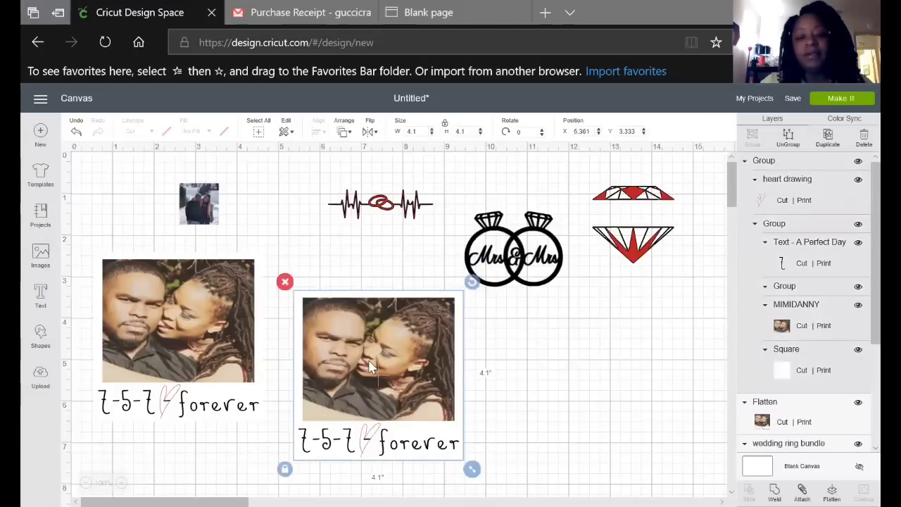
left_click(791, 144)
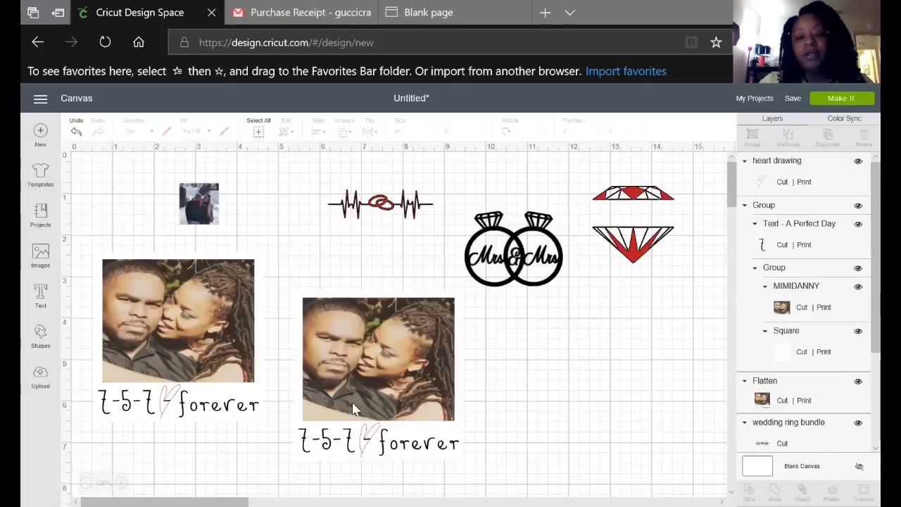
left_click(764, 205)
left_click(791, 144)
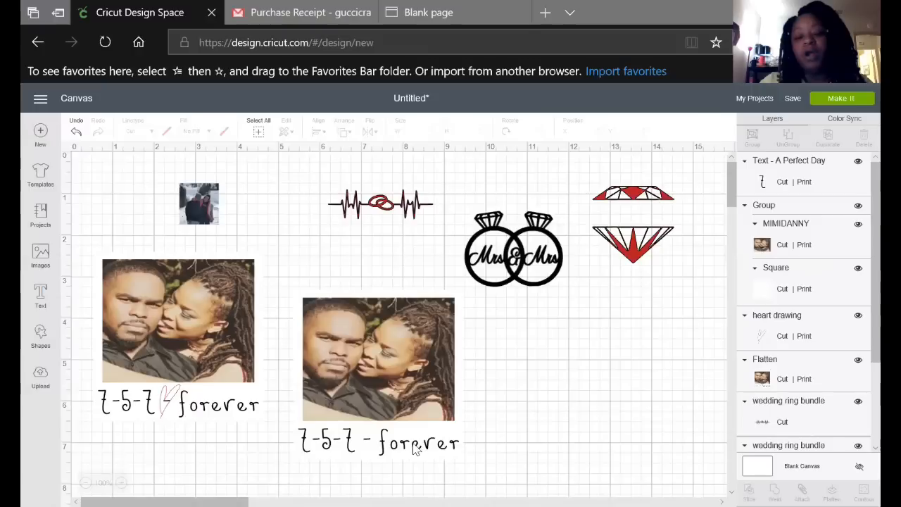
left_click(382, 436)
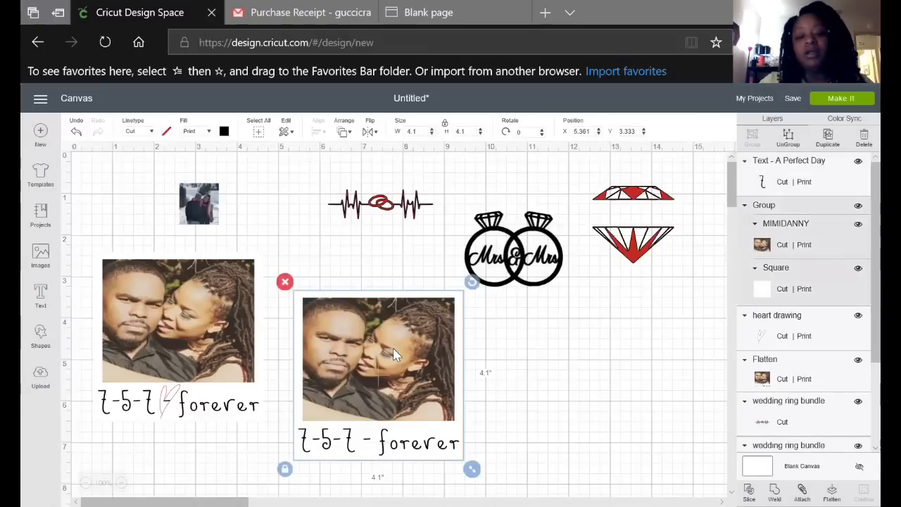
left_click(791, 141)
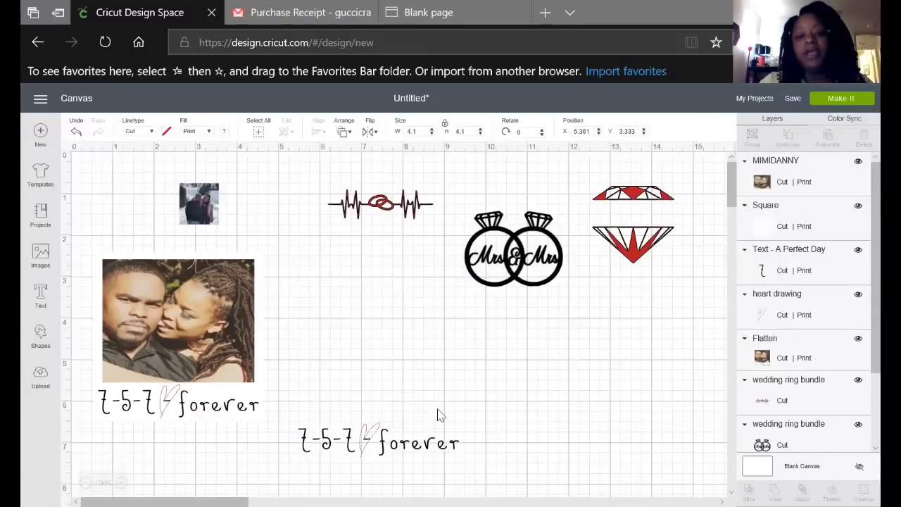
Move the duplicate's photo off its square to about X 10.814, Y 3.653, and set the square's print color to dark gray
left_click(403, 378)
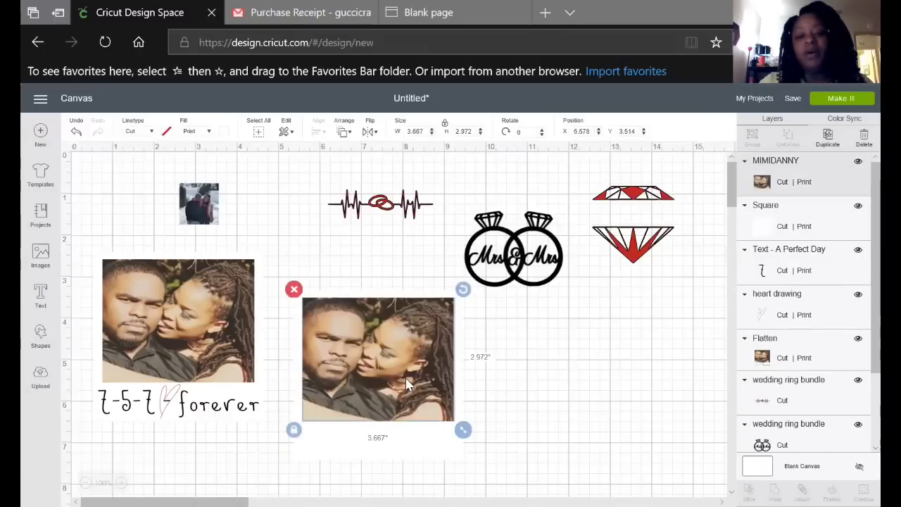
left_click_drag(396, 354, 612, 364)
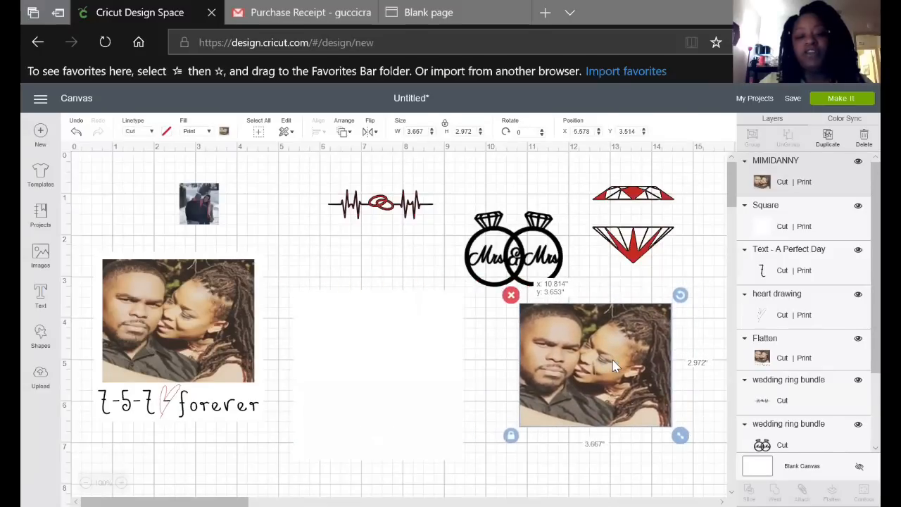
left_click(369, 348)
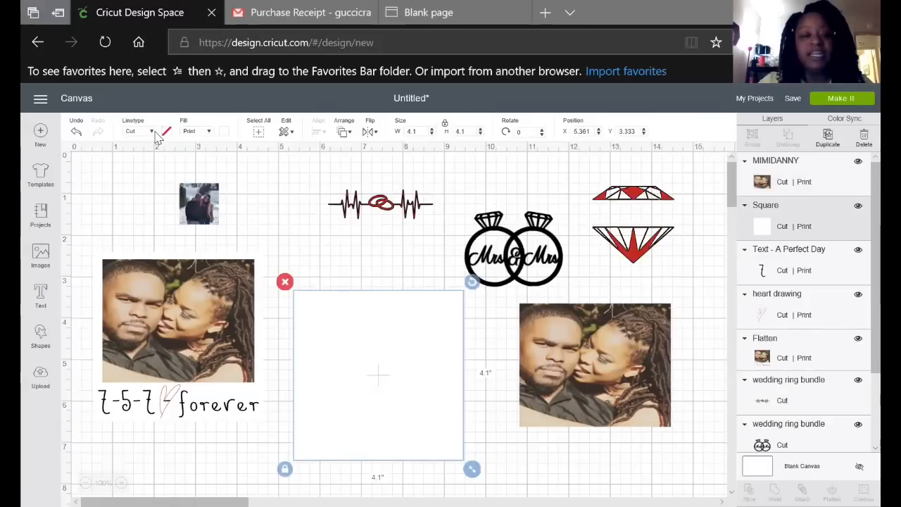
left_click(224, 132)
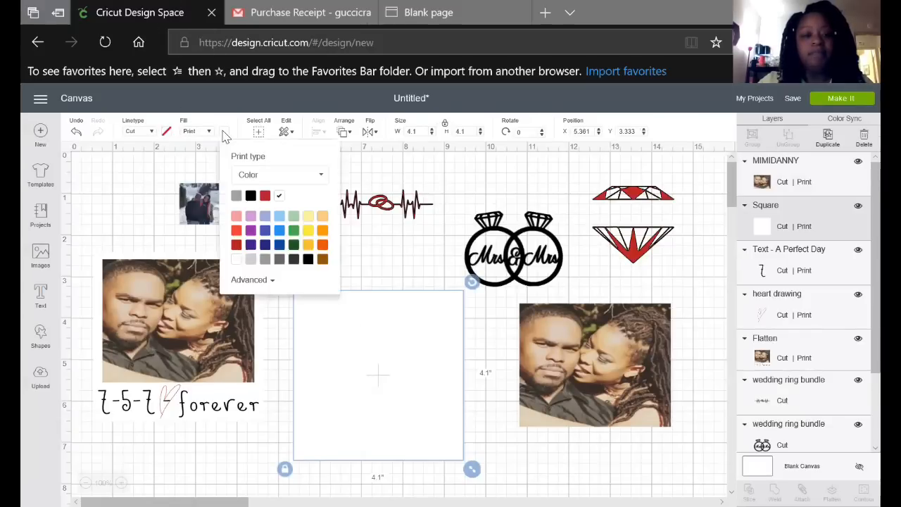
left_click(236, 195)
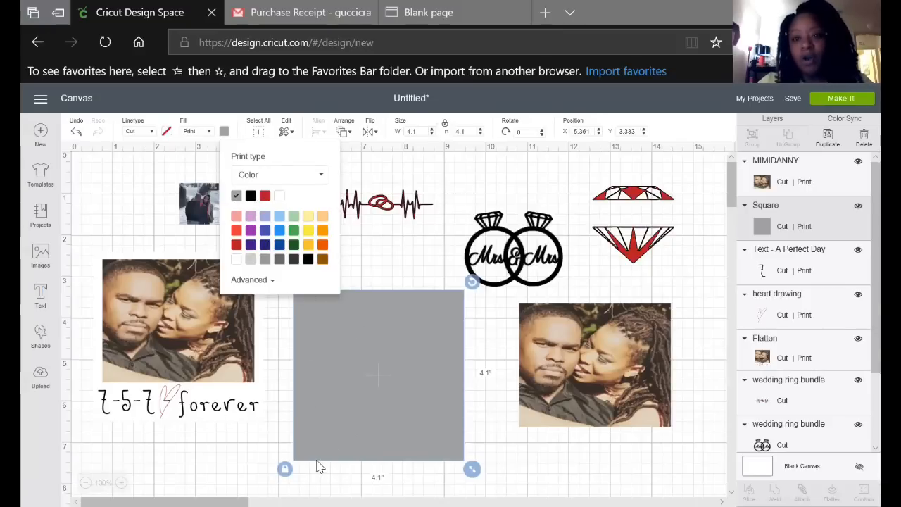
left_click(280, 262)
left_click(424, 273)
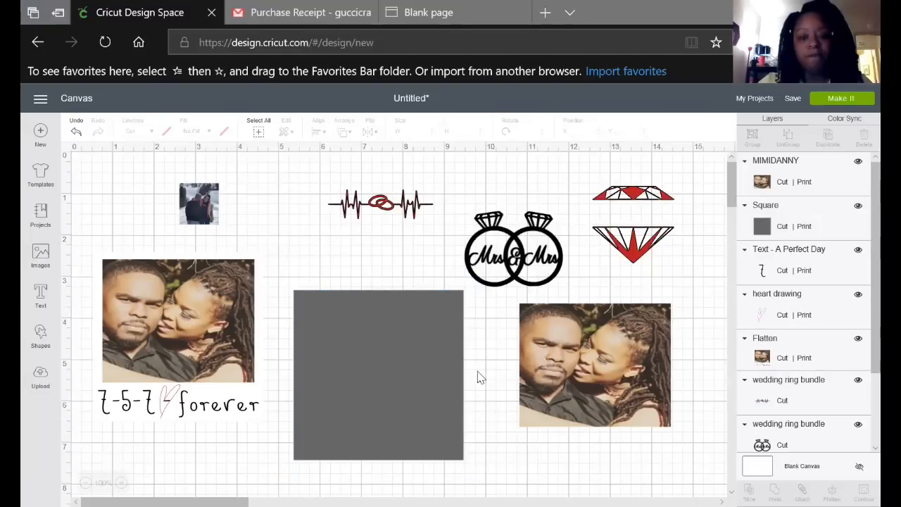
Send the dark gray square to the back, behind the caption text and heart, and deselect it
scroll(471, 381, "down", 1)
scroll(398, 340, "up", 1)
right_click(397, 340)
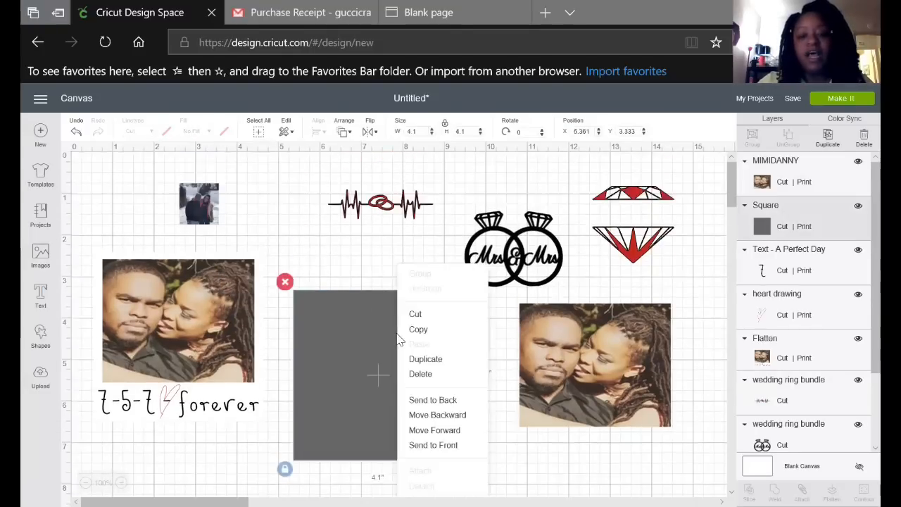
left_click(437, 399)
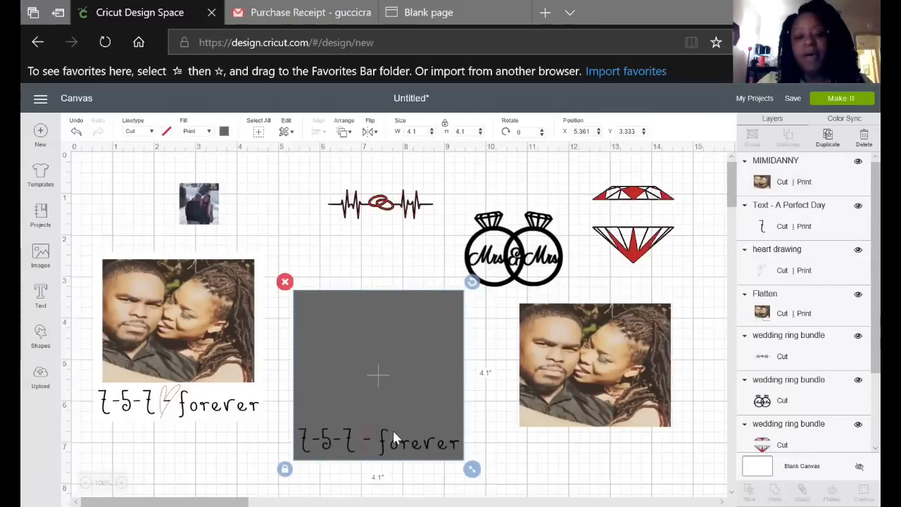
left_click(512, 408)
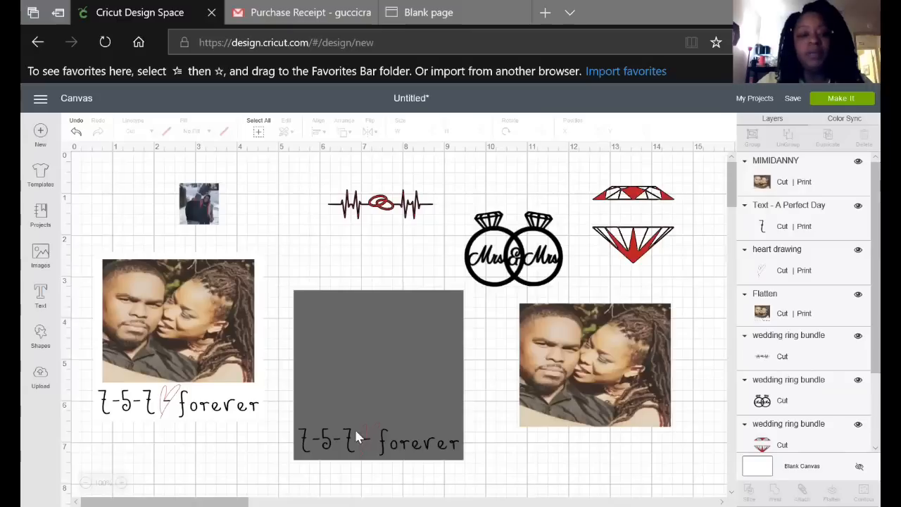
Move the small snow photo to about X 4.681, Y 1.278, and check the size of the removed portrait beside the gray square
left_click(215, 206)
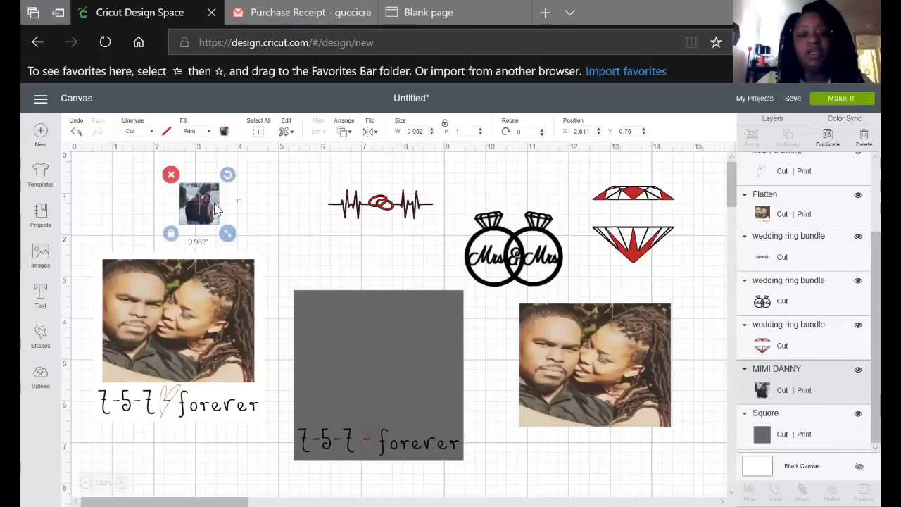
left_click_drag(216, 205, 301, 232)
left_click(617, 357)
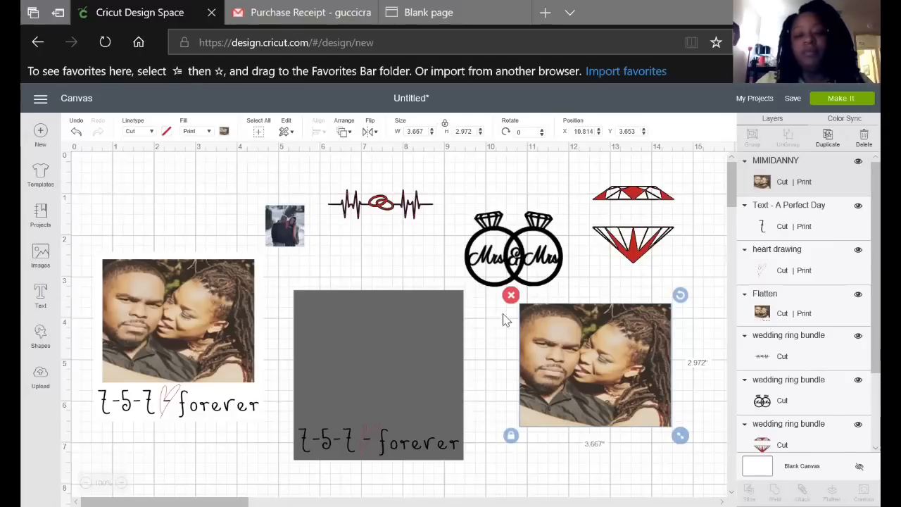
left_click(307, 243)
left_click(298, 233)
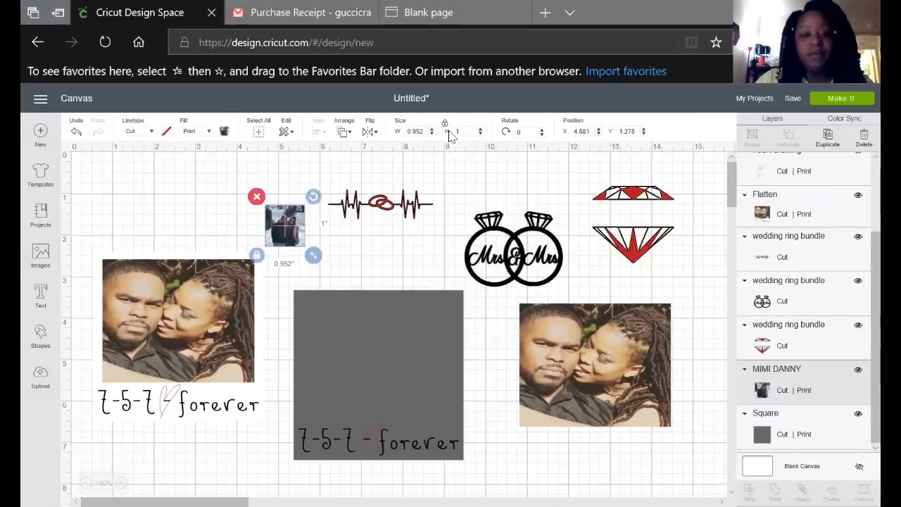
Resize the snow photo without locked proportions to 3.667 wide by 2.972 high and place it on the gray square above the caption
left_click(405, 131)
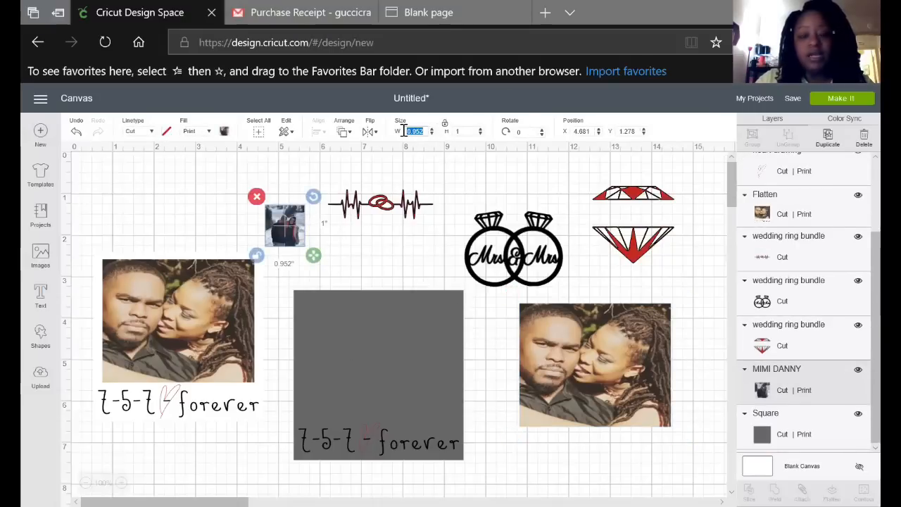
type("1")
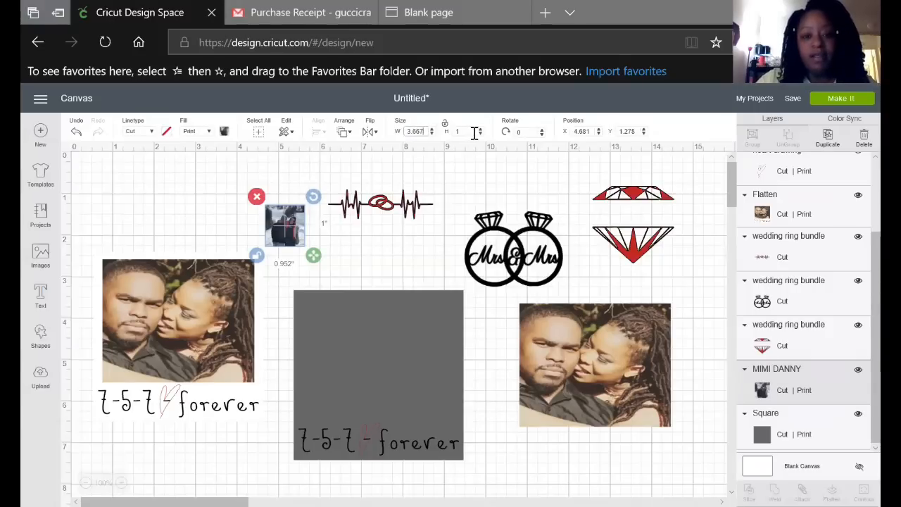
key("Tab")
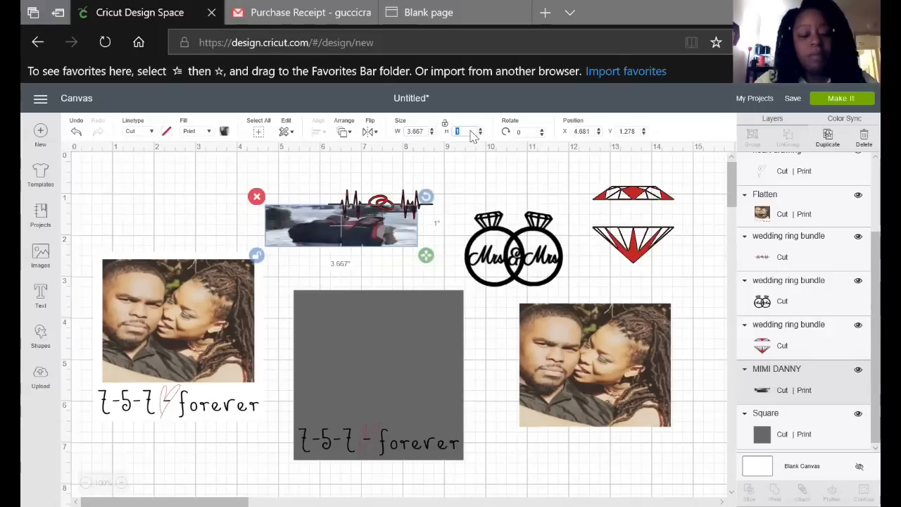
type("2.972")
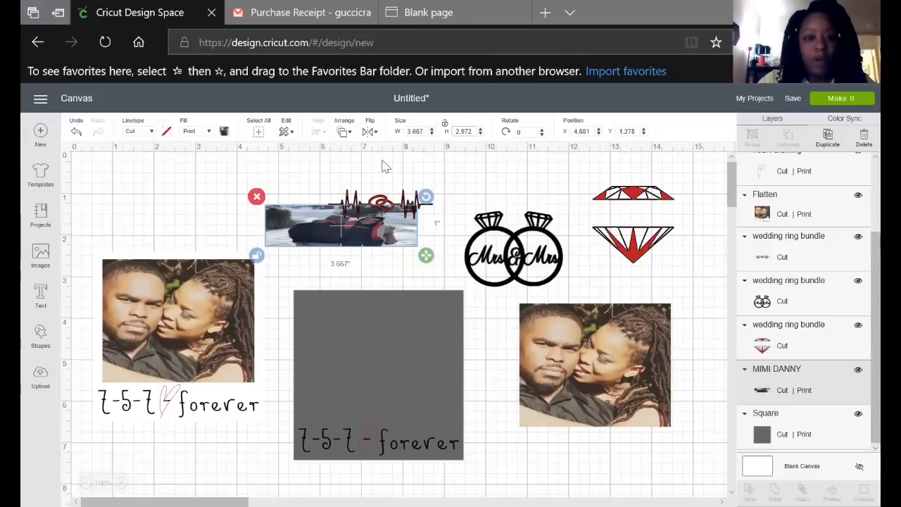
key("Return")
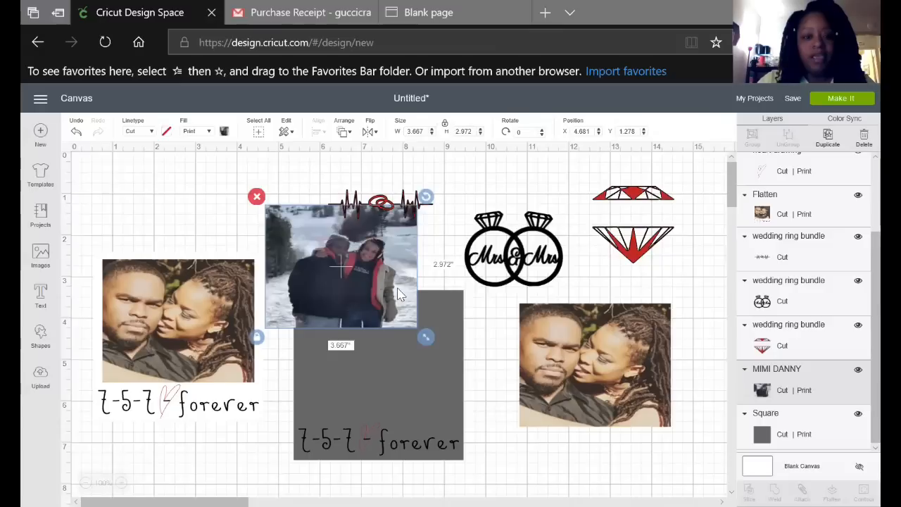
left_click_drag(382, 272, 420, 369)
left_click(496, 424)
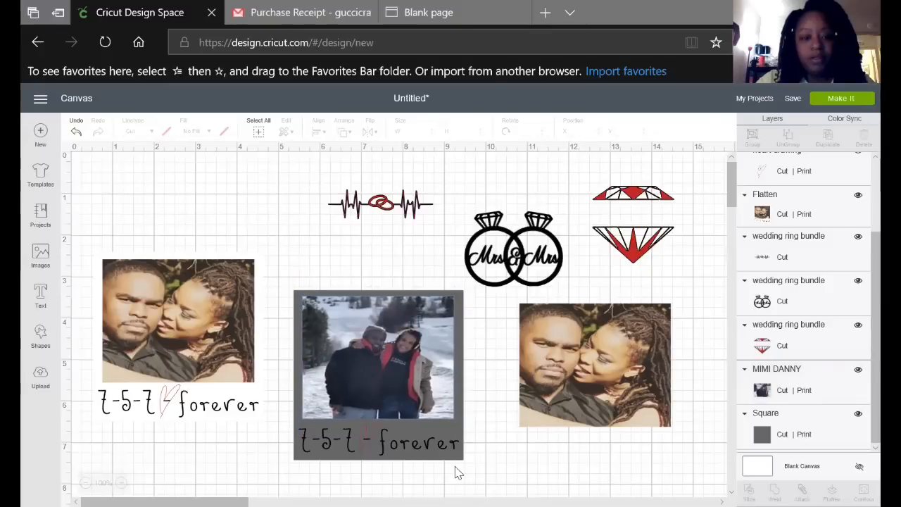
Move the Mrs & Mrs rings away from the gray frame to about X 10.391, Y 0.309, and delete the loose portrait photo
left_click_drag(278, 274, 476, 457)
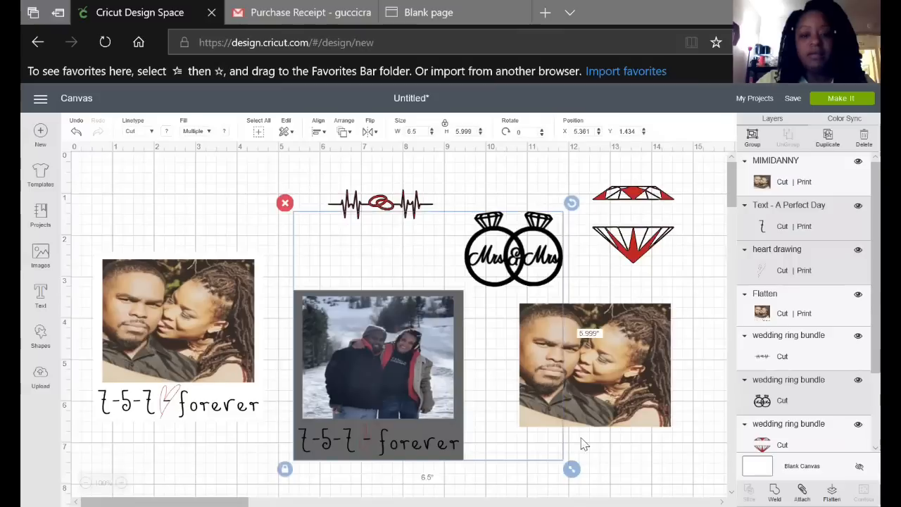
left_click(613, 294)
left_click_drag(546, 243, 583, 198)
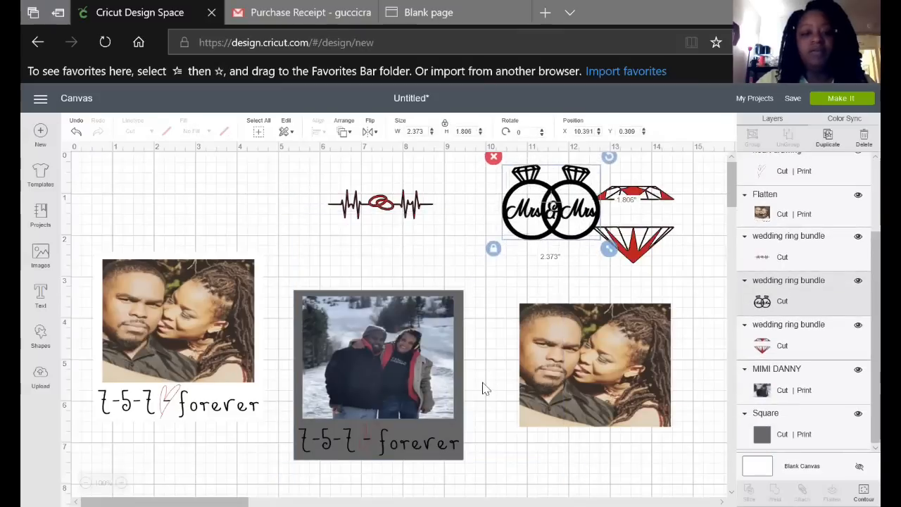
left_click(591, 366)
key("Delete")
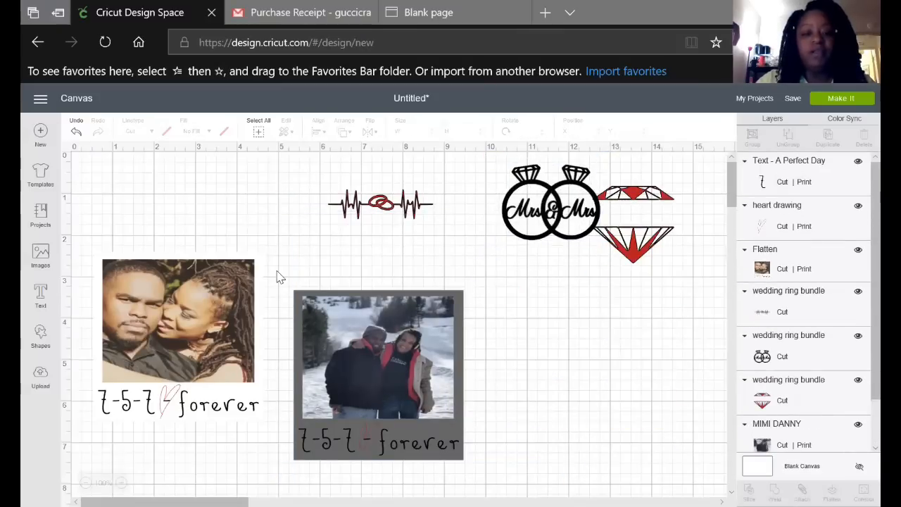
Try aligning the gray frame's square, photo, caption and heart to the right, and undo the alignment
left_click_drag(279, 276, 486, 472)
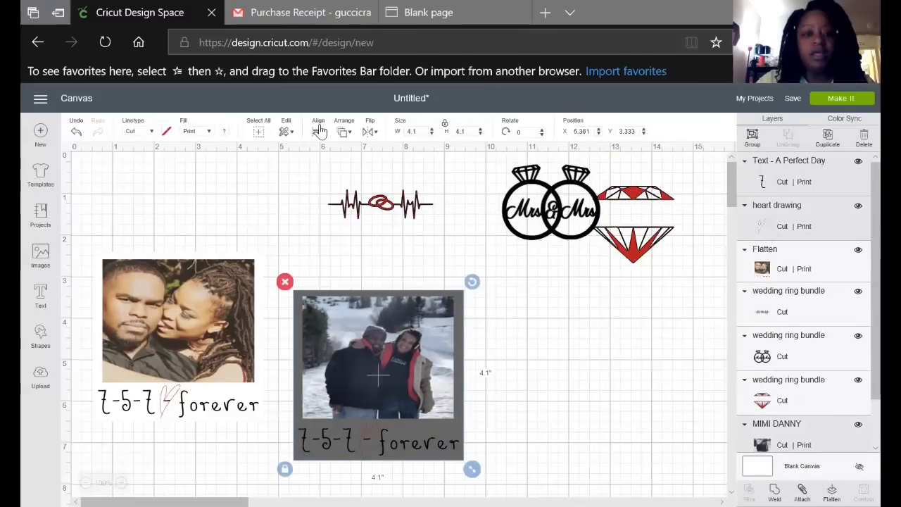
left_click(320, 131)
left_click(344, 200)
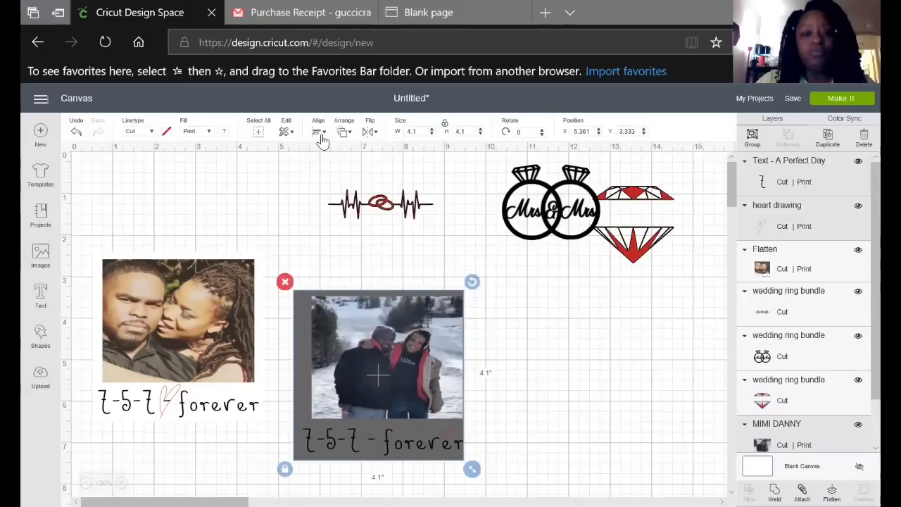
left_click(321, 138)
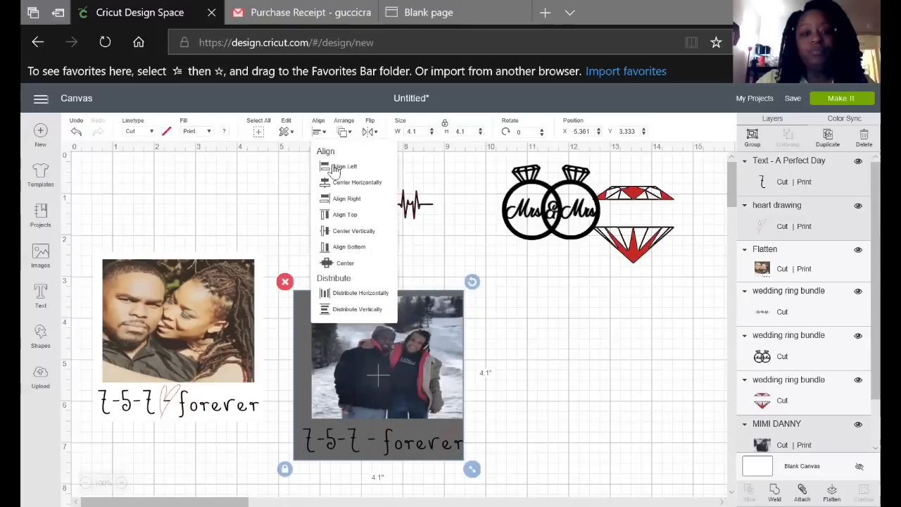
left_click(74, 131)
left_click(76, 132)
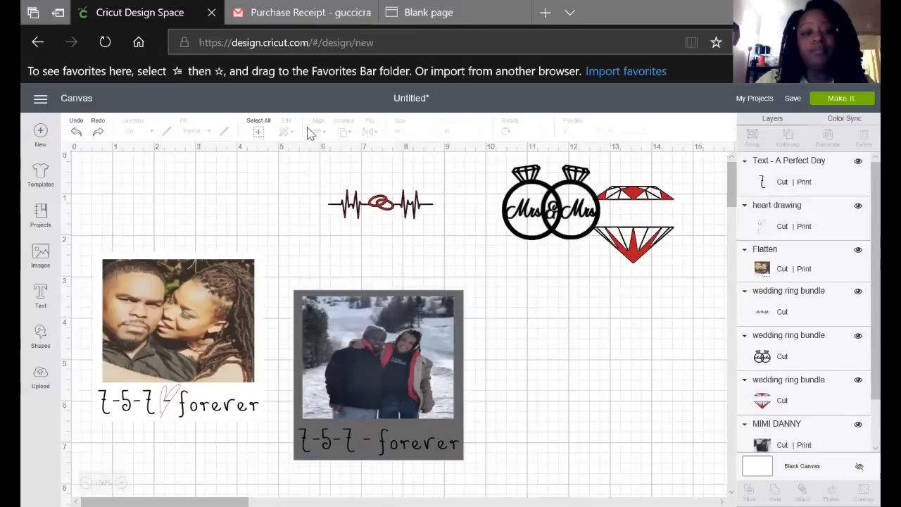
Center the gray square, snow photo, caption and heart horizontally on each other, and deselect them
left_click_drag(274, 278, 328, 454)
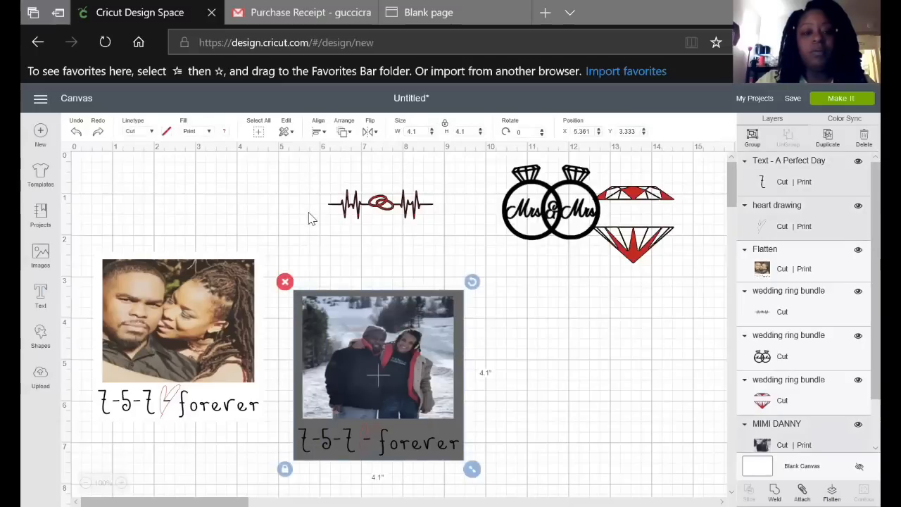
left_click_drag(277, 281, 469, 479)
left_click(319, 131)
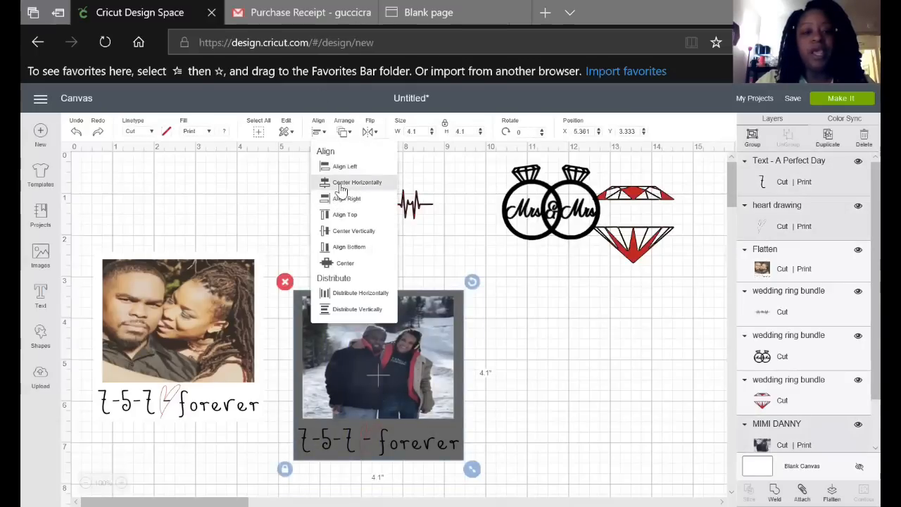
left_click(340, 185)
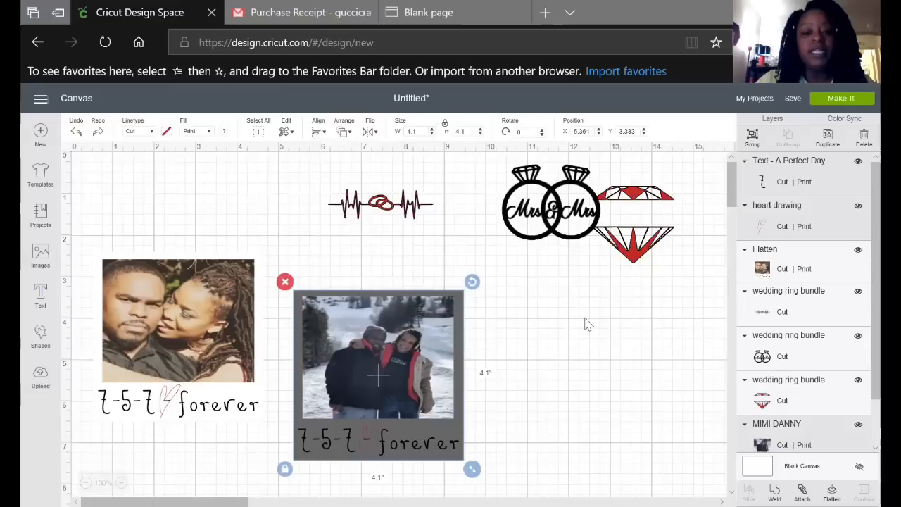
left_click(531, 365)
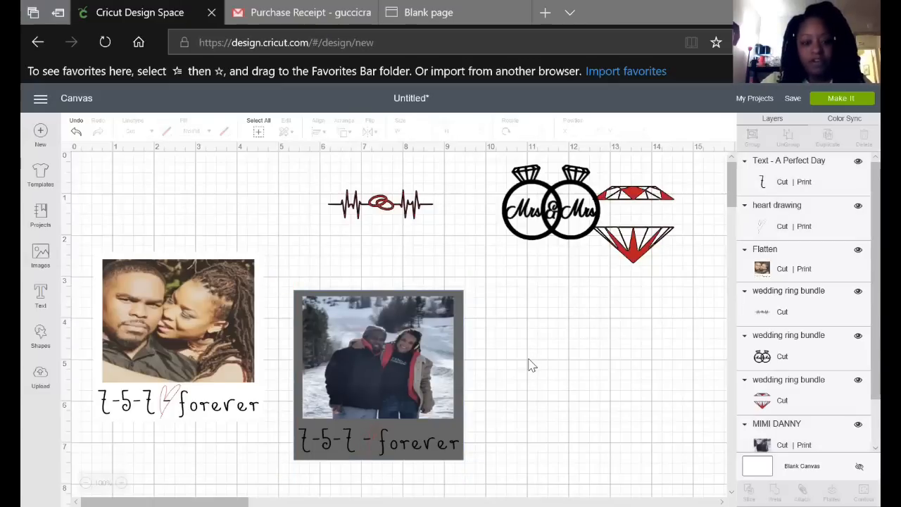
Move the heart drawing off the gray frame's caption onto the empty canvas beside the frame
left_click(375, 444)
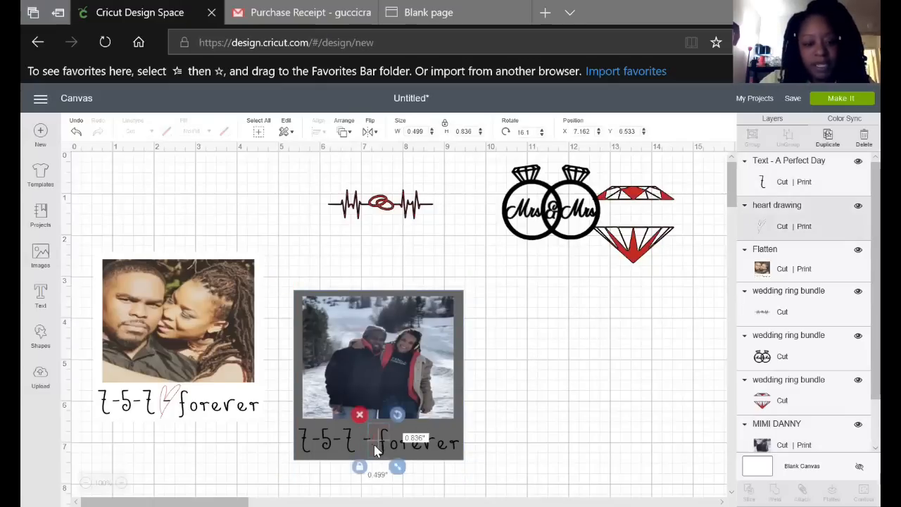
mouse_move(375, 451)
left_mouse_down()
mouse_move(365, 451)
mouse_move(527, 438)
mouse_move(535, 426)
left_mouse_up()
left_click(417, 454)
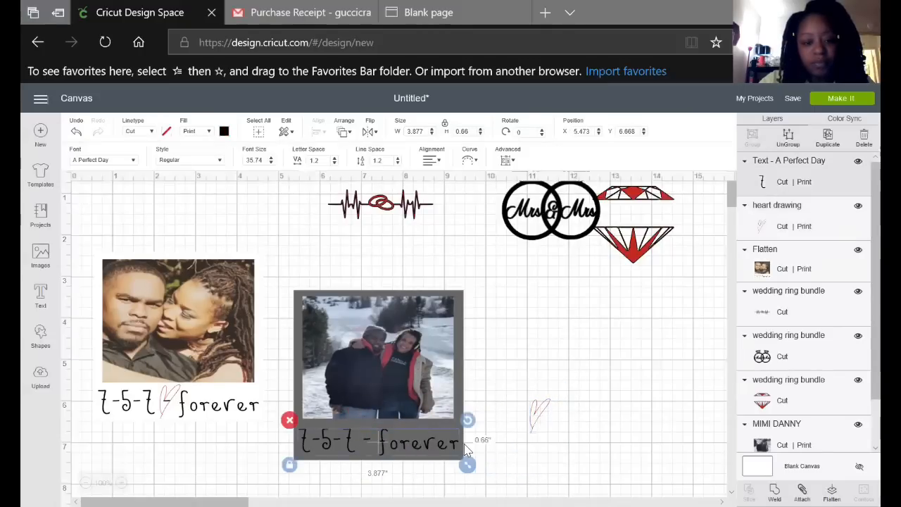
left_click(541, 423)
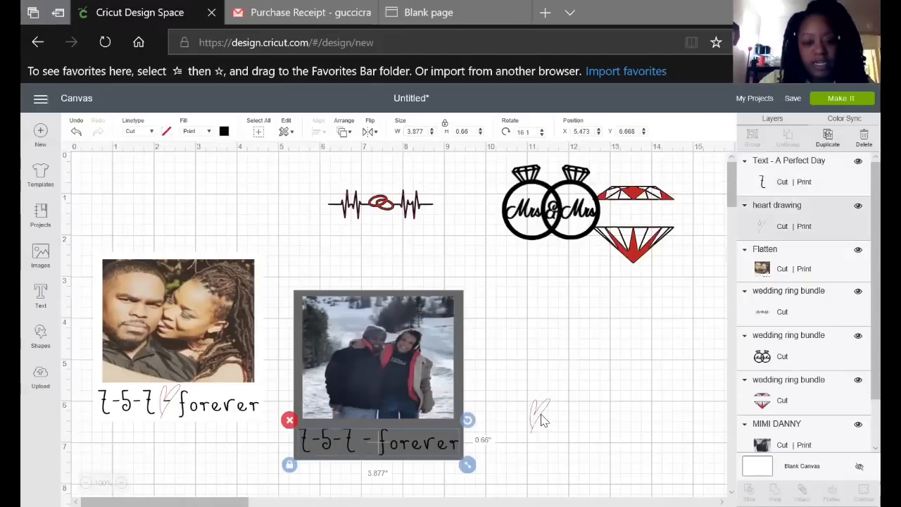
left_click_drag(541, 420, 533, 421)
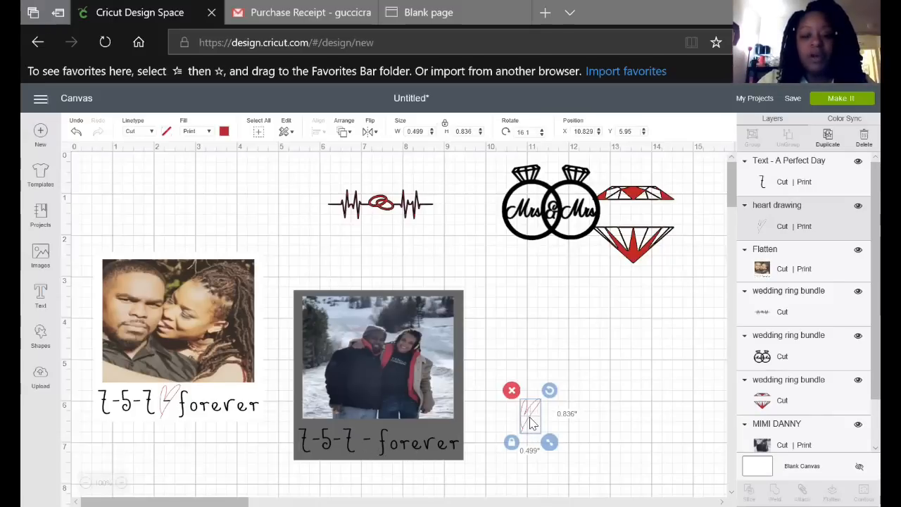
mouse_move(532, 422)
left_mouse_down()
mouse_move(322, 442)
mouse_move(178, 400)
mouse_move(264, 435)
left_mouse_up()
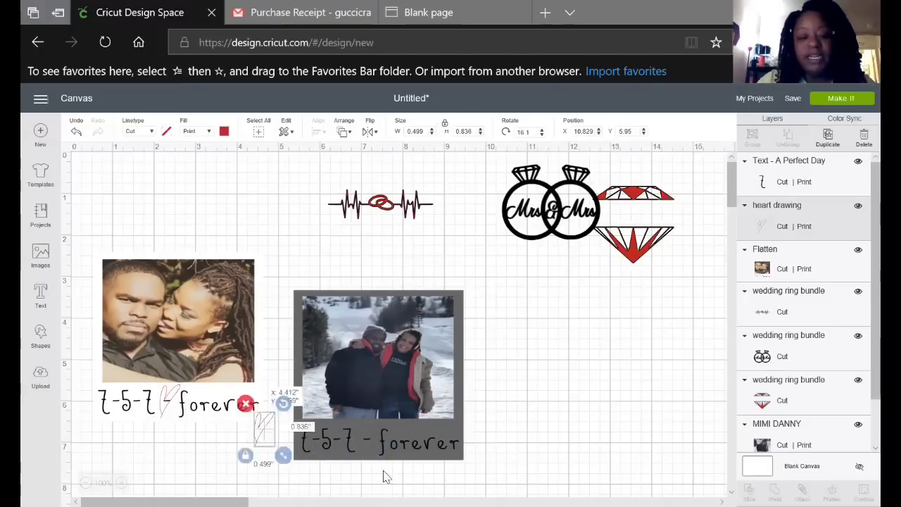
mouse_move(383, 470)
left_mouse_down()
mouse_move(365, 433)
mouse_move(473, 451)
mouse_move(552, 401)
left_mouse_up()
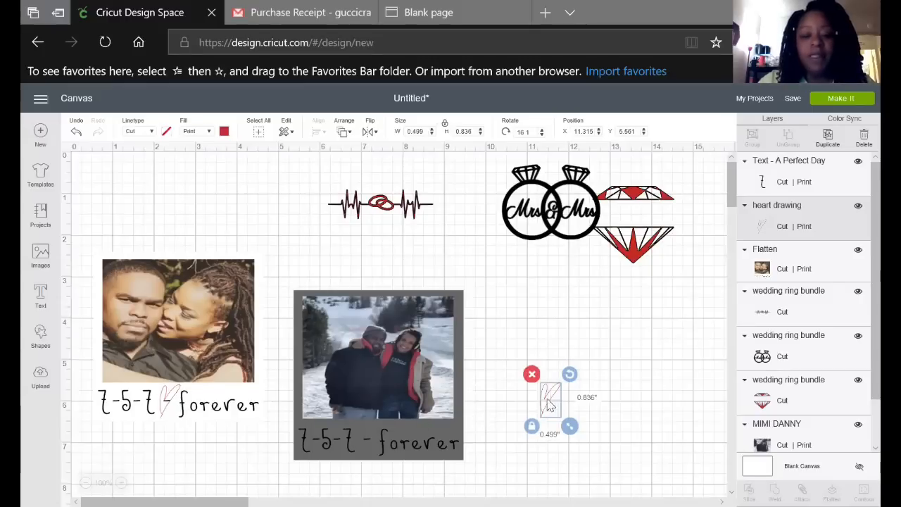
mouse_move(553, 403)
left_mouse_down()
mouse_move(354, 423)
mouse_move(371, 439)
mouse_move(588, 425)
left_mouse_up()
Group the gray square, snow photo and caption, and bring the heart drawing to the front over the caption's last hyphen
left_click_drag(280, 283, 501, 477)
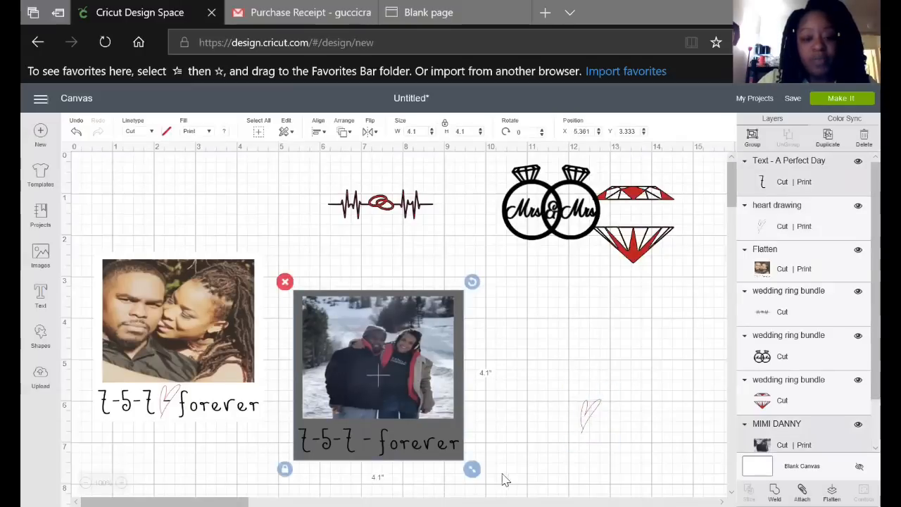
left_click(752, 138)
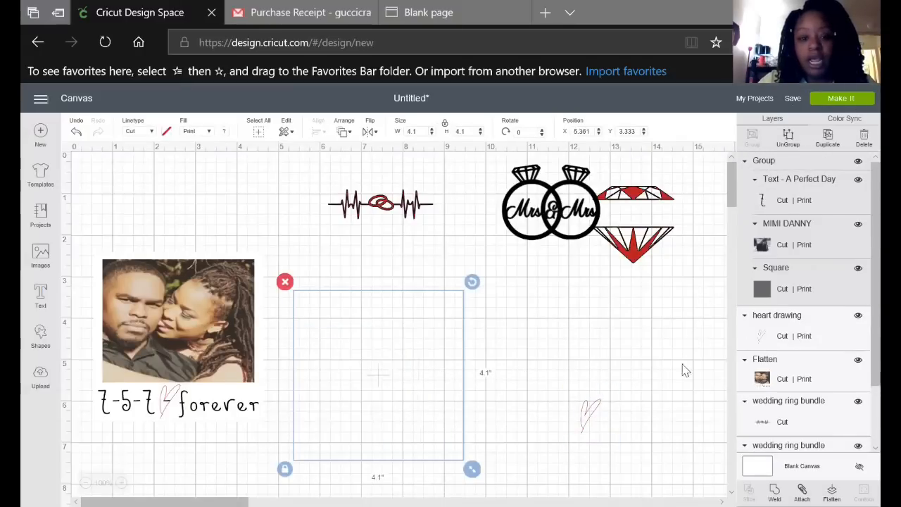
left_click(593, 419)
mouse_move(593, 418)
left_mouse_down()
mouse_move(392, 431)
mouse_move(364, 442)
mouse_move(500, 449)
mouse_move(599, 424)
mouse_move(356, 442)
mouse_move(367, 441)
mouse_move(361, 435)
left_mouse_up()
right_click(599, 424)
left_click(635, 393)
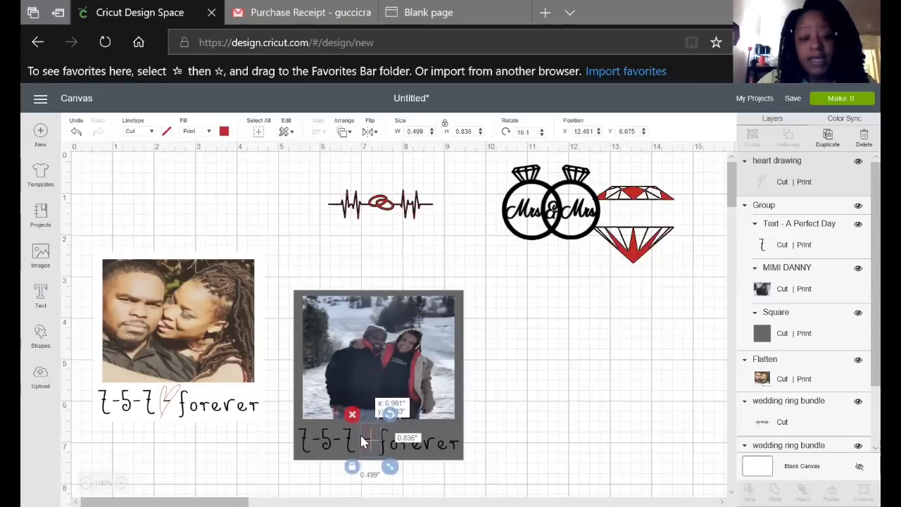
Fine-tune the heart's position in the gray frame's caption to about X 6.97, between "7-5-7" and "forever", and deselect it
left_click(567, 425)
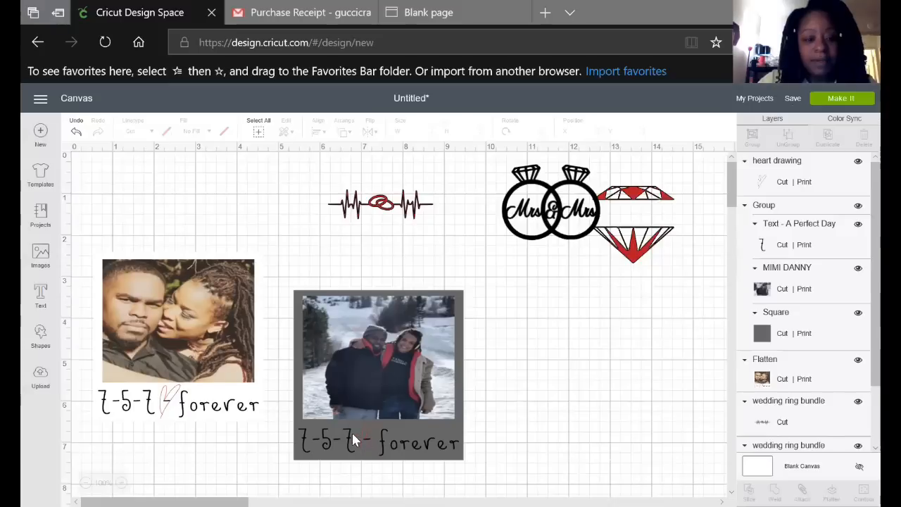
left_click(367, 447)
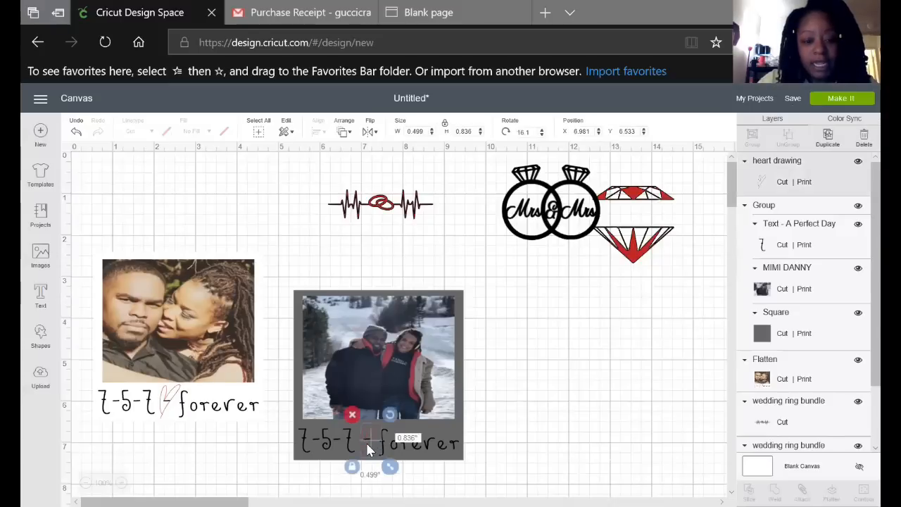
left_click_drag(367, 448, 371, 451)
left_click(503, 413)
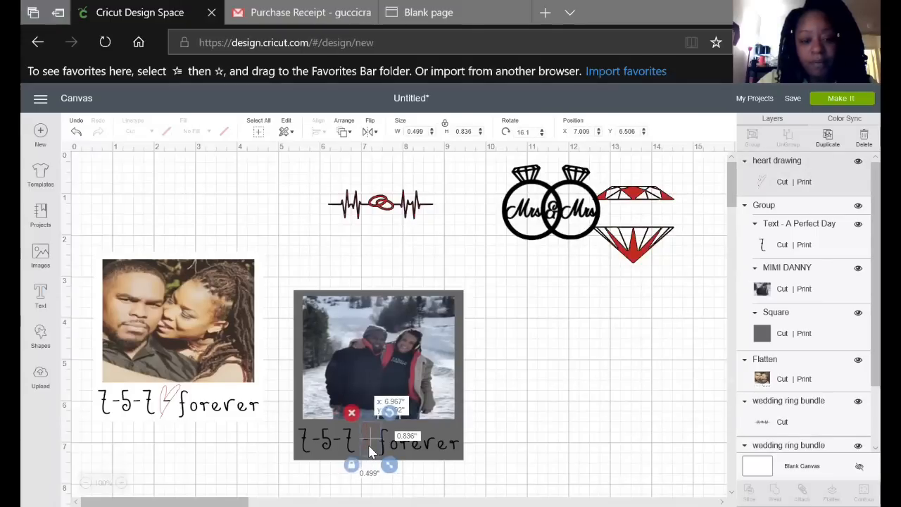
left_click(503, 422)
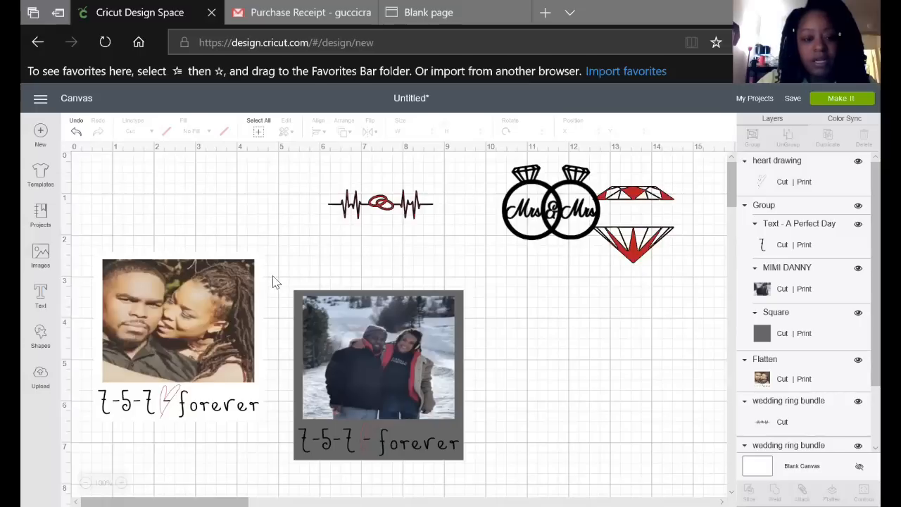
Group the heart drawing with the grouped gray square, snow photo and caption
left_click_drag(274, 279, 531, 470)
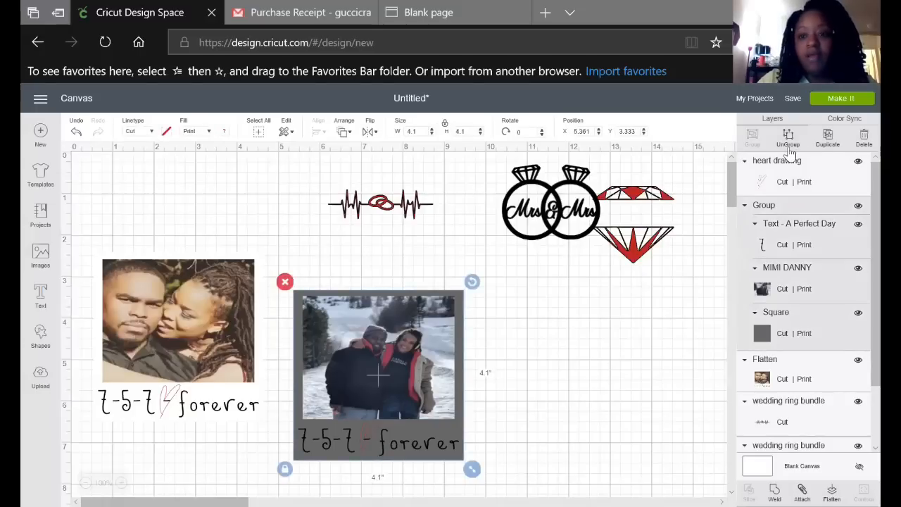
left_click_drag(282, 254, 479, 467)
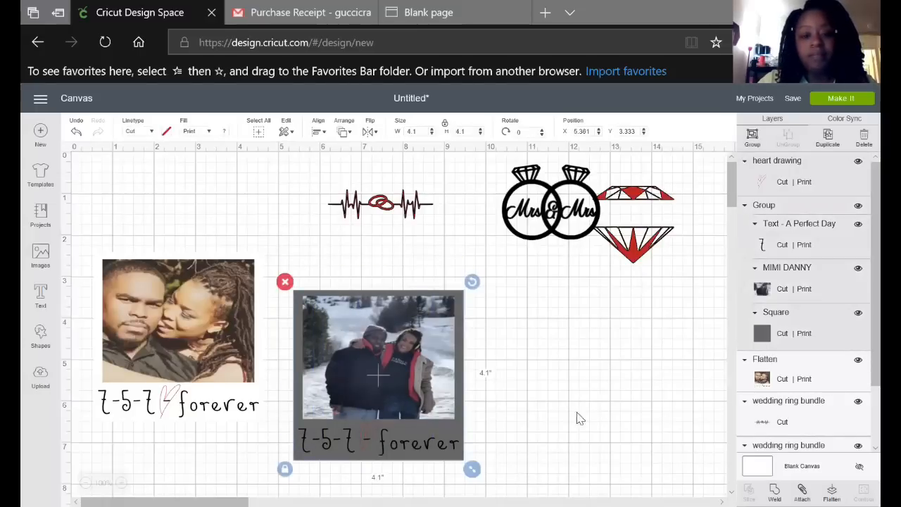
left_click(752, 137)
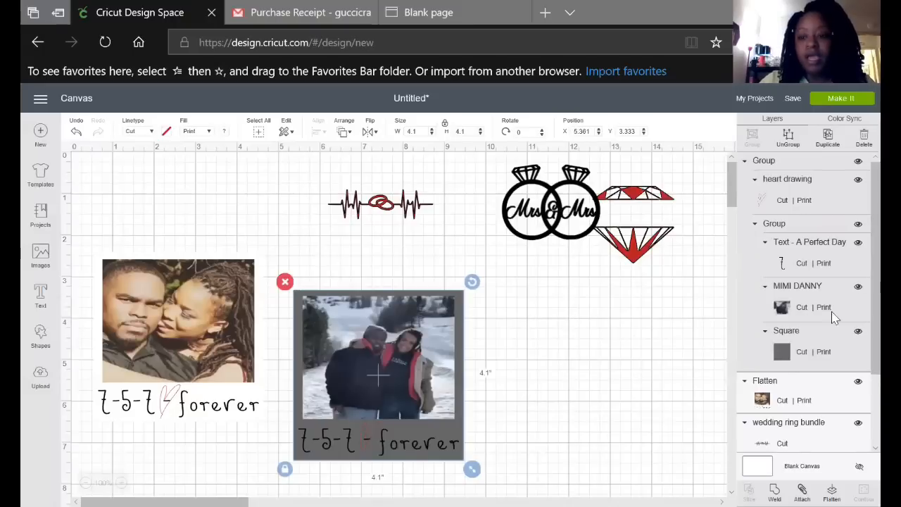
Change the print fill color of the square behind the snow photo to white, and deselect it
left_click(777, 354)
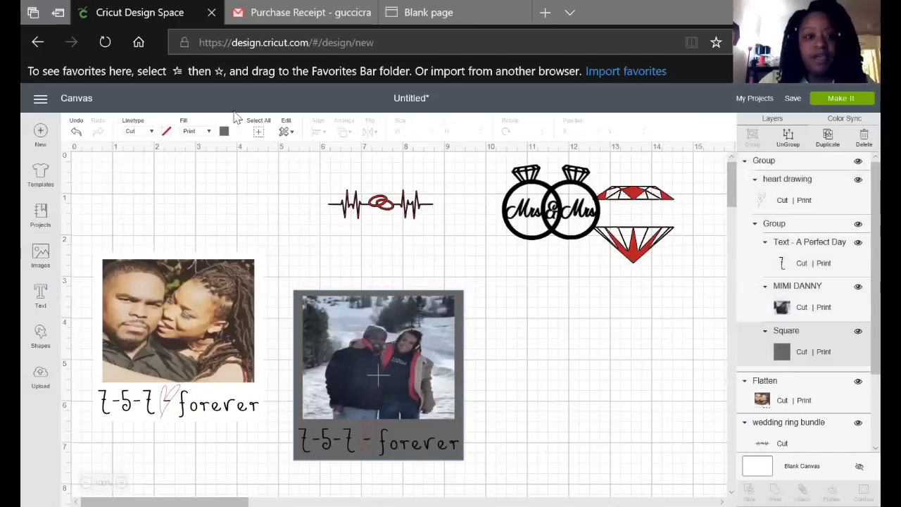
left_click(224, 132)
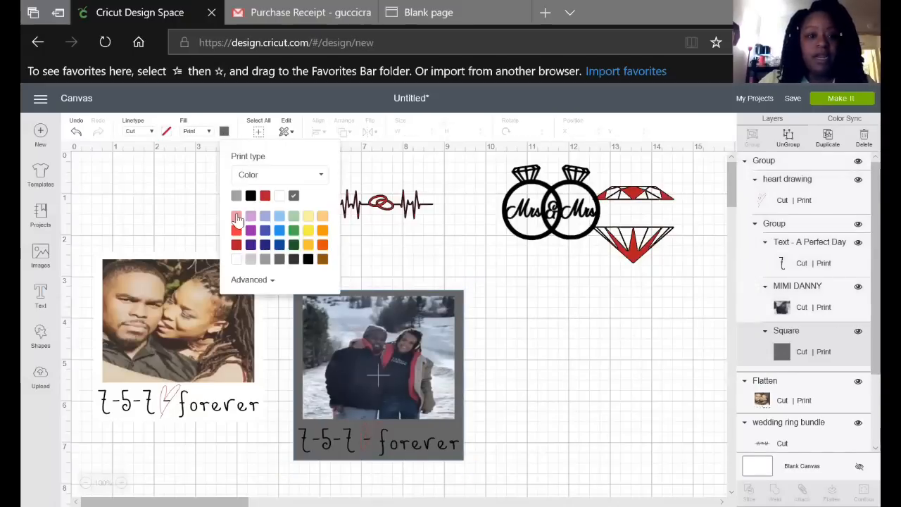
left_click(236, 260)
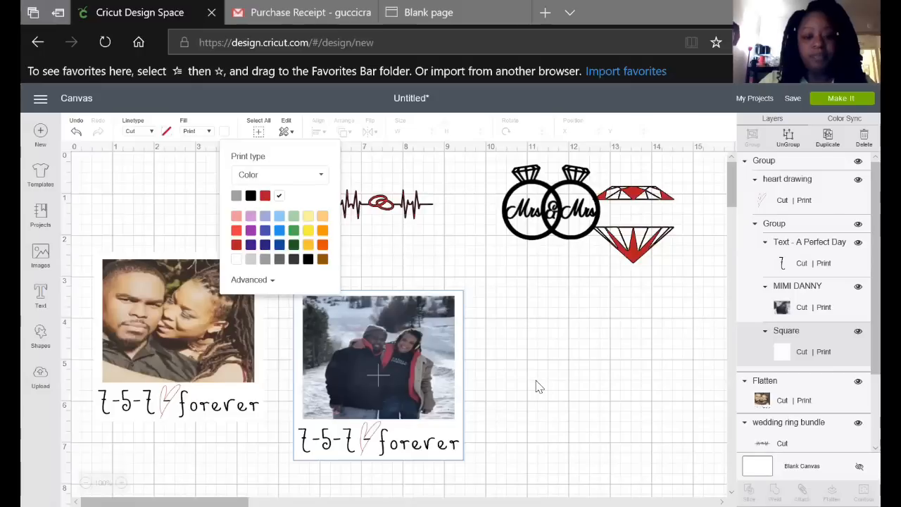
left_click(535, 411)
Flatten the snow photo design and stack it directly above the other flattened photo along the canvas's left edge
left_click_drag(279, 278, 486, 446)
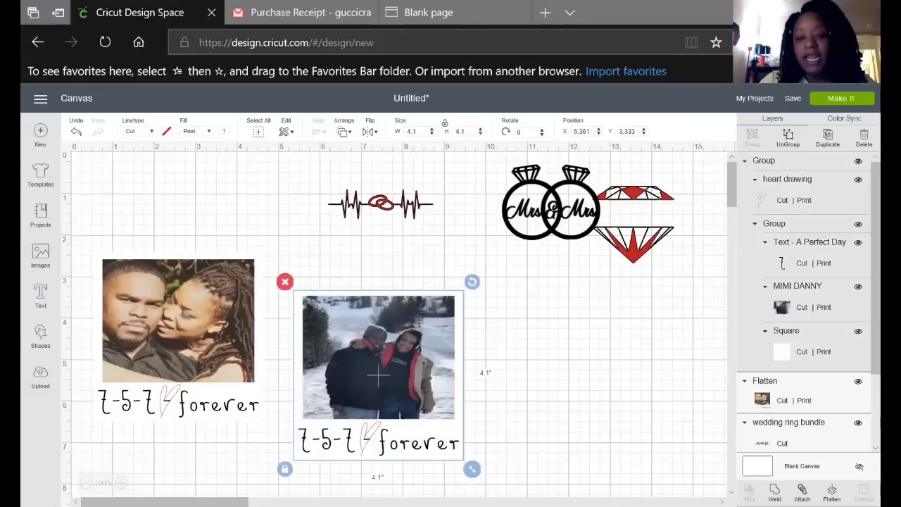
left_click_drag(376, 381, 196, 242)
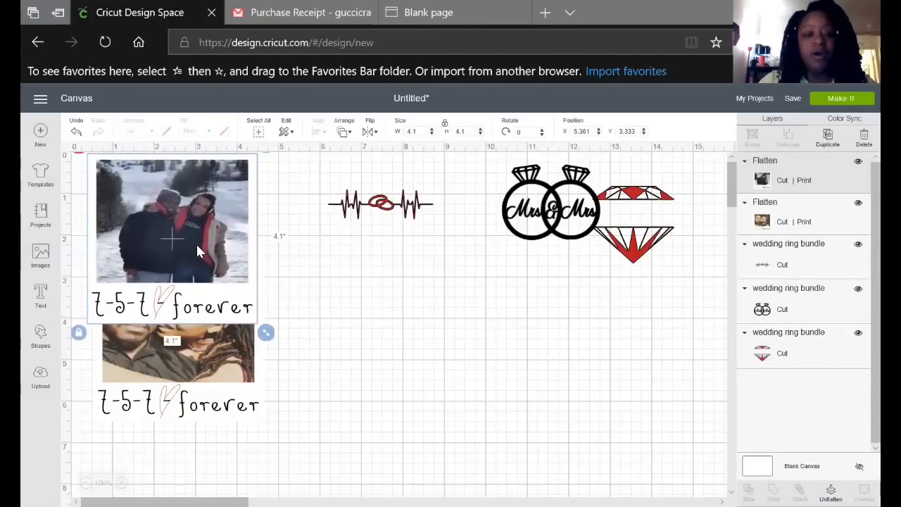
left_click_drag(181, 363, 163, 423)
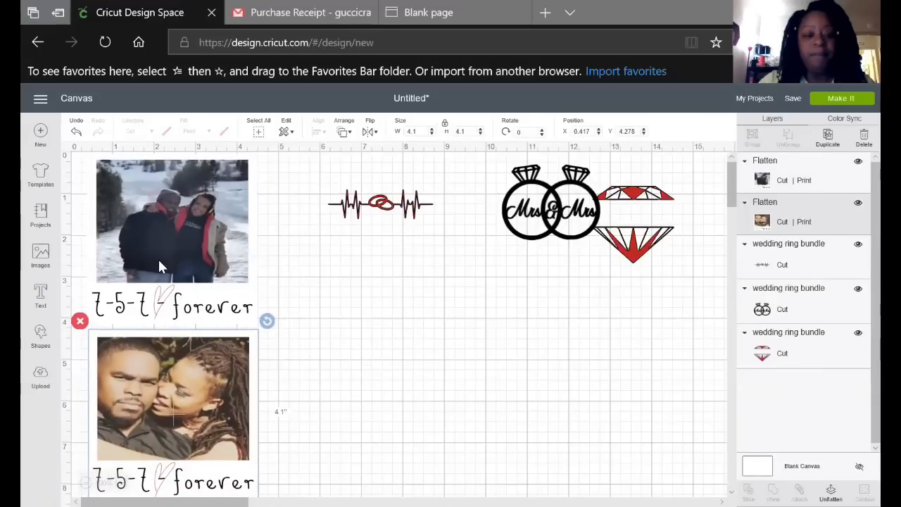
left_click_drag(157, 258, 160, 263)
left_click(431, 338)
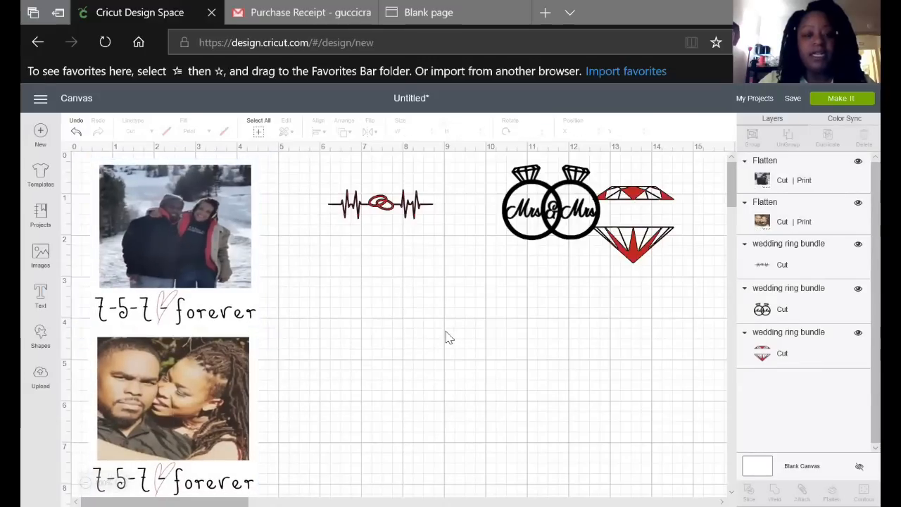
Insert a square beside the two photos and resize it to 4.1 by 4.1 inches
left_click(40, 333)
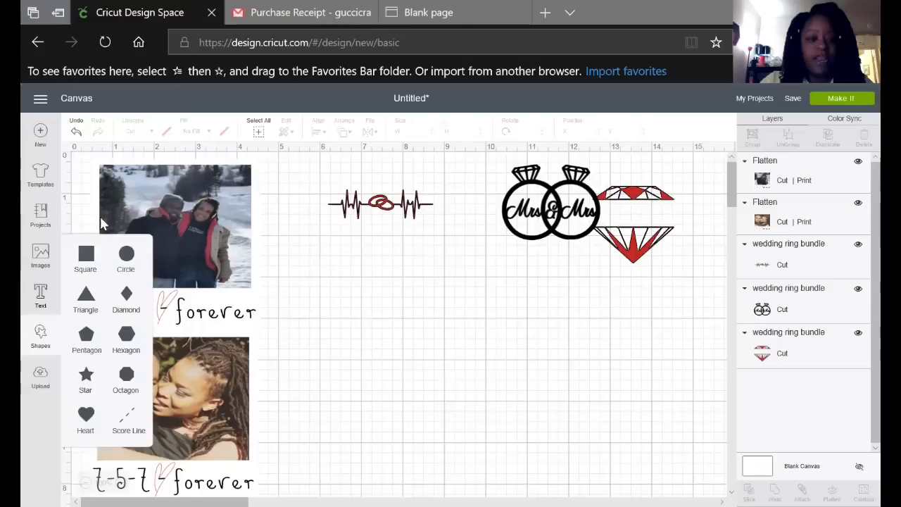
left_click(86, 255)
left_click_drag(255, 326, 523, 342)
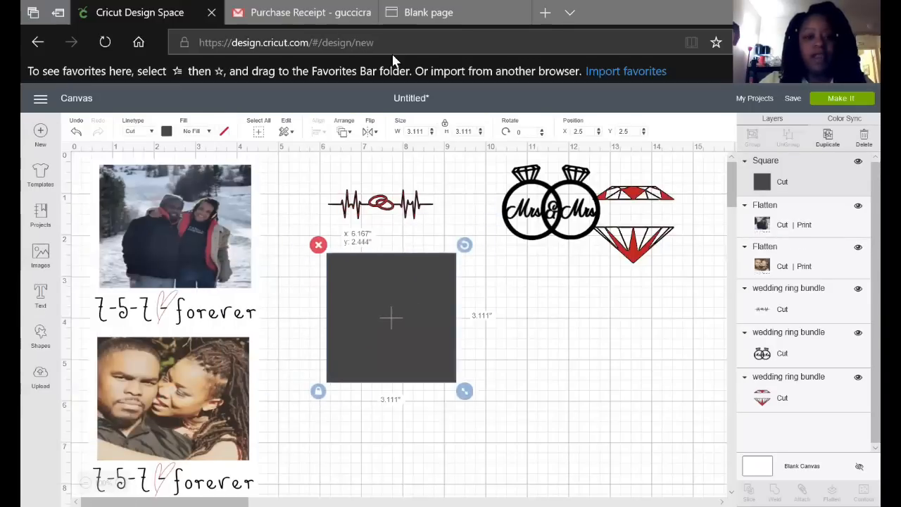
left_click(445, 123)
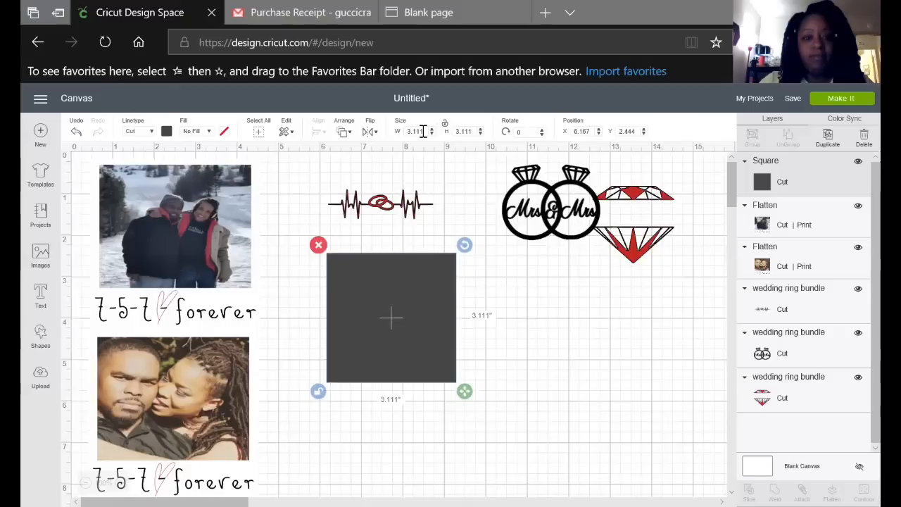
double_click(419, 132)
type("4.1")
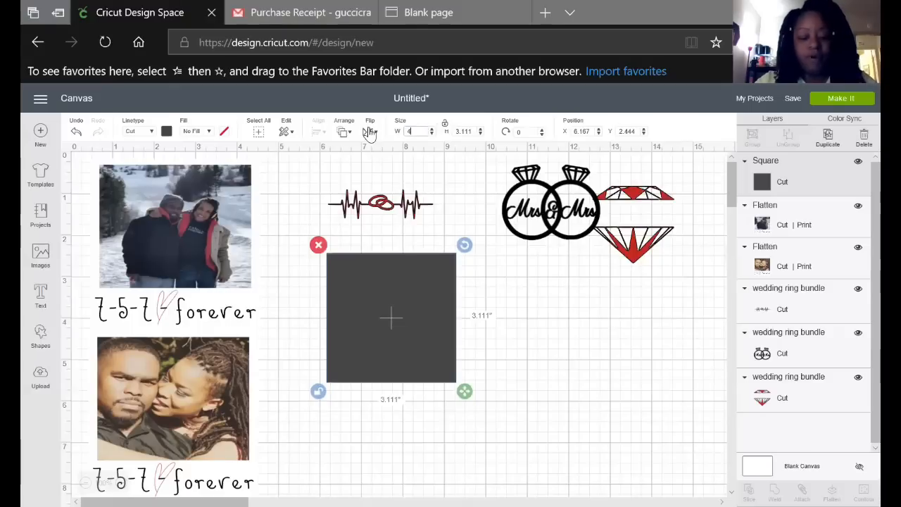
double_click(461, 132)
type("4.1")
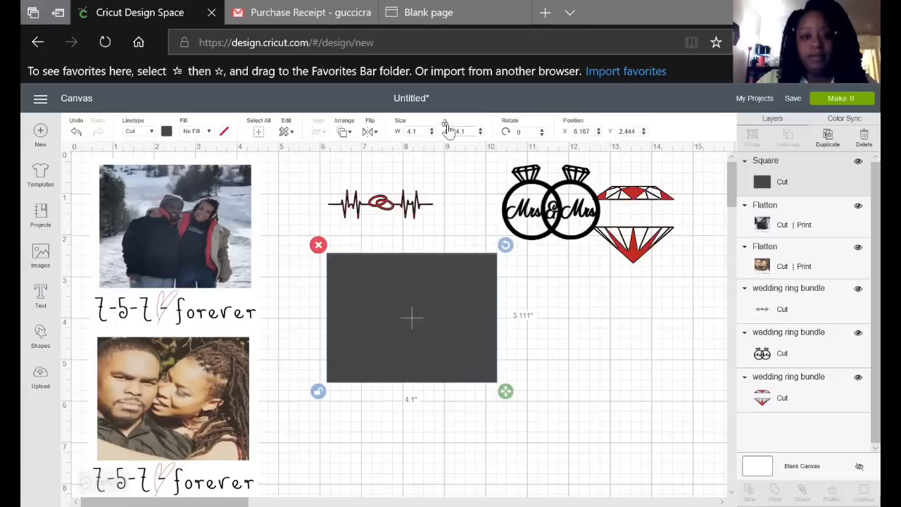
left_click(445, 125)
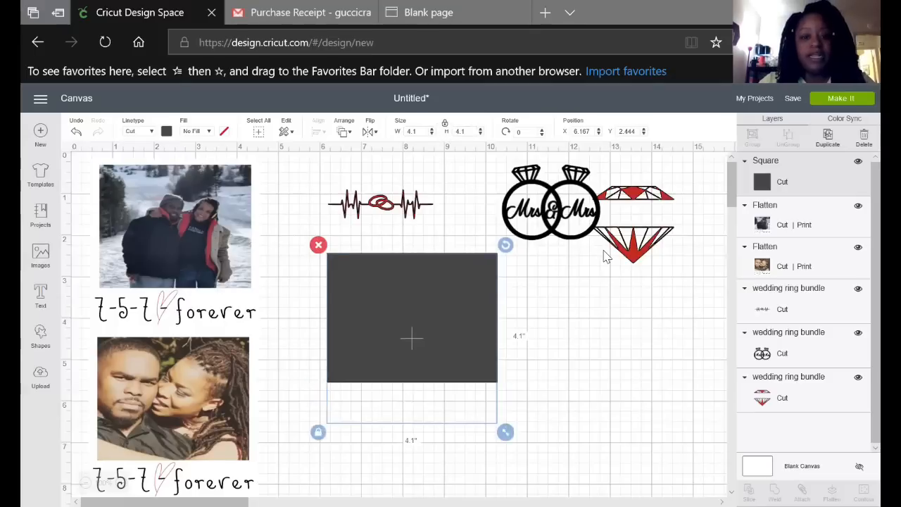
left_click_drag(423, 342, 397, 331)
Enlarge the split red diamond to about 3.27 by 3.1 inches and bring it to the front over the dark gray square
left_click_drag(646, 241, 612, 356)
left_click_drag(649, 395, 703, 445)
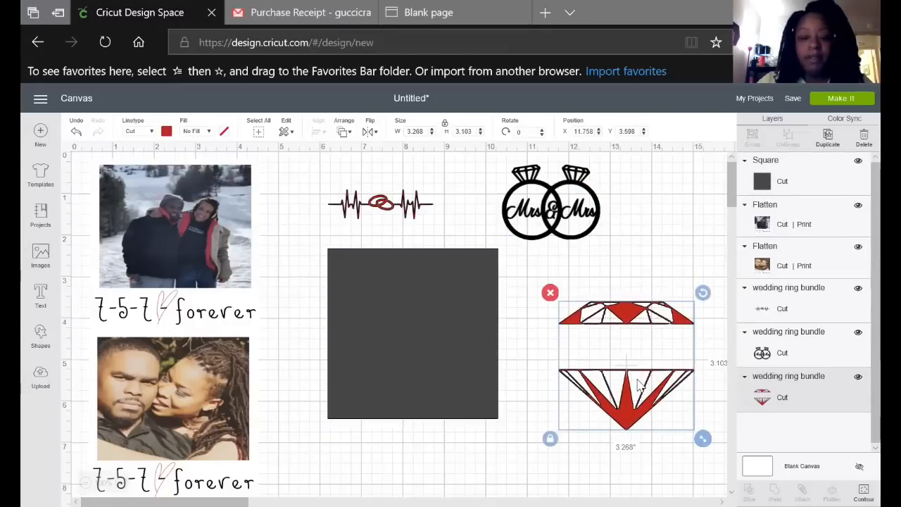
left_click_drag(637, 394, 597, 381)
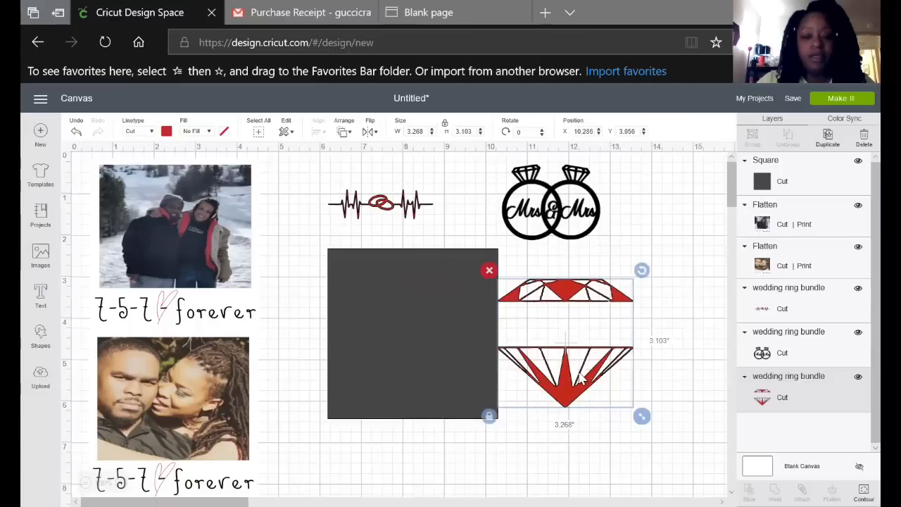
right_click(584, 380)
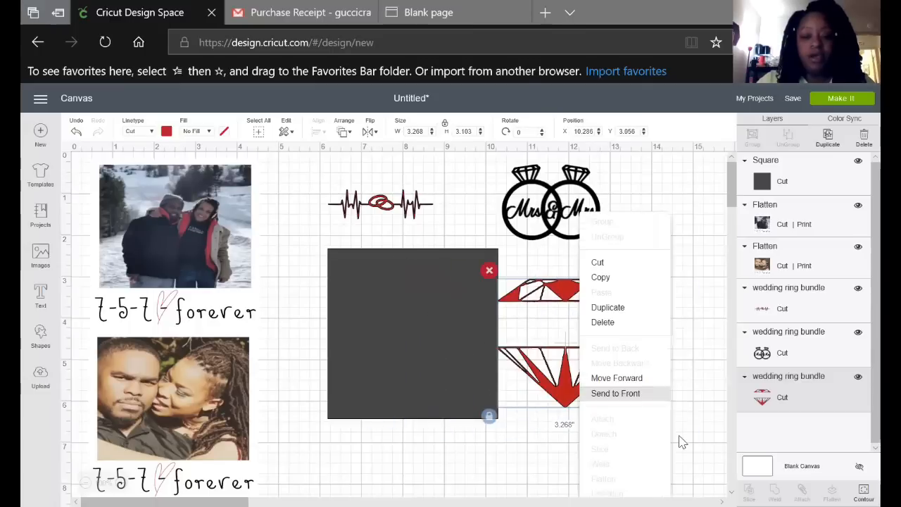
left_click(617, 393)
left_click_drag(552, 383, 429, 369)
left_click(551, 378)
left_click(426, 367)
Move the Mrs & Mrs rings and the heartbeat design aside onto the empty canvas right of the square
left_click_drag(299, 239, 602, 153)
left_click(639, 382)
left_click_drag(534, 192, 647, 200)
left_click(366, 204)
left_click_drag(409, 213, 723, 368)
Center the split diamond horizontally on the dark gray square and group the two
left_click_drag(303, 219, 510, 414)
left_click(316, 131)
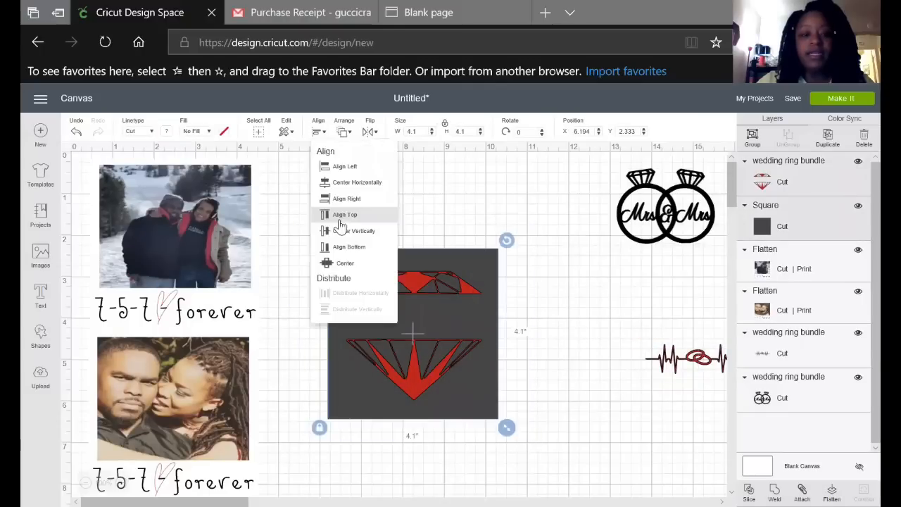
left_click(354, 181)
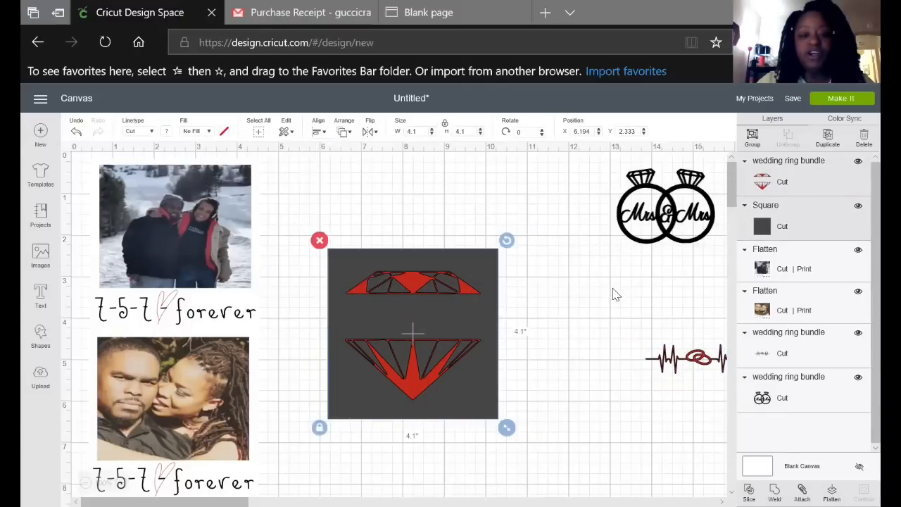
left_click(584, 293)
left_click_drag(287, 223, 530, 439)
left_click(752, 135)
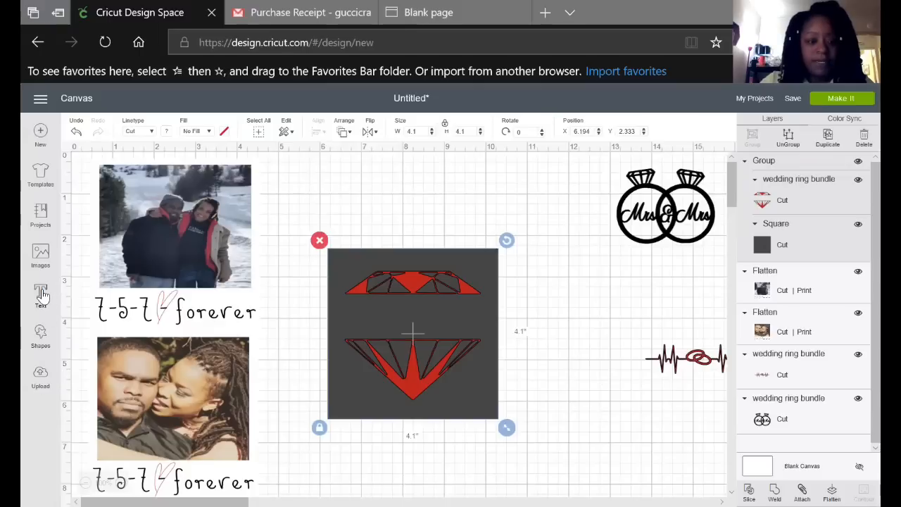
Add the text "Diamonds Are Forever" in the A Perfect Day font and place it above the diamond square
left_click(331, 433)
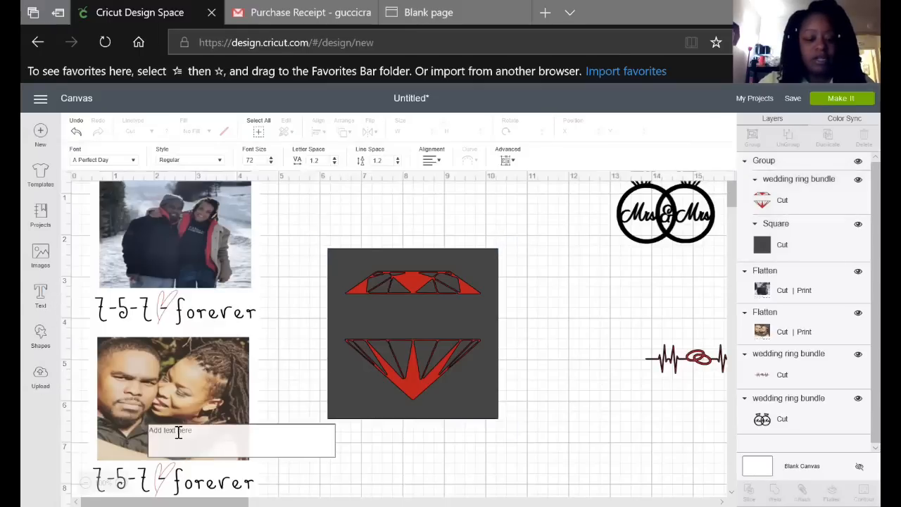
type("Diamo")
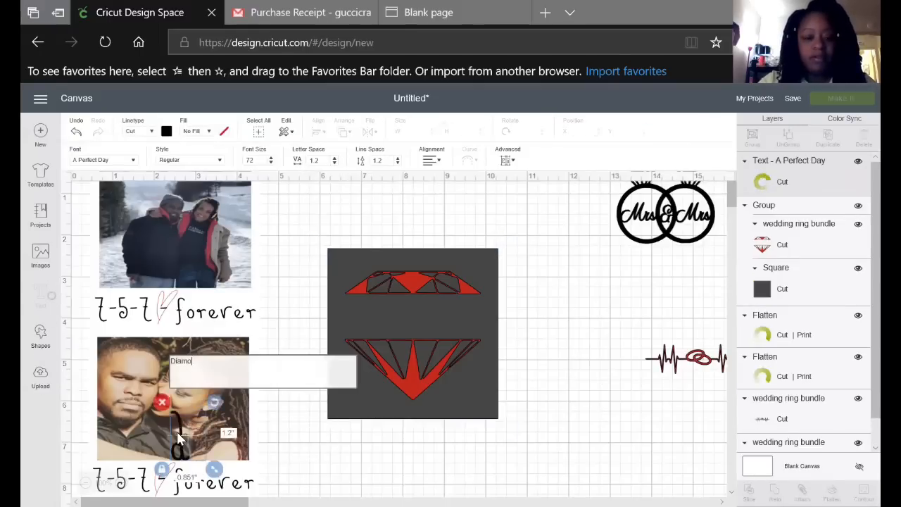
type("nss")
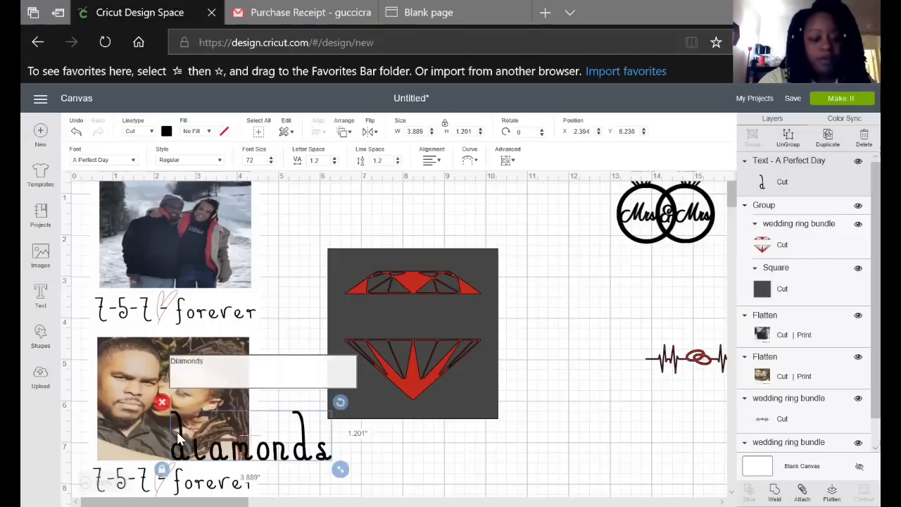
type(" Are Fo")
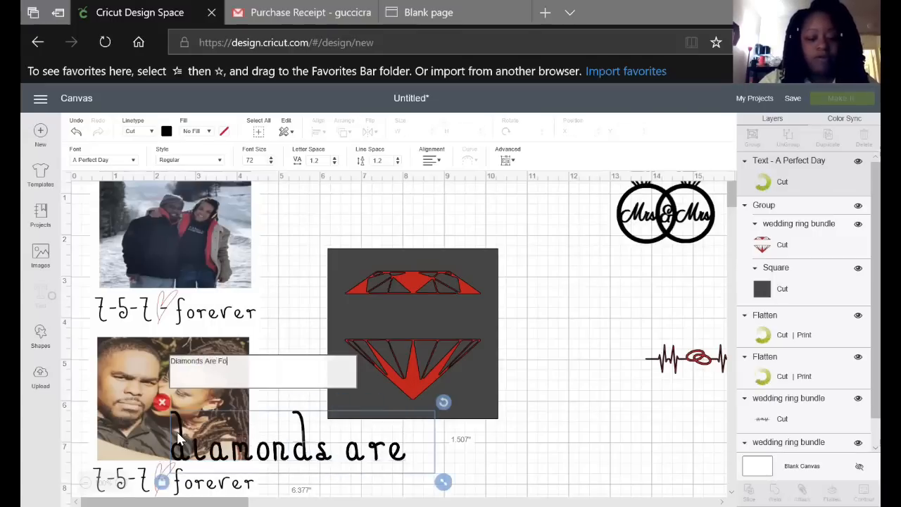
type("rever")
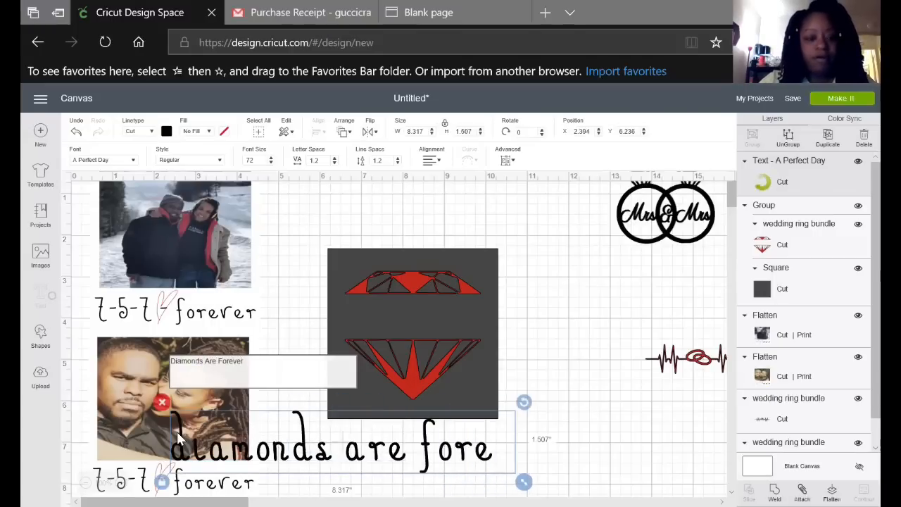
left_click_drag(468, 448, 510, 205)
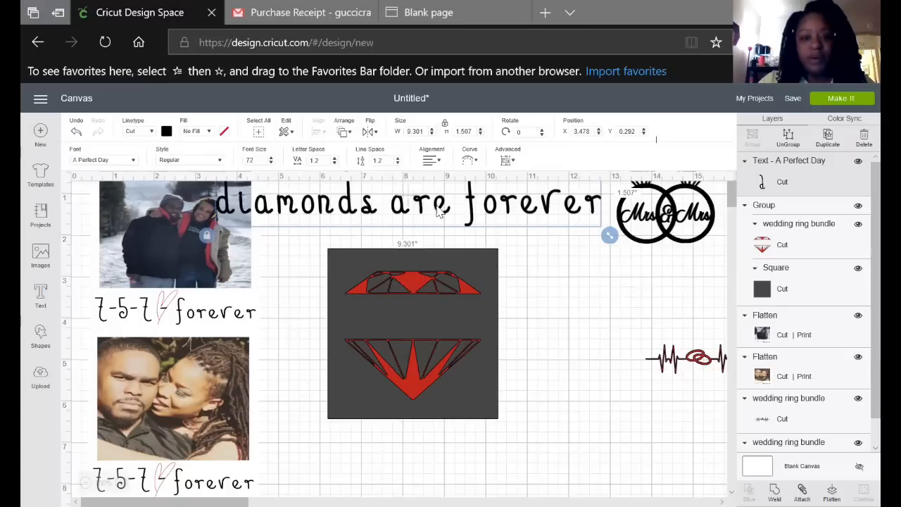
Reduce the diamond text's letter spacing to -0.1 and move the text clear of the snow photo to about X 4.91, Y 0.38
left_click(334, 163)
left_click(334, 163)
left_click(334, 163)
left_click(334, 163)
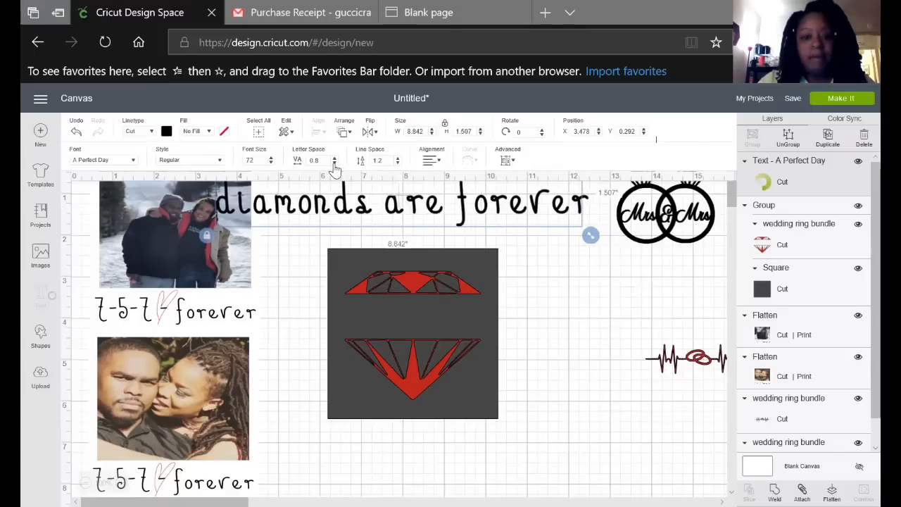
left_click(335, 162)
left_click(334, 163)
left_click(334, 162)
left_click(335, 162)
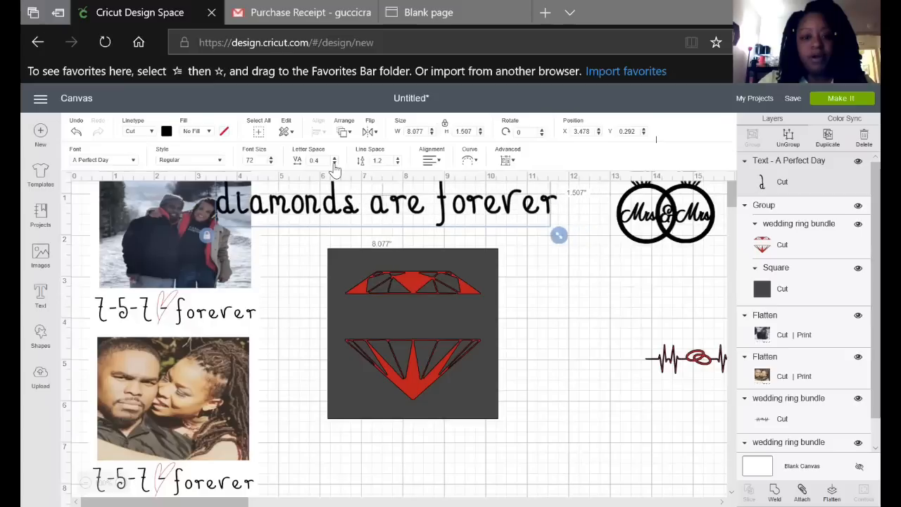
left_click(335, 163)
left_click(335, 162)
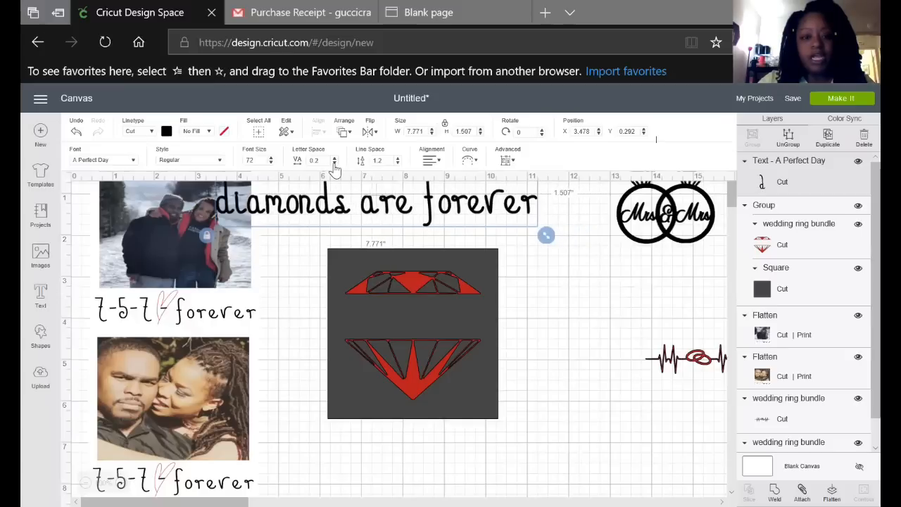
left_click(335, 162)
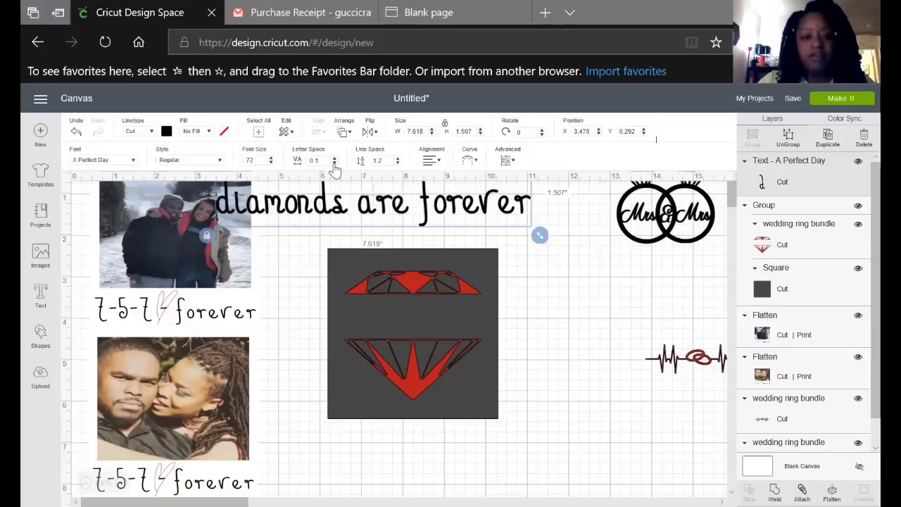
left_click(335, 163)
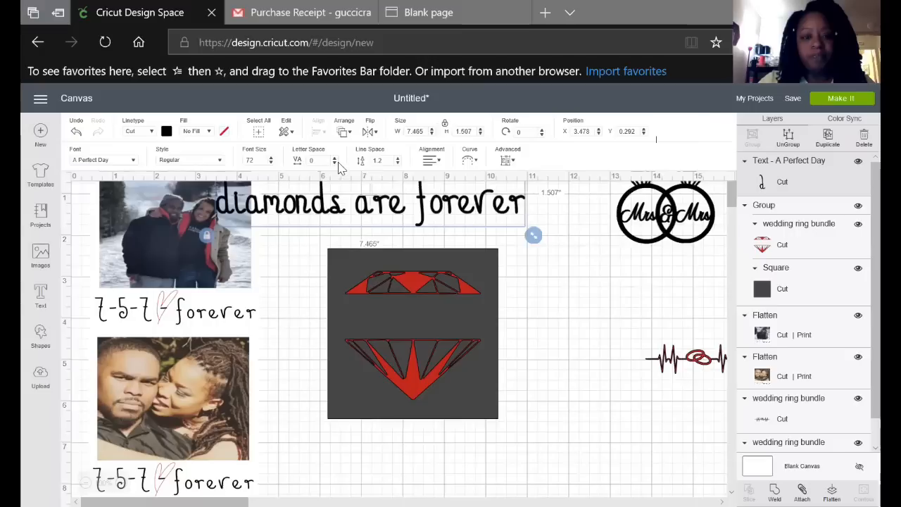
left_click(335, 163)
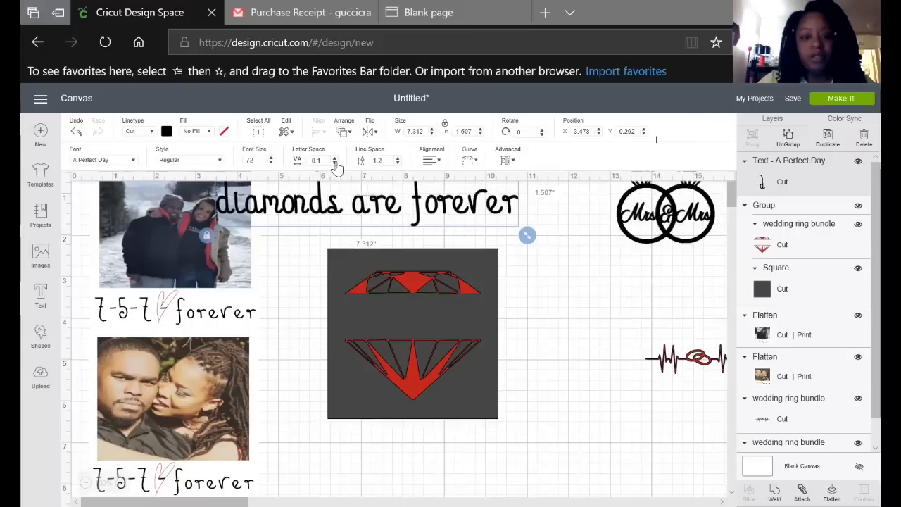
left_click_drag(431, 211, 489, 224)
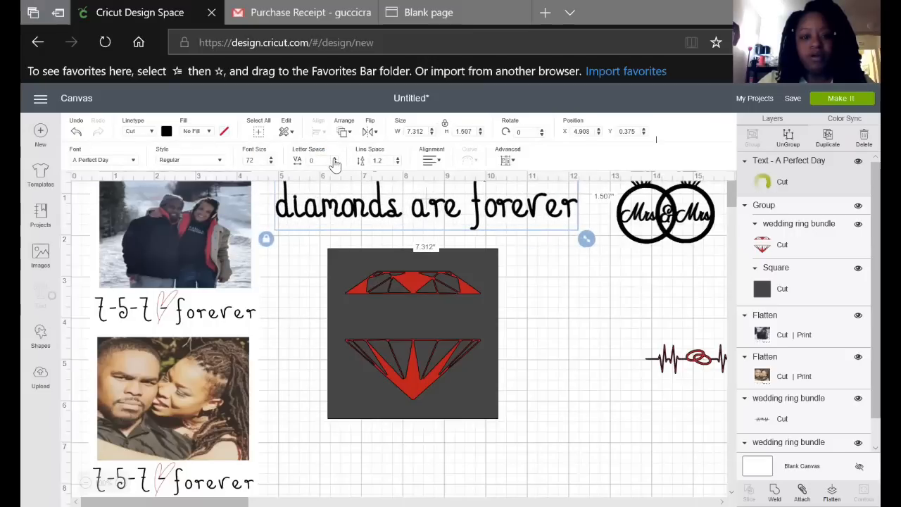
Set the diamond text's letter spacing to 0.1, then shrink it to about 2.85 inches wide just above the square
left_click(335, 162)
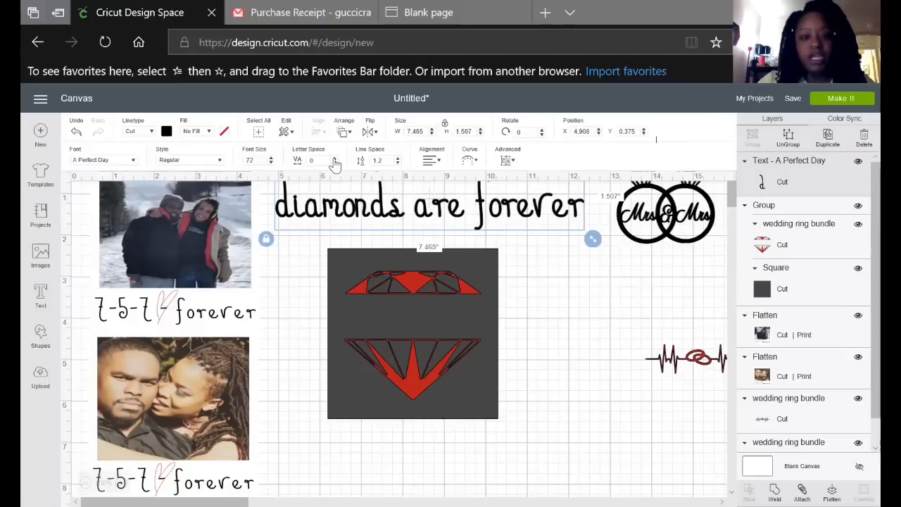
left_click(334, 163)
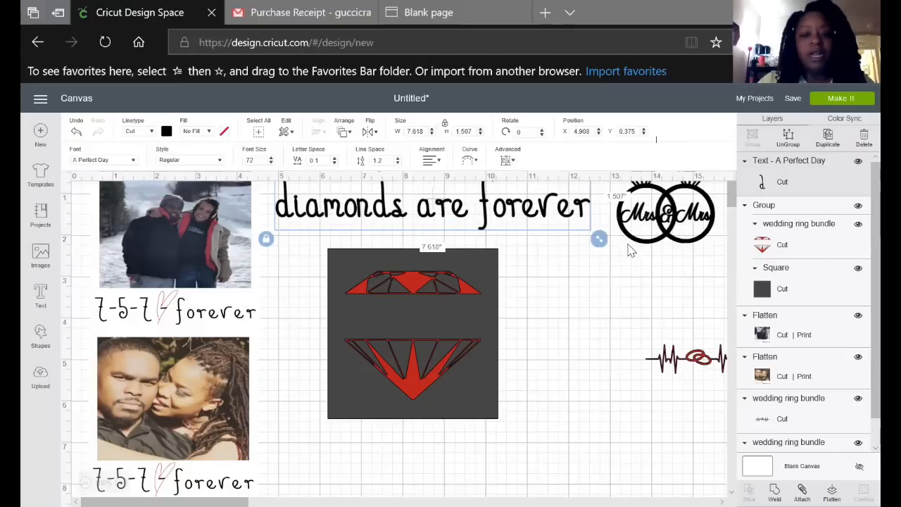
left_click_drag(599, 239, 406, 220)
left_click_drag(345, 186, 442, 223)
Curve the "Diamonds Are Forever" text into an upward arc with a diameter of about 8.83
left_click(471, 161)
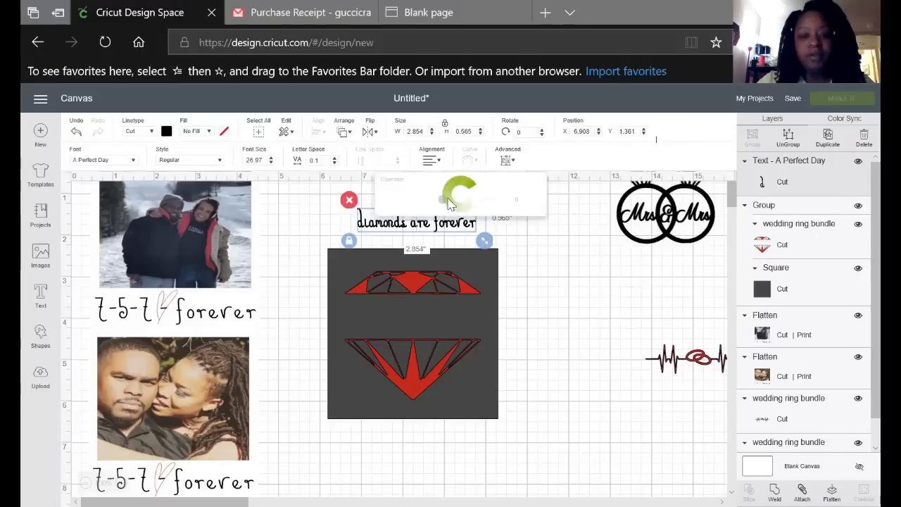
left_click_drag(445, 200, 463, 200)
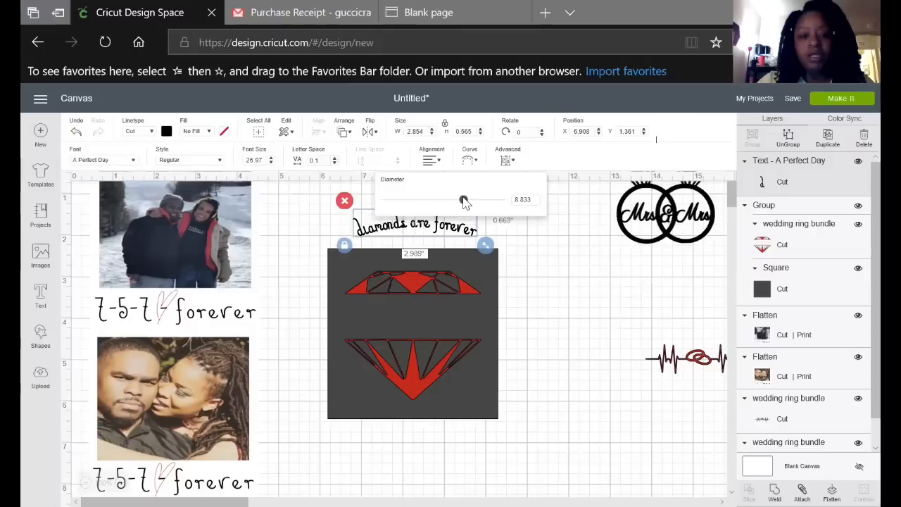
left_click(575, 280)
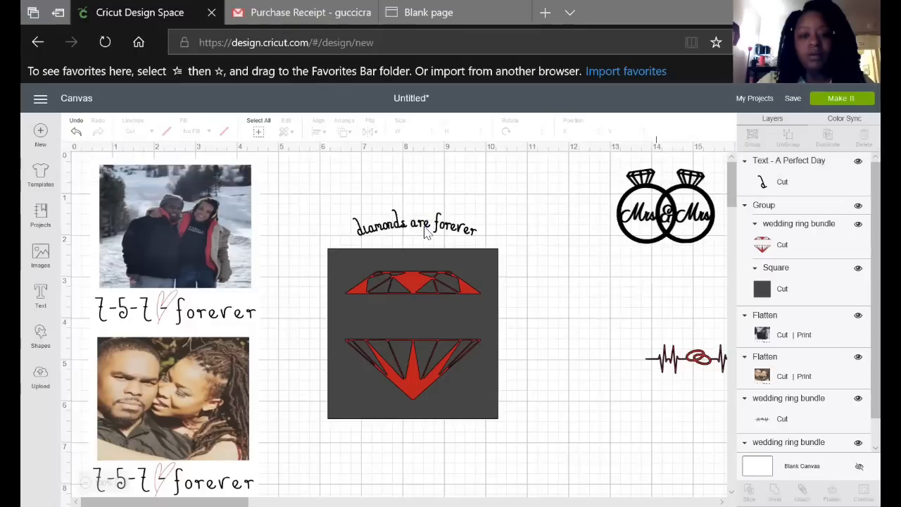
Place the curved text inside the square above the split diamond and size it to about 3.09 by 0.55 inches
left_click_drag(426, 234, 416, 262)
mouse_move(483, 281)
left_mouse_down()
mouse_move(465, 270)
mouse_move(466, 277)
left_mouse_up()
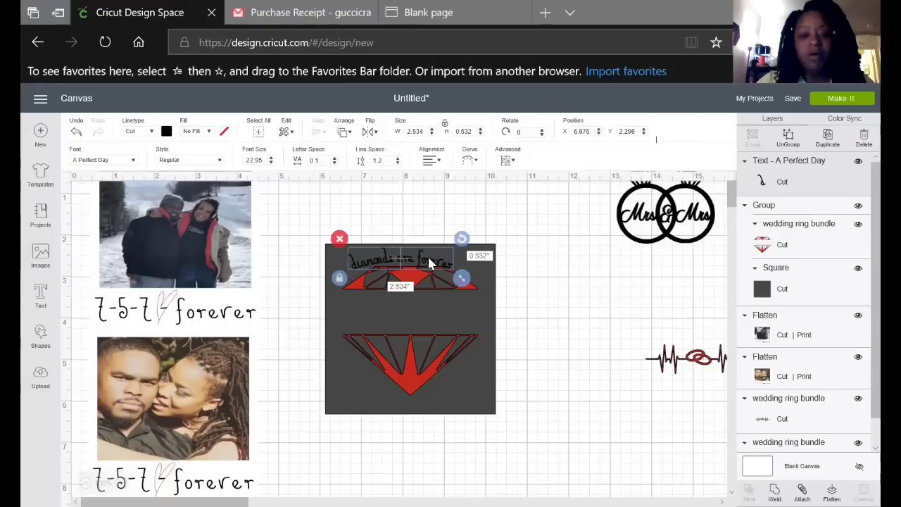
left_click_drag(425, 256, 500, 280)
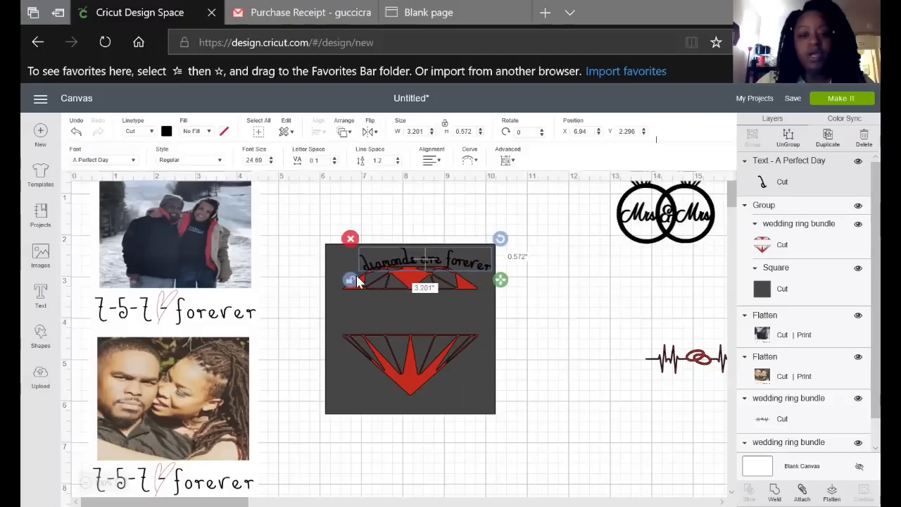
mouse_move(414, 264)
left_mouse_down()
mouse_move(398, 254)
mouse_move(414, 264)
left_mouse_up()
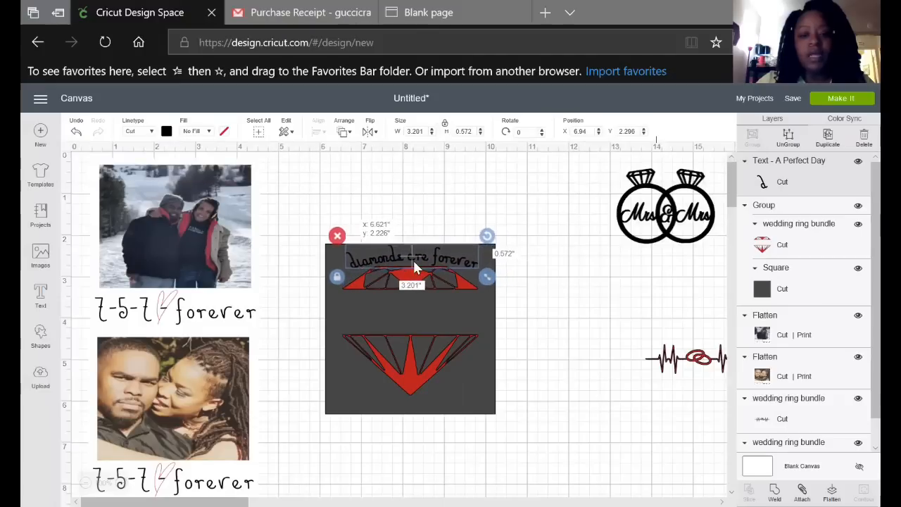
left_click_drag(491, 280, 485, 278)
left_click_drag(443, 260, 445, 265)
left_click(500, 263)
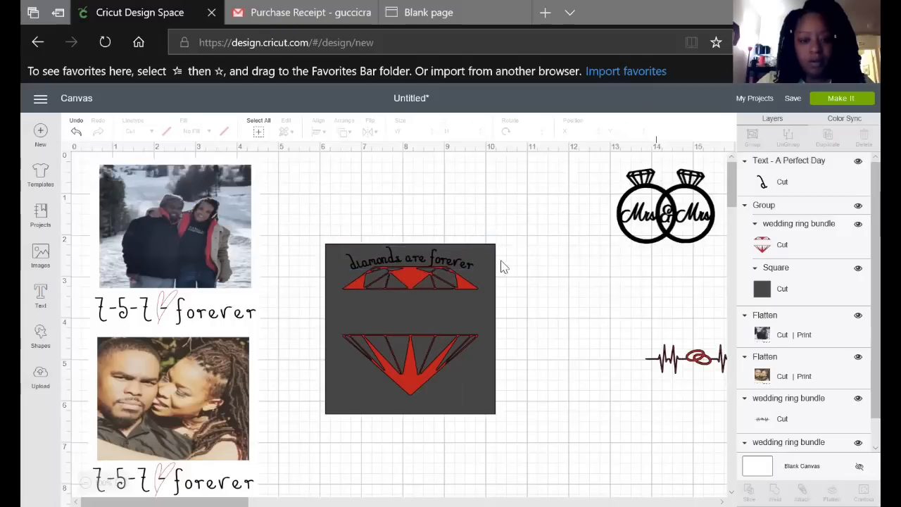
left_click(441, 263)
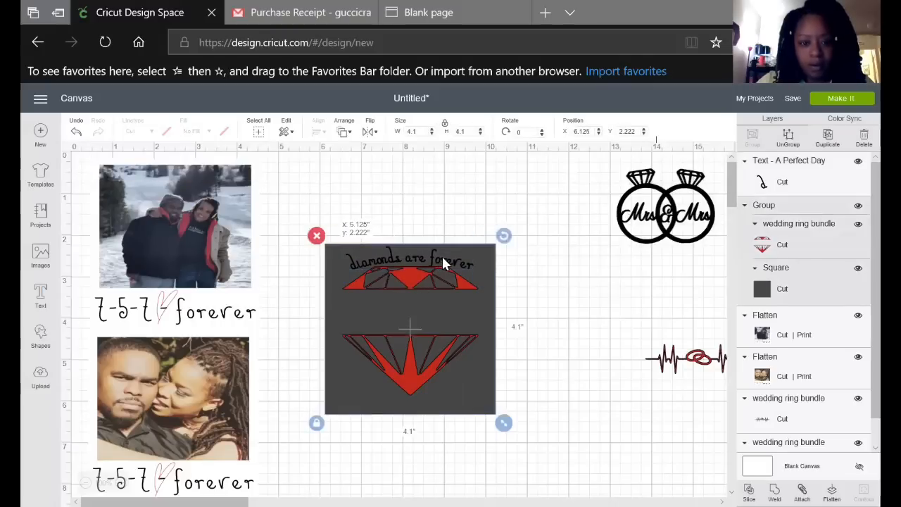
left_click(513, 289)
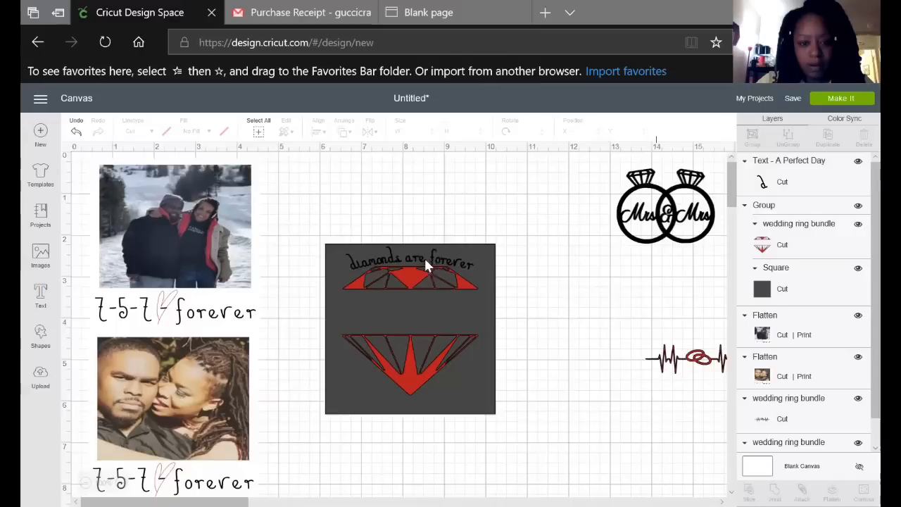
left_click_drag(316, 208, 496, 426)
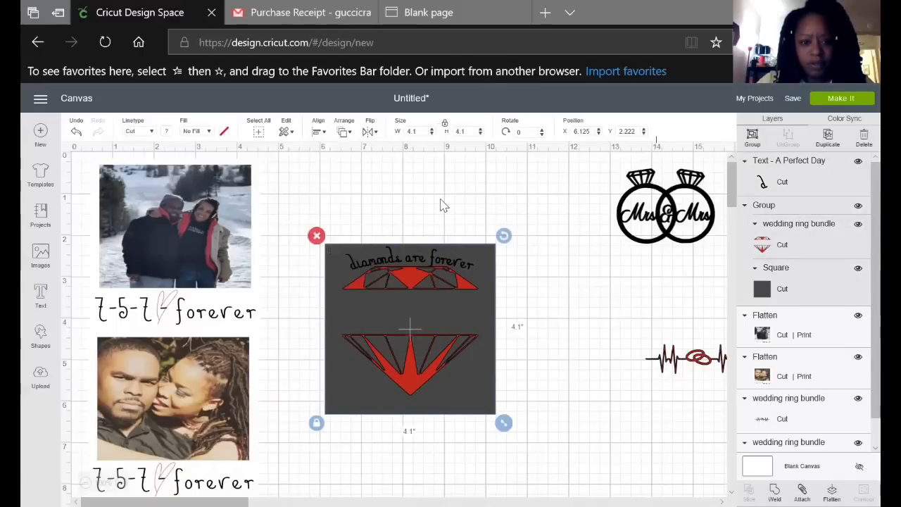
left_click(528, 333)
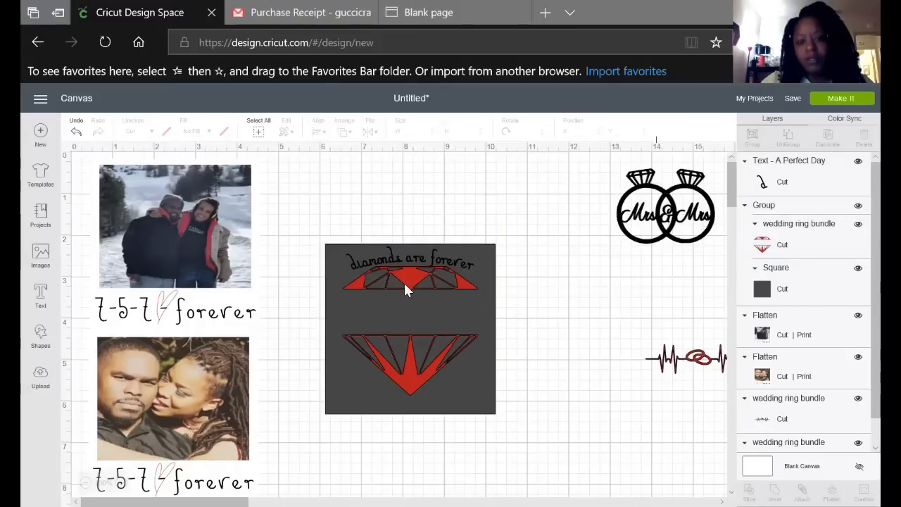
left_click(40, 294)
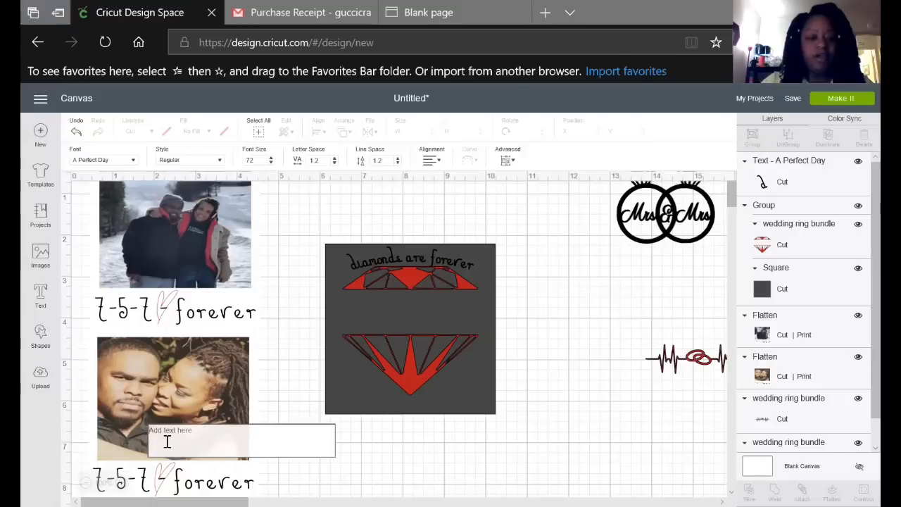
left_click(452, 267)
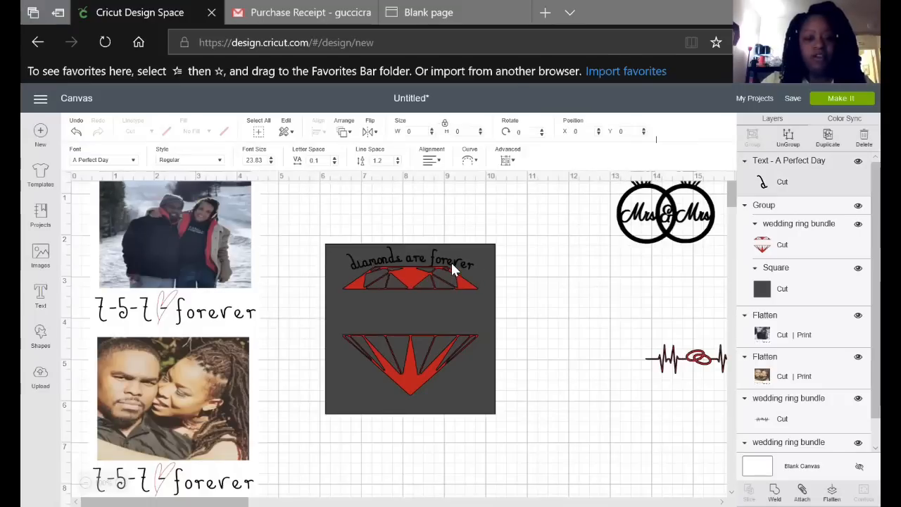
double_click(448, 267)
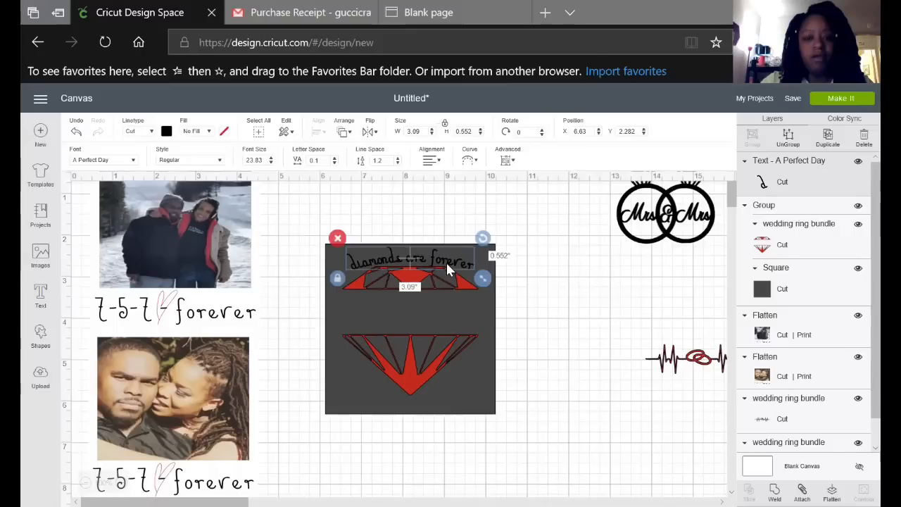
left_click(337, 238)
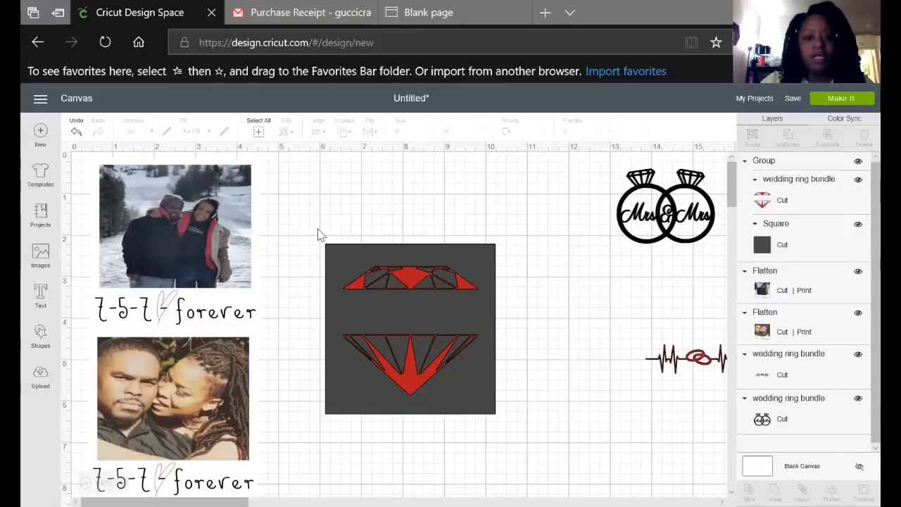
left_click(77, 135)
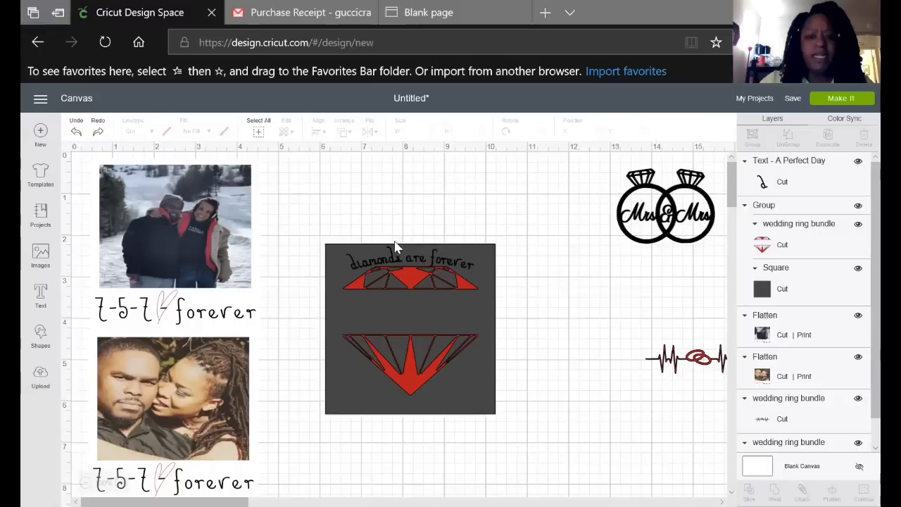
Add an ellipsis to the end of the curved "Diamonds Are Forever" text
left_click(383, 263)
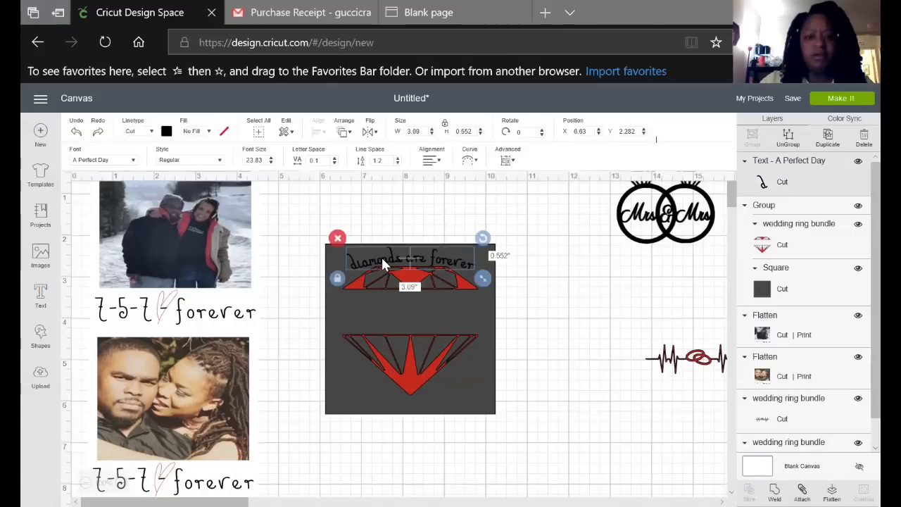
double_click(382, 262)
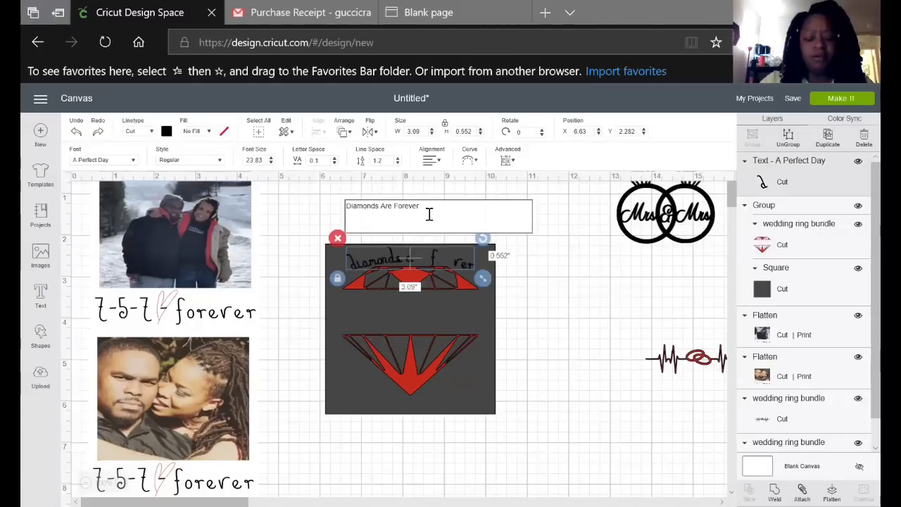
type("...")
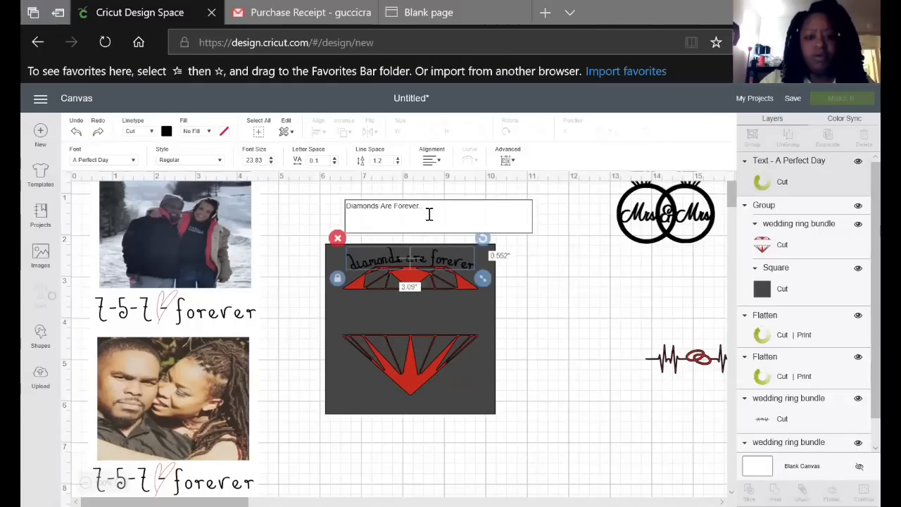
left_click(534, 300)
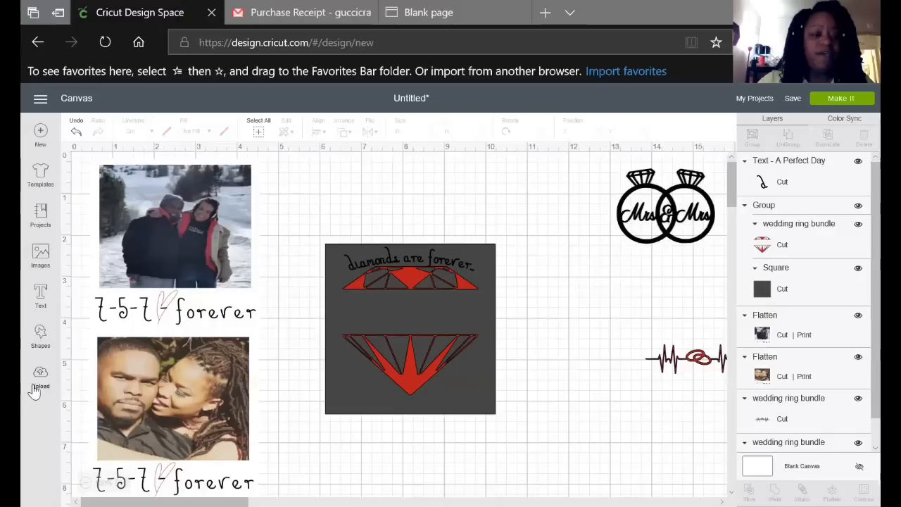
Add the text "and so are we..." and move it to the square's lower edge at about X 5.26, Y 6
left_click(41, 296)
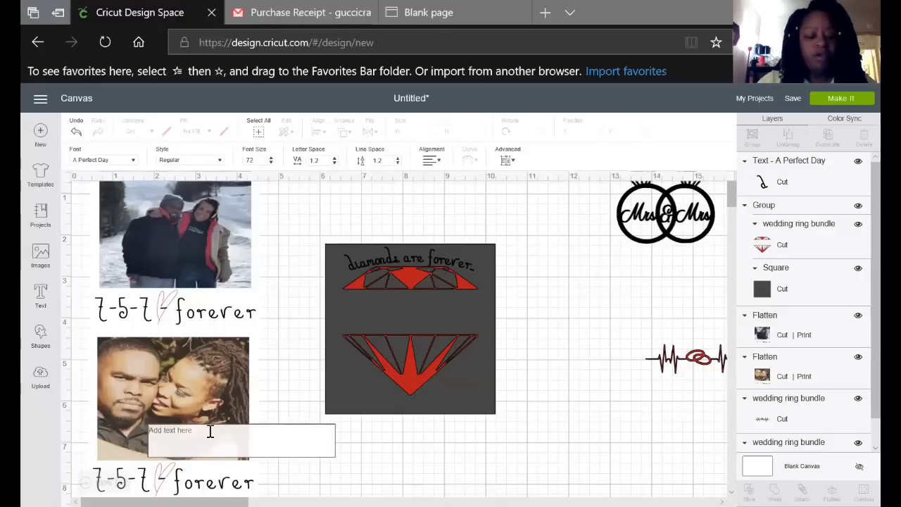
type("and ")
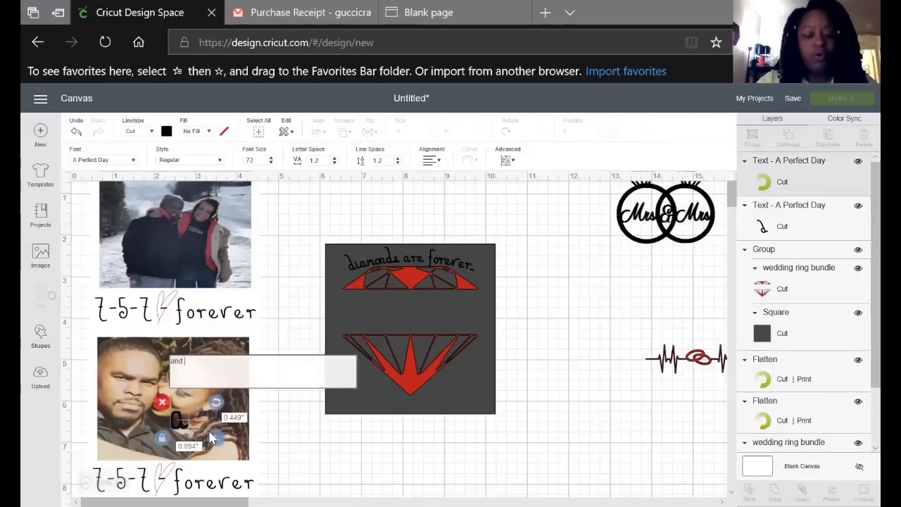
type("so a")
type("re we")
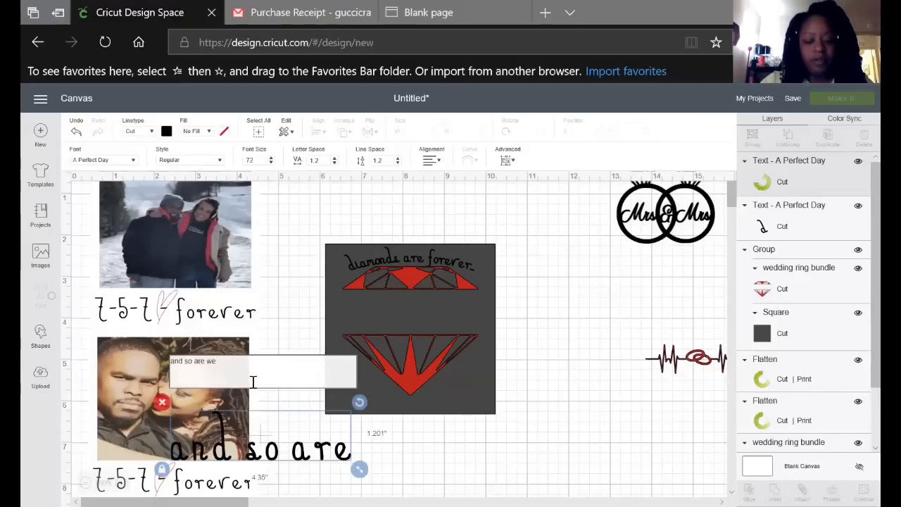
type("..")
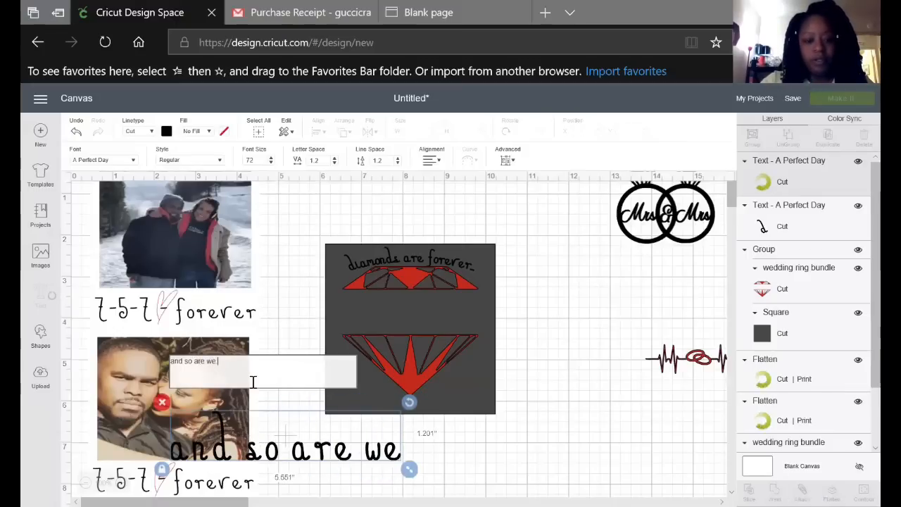
type(".")
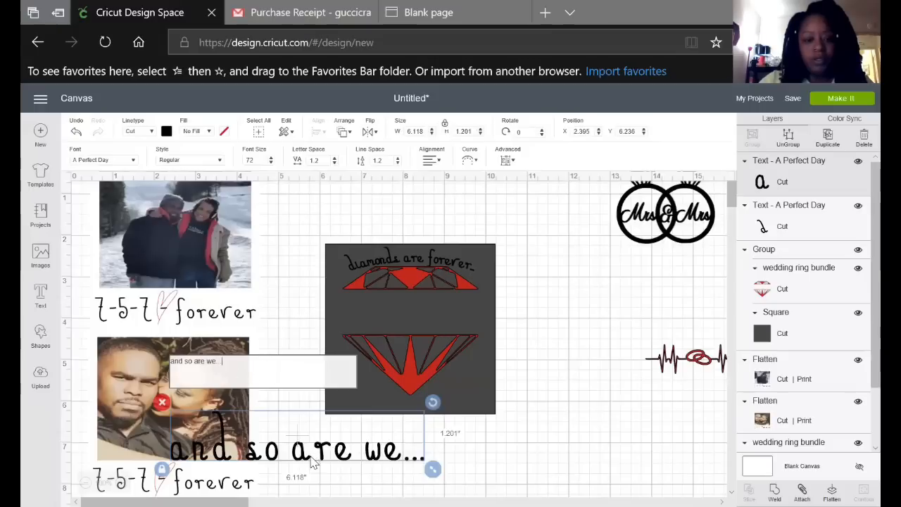
left_click_drag(337, 459, 478, 459)
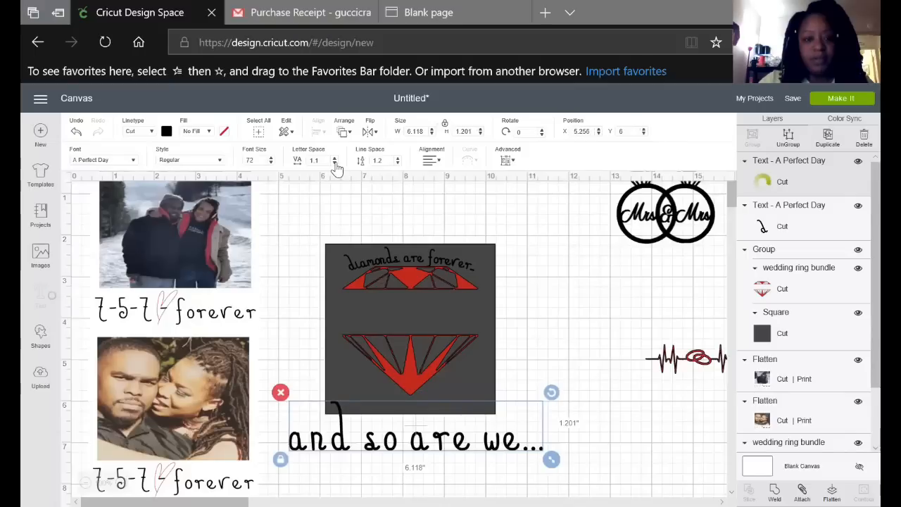
Set the letter spacing of the "and so are we..." text to 0.1
left_click(335, 163)
left_click(334, 162)
left_click(334, 162)
left_click(334, 163)
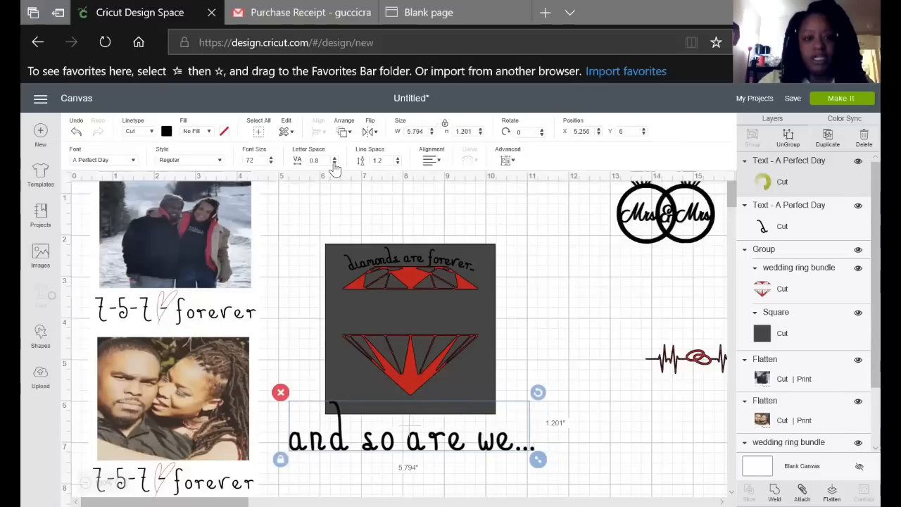
left_click(334, 163)
left_click(334, 163)
left_click(334, 163)
left_click(335, 163)
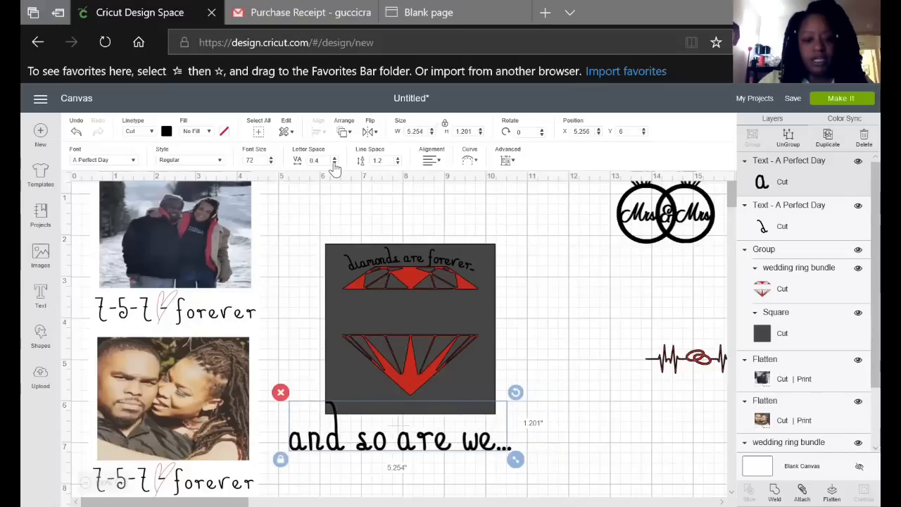
left_click(334, 162)
left_click(334, 163)
left_click(335, 162)
left_click(334, 163)
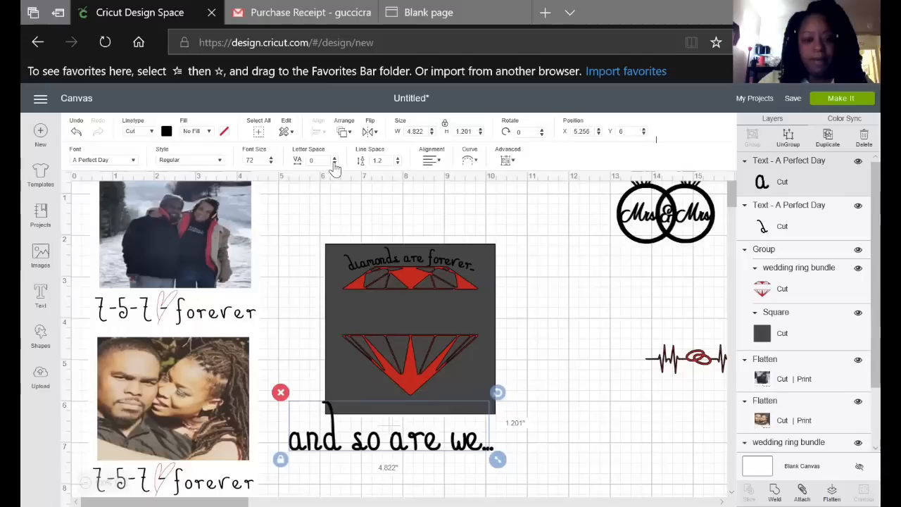
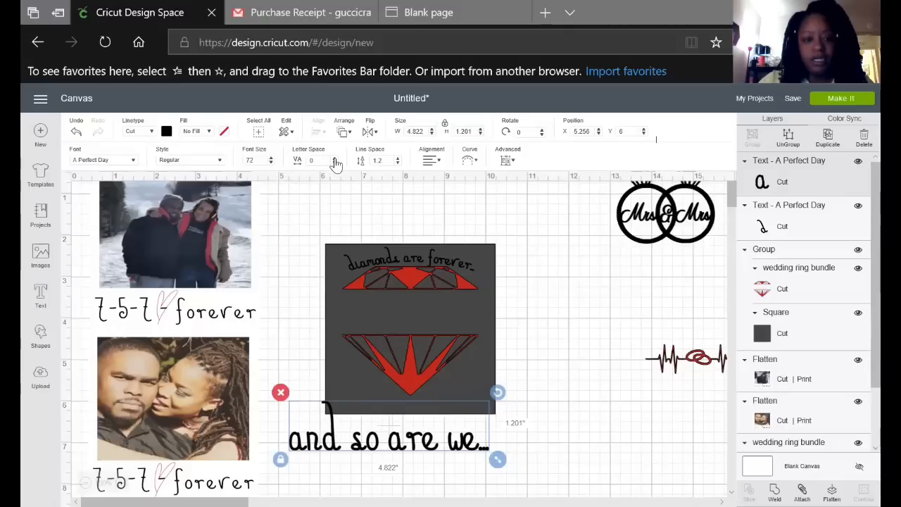
left_click(335, 160)
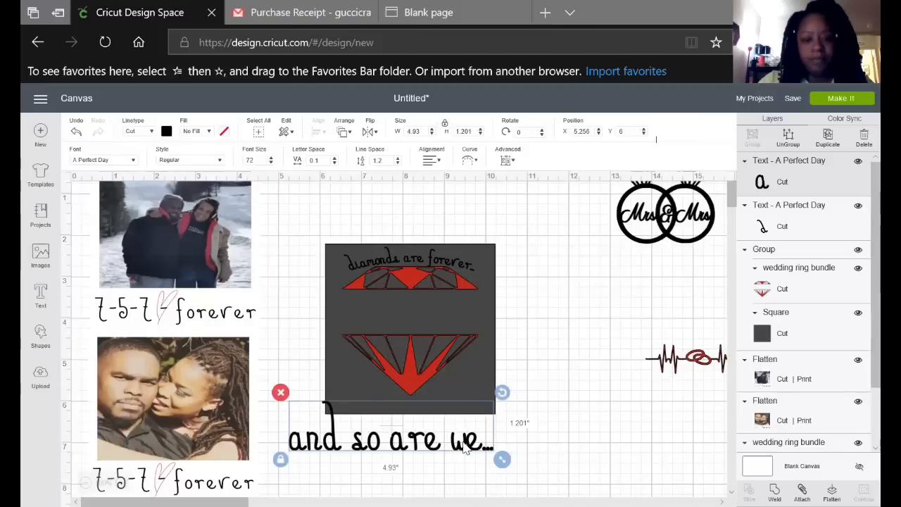
Shrink the "and so are we..." text and center it inside the square beneath the diamond's lower point
left_click_drag(465, 449, 410, 412)
left_click_drag(357, 388, 415, 411)
left_click(503, 459)
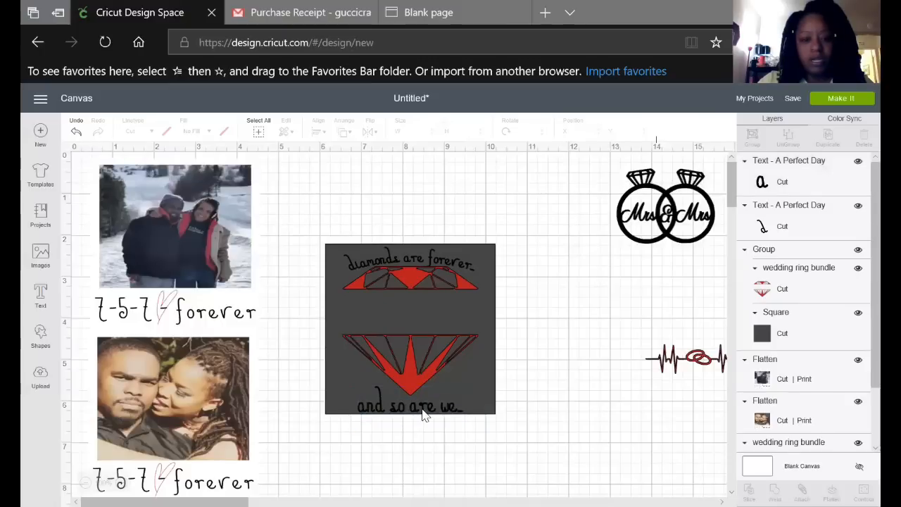
left_click(422, 416)
left_click(529, 442)
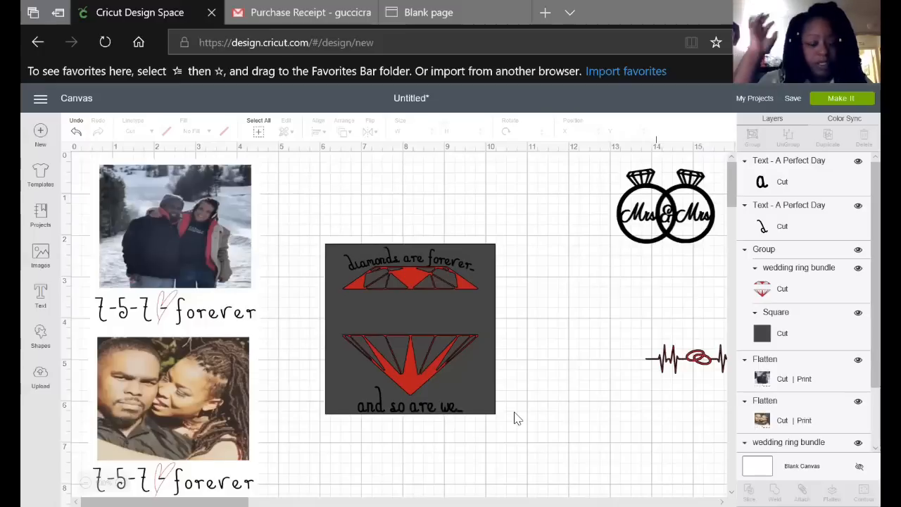
Move the "and so are we..." text out below the square and ungroup the split diamond from the square
left_click_drag(398, 414, 395, 469)
left_click(403, 259)
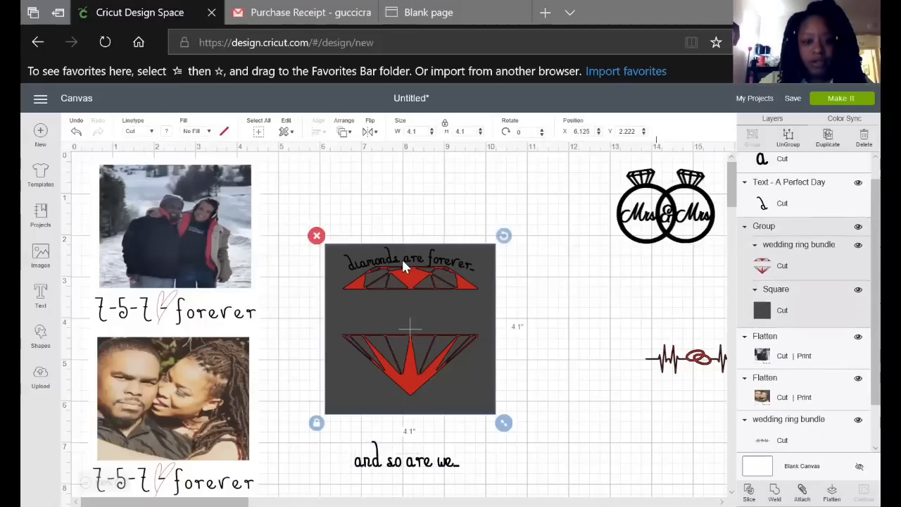
left_click(788, 139)
left_click(600, 289)
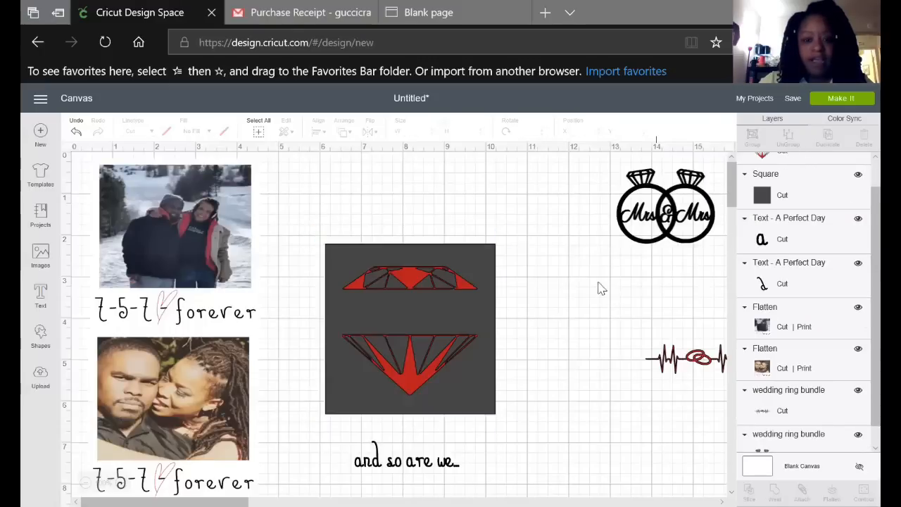
left_click(435, 280)
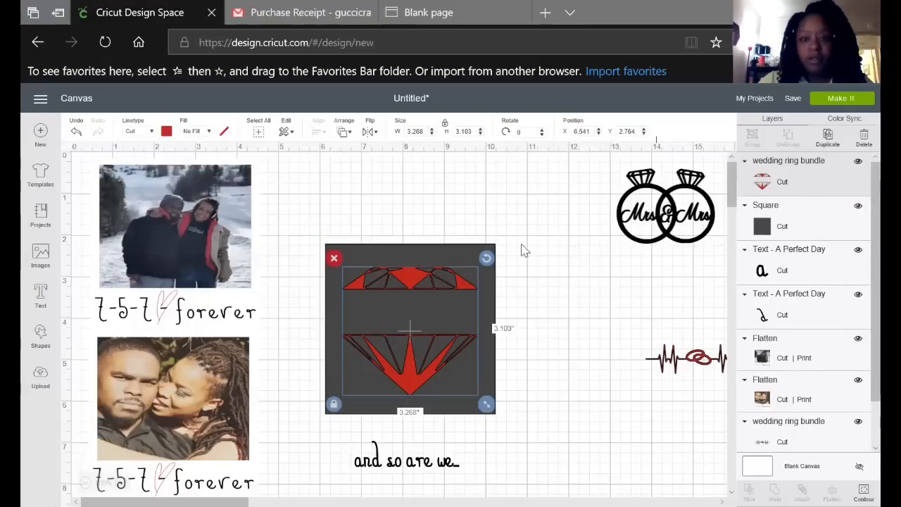
Move the "and so are we..." text closer to the dark square and send the square to the back
mouse_move(436, 281)
left_mouse_down()
mouse_move(434, 290)
mouse_move(434, 279)
left_mouse_up()
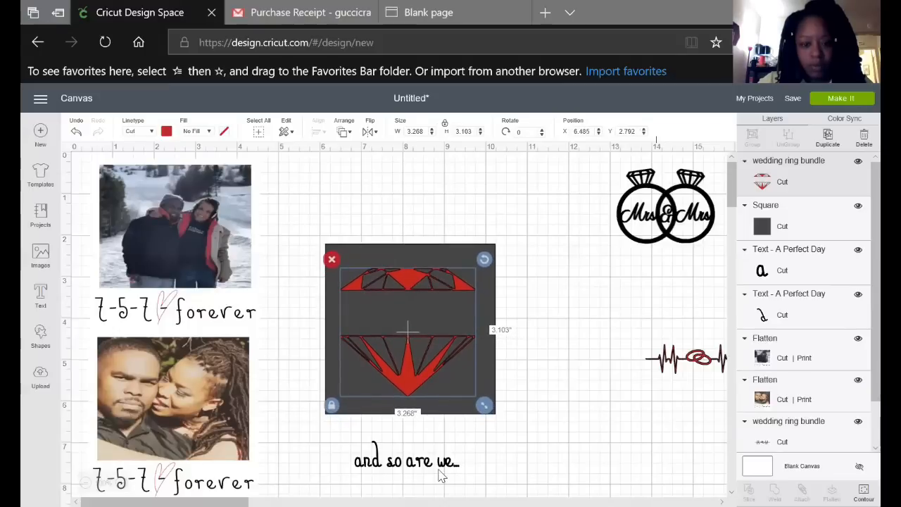
left_click(440, 476)
left_click_drag(439, 461, 442, 439)
right_click(450, 431)
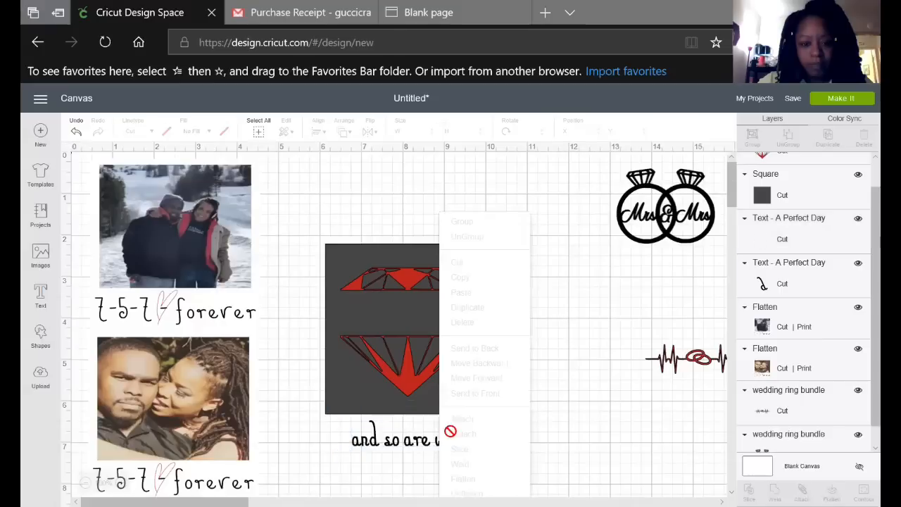
left_click(380, 407)
right_click(380, 406)
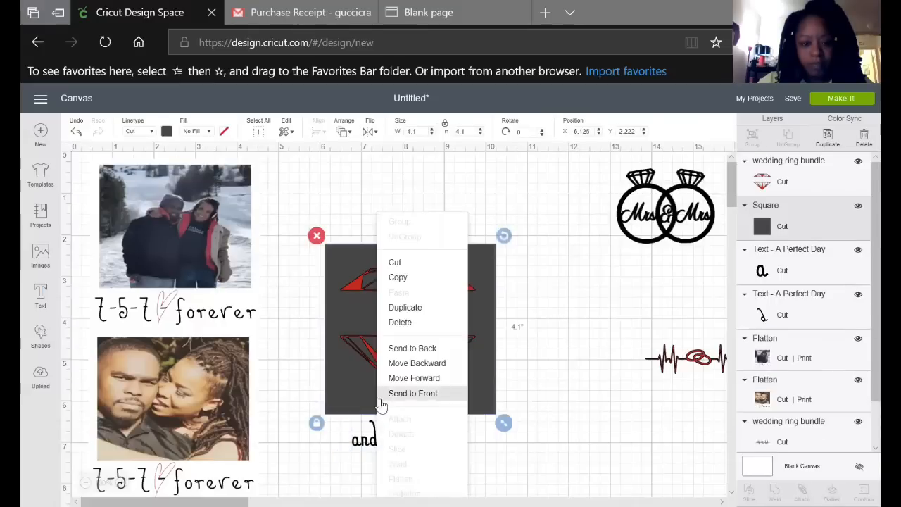
left_click(424, 348)
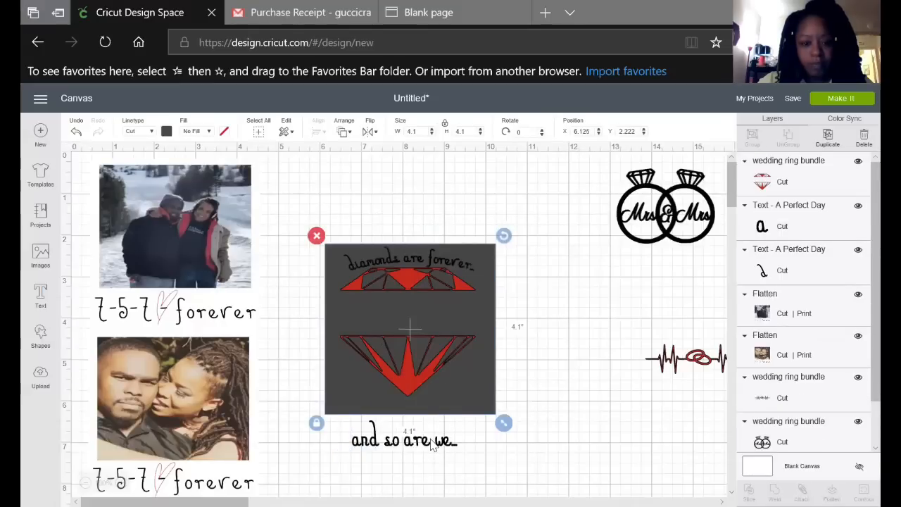
Place the "and so are we..." text on the square under the diamond's tip and nudge the diamond slightly down
left_click_drag(433, 445, 437, 411)
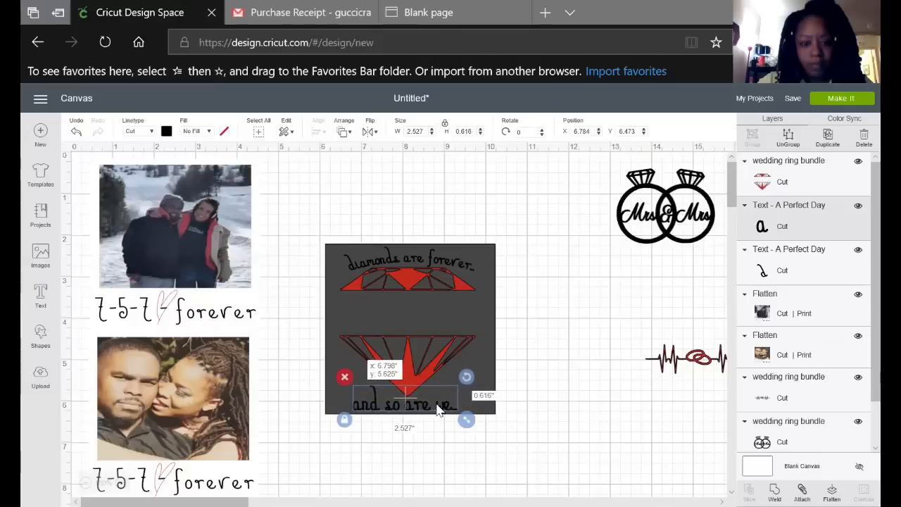
left_click(468, 435)
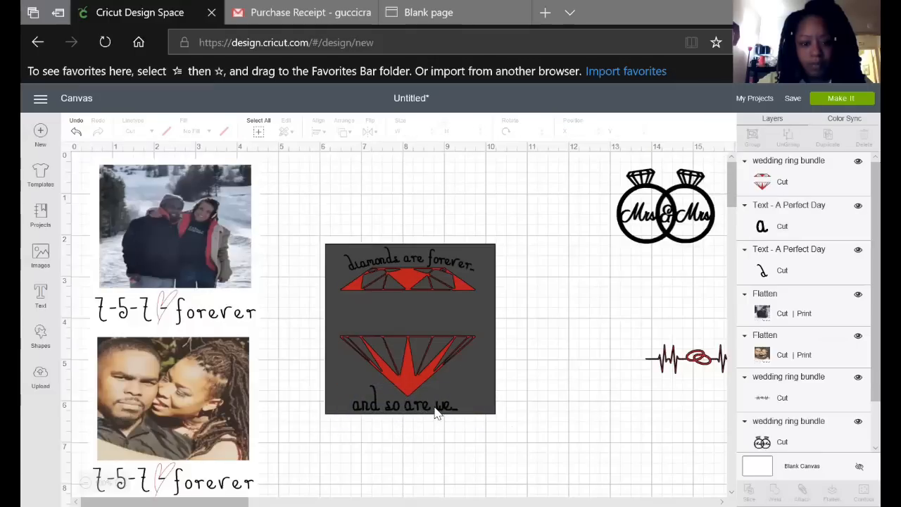
left_click(437, 259)
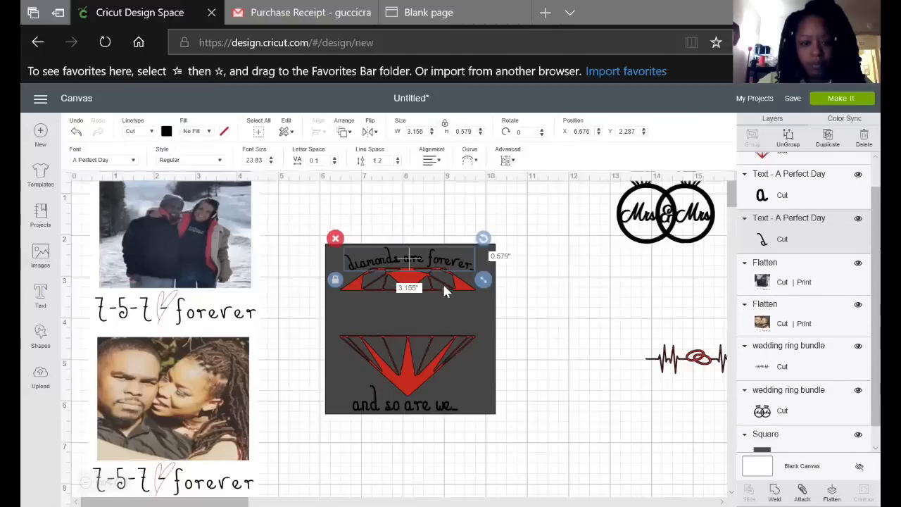
left_click(434, 367)
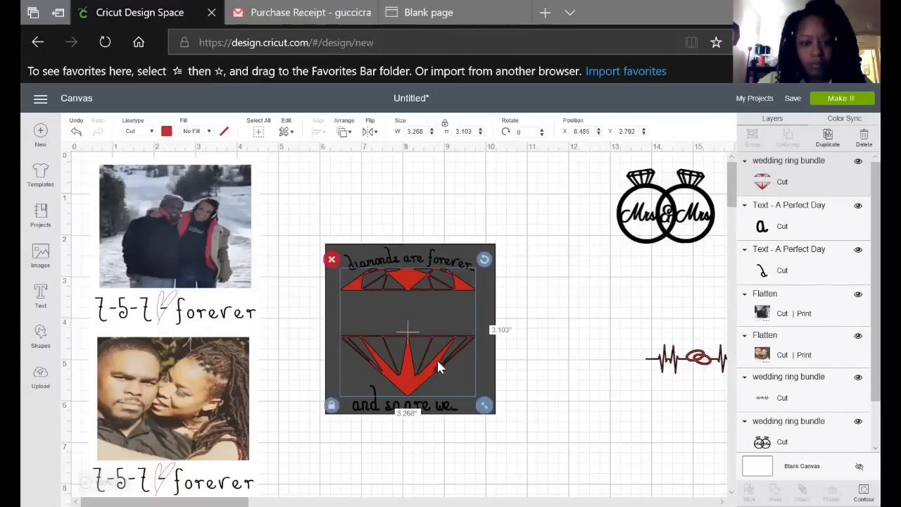
left_click_drag(436, 366, 437, 367)
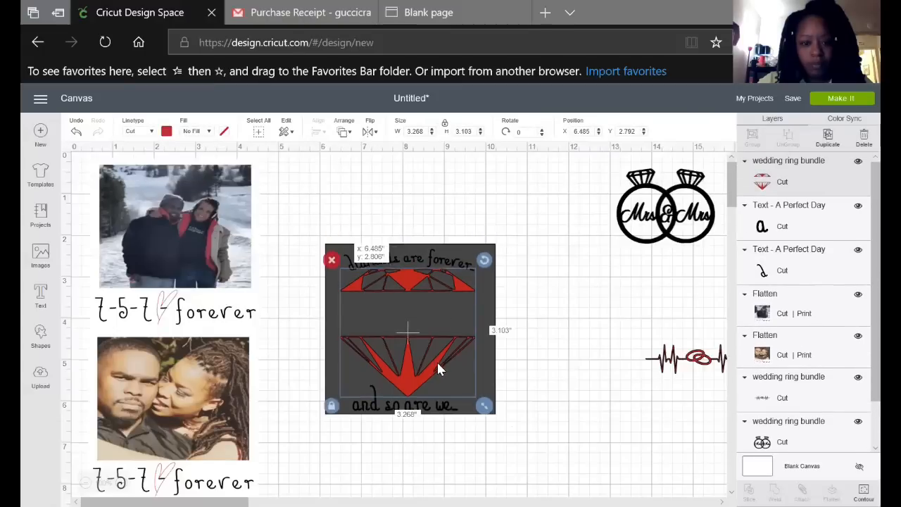
left_click(551, 366)
Enlarge the "diamonds are forever..." text to about 3.336 in wide and nudge it over the diamond's upper part
left_click(404, 261)
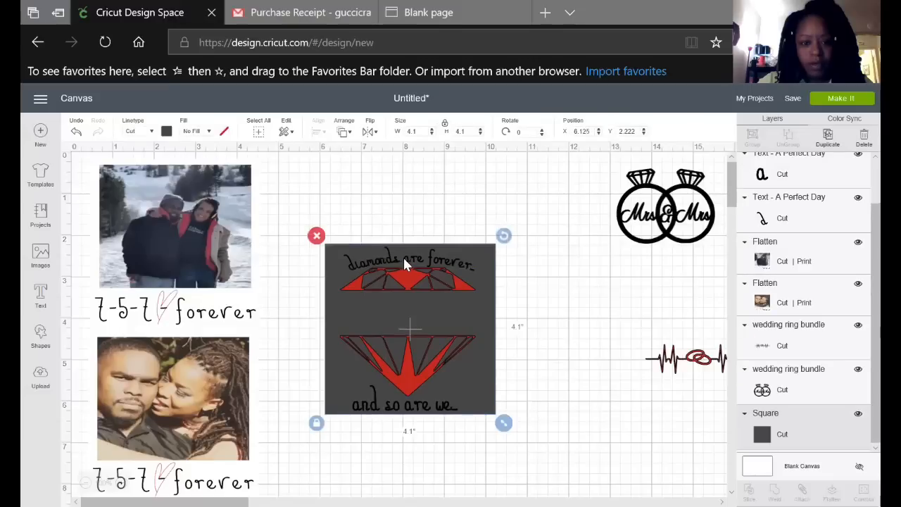
left_click(395, 259)
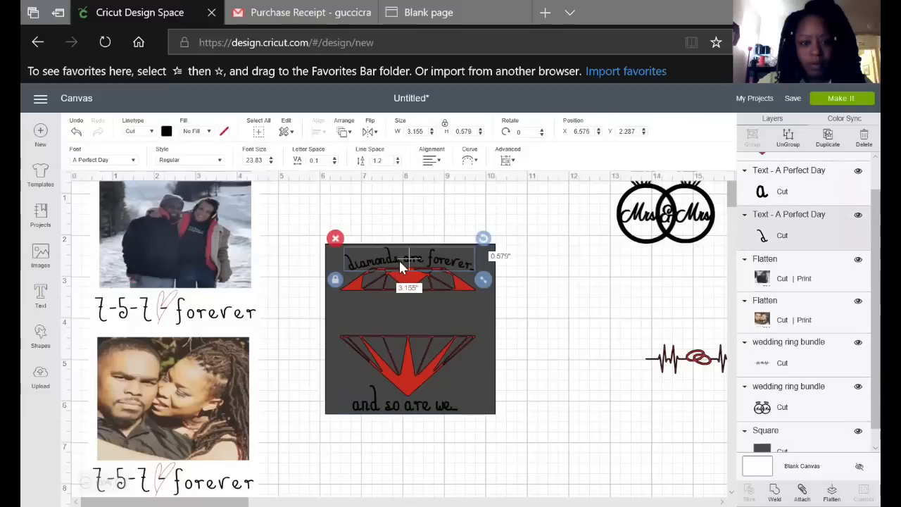
left_click_drag(482, 282, 489, 292)
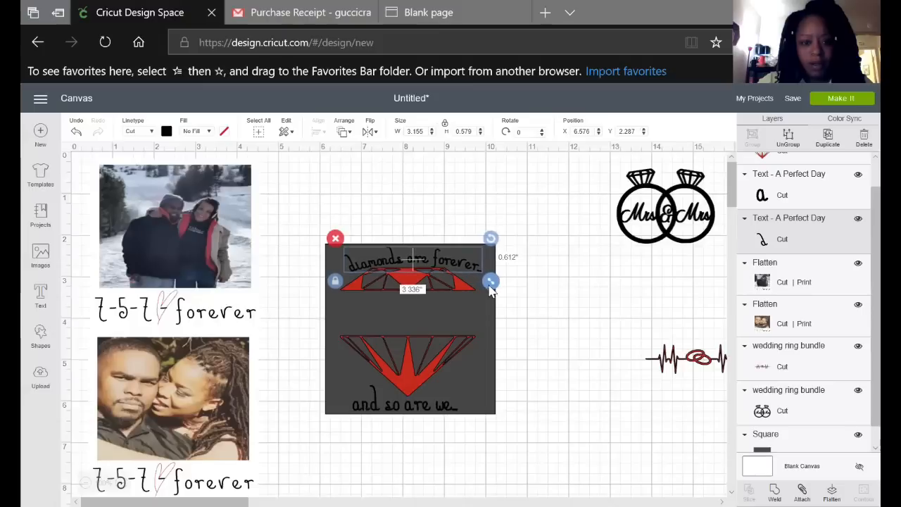
left_click(528, 310)
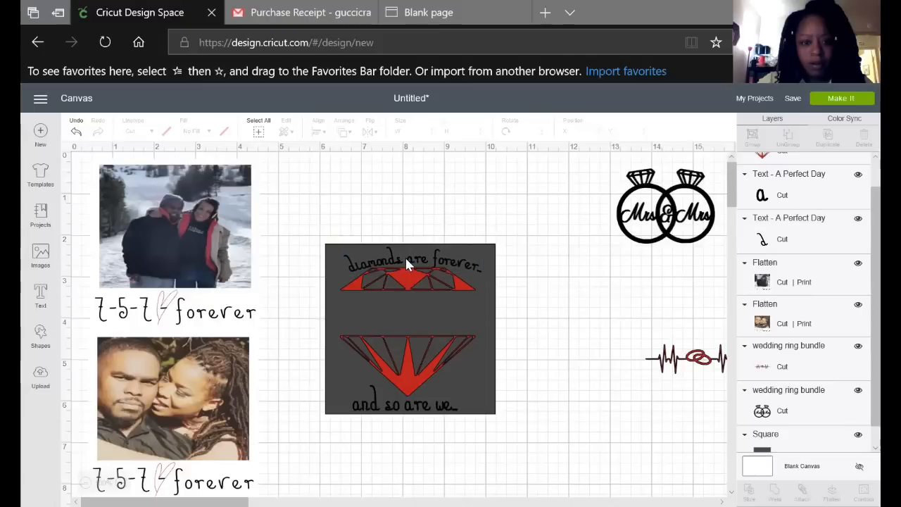
left_click(406, 260)
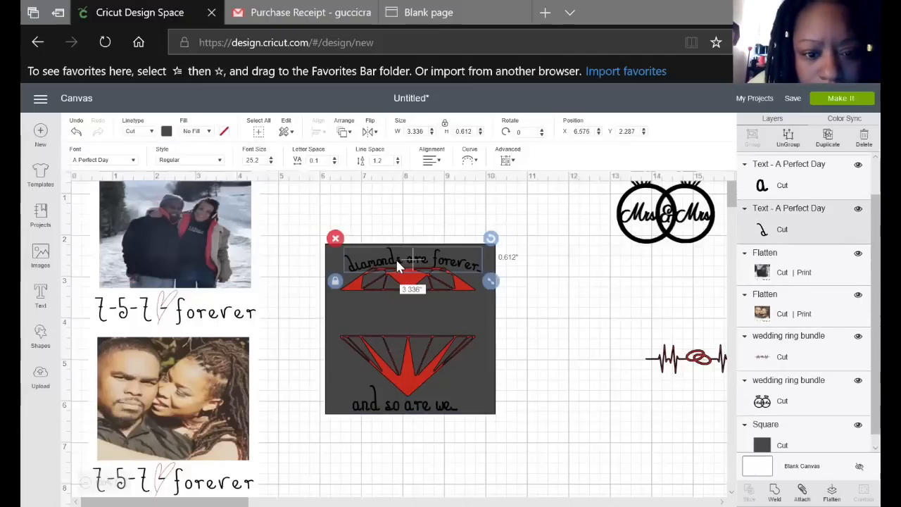
left_click_drag(397, 262, 395, 261)
left_click(576, 378)
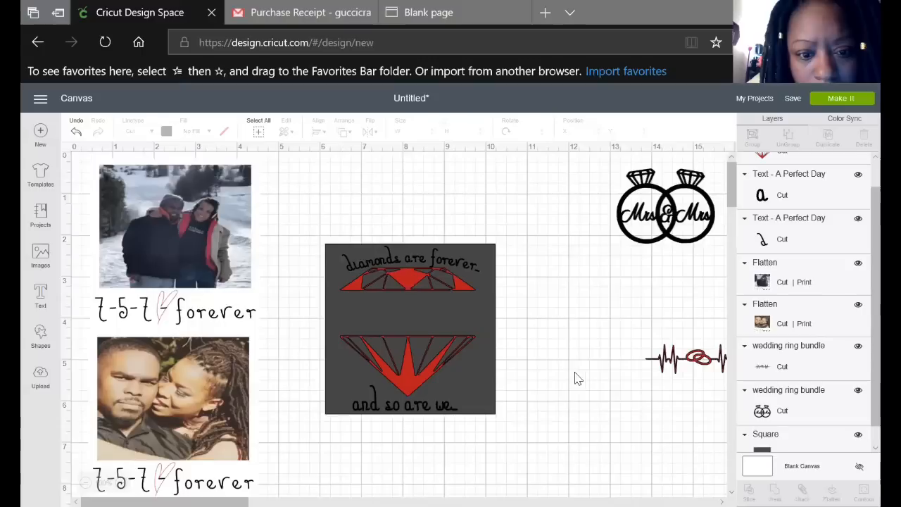
Shift the square slightly left and align it, the diamond and both text lines to a common horizontal centre
left_click(427, 413)
left_click(437, 413)
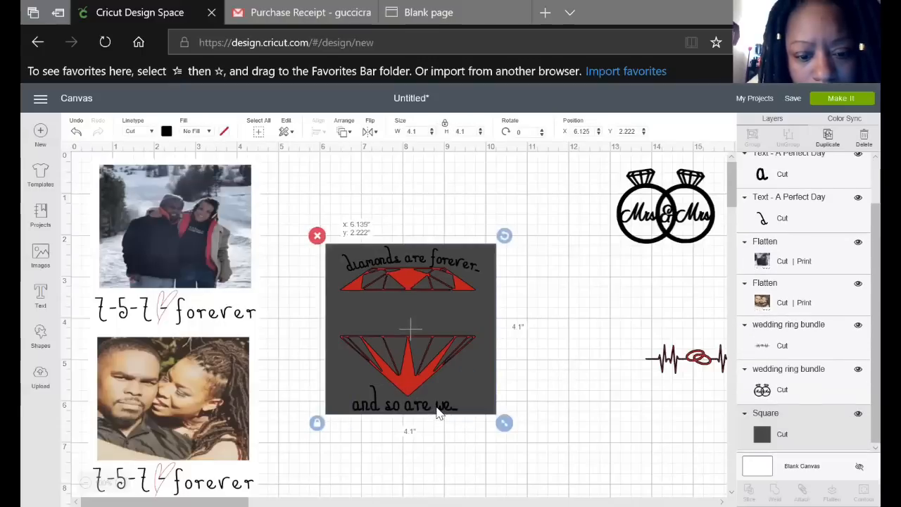
left_click_drag(479, 409, 476, 409)
left_click(546, 380)
left_click_drag(278, 218, 526, 432)
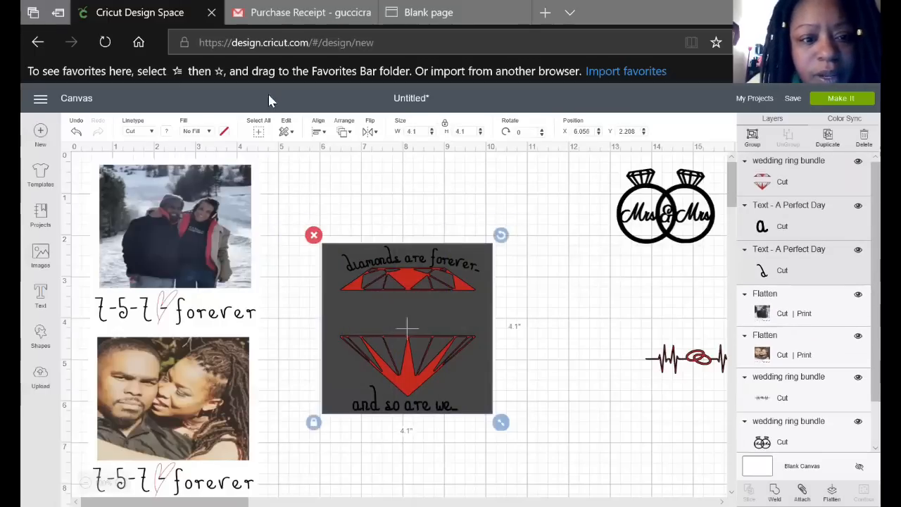
left_click(318, 138)
left_click(341, 181)
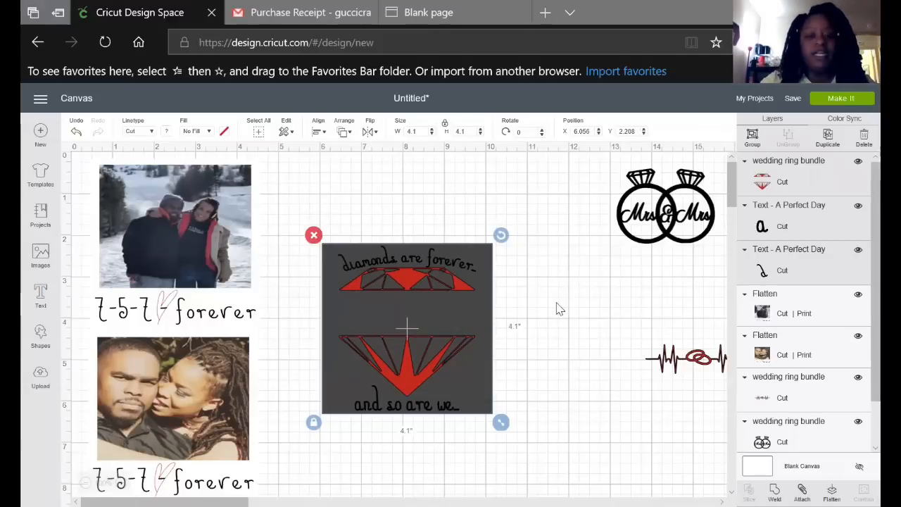
Group the square, the diamond and both text lines
left_click(603, 341)
left_click_drag(286, 218, 518, 454)
key("ctrl+g")
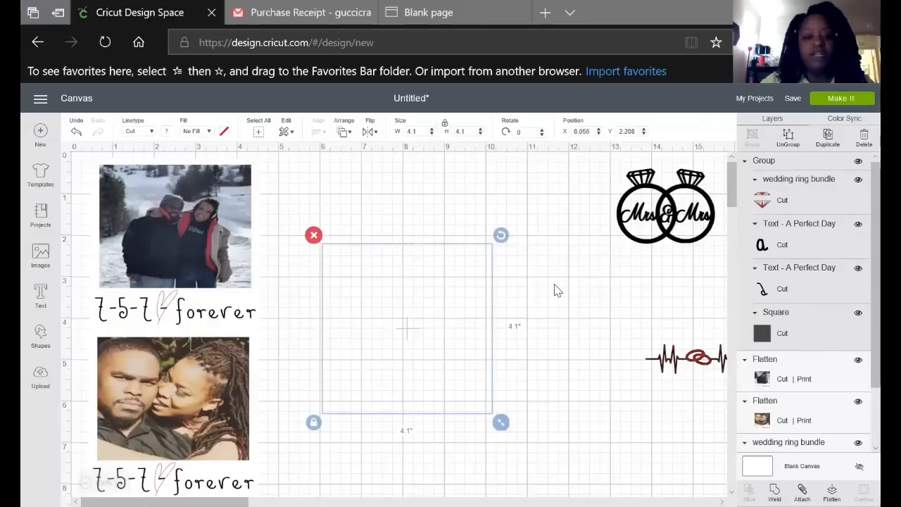
Add the text "7-5-7" and place it in the gap between the diamond's two halves
left_click(41, 302)
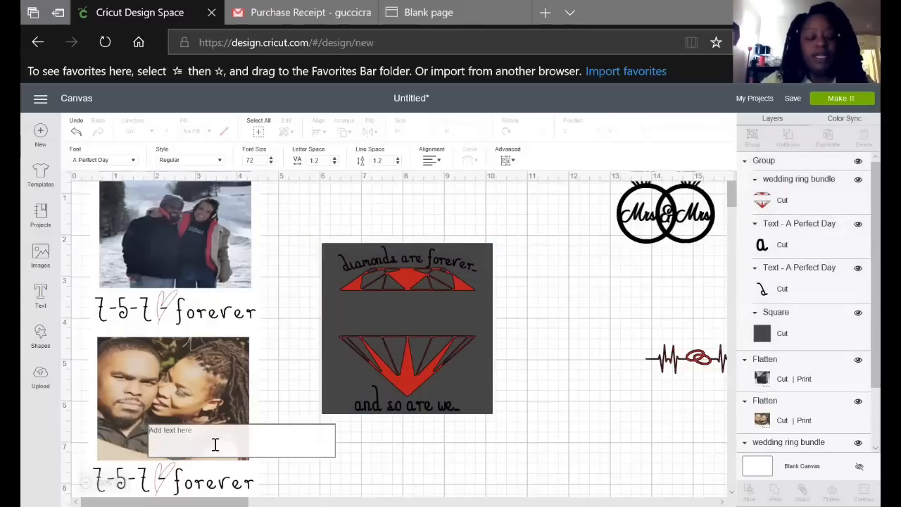
type("7")
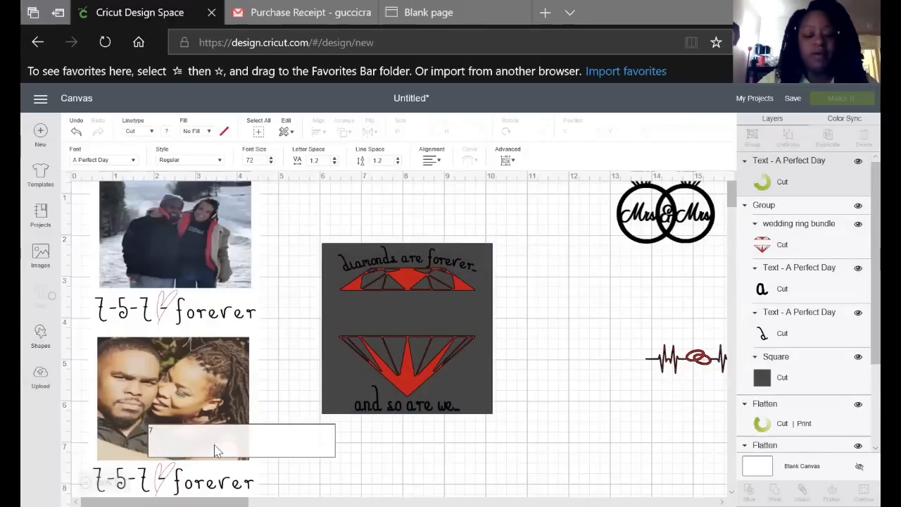
type("-5-")
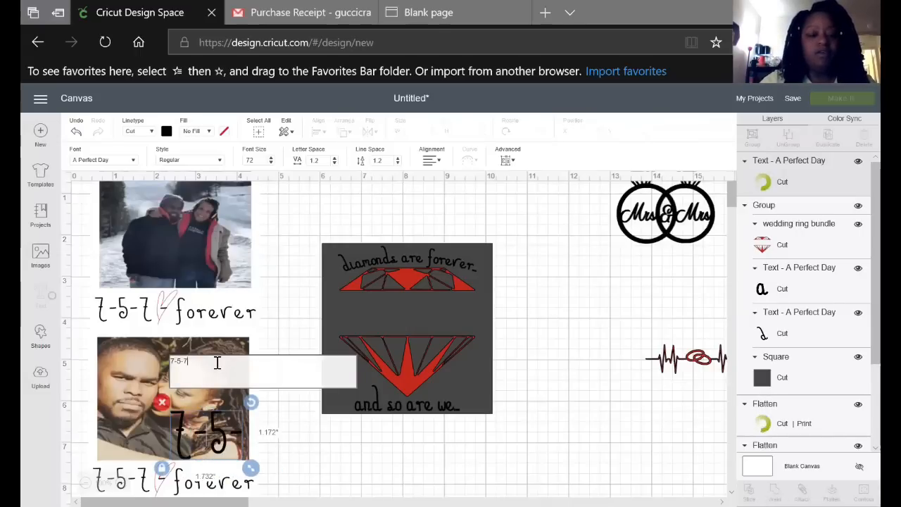
type("7")
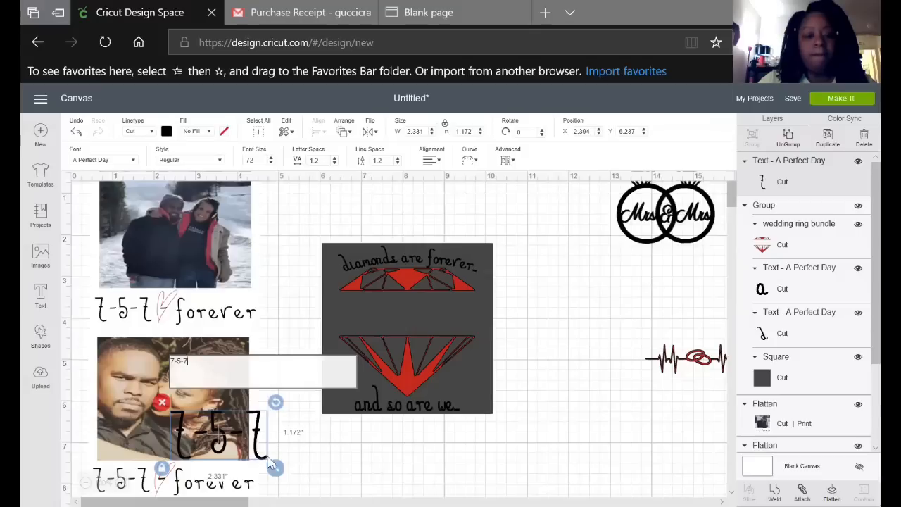
left_click_drag(250, 438, 441, 318)
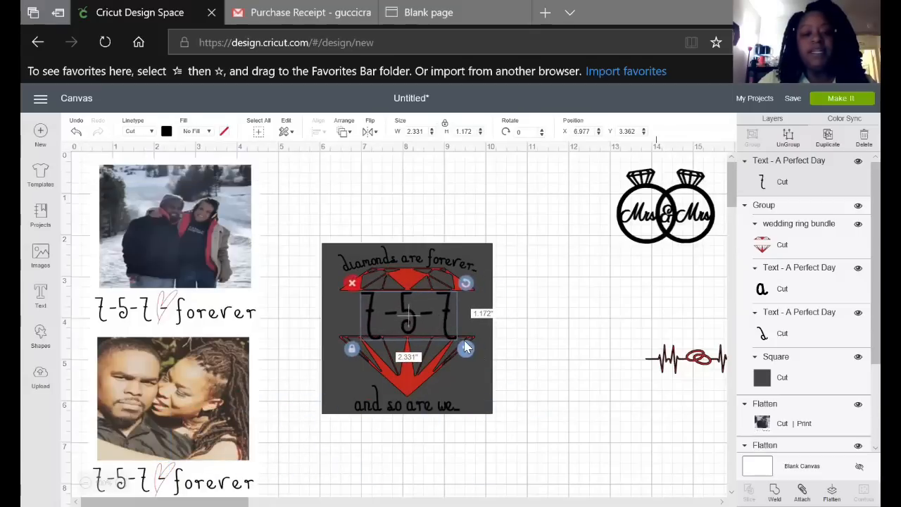
Resize the "7-5-7" text to about 2.789 in wide and 0.954 in high and position it in the middle of the diamond's gap
left_click_drag(467, 350, 451, 337)
left_click_drag(416, 314, 413, 317)
left_click(395, 315)
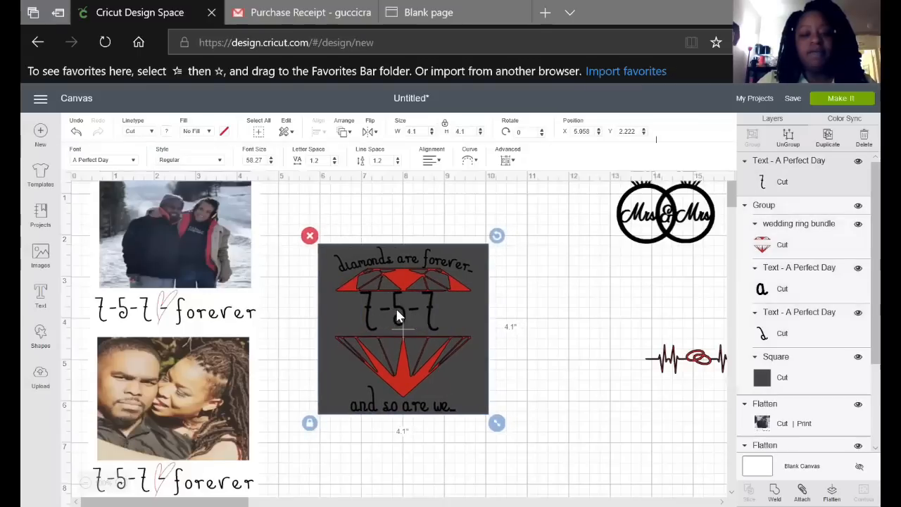
left_click_drag(445, 338, 484, 340)
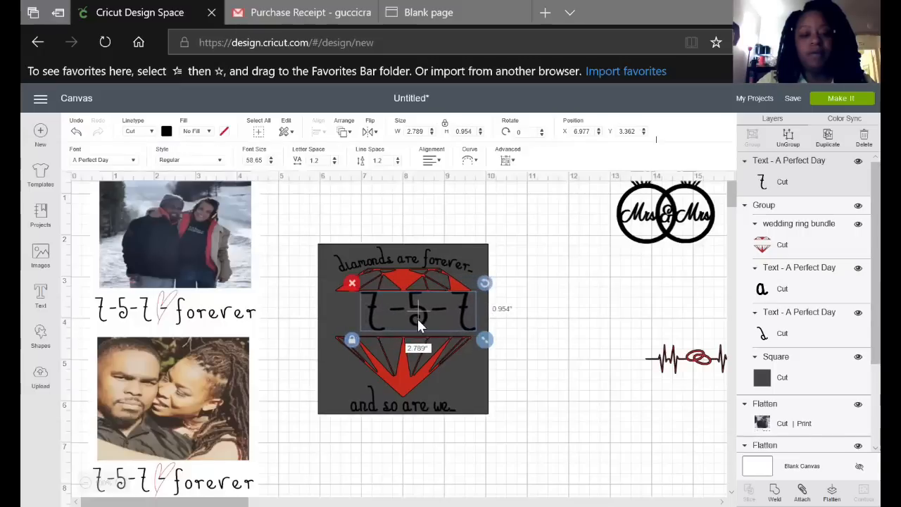
left_click_drag(417, 319, 406, 318)
left_click(533, 337)
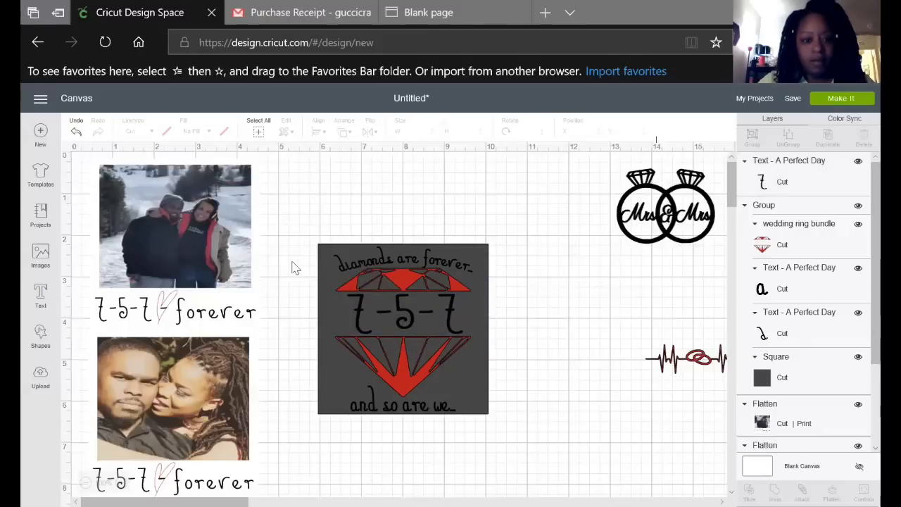
Centre the "7-5-7" text horizontally with the diamond group and group them together
left_click_drag(300, 230, 514, 417)
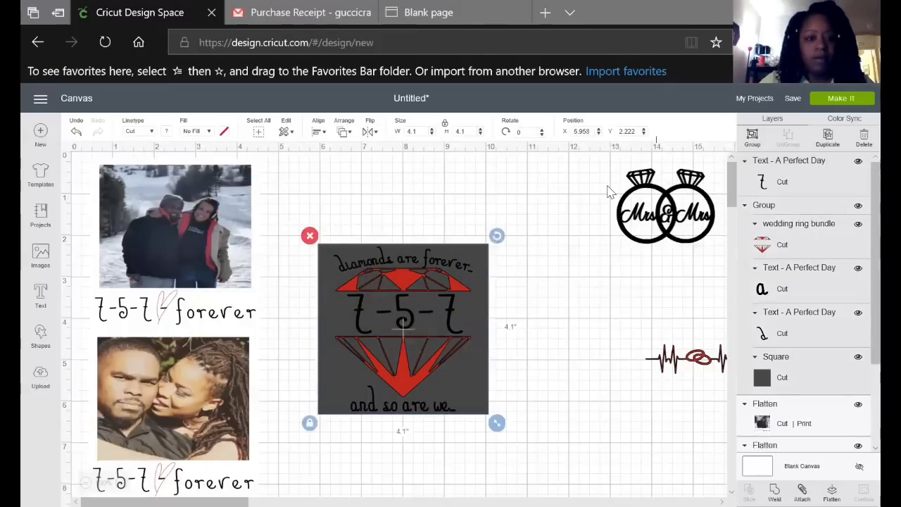
left_click(319, 133)
left_click(341, 180)
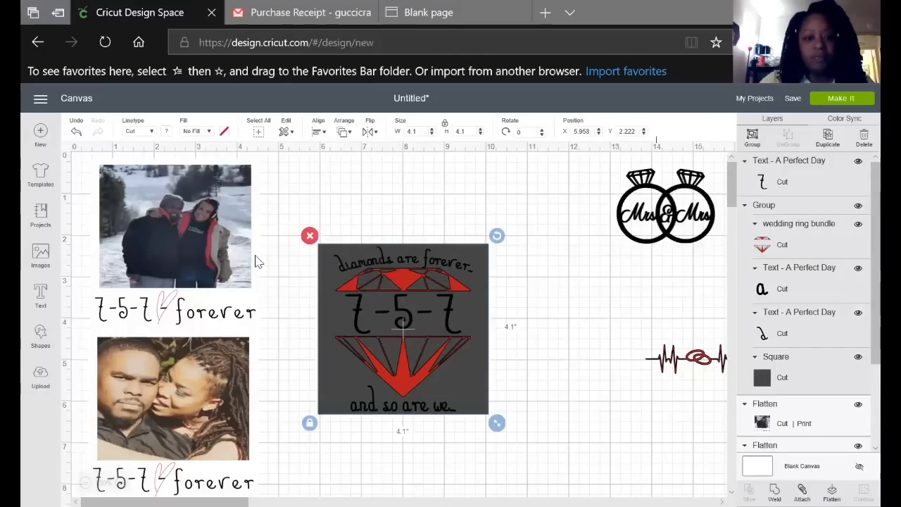
left_click_drag(283, 214, 511, 427)
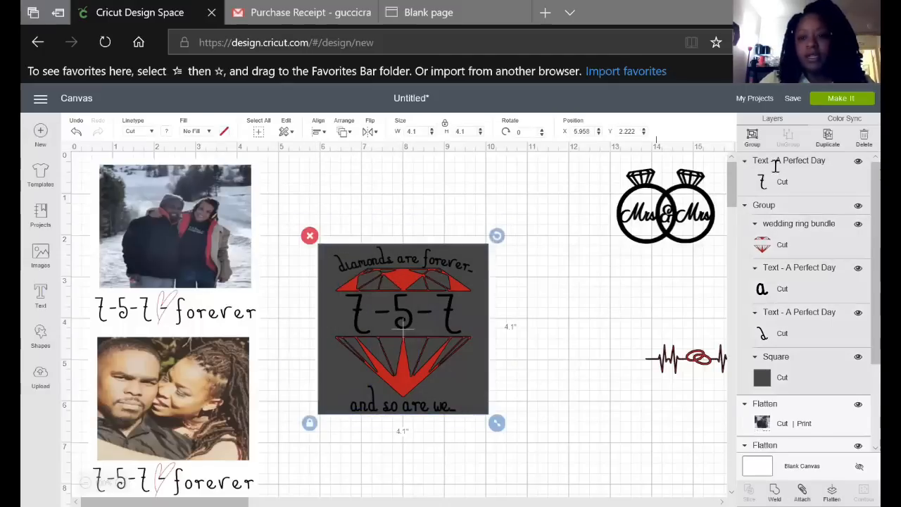
key("ctrl+g")
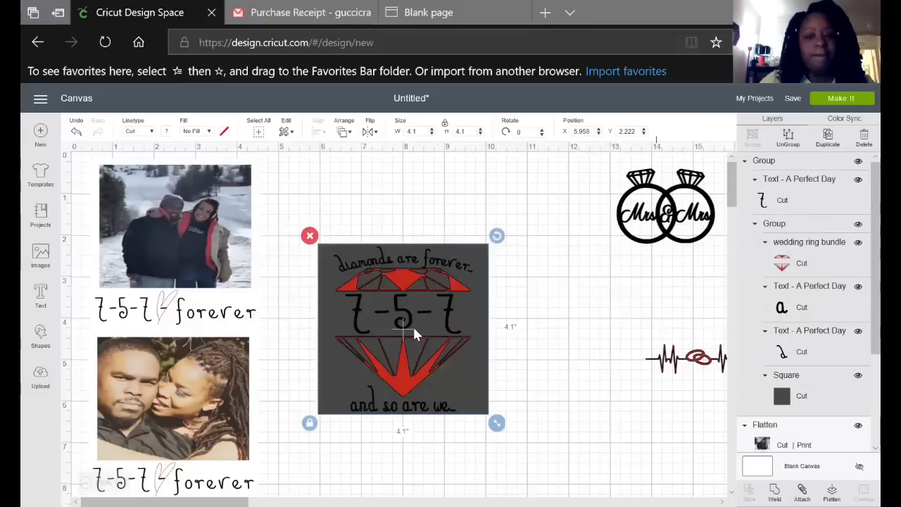
Change the background square's material colour to white
left_click(784, 400)
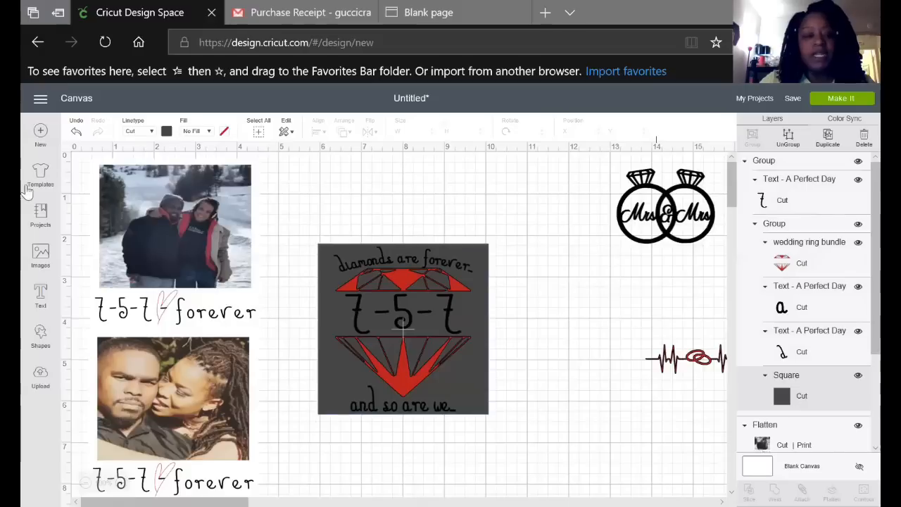
left_click(166, 131)
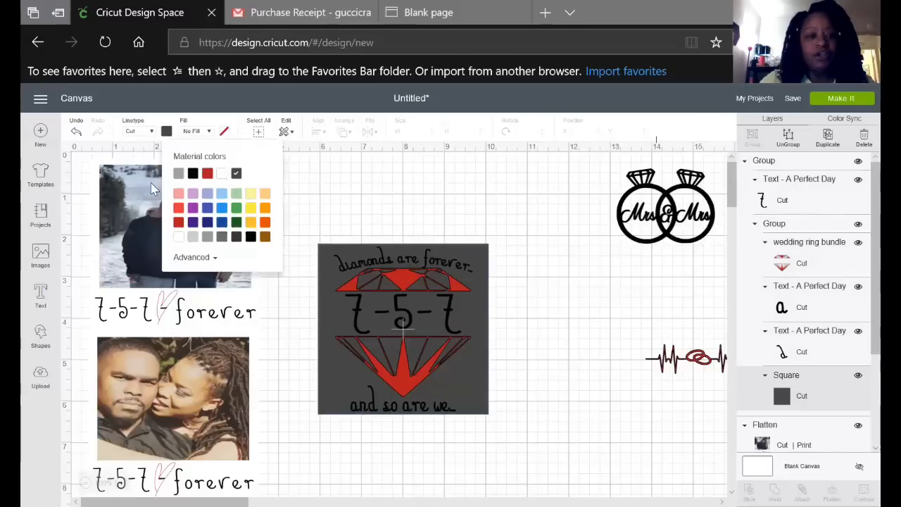
left_click(179, 239)
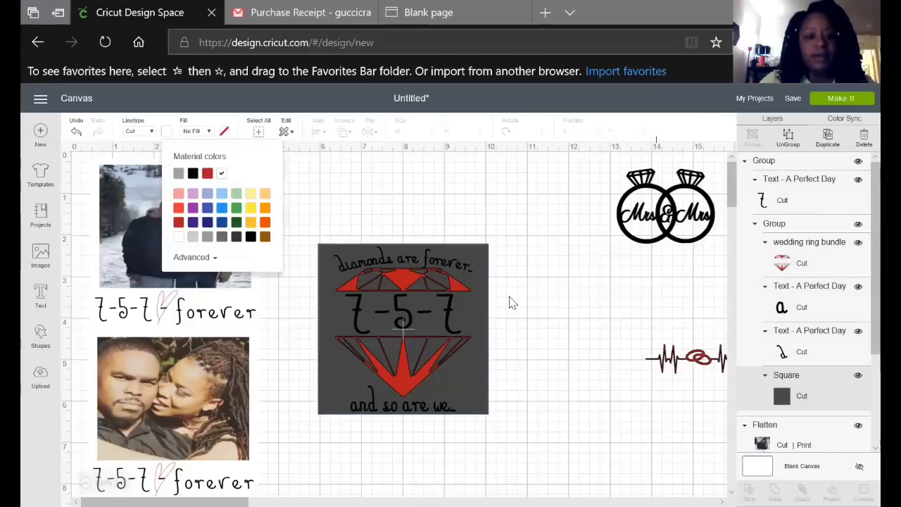
Move the diamond design up to about X 5.847, Y 1.417 and flatten it into a single printable layer
left_click(534, 359)
left_click_drag(461, 366, 456, 332)
left_click_drag(285, 187, 541, 412)
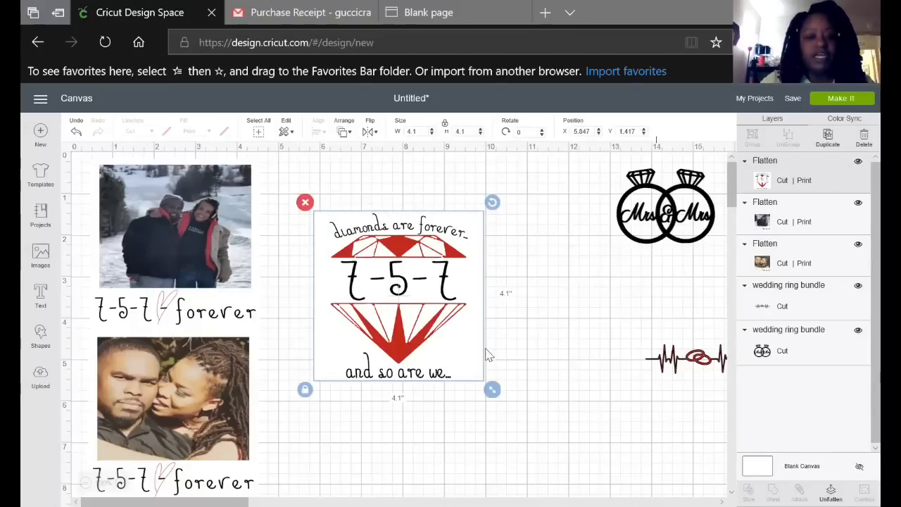
Move the flattened diamond design beside the upper photo and the heartbeat ring graphic to about X 10.464, Y 2.467
left_click_drag(473, 325, 424, 282)
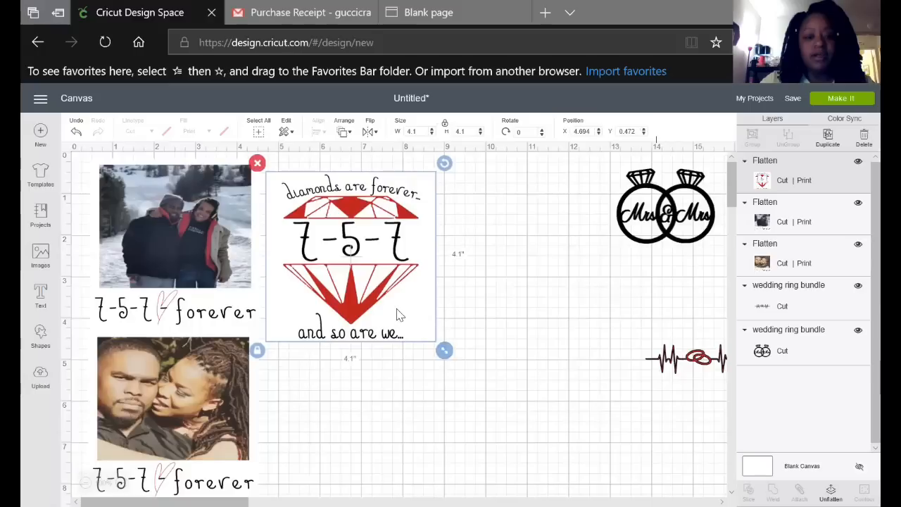
mouse_move(398, 314)
left_mouse_down()
mouse_move(383, 305)
mouse_move(394, 305)
left_mouse_up()
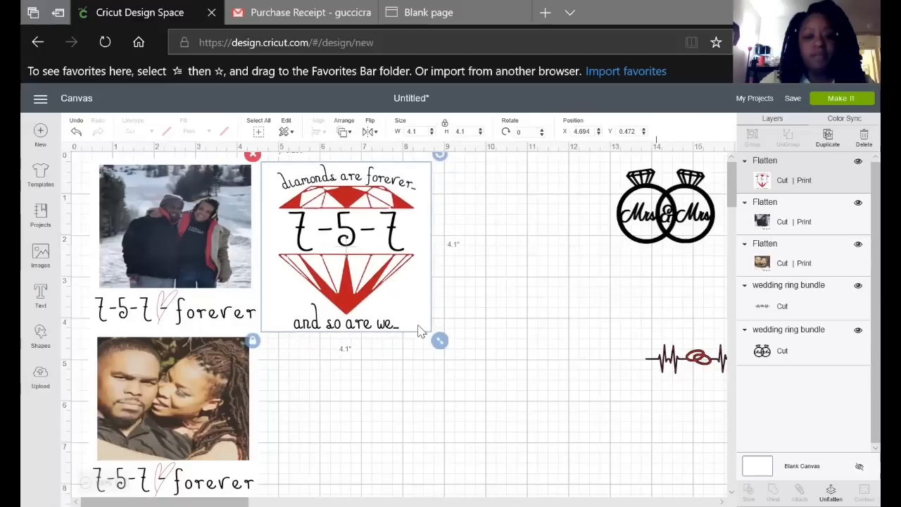
left_click(640, 395)
left_click_drag(702, 364, 571, 279)
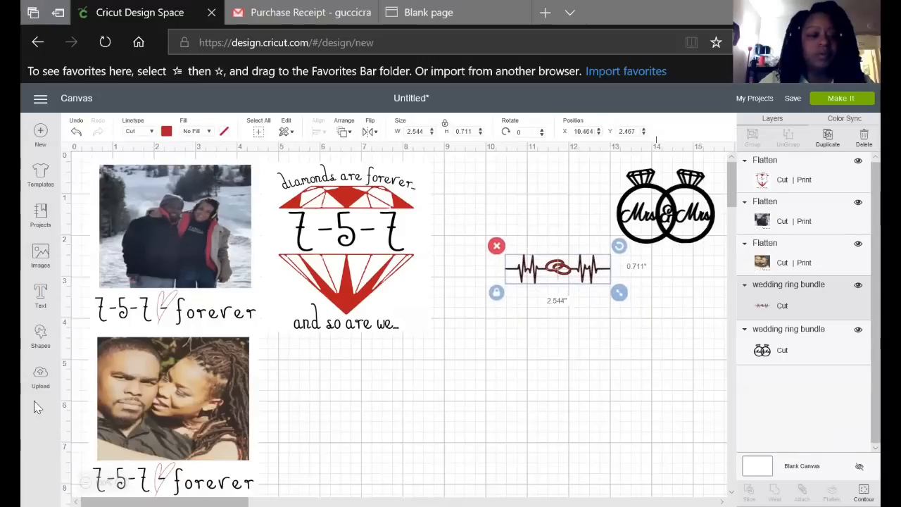
Add a square shape, move it to empty canvas at about X 8.722, Y 4.264, and unlock its proportions
left_click(33, 347)
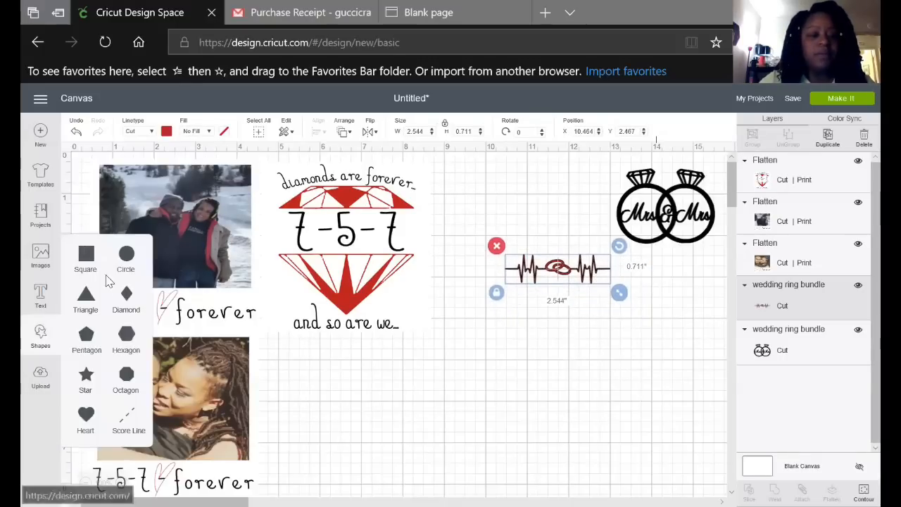
left_click(86, 255)
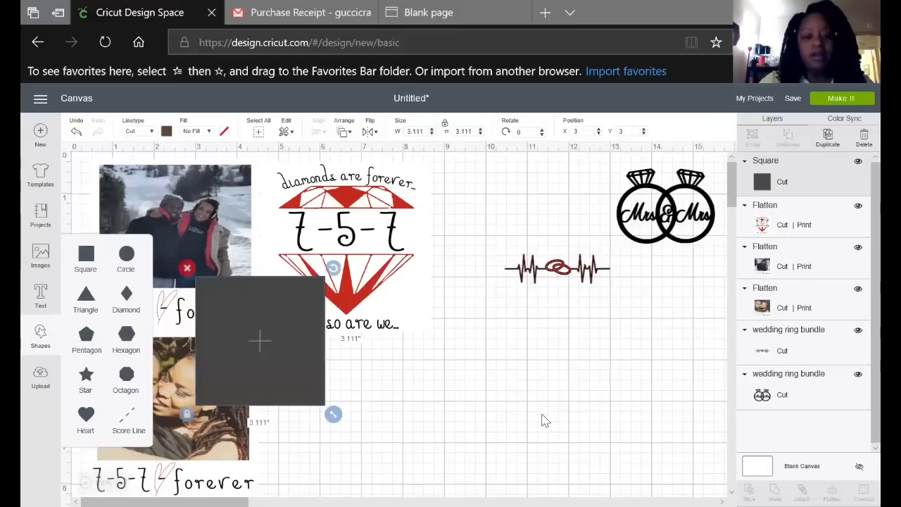
left_click_drag(271, 356, 479, 373)
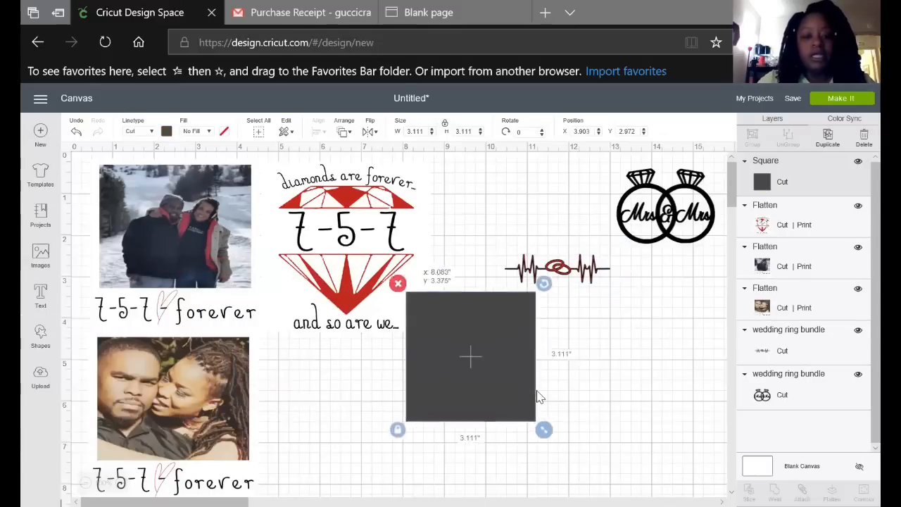
left_click_drag(547, 425, 559, 428)
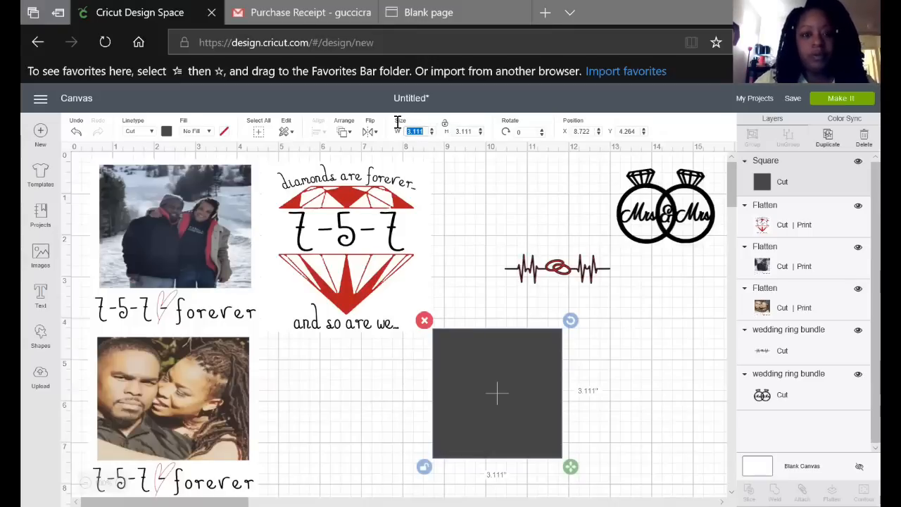
Set the square's width and height to 4.1 in and move it to about X 9.653, Y 3.528
type("4.1")
key("Tab")
type("4")
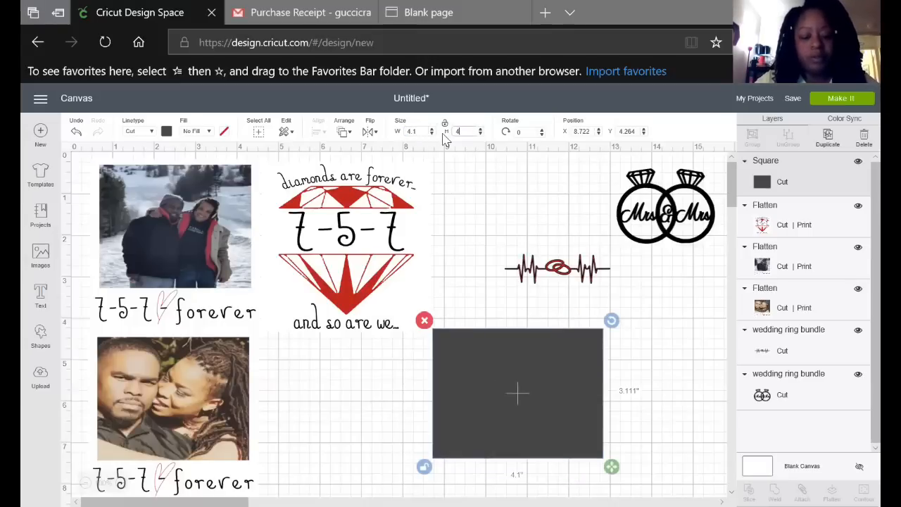
type(".1")
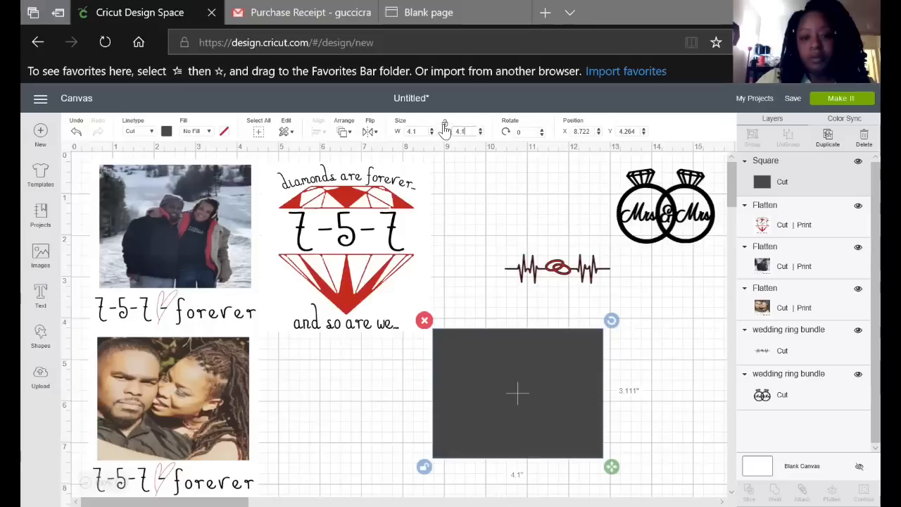
key("Return")
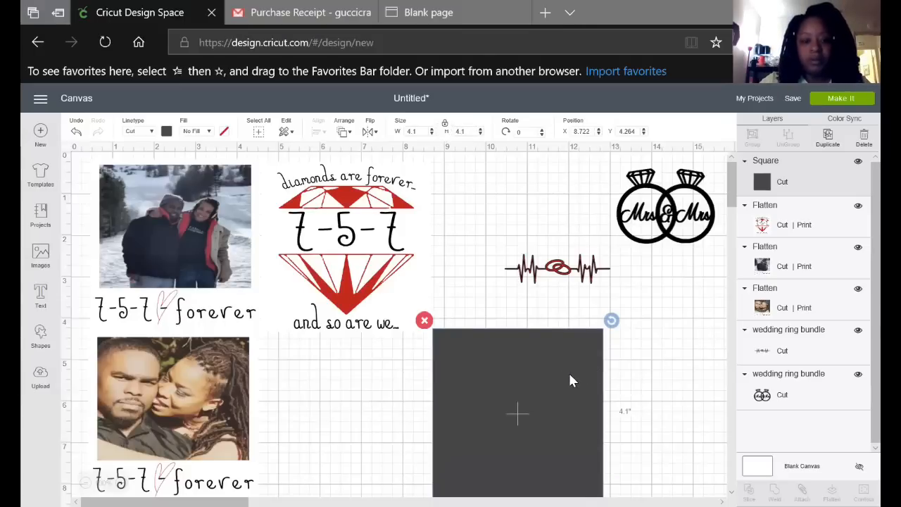
left_click_drag(571, 377, 601, 347)
Bring the heartbeat ring graphic in front of the square and place it on the square at about X 10.325, Y 5.022
left_click(572, 271)
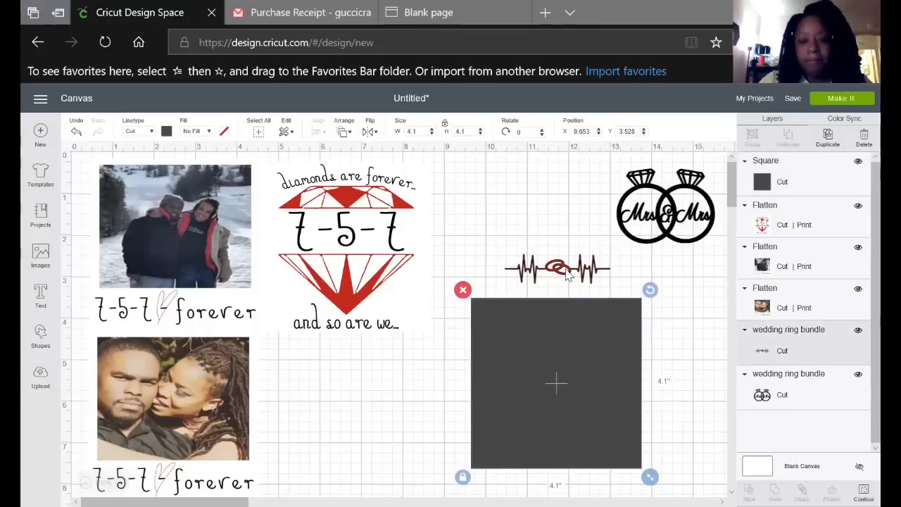
left_click_drag(571, 271, 453, 411)
right_click(420, 409)
left_click(459, 348)
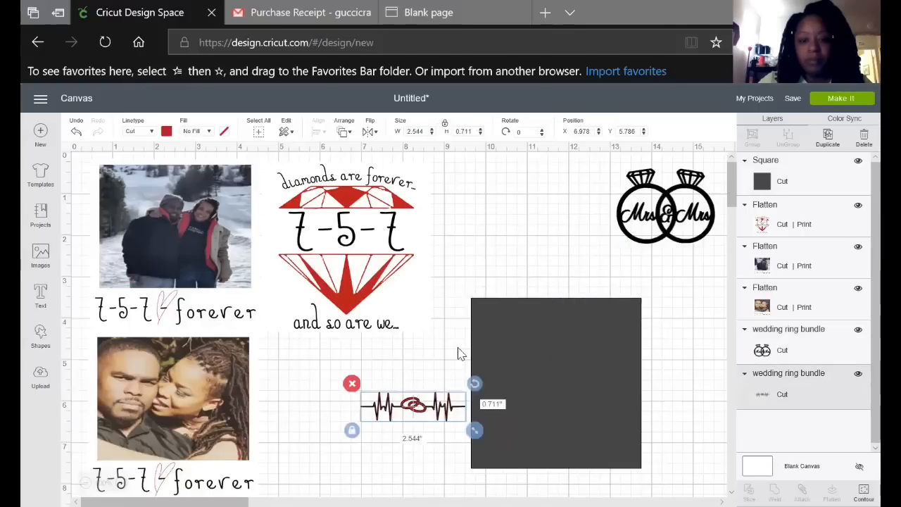
left_click_drag(444, 409, 474, 389)
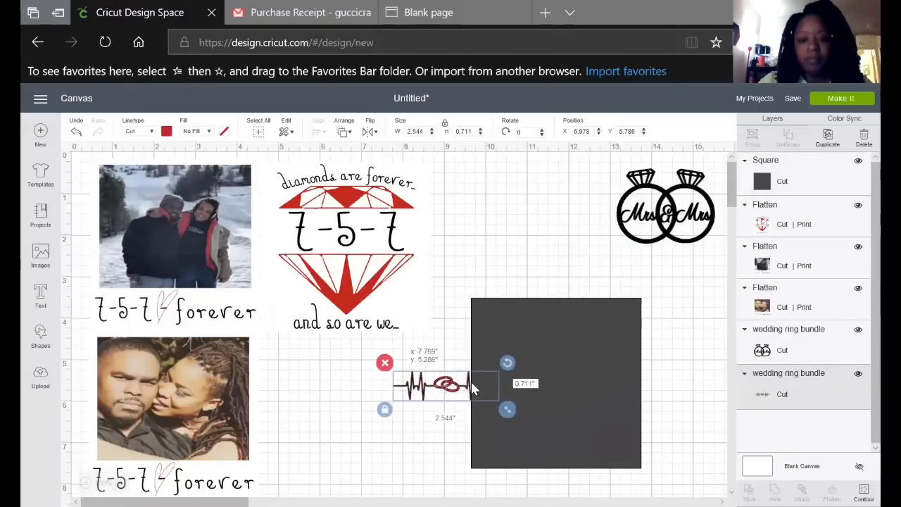
right_click(467, 394)
left_click(493, 393)
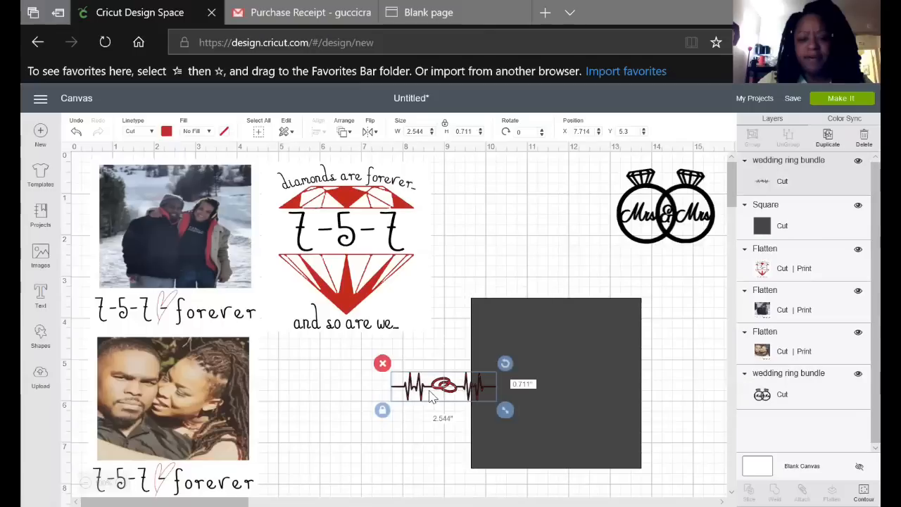
left_click_drag(415, 394, 540, 378)
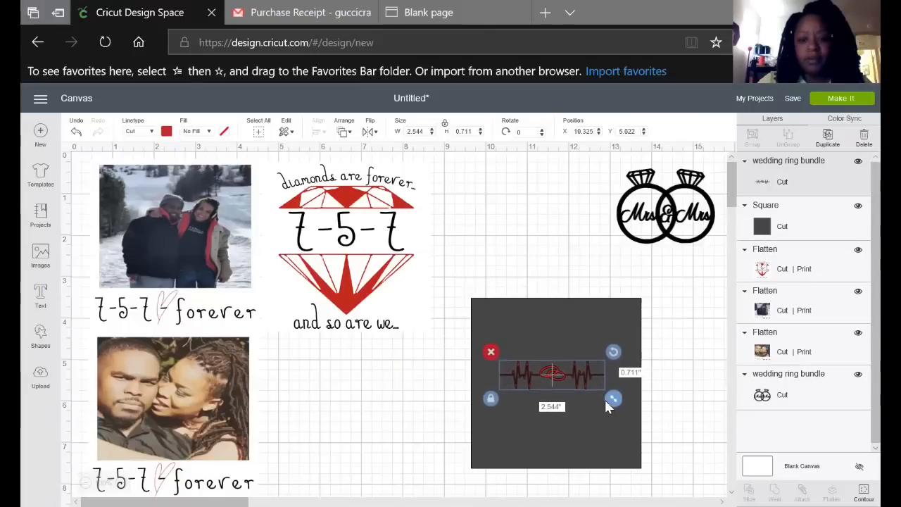
Enlarge the heartbeat ring graphic to about 4.044 by 1.13 in and position it across the square at about X 9.672, Y 5.022
left_click_drag(613, 398, 647, 414)
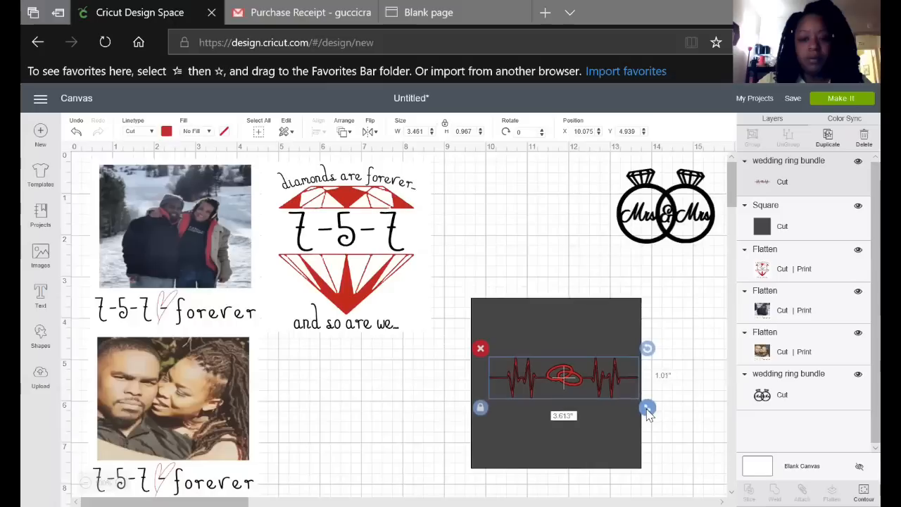
mouse_move(604, 386)
left_mouse_down()
mouse_move(598, 401)
mouse_move(649, 418)
mouse_move(590, 386)
left_mouse_up()
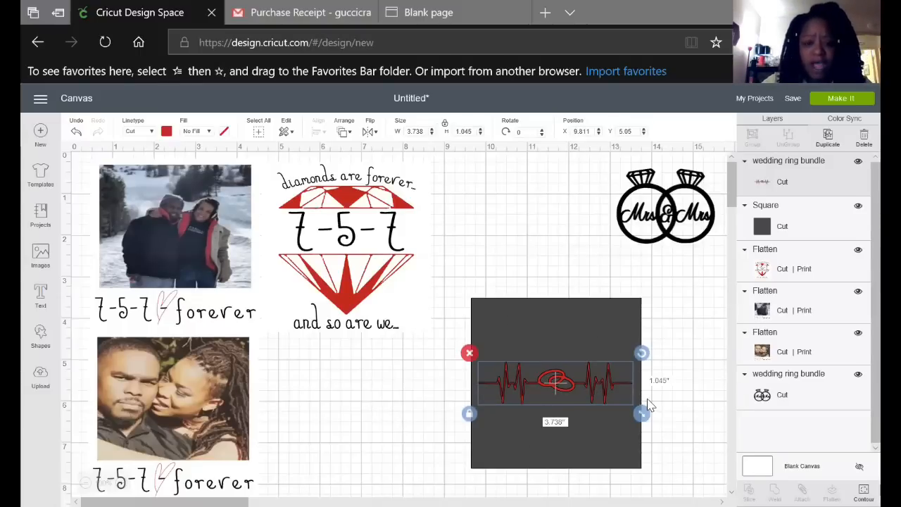
scroll(648, 403, "down", 1)
scroll(648, 402, "up", 1)
scroll(648, 402, "down", 1)
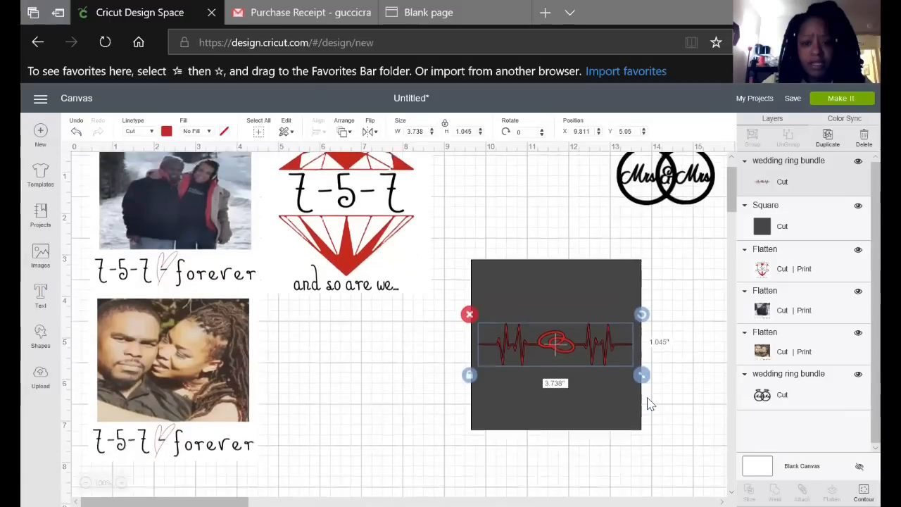
left_click_drag(645, 364, 654, 371)
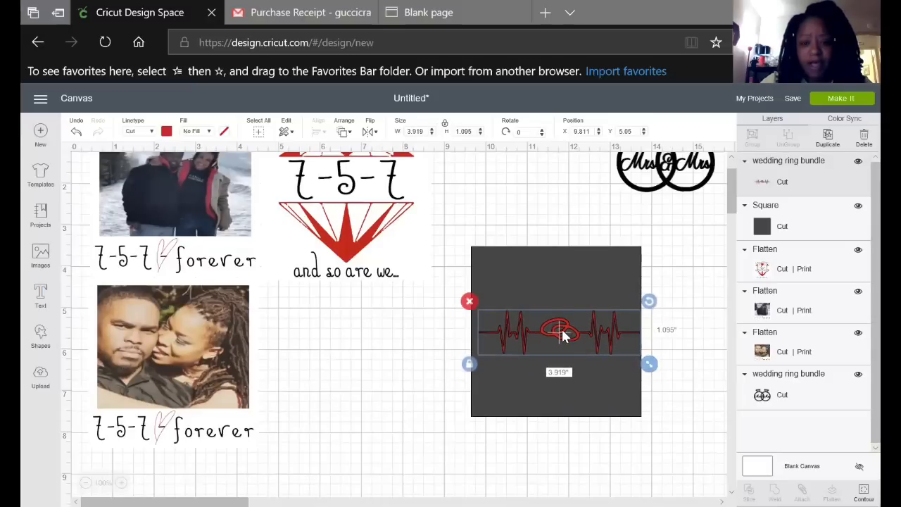
left_click_drag(563, 336, 559, 336)
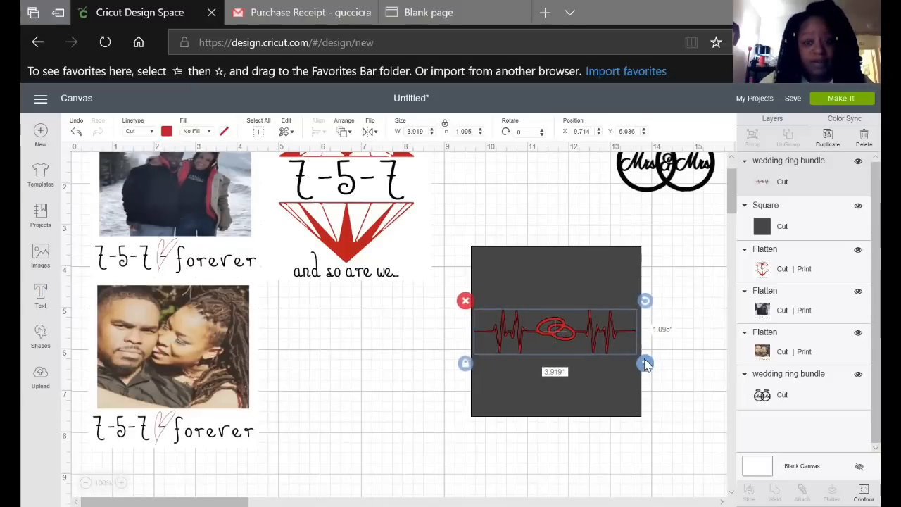
left_click_drag(646, 364, 652, 364)
left_click(688, 359)
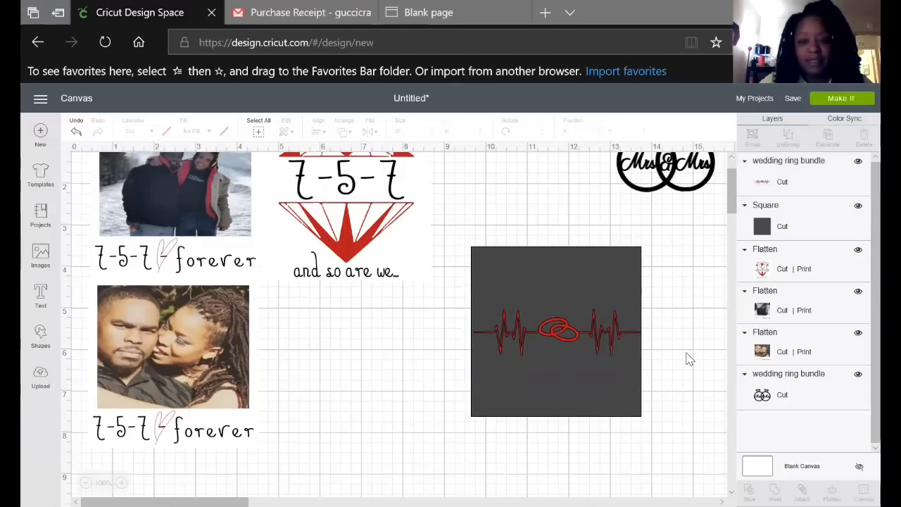
left_click(554, 338)
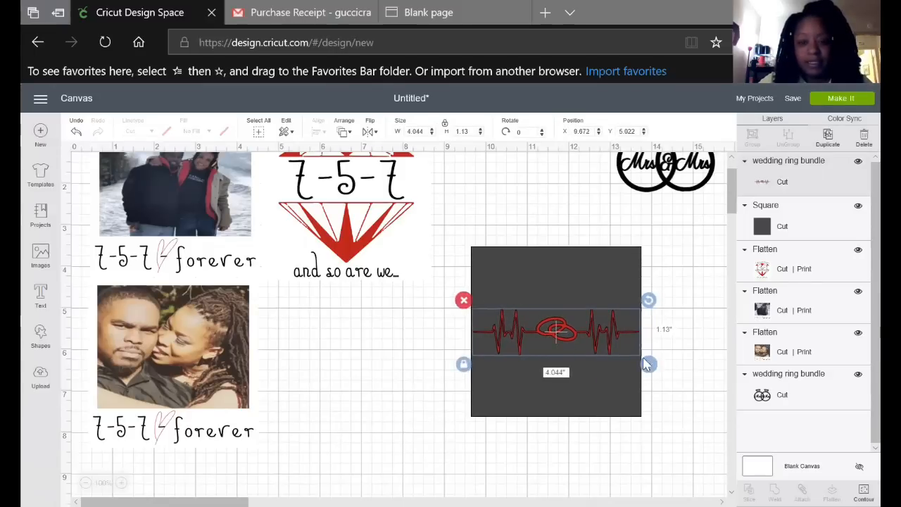
Centre the heartbeat ring graphic horizontally with the square
left_click(723, 377)
left_click_drag(461, 240, 670, 429)
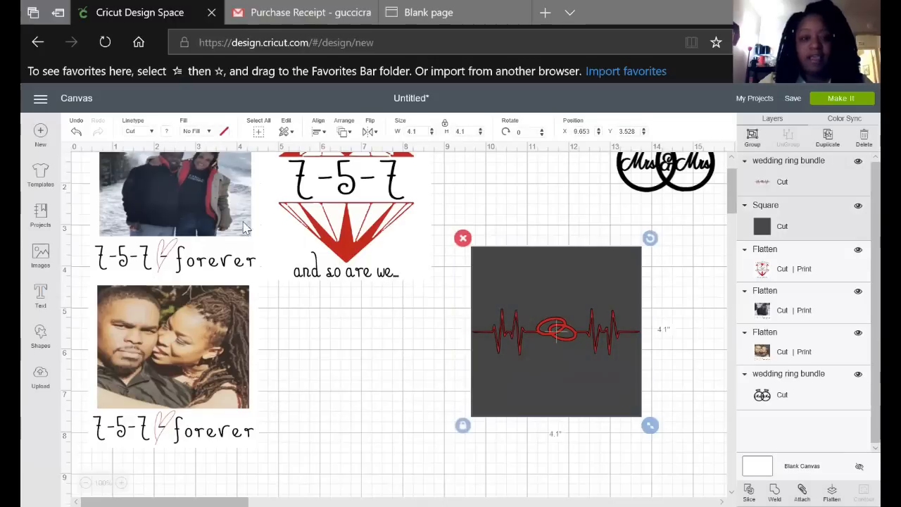
left_click(318, 133)
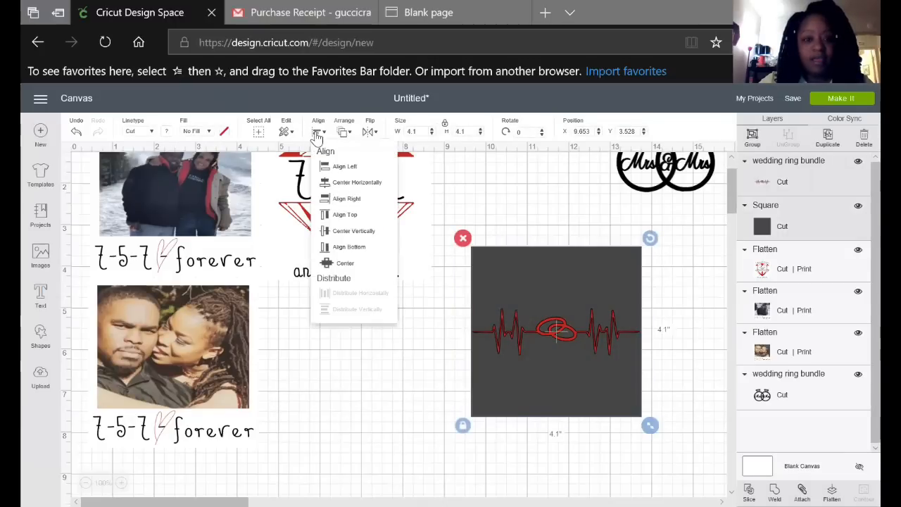
left_click(333, 187)
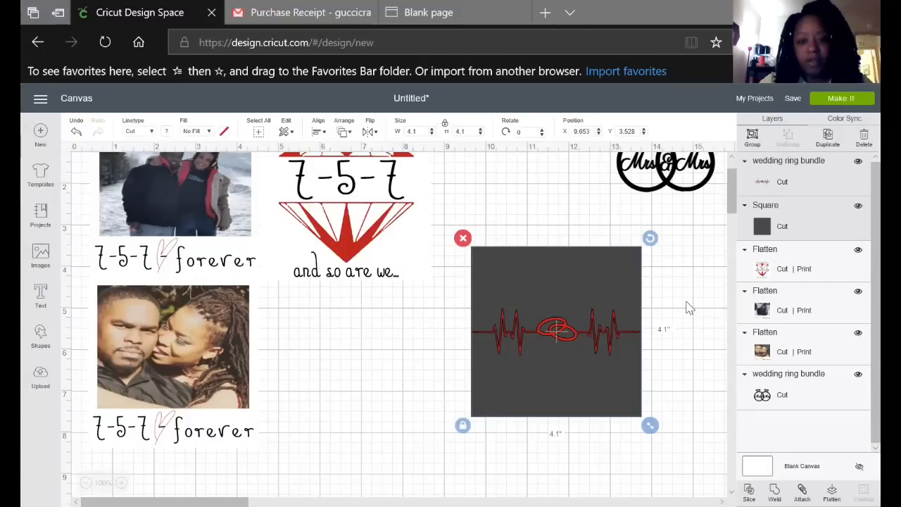
Group the heartbeat ring graphic with the square and move the group to about X 9.139, Y 3.431
left_click(454, 253)
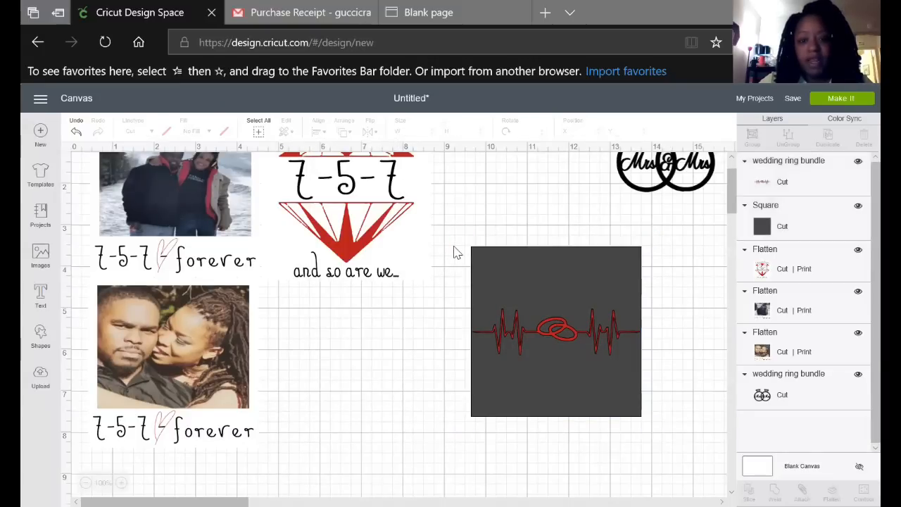
left_click_drag(454, 232, 725, 338)
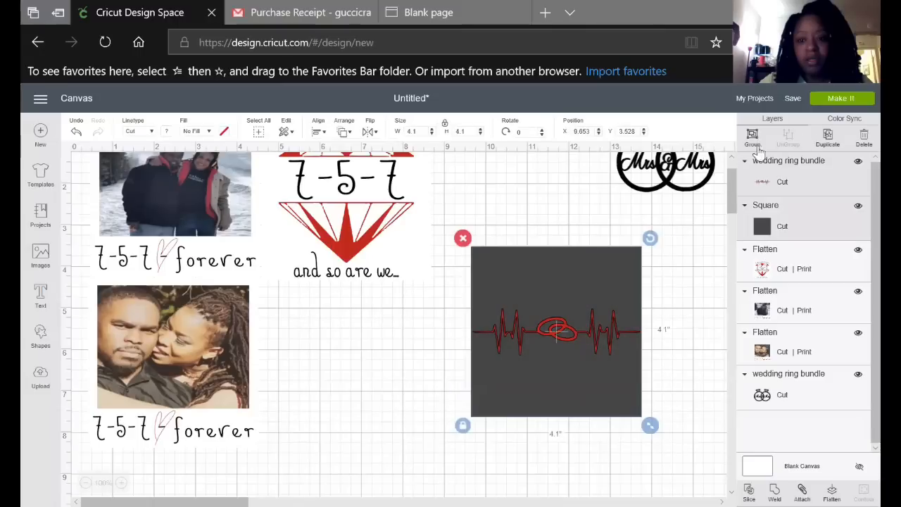
left_click(752, 148)
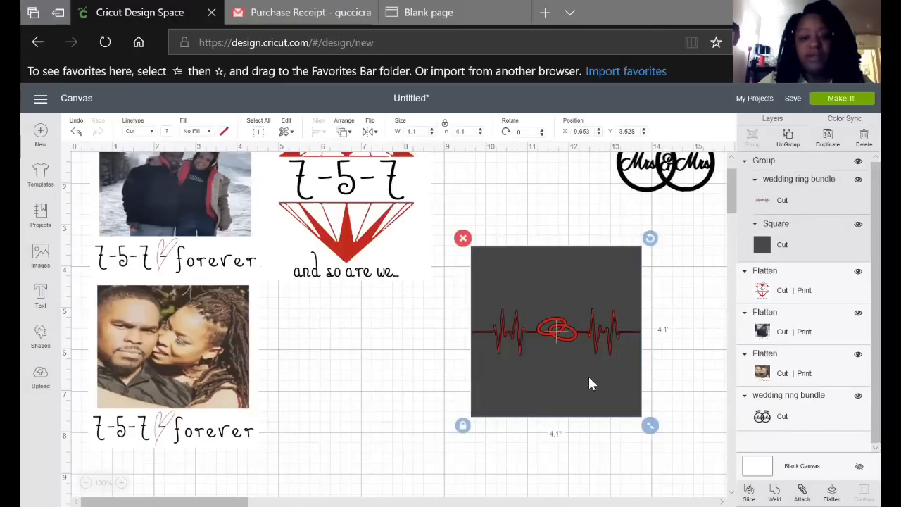
left_click_drag(588, 374, 573, 381)
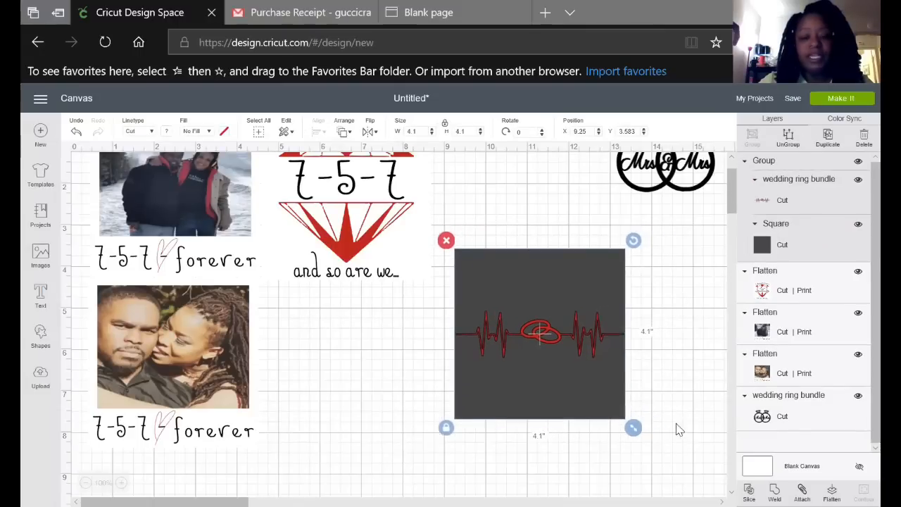
mouse_move(609, 414)
left_mouse_down()
mouse_move(610, 402)
mouse_move(617, 410)
mouse_move(603, 403)
left_mouse_up()
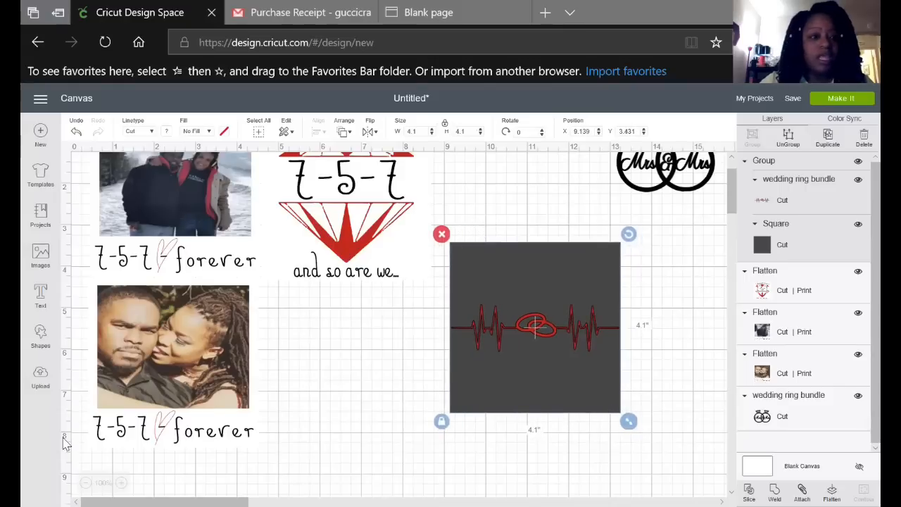
Add the text "You Are The Only One" in the A Perfect Day font and move it to about X 5.158, Y 6.25
left_click(38, 296)
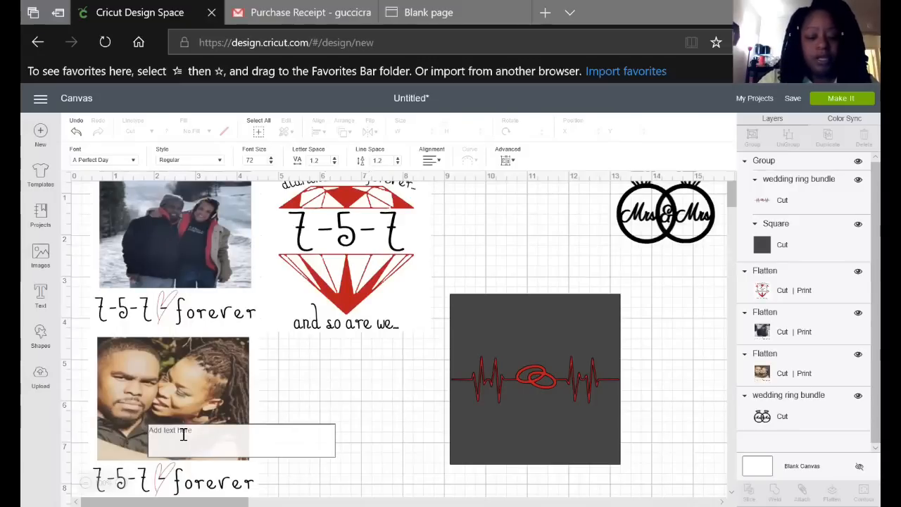
type("You")
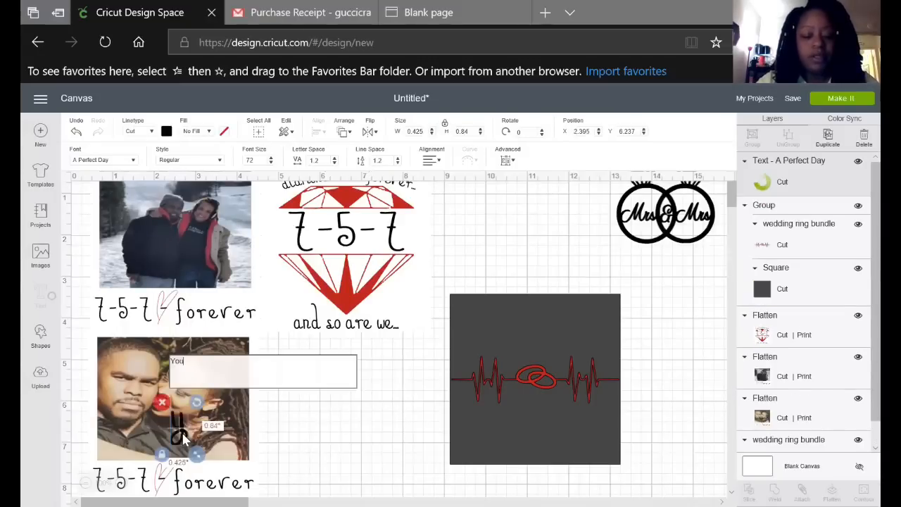
type("re")
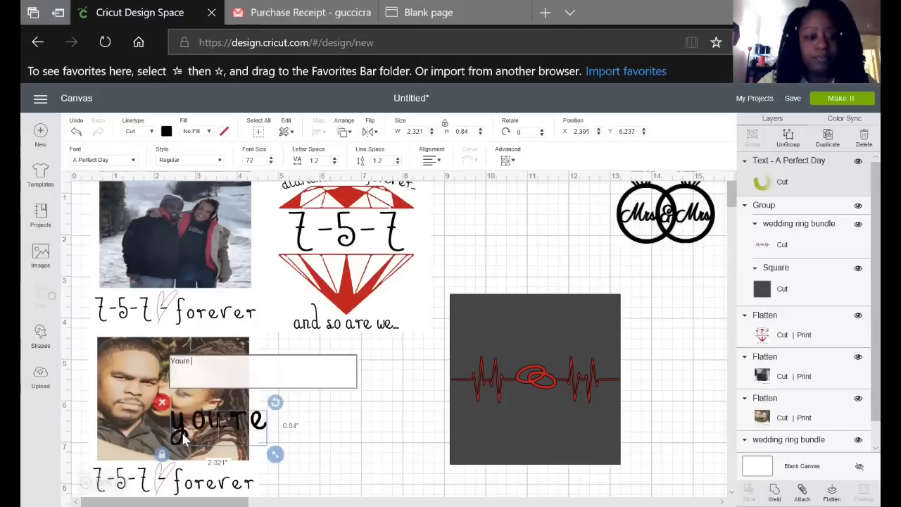
key("BackSpace")
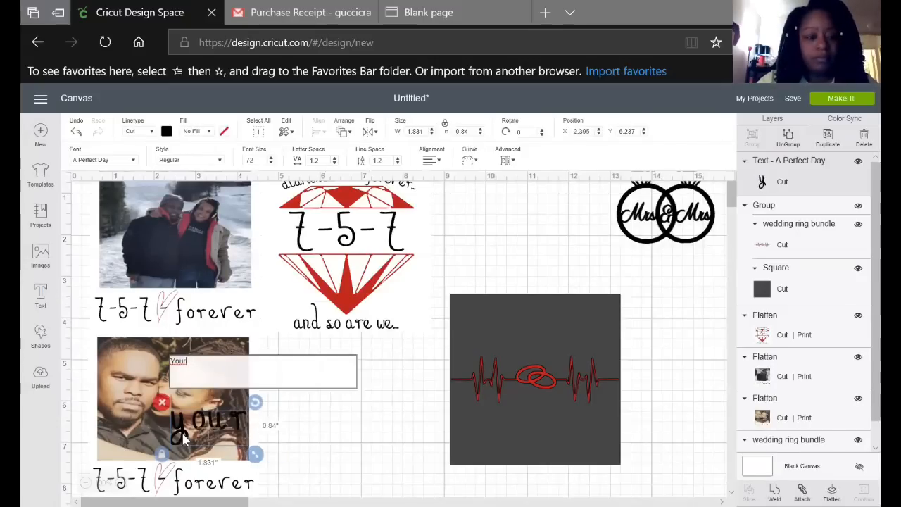
key("BackSpace")
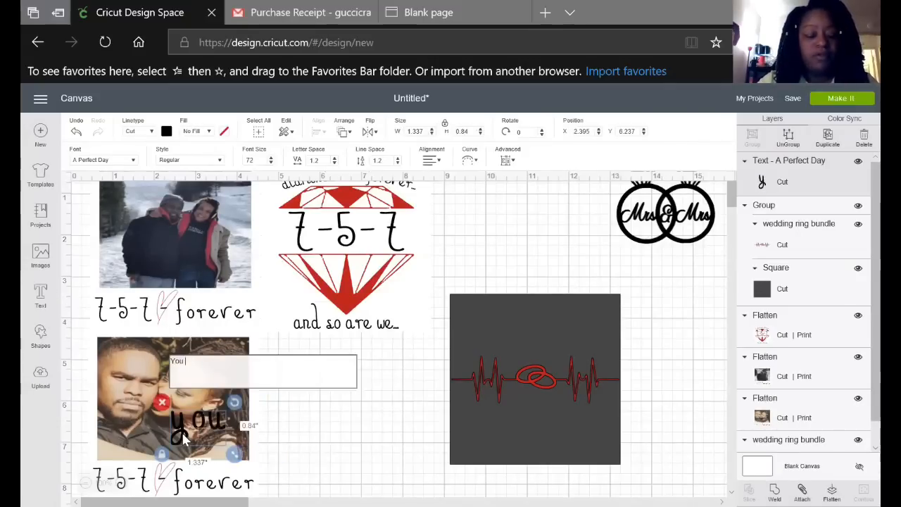
type("Are")
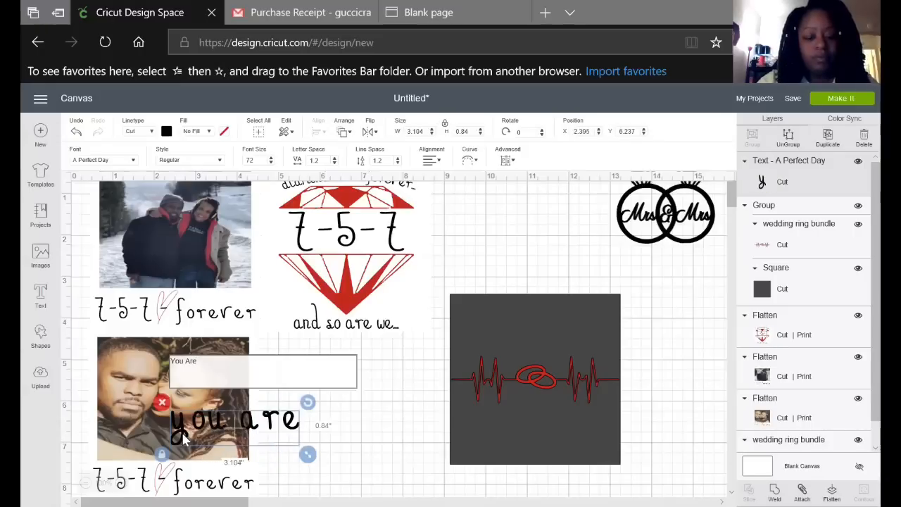
type(" The O")
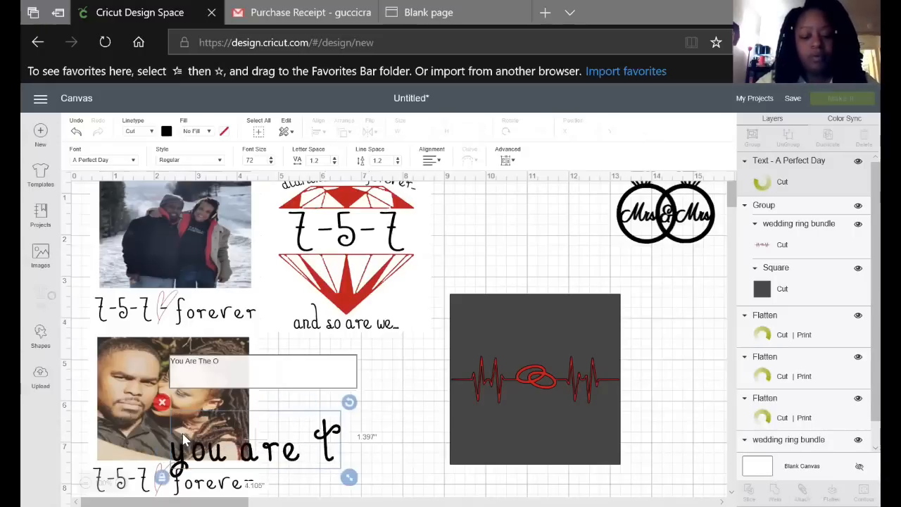
type("nly")
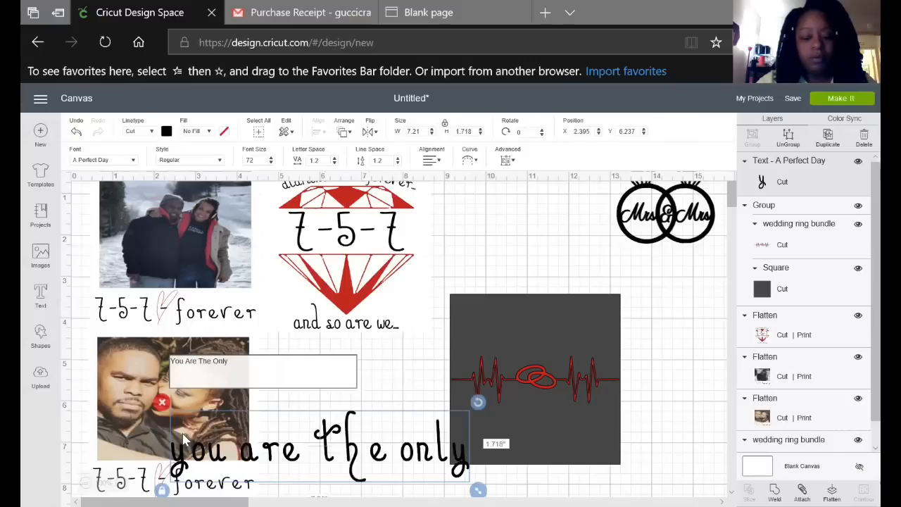
type(" 1")
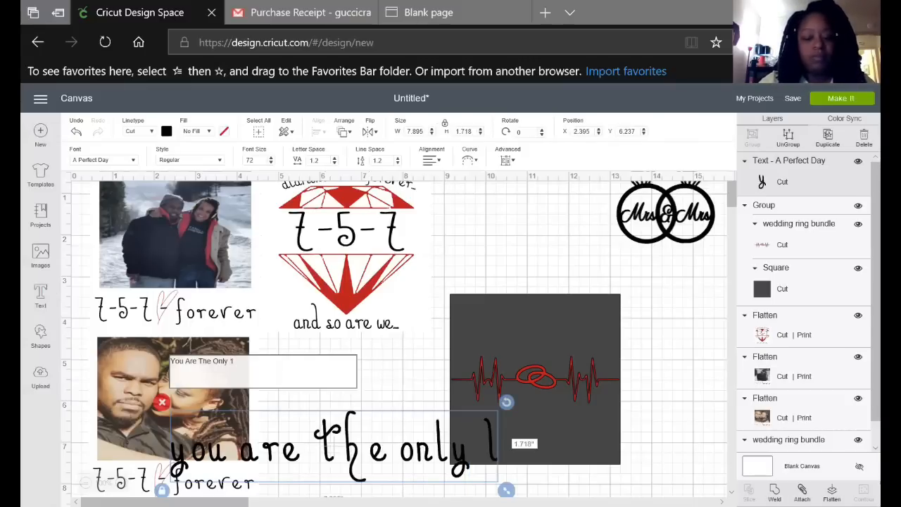
key("BackSpace")
type("One")
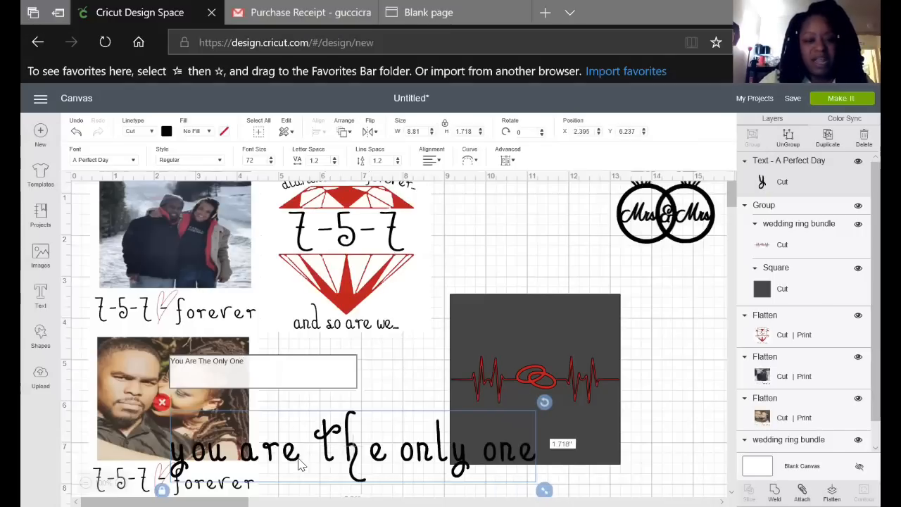
left_click_drag(299, 463, 418, 464)
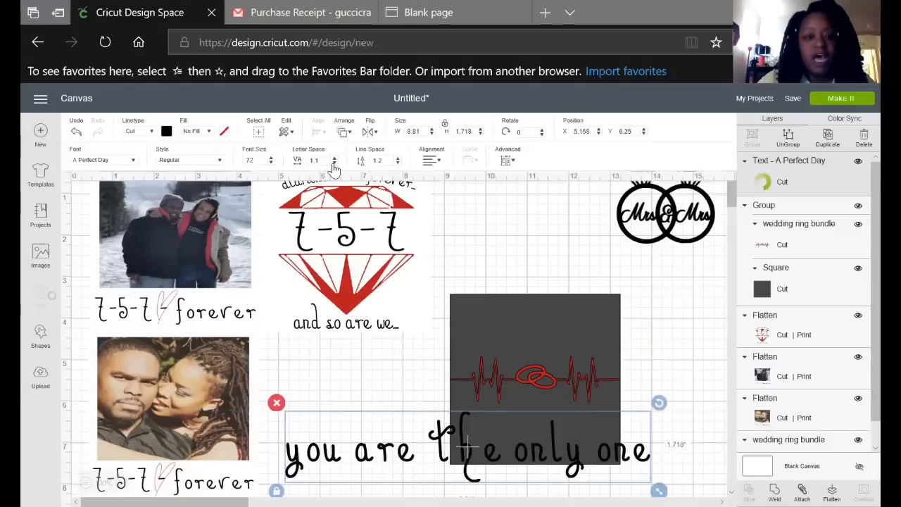
Tighten the letter spacing of the "You Are The Only One" text to 0.2
left_click(334, 163)
left_click(333, 164)
left_click(334, 163)
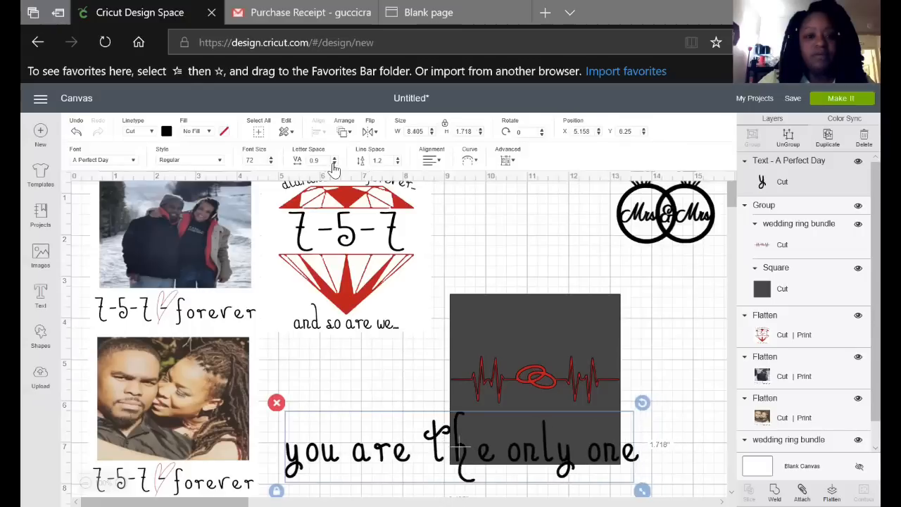
left_click(333, 164)
left_click(333, 163)
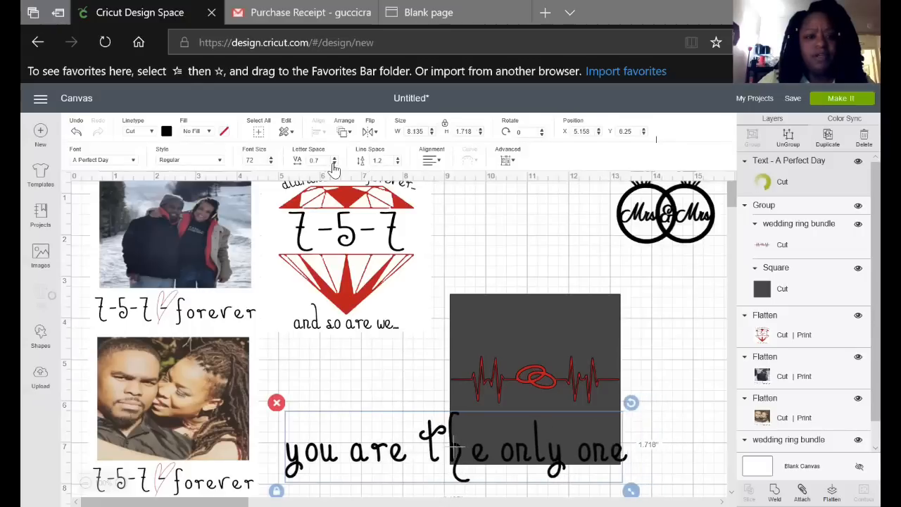
left_click(334, 164)
left_click(334, 163)
left_click(334, 164)
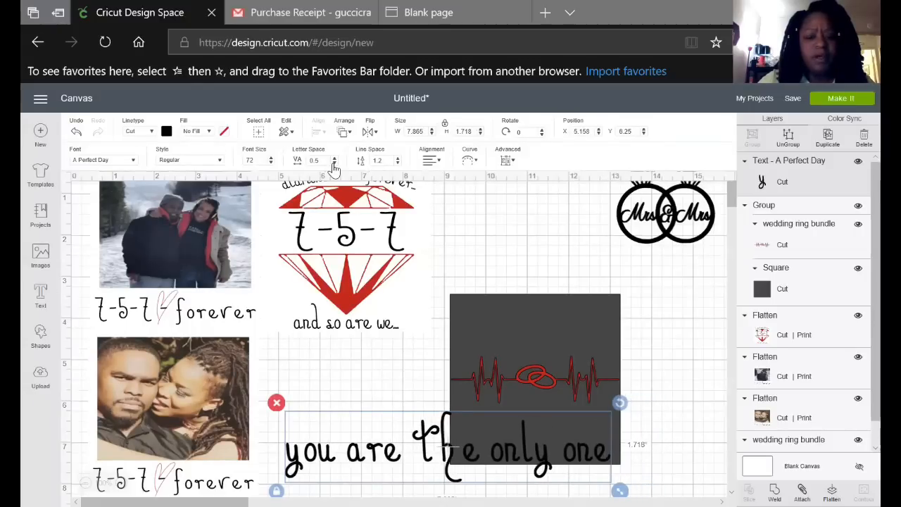
left_click(334, 163)
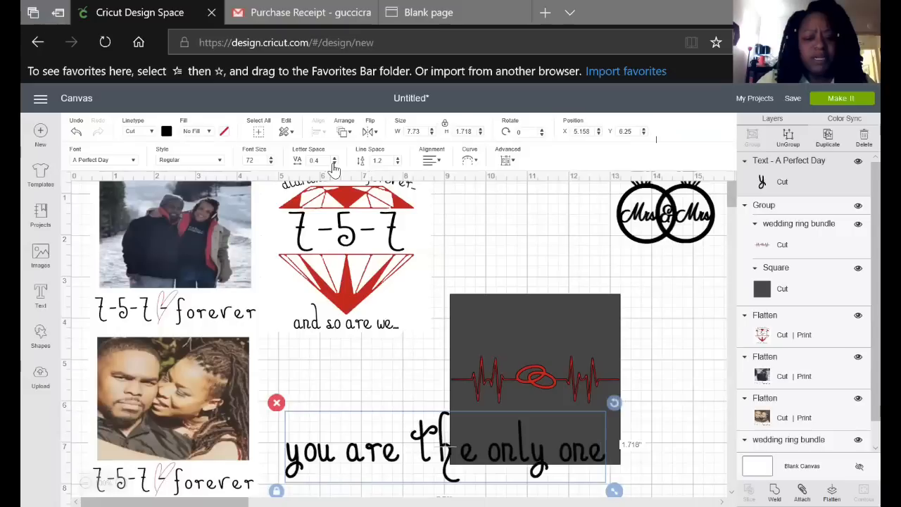
left_click(334, 163)
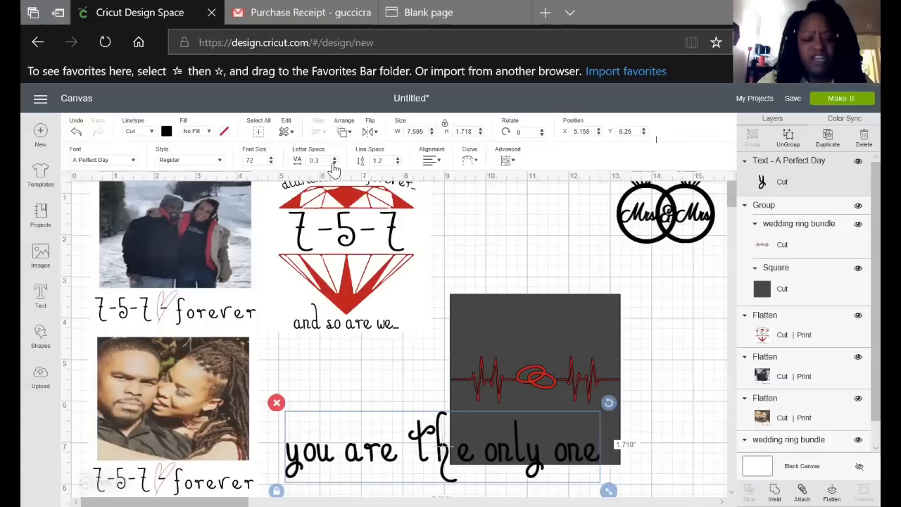
left_click(334, 163)
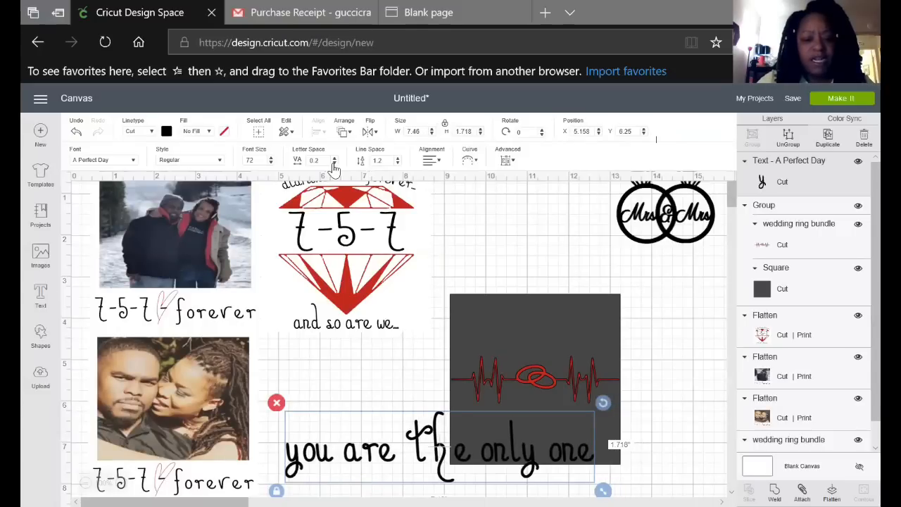
left_click(333, 164)
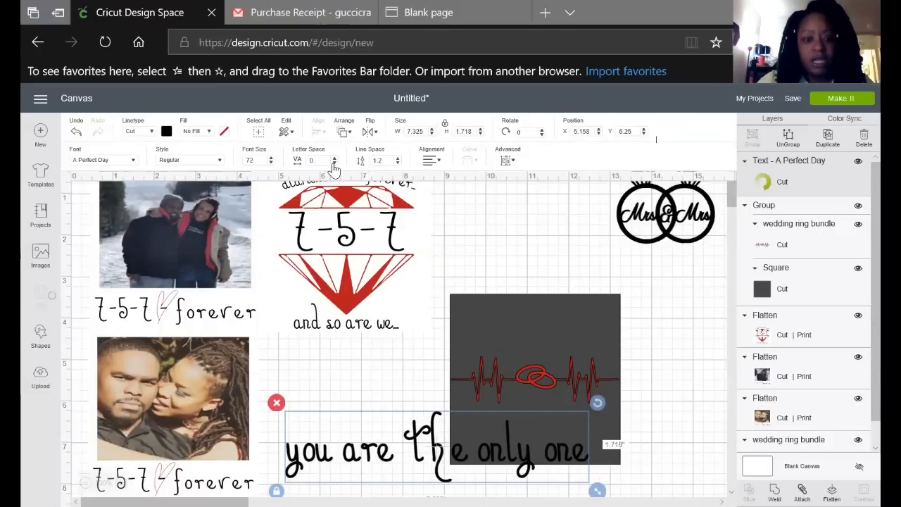
left_click(333, 164)
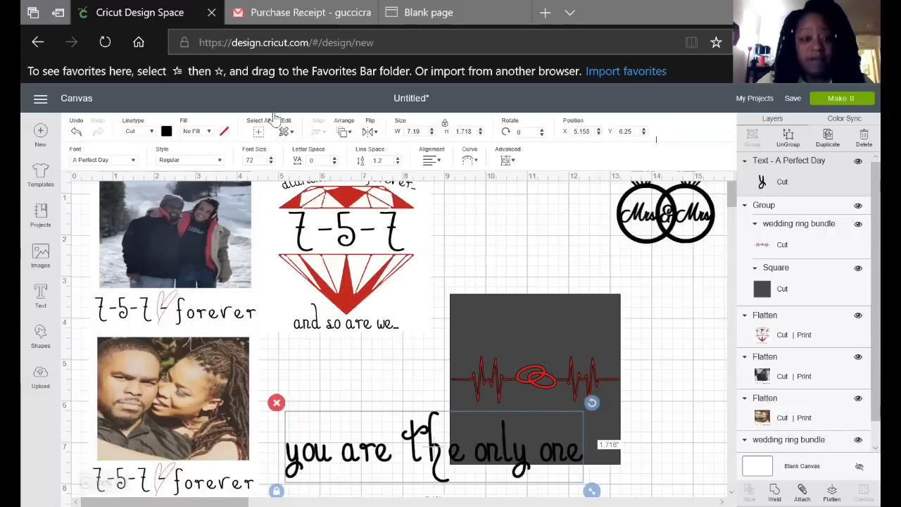
left_click(335, 161)
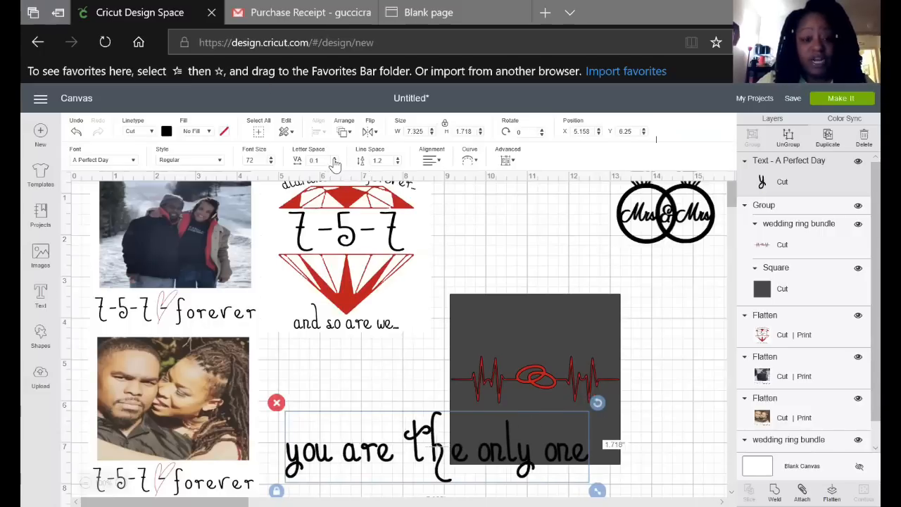
left_click(336, 161)
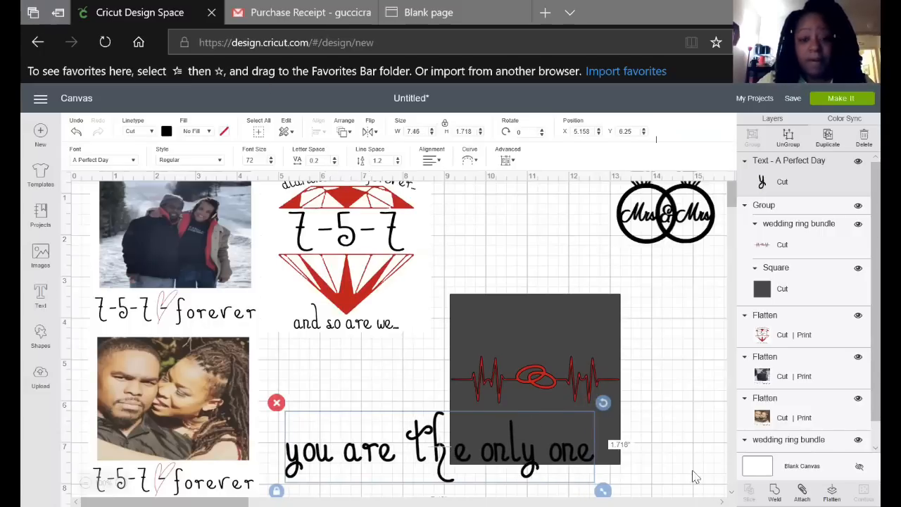
Shrink the "You Are The Only One" text to about 4.238 by 0.976 in and move the square group to about X 9.292, Y 4.125
left_click_drag(536, 436, 612, 343)
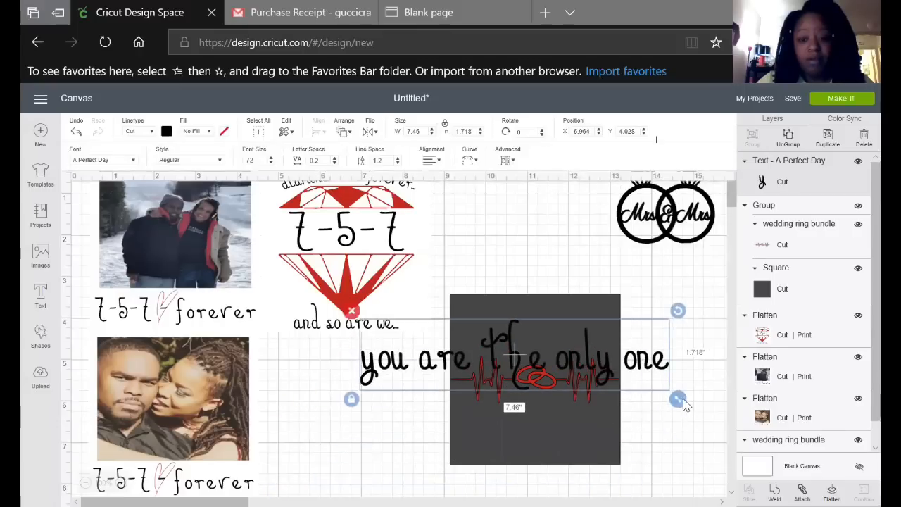
left_click_drag(684, 405, 539, 377)
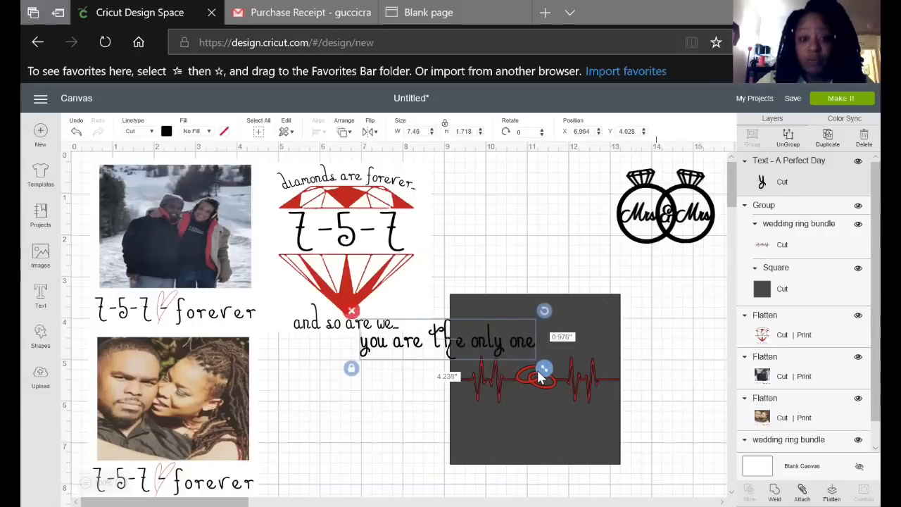
left_click_drag(485, 346, 491, 377)
Resize the text to about 3.877 by 1.147 in and place it above the heartbeat line on the square at about X 9.45, Y 4.389
left_click_drag(457, 347, 542, 364)
left_click_drag(628, 393, 614, 385)
left_click_drag(575, 360, 583, 357)
left_click_drag(623, 383, 633, 405)
left_click_drag(634, 401, 634, 397)
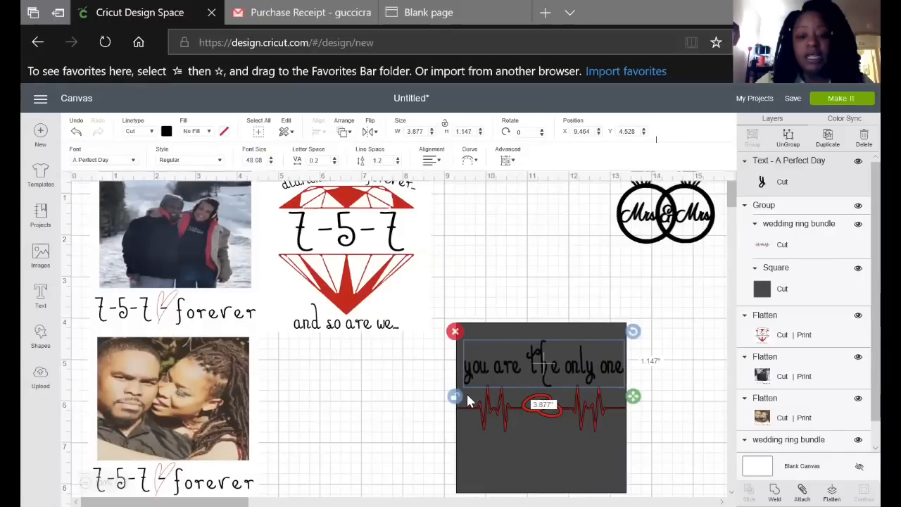
left_click_drag(506, 367, 502, 362)
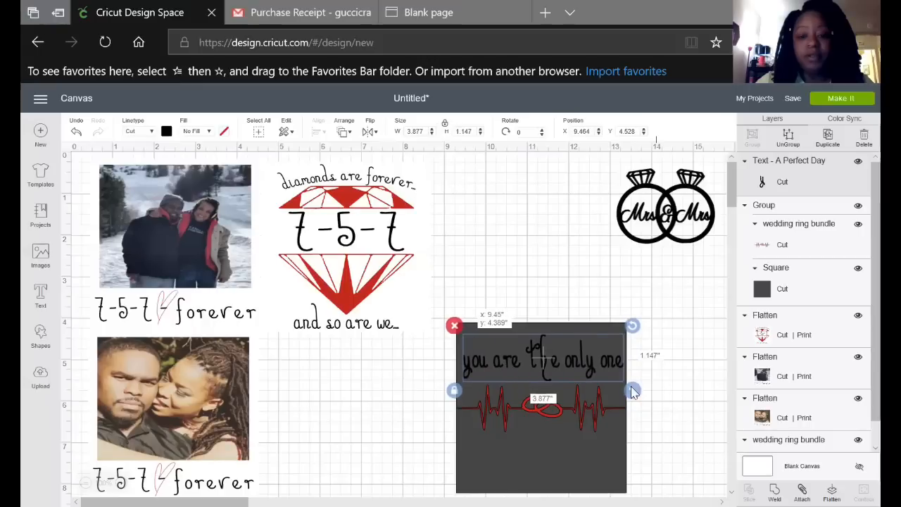
Centre the "You Are The Only One" text horizontally with the heartbeat square group
left_click(689, 389)
scroll(694, 396, "down", 2)
scroll(694, 396, "down", 2)
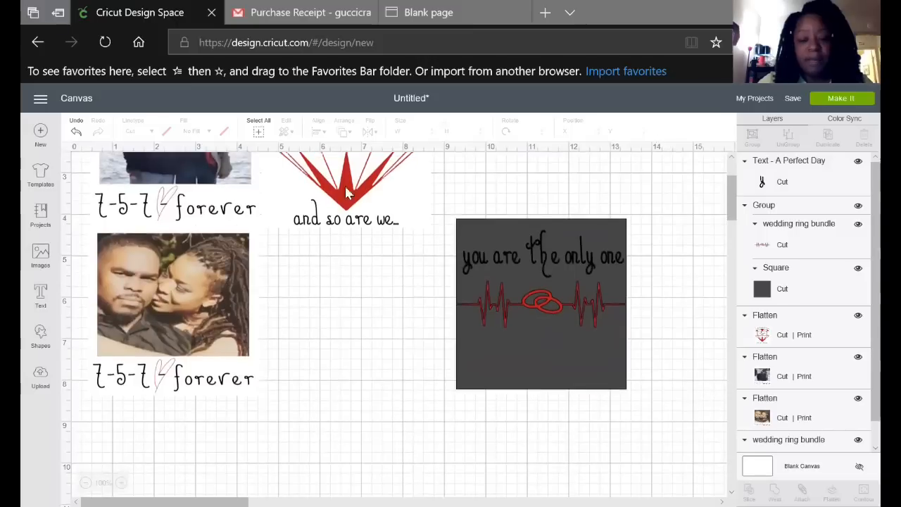
left_click_drag(442, 206, 634, 395)
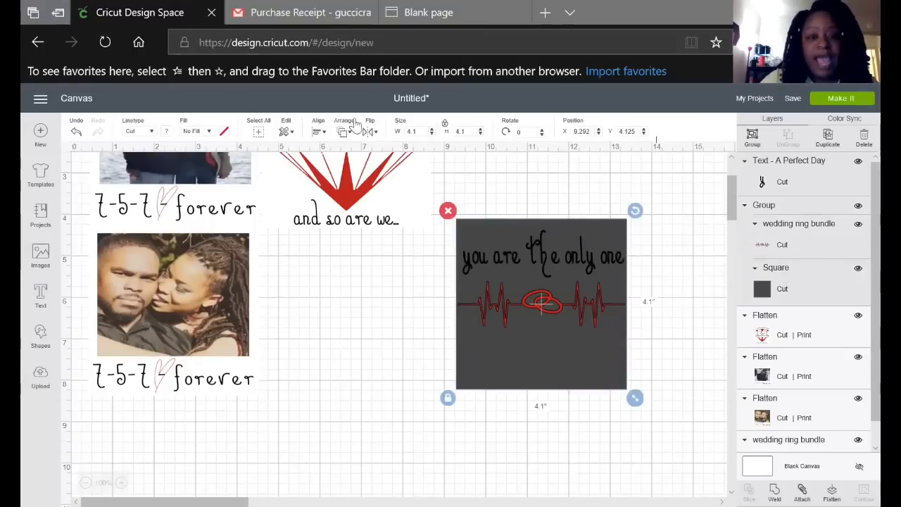
left_click(321, 133)
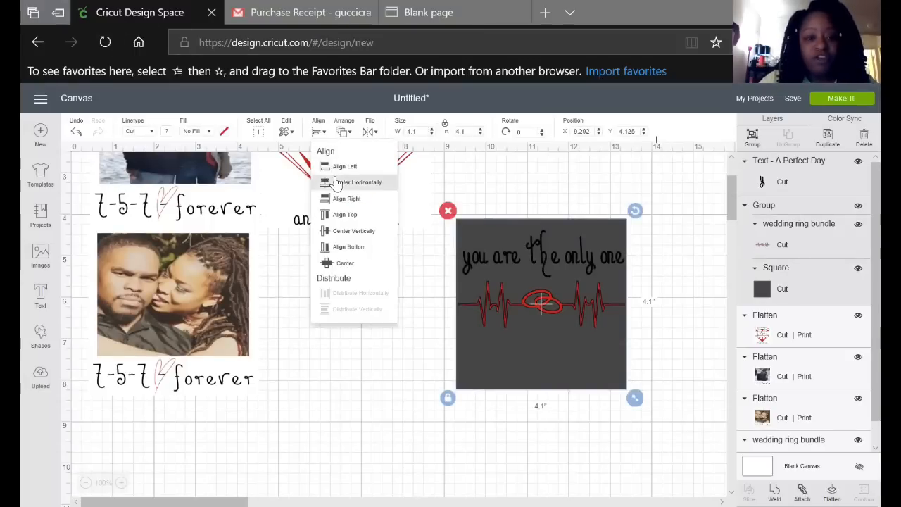
left_click(335, 182)
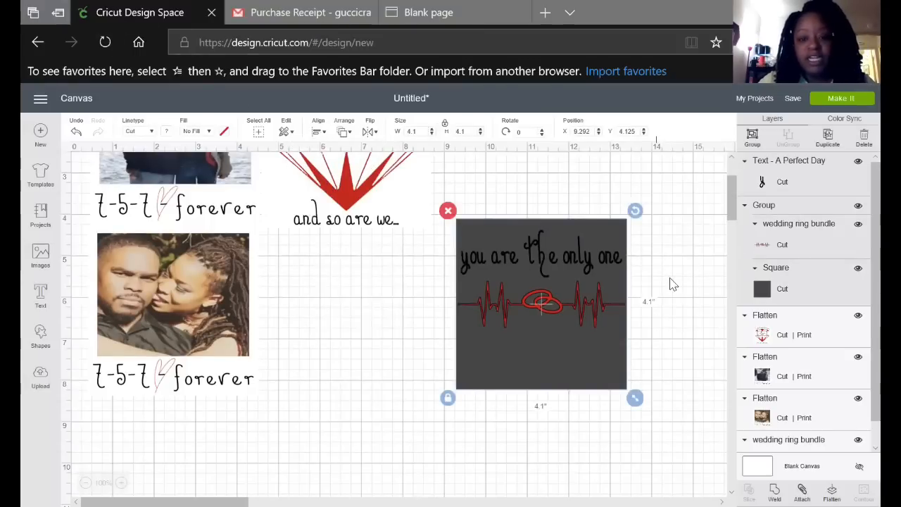
Group the "You Are The Only One" text with the heartbeat square group
left_click(438, 229)
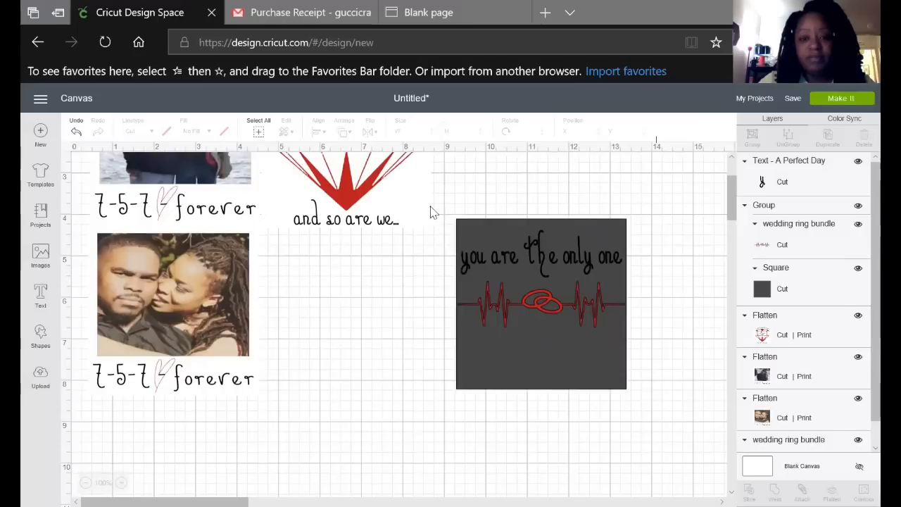
left_click_drag(490, 380, 659, 388)
left_click(753, 138)
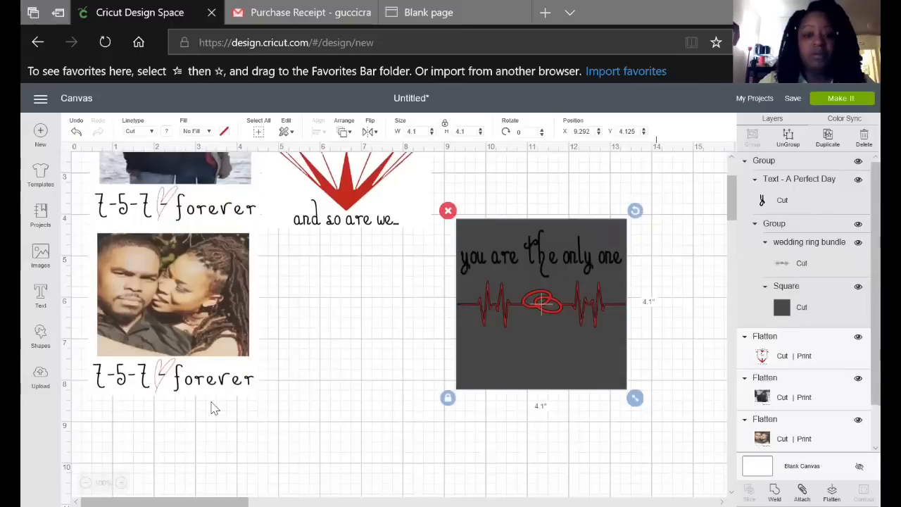
Add a new text object reading "my heart beats for"
left_click(40, 292)
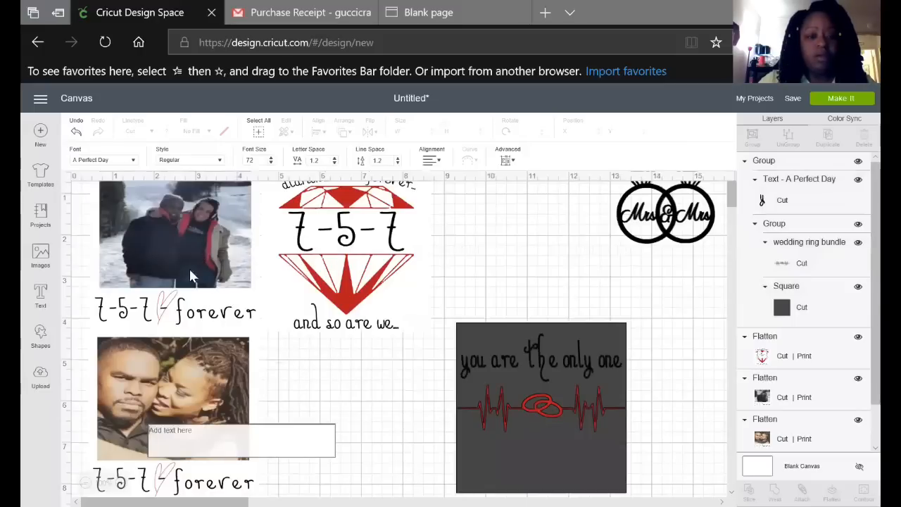
type("my he")
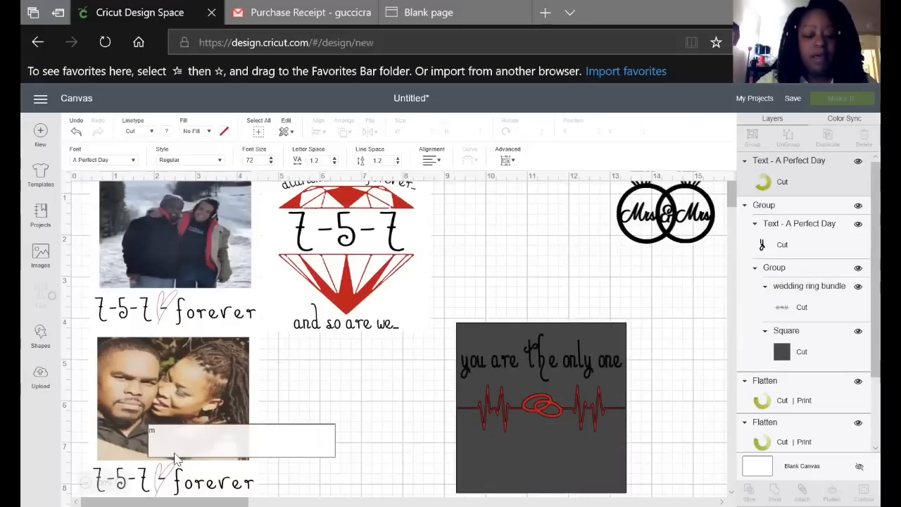
type("art")
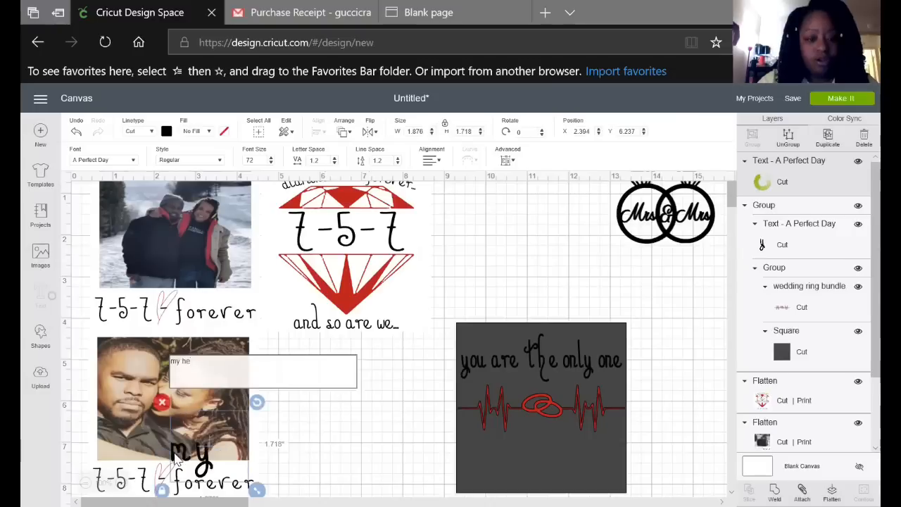
type(" beat")
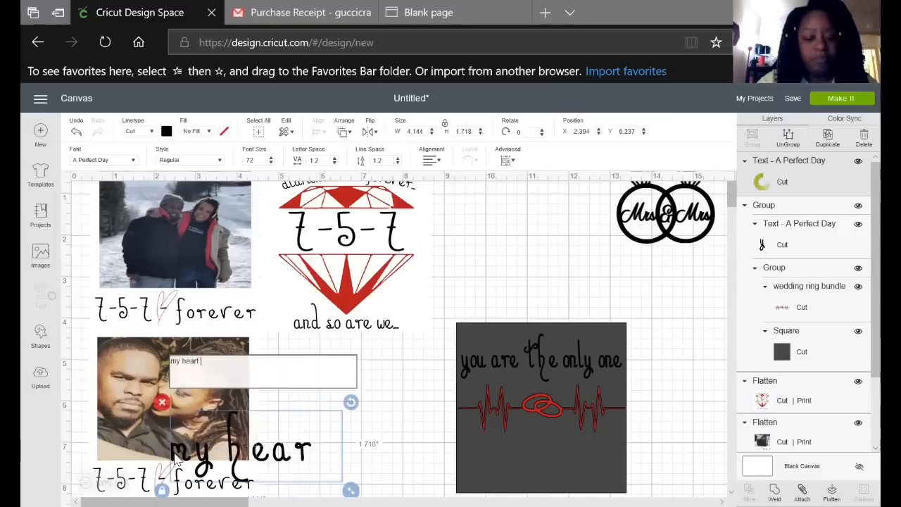
type("s for")
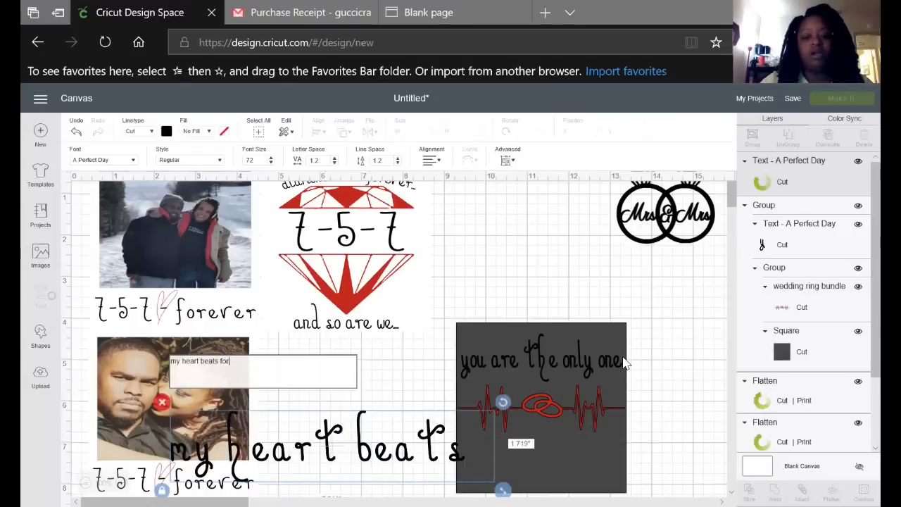
scroll(623, 362, "down", 3)
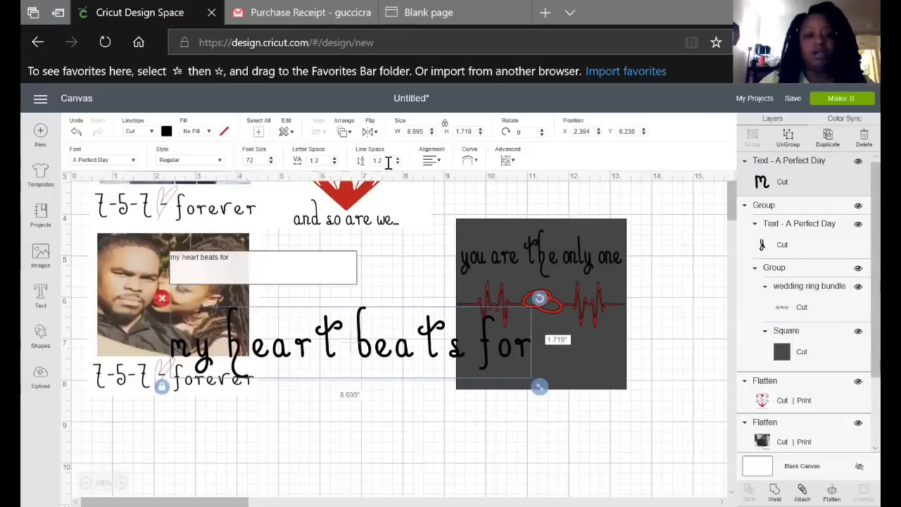
Tighten the letter spacing of the "my heart beats for" text to 0.1 and move it to about X 5.602, Y 6.986
left_click(334, 164)
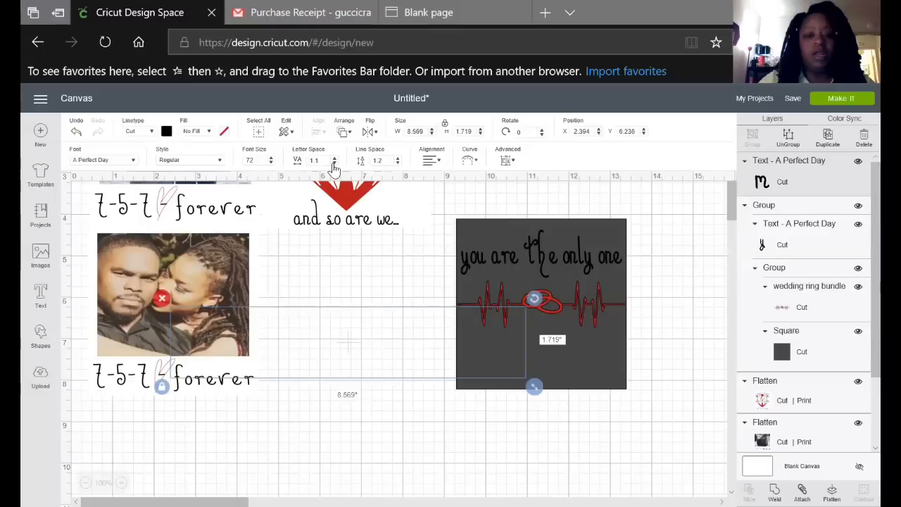
left_click(334, 164)
left_click(334, 164)
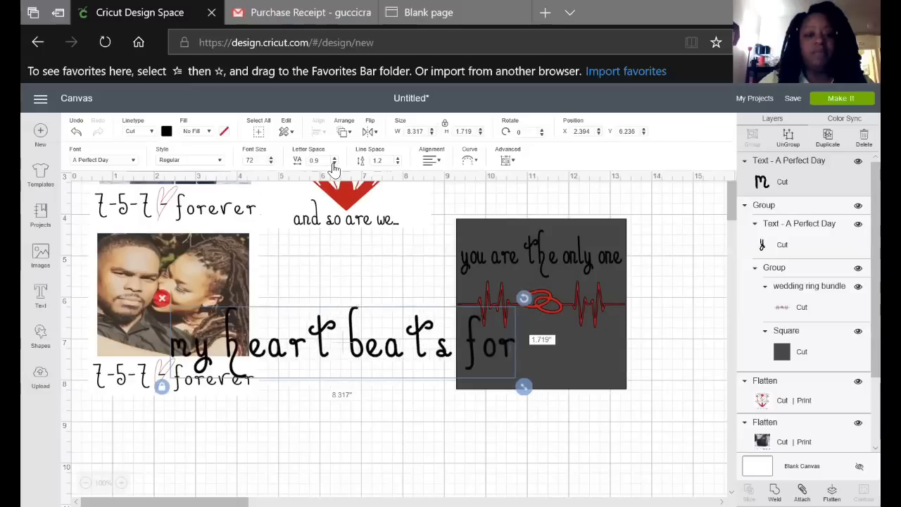
left_click(334, 164)
left_click(333, 164)
left_click(334, 164)
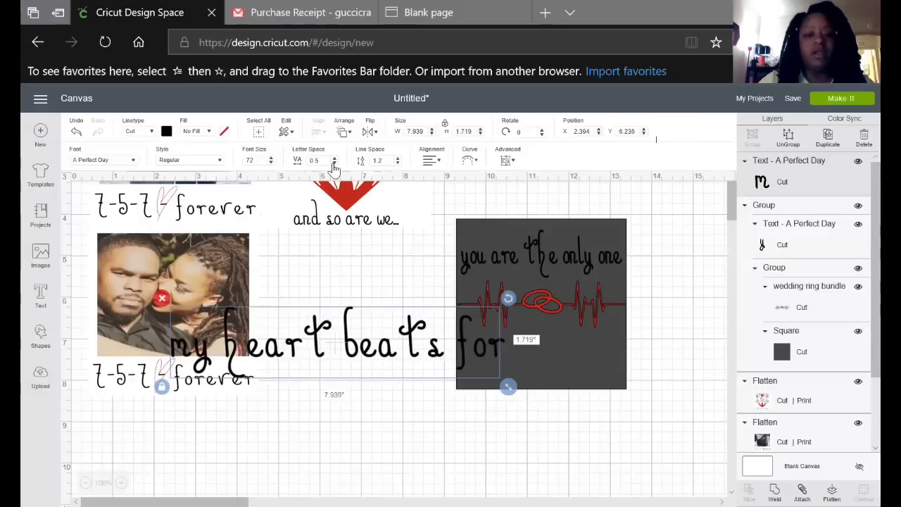
left_click(334, 163)
left_click(334, 163)
left_click(334, 163)
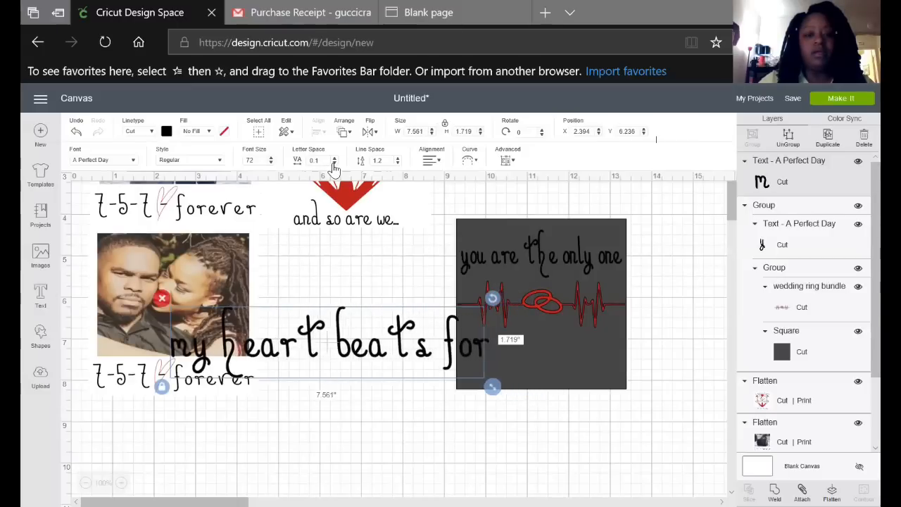
left_click(334, 163)
left_click(334, 163)
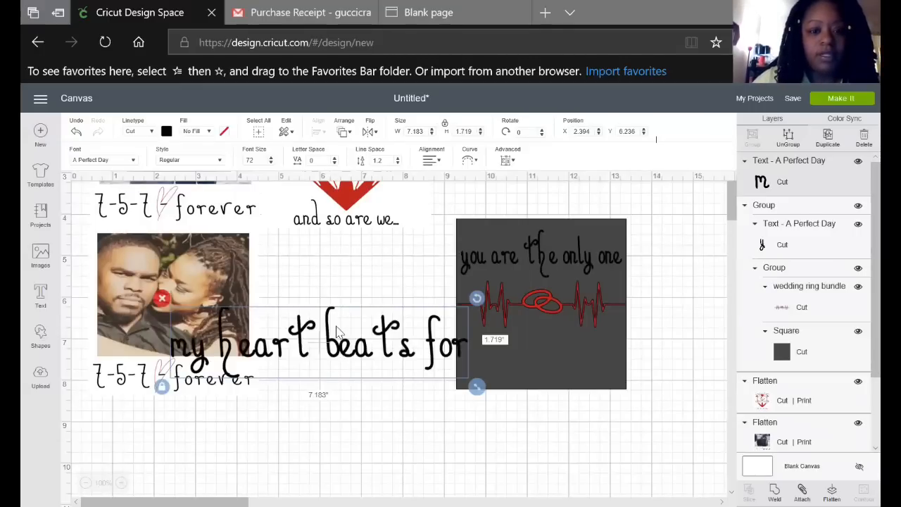
left_click_drag(337, 330, 471, 360)
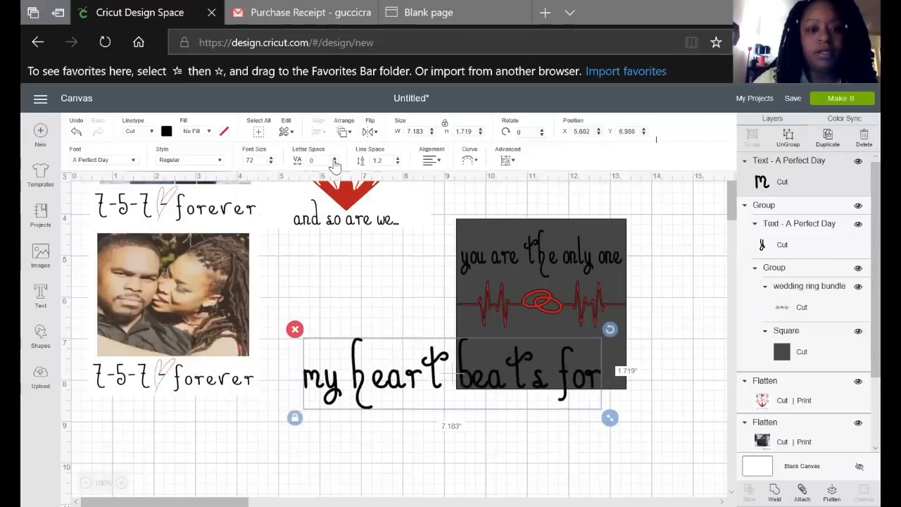
left_click(335, 162)
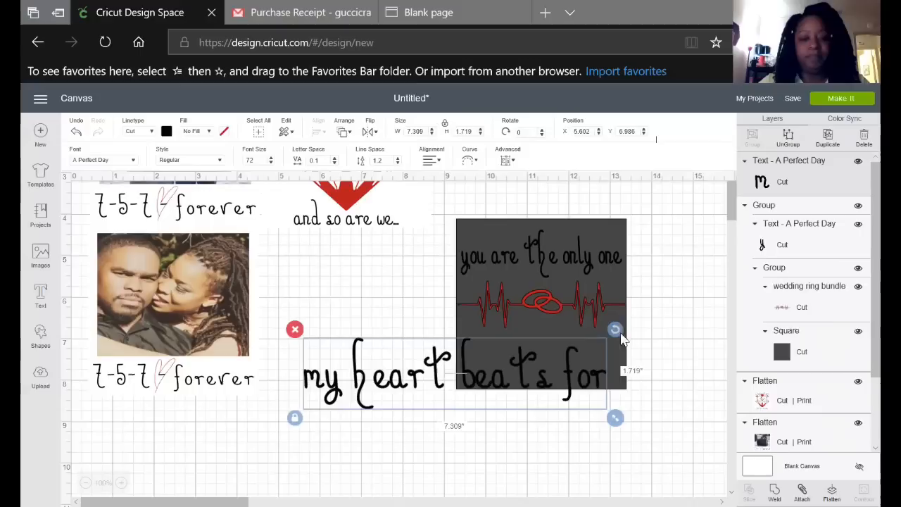
Resize the "my heart beats for" text to about 3.907 by 1.187 in and place it below the heartbeat line at about X 9.408, Y 6.819
left_click_drag(614, 415, 504, 412)
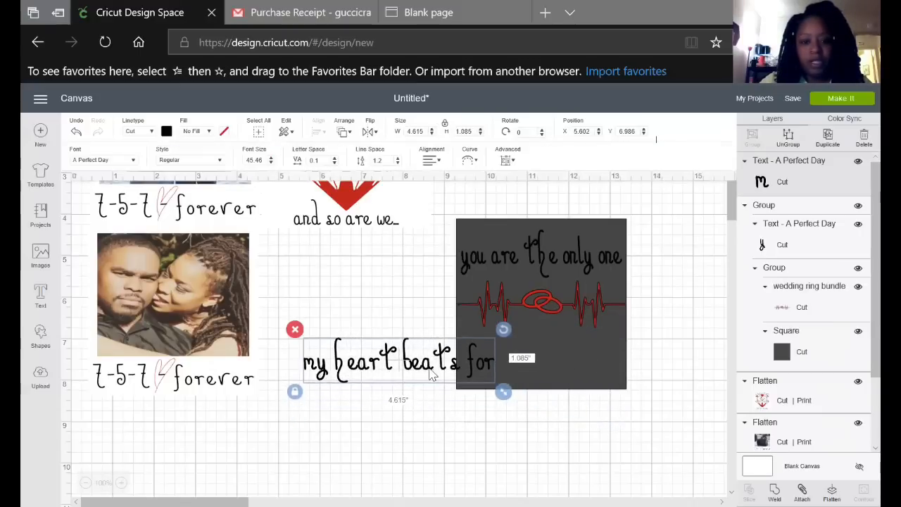
left_click_drag(424, 371, 563, 371)
left_click_drag(643, 389, 611, 382)
left_click_drag(563, 357, 580, 364)
left_click_drag(630, 385, 631, 396)
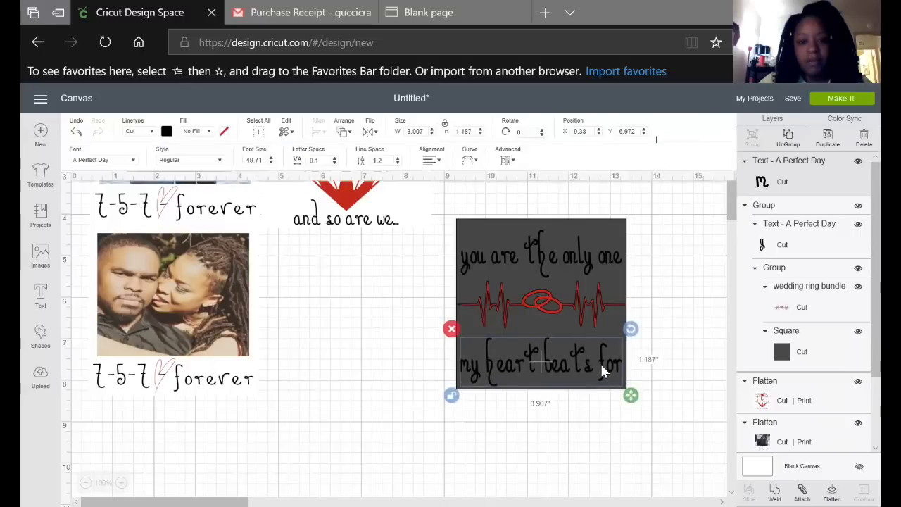
left_click_drag(600, 359, 602, 354)
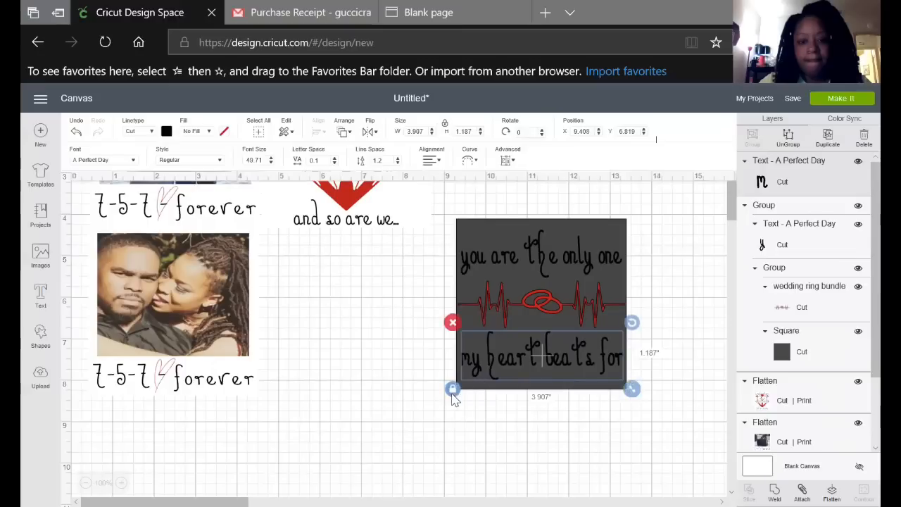
left_click(543, 405)
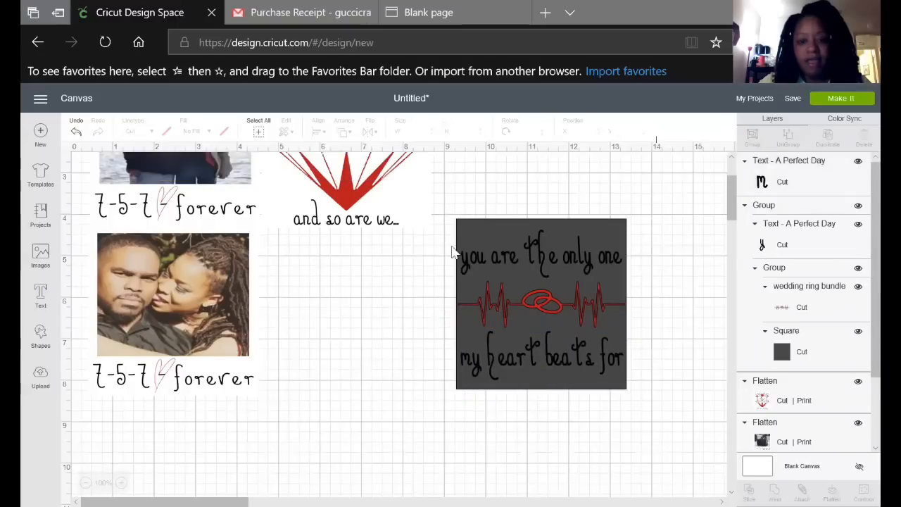
Centre the "my heart beats for" text horizontally with the heartbeat square group
left_click_drag(445, 222, 643, 405)
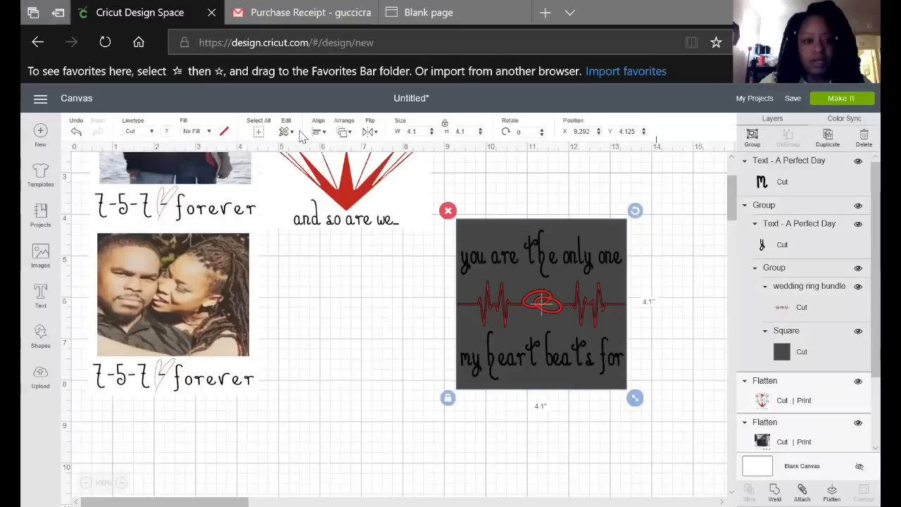
left_click(319, 132)
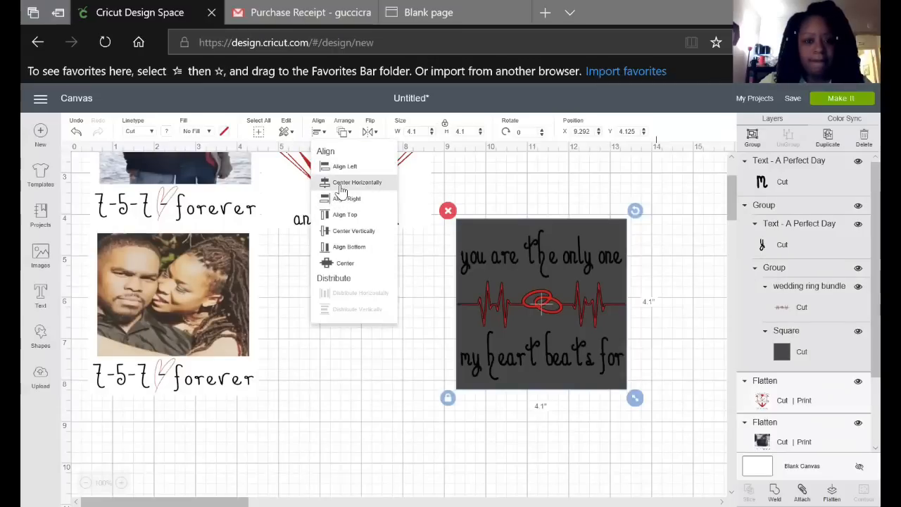
left_click(341, 186)
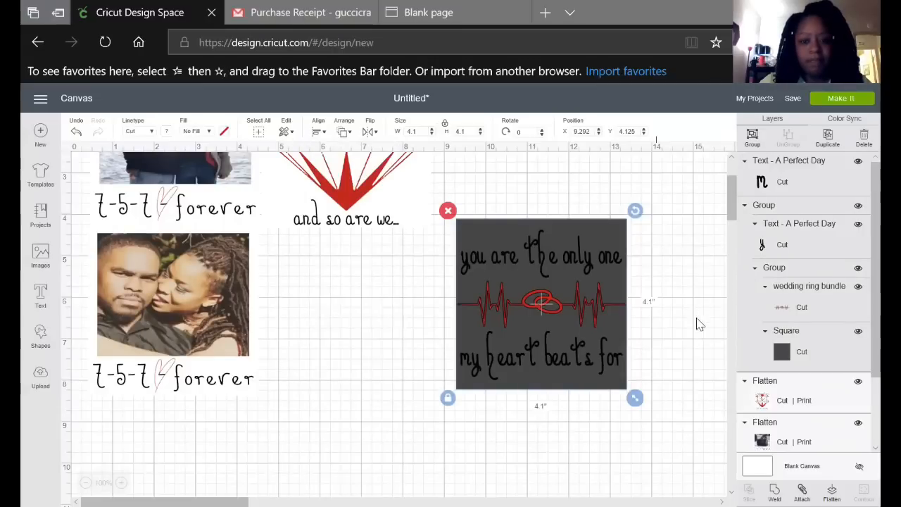
Group the "my heart beats for" text with the heartbeat square group
left_click(699, 324)
left_click_drag(438, 209, 640, 410)
left_click(752, 140)
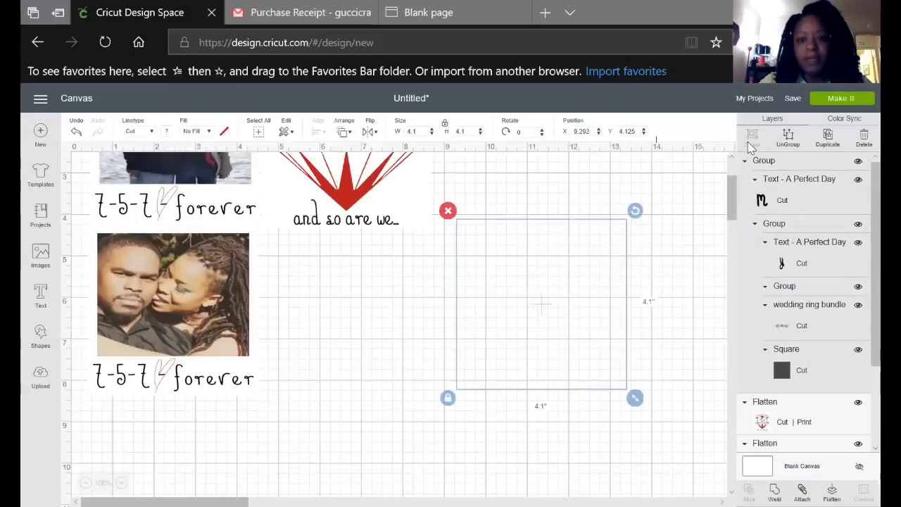
left_click(655, 327)
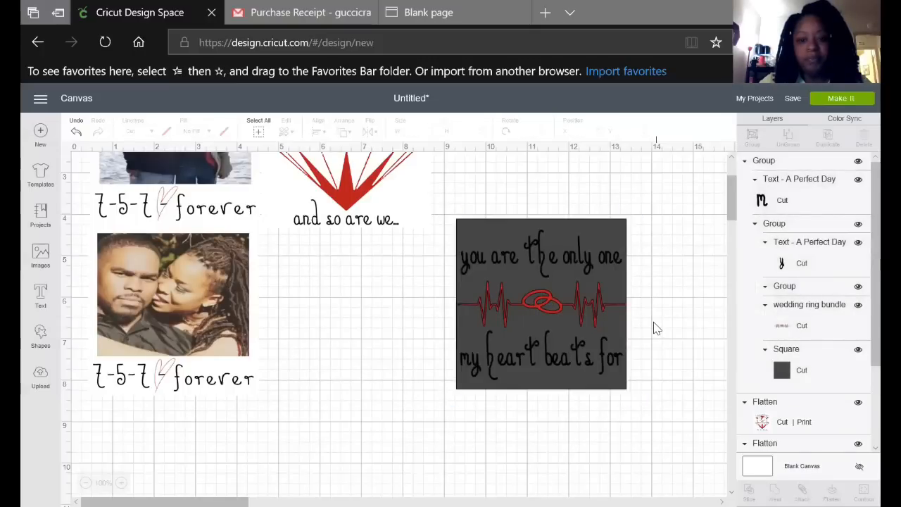
Add the text "7", shrink it to about 0.118 by 0.283 in and place it at about X 7.63, Y 5.932
left_click(40, 294)
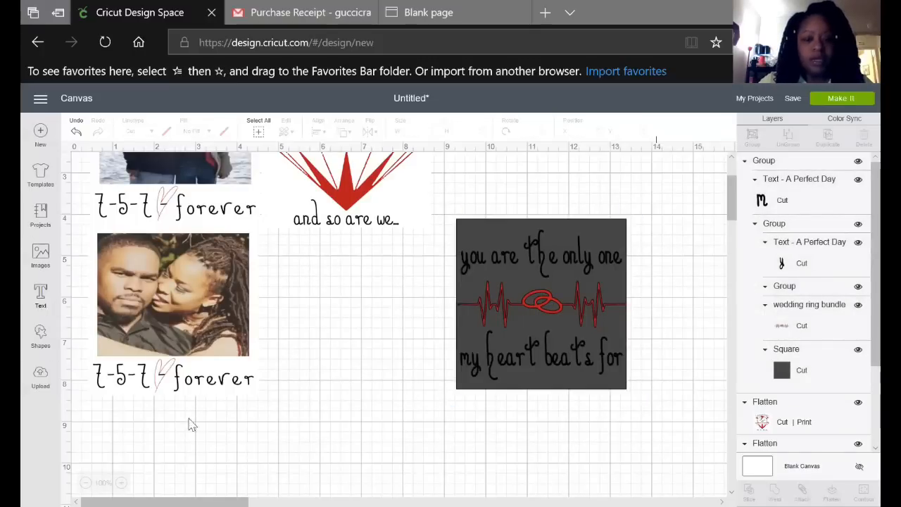
left_click(172, 247)
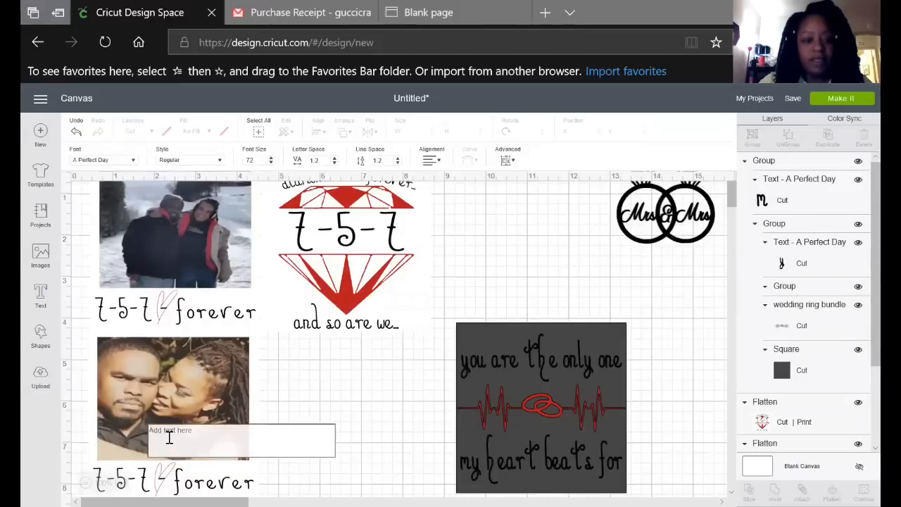
type("7")
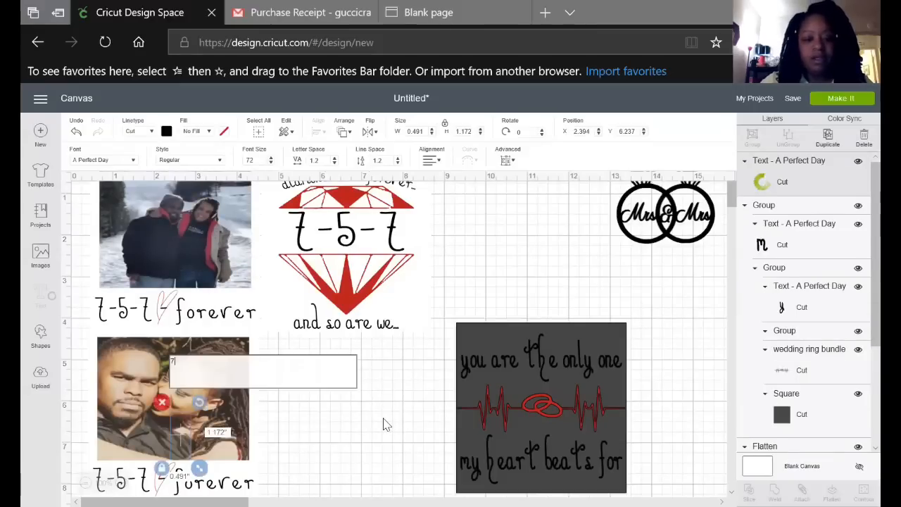
scroll(380, 419, "down", 1)
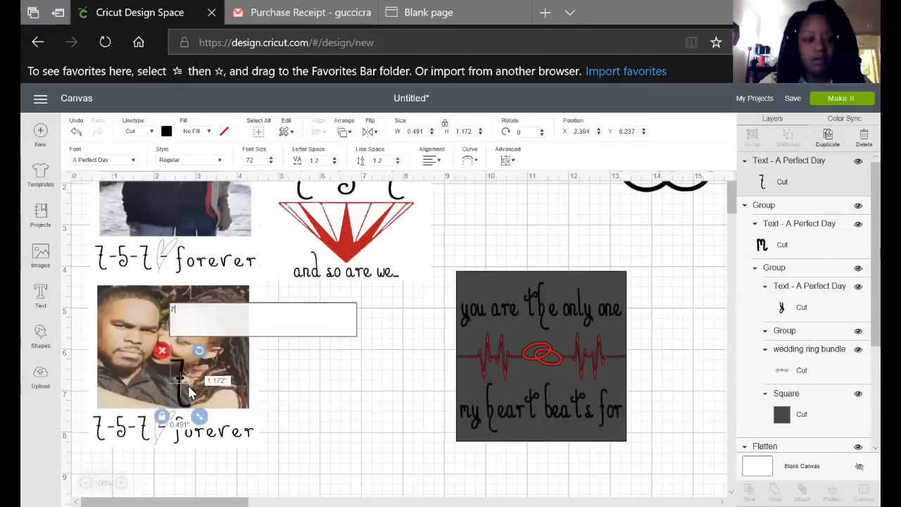
left_click_drag(200, 386, 380, 360)
Move the small "7" text one layer backward, below the heartbeat square group
right_click(391, 403)
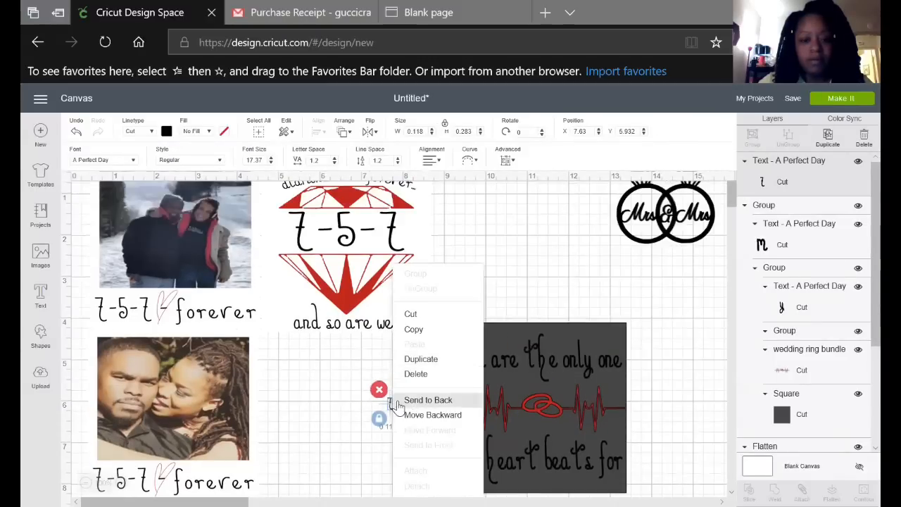
left_click(392, 409)
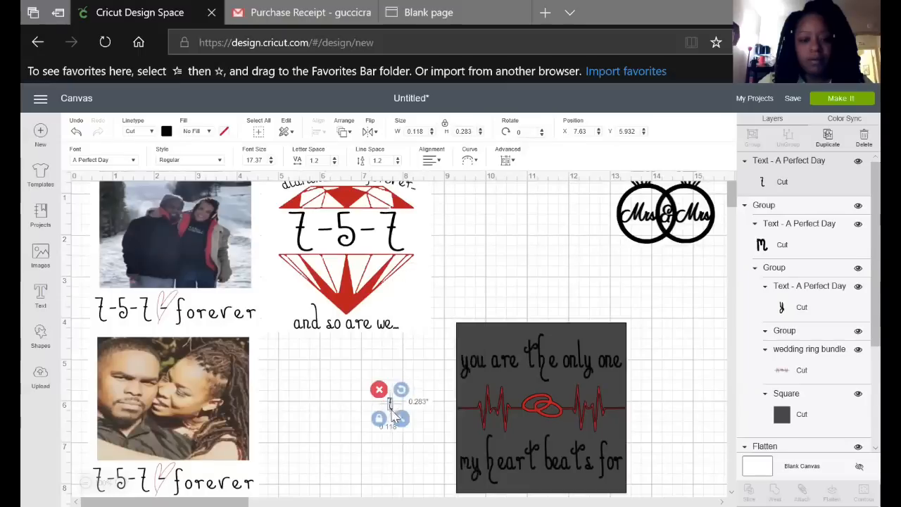
right_click(392, 413)
left_click(419, 365)
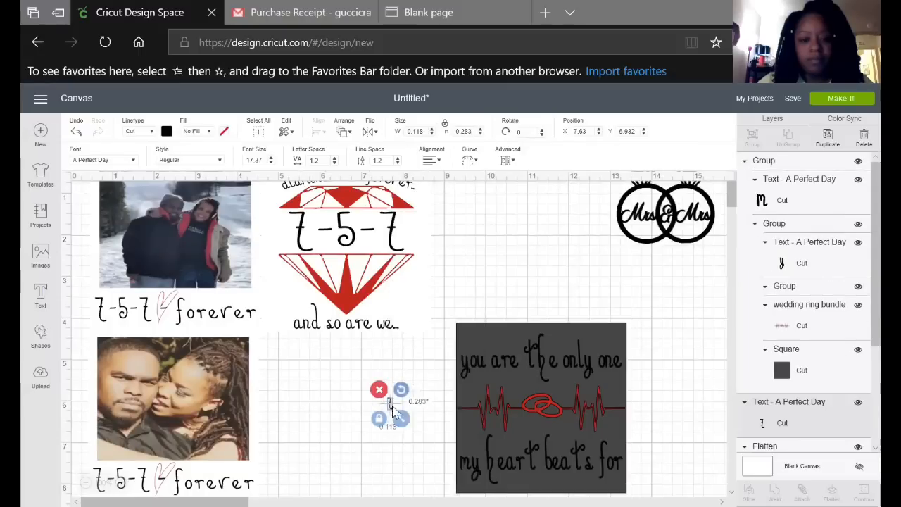
right_click(393, 412)
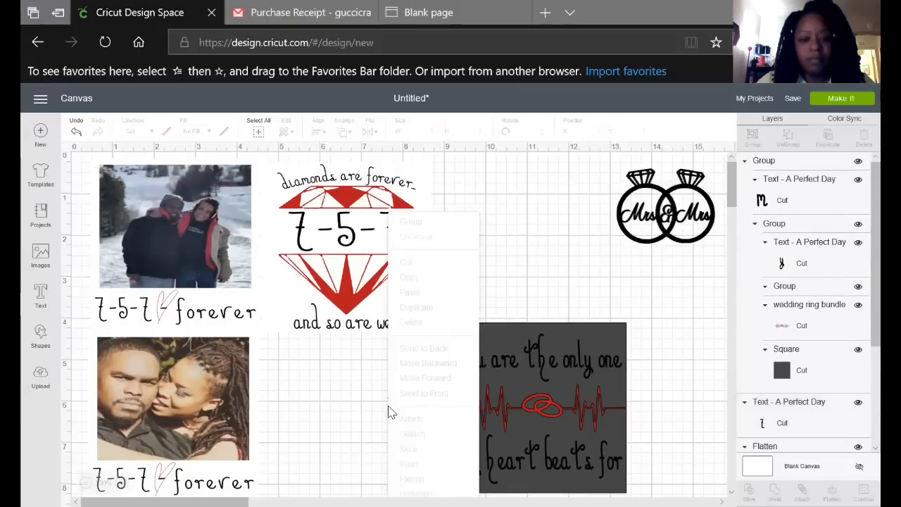
scroll(384, 390, "down", 1)
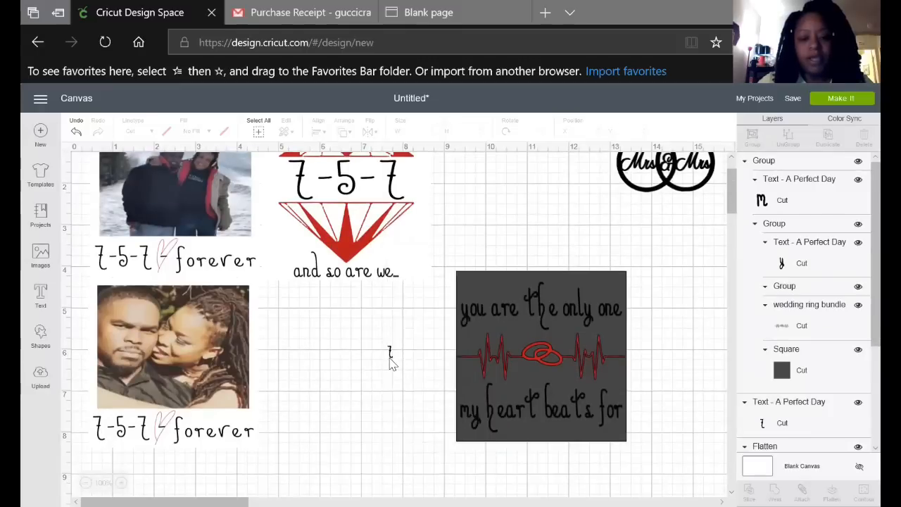
Send the small "7" text to the front and place it on the blank area between the lower photo and the square
left_click(391, 356)
right_click(392, 364)
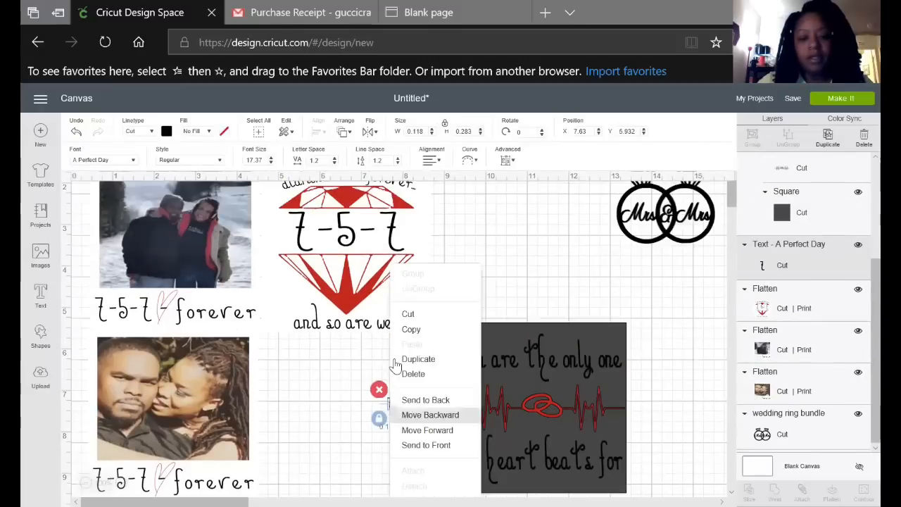
left_click(426, 445)
left_click_drag(394, 413, 532, 414)
left_click_drag(454, 404, 324, 404)
Enlarge the heartbeat square group to about 6.183 by 6.183 in and move it to about X 8.5, Y 4.458
scroll(550, 258, "down", 3)
left_click(619, 380)
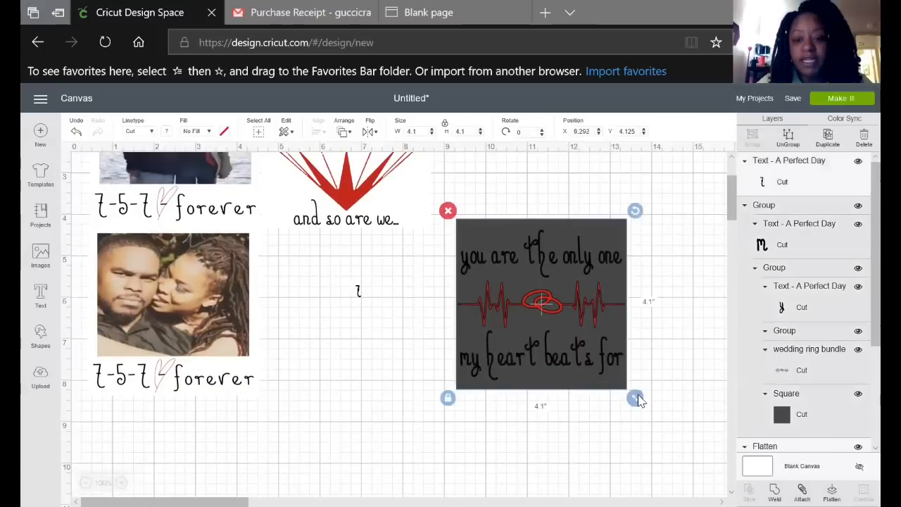
left_click_drag(635, 398, 720, 481)
left_click_drag(652, 393, 640, 422)
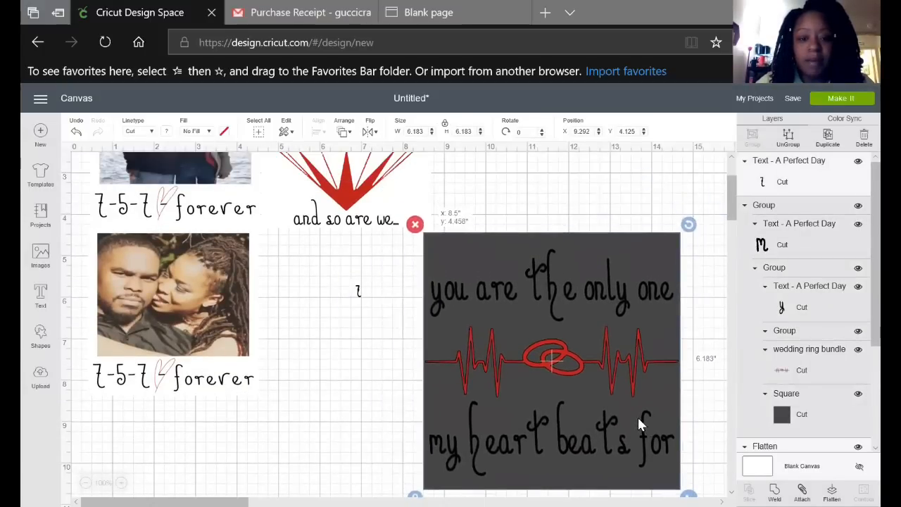
left_click(359, 297)
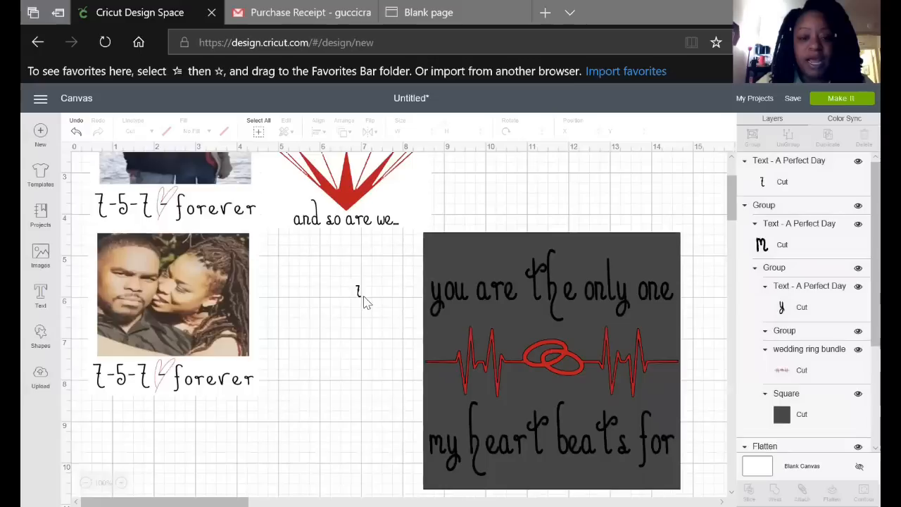
Shrink the small "7" to about 0.071 by 0.265 in, rotate it 10.37°, and place it inside the left ring at about X 11.186, Y 7.259
left_click(360, 295)
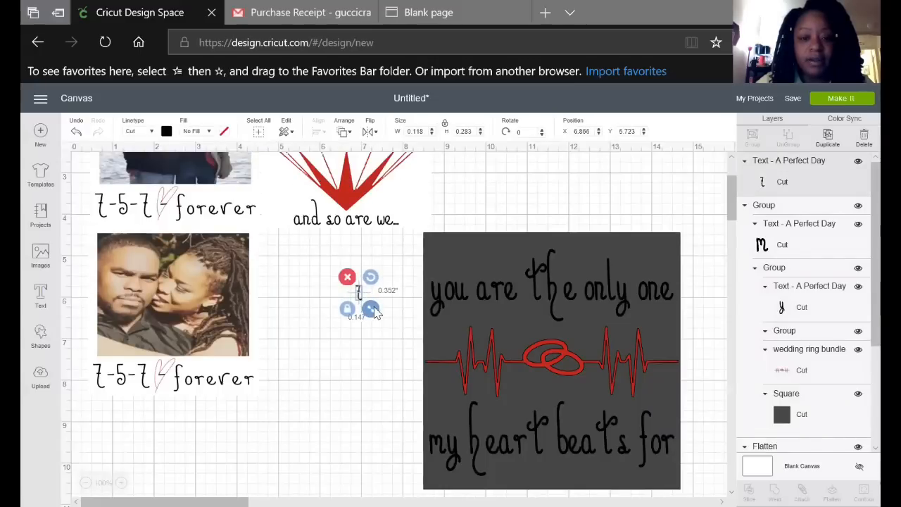
left_click_drag(372, 296, 556, 346)
left_click_drag(550, 378, 541, 364)
left_click_drag(545, 368, 542, 364)
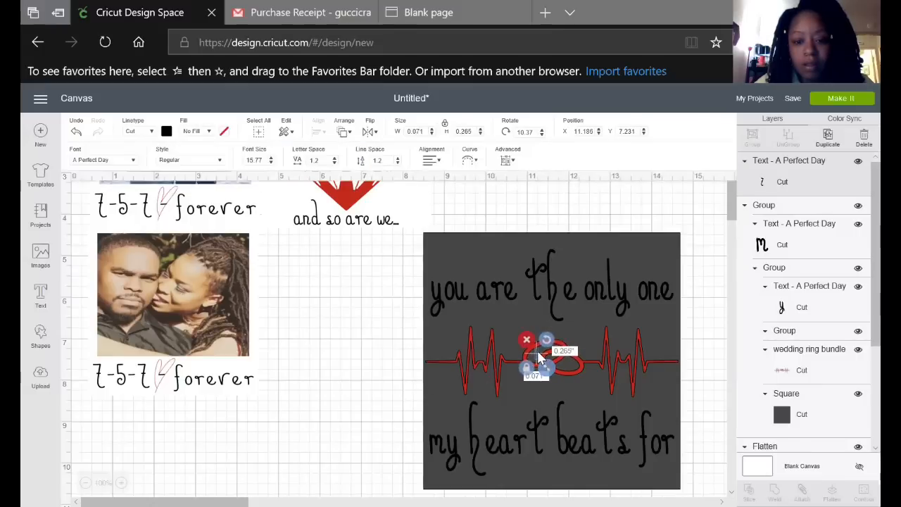
left_click(542, 357)
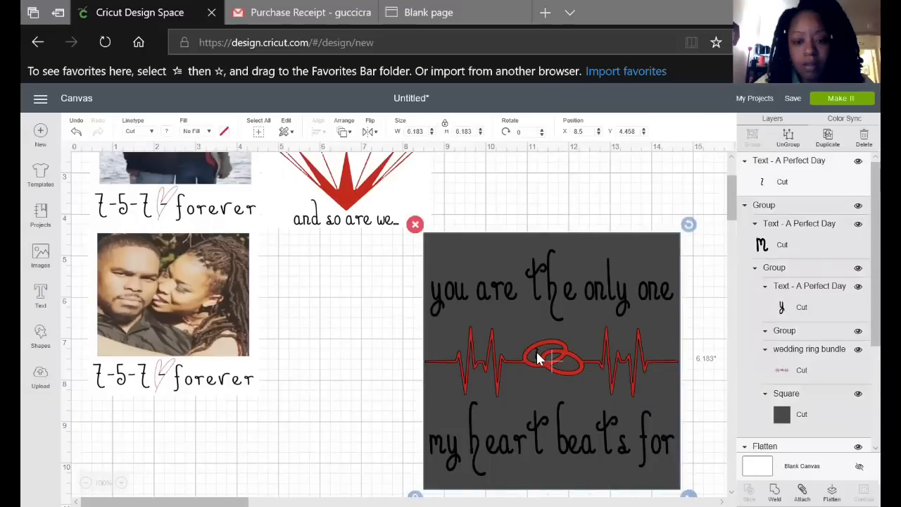
left_click(537, 353)
left_click_drag(538, 354, 537, 354)
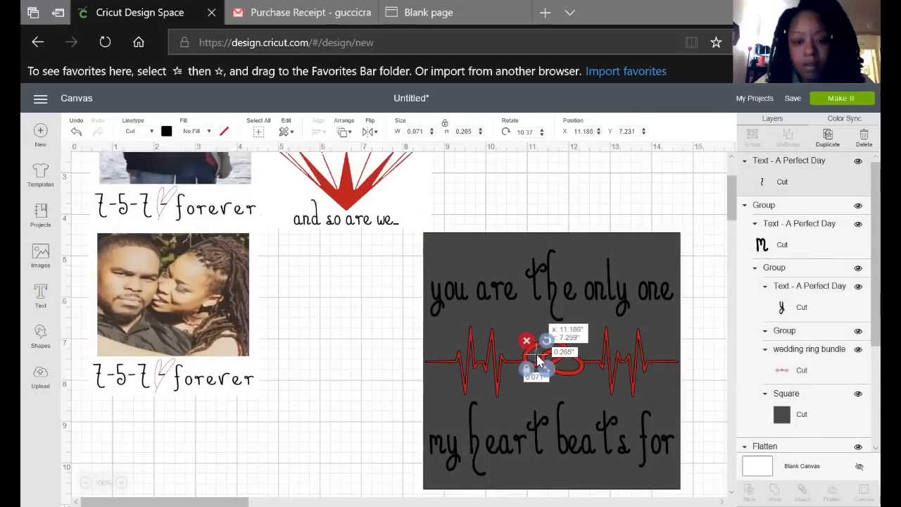
left_click(415, 366)
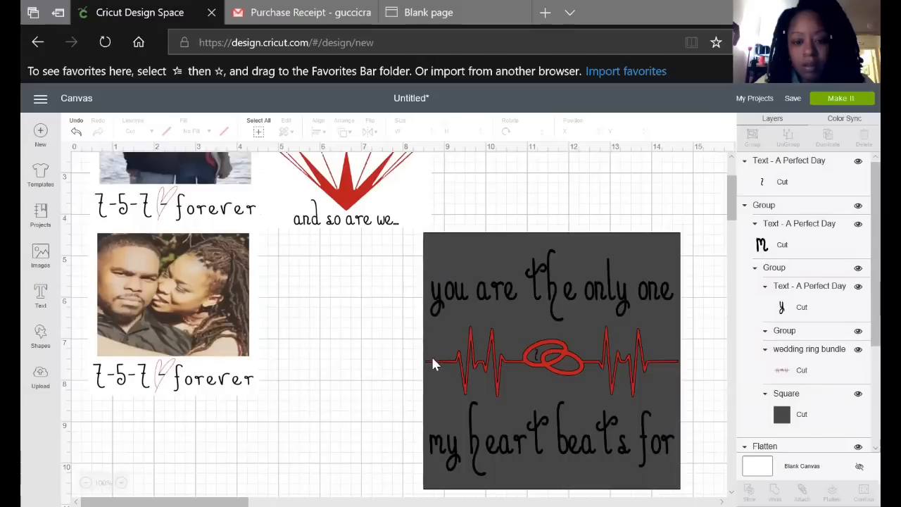
Shift the heartbeat square group slightly to about X 8.458, Y 4.472
left_click(535, 359)
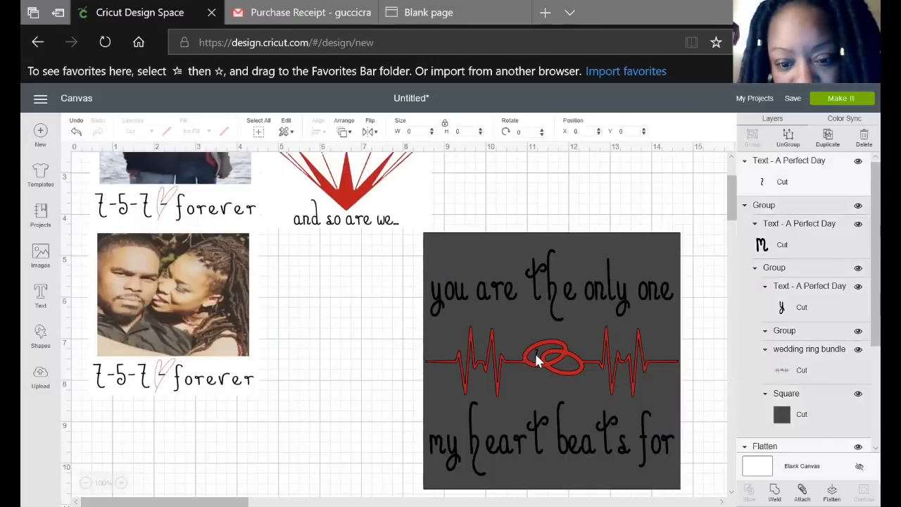
left_click_drag(535, 351, 549, 358)
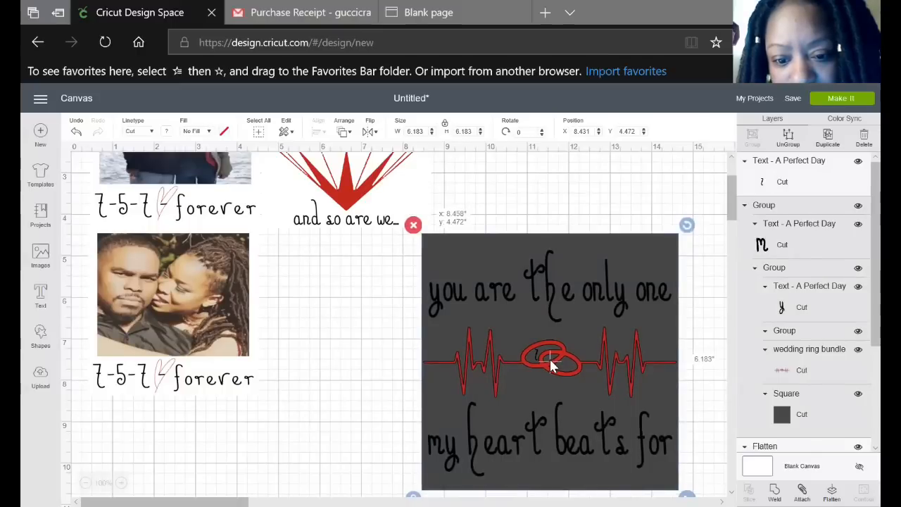
left_click_drag(524, 364, 524, 364)
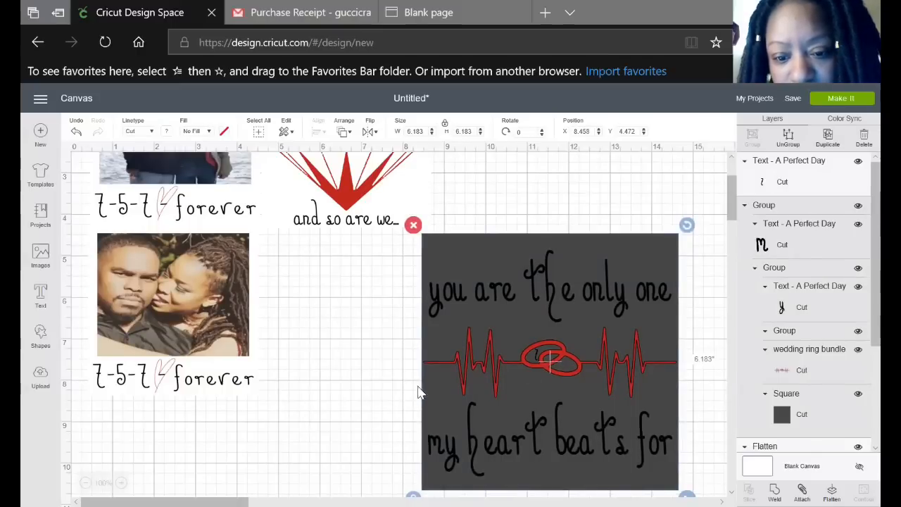
left_click(419, 387)
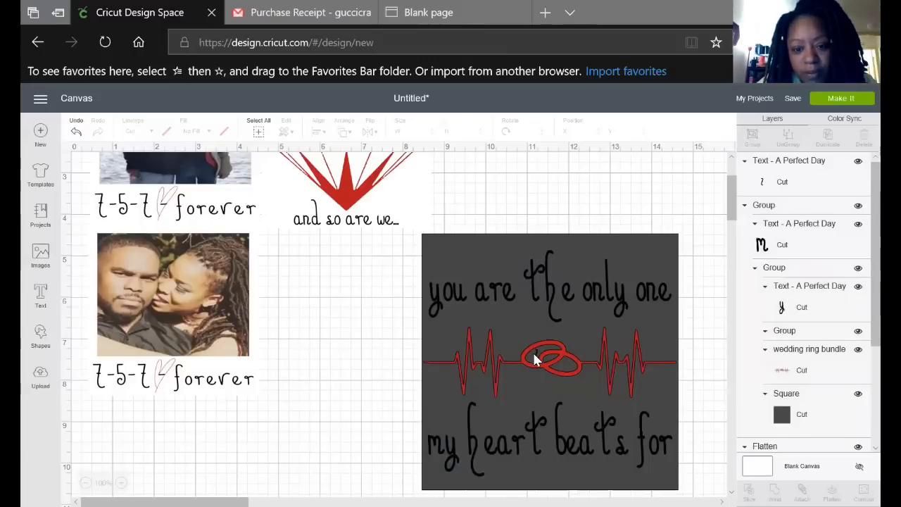
Duplicate the tilted "7" into the right ring at about X 11.783, Y 7.55, and shift the square group to about X 8.361, Y 4.514
left_click(535, 355)
left_click(535, 354)
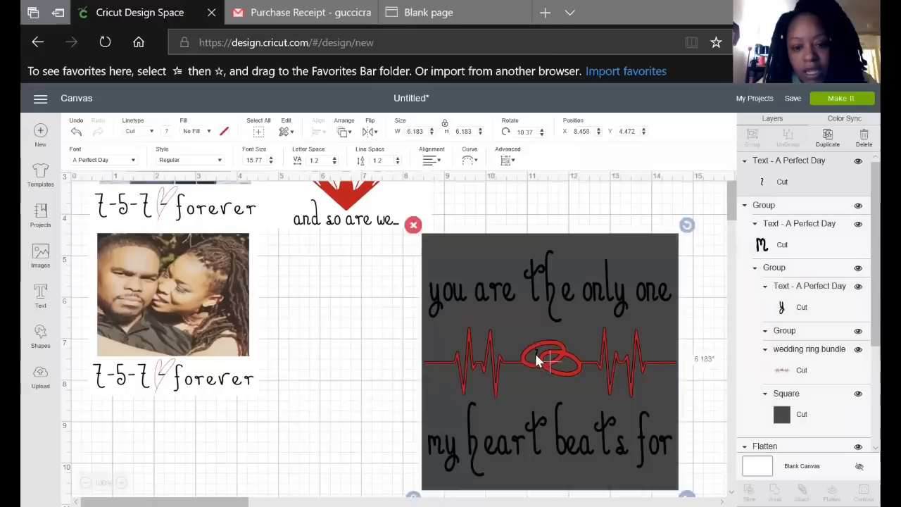
left_click(827, 137)
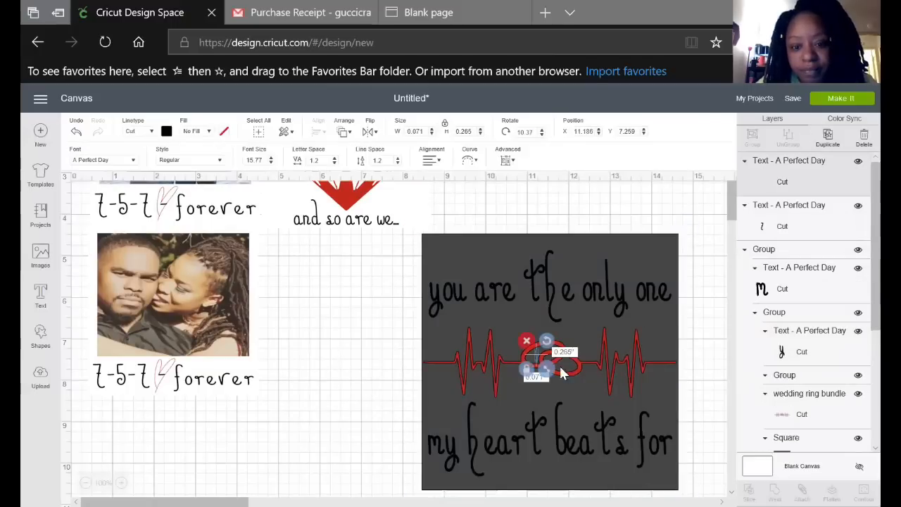
left_click_drag(560, 371, 563, 367)
left_click(557, 371)
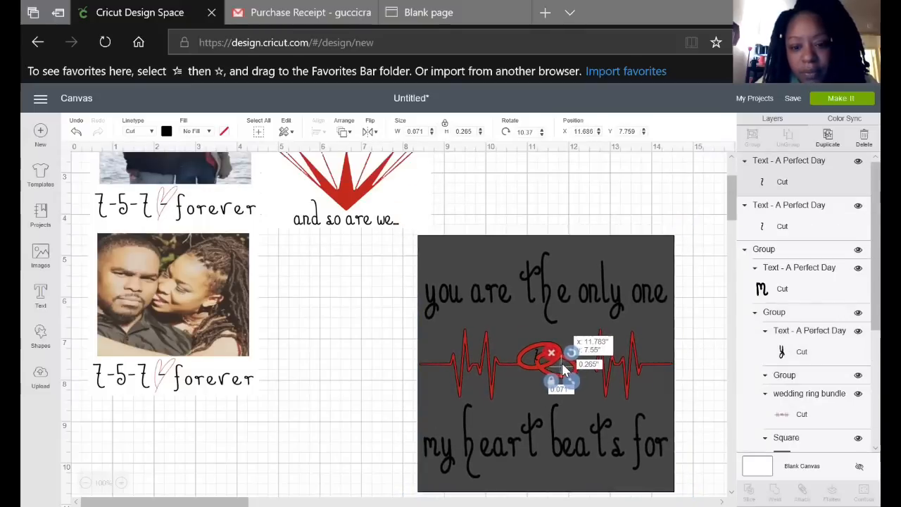
Reposition the left ring's "7" at about X 11.047, Y 7.342 to center it inside the ring
left_click(658, 372)
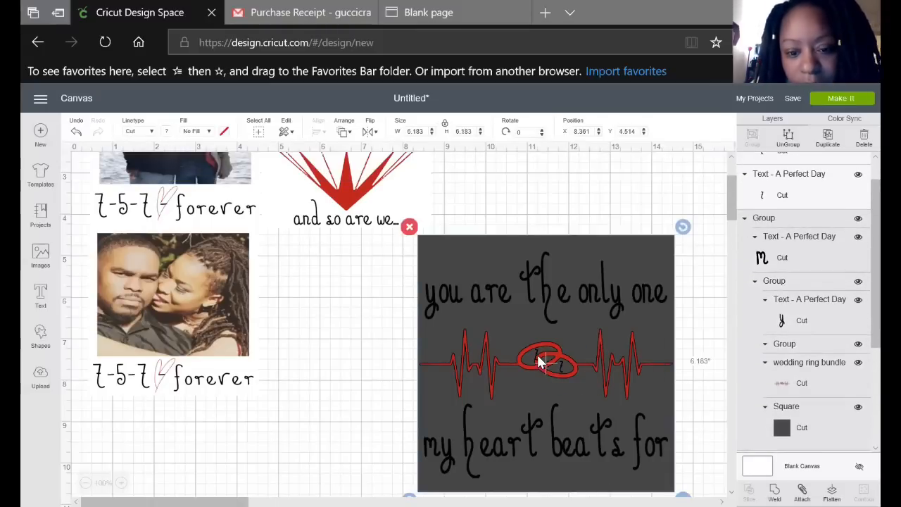
left_click_drag(536, 355, 527, 355)
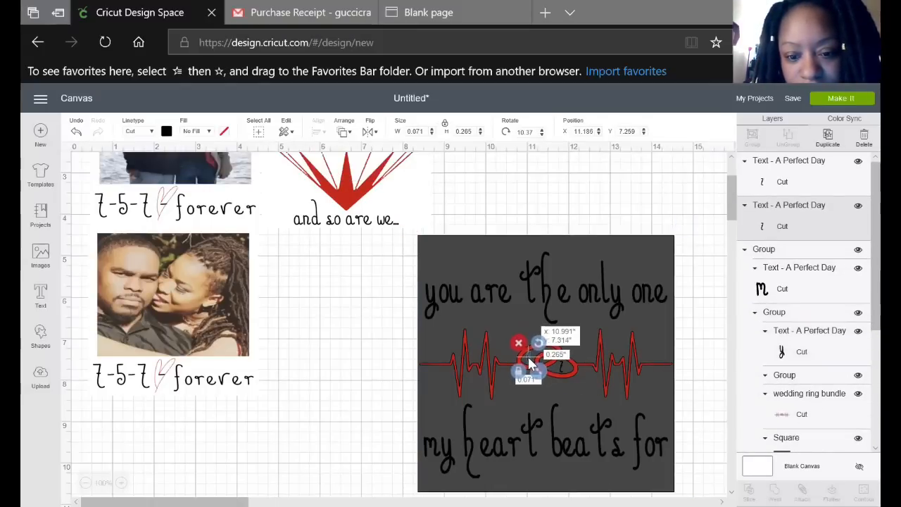
left_click(693, 340)
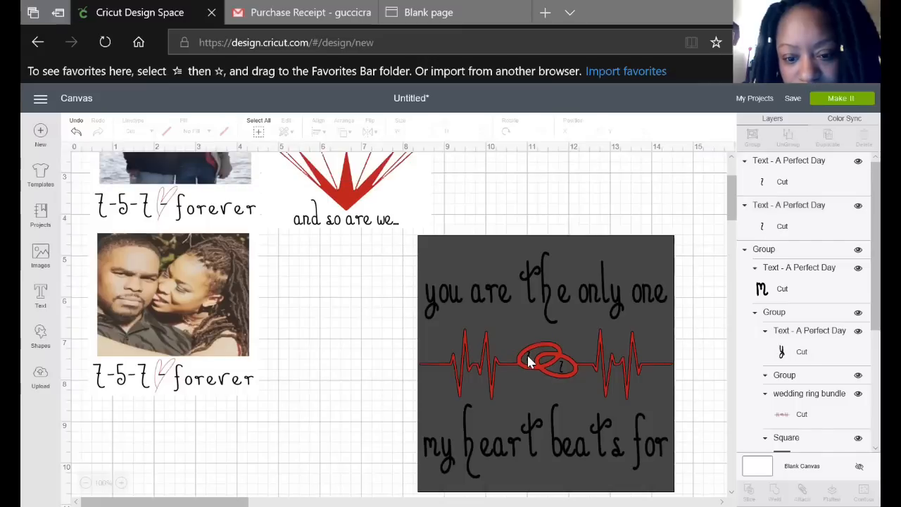
left_click_drag(527, 355, 535, 359)
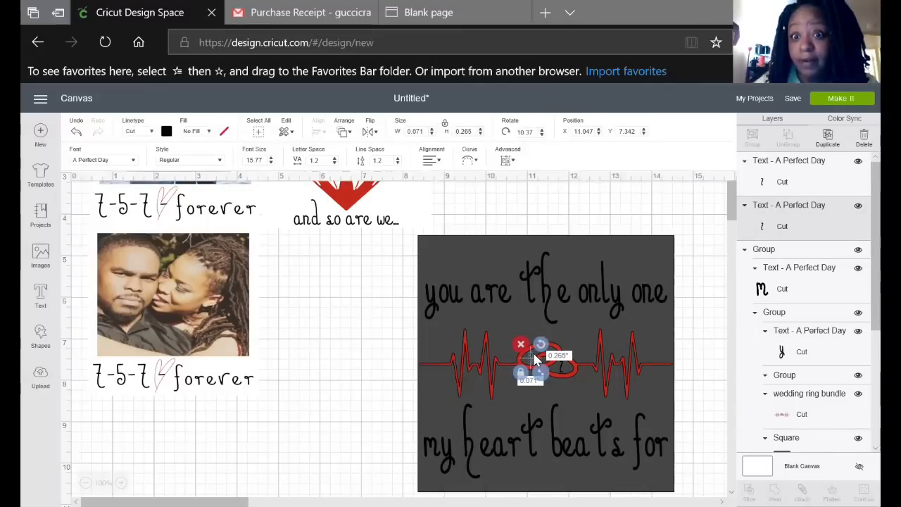
Group both small "7" texts with the heartbeat square design
left_click(378, 366)
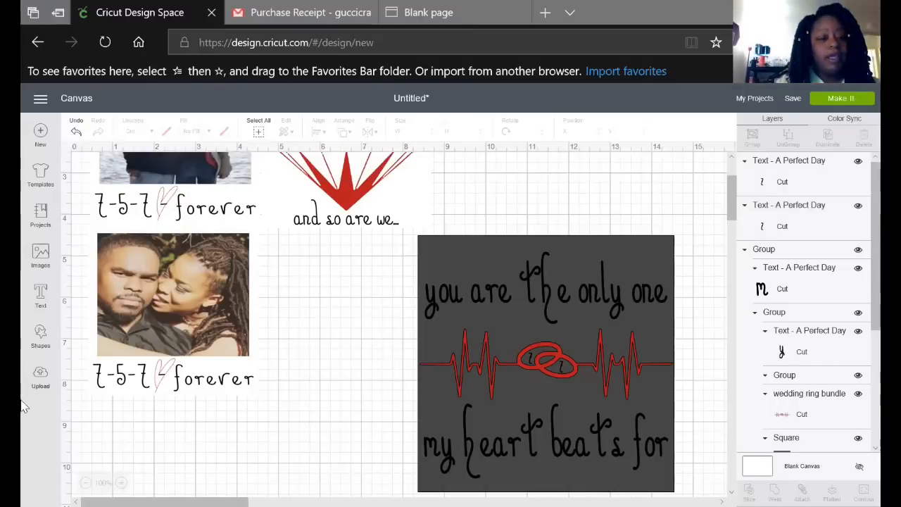
left_click_drag(376, 247, 661, 466)
left_click(753, 136)
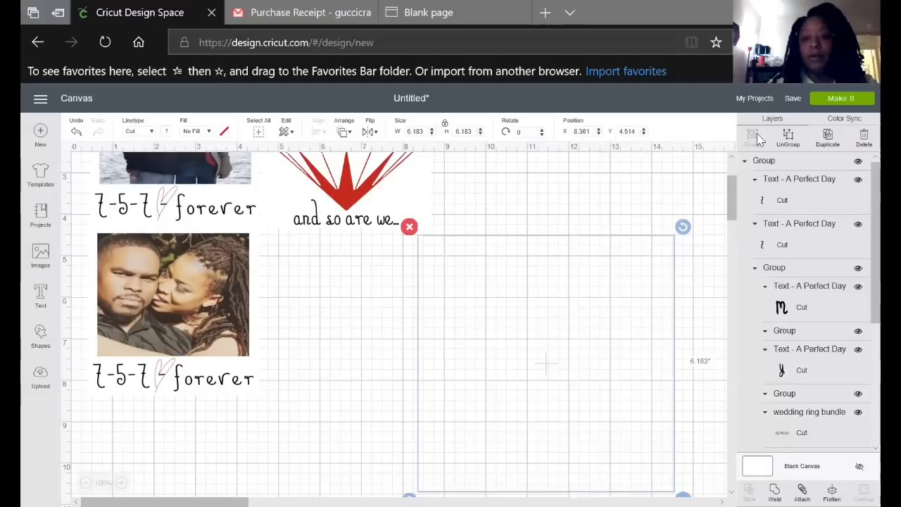
Add the text "5", shrink it to about 0.052 by 0.148 in and place it at about X 5.963, Y 6.543
left_click(40, 294)
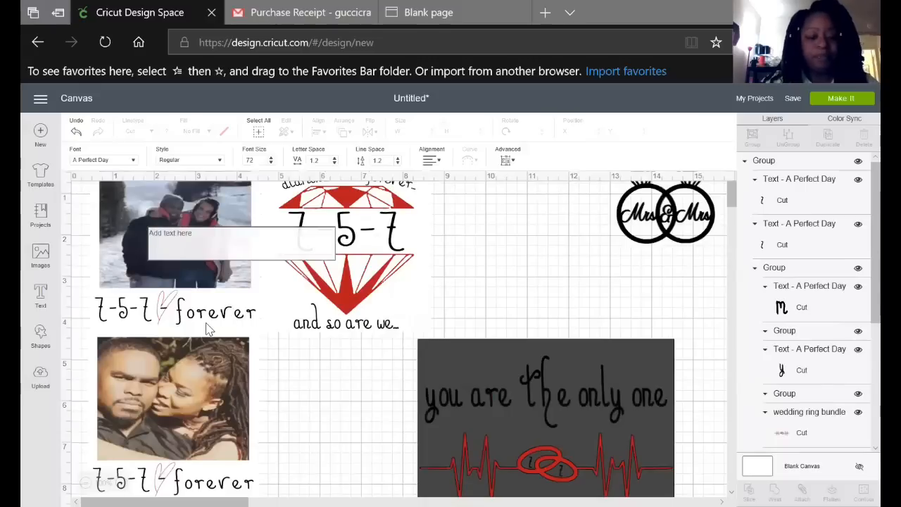
type("5")
scroll(302, 459, "down", 2)
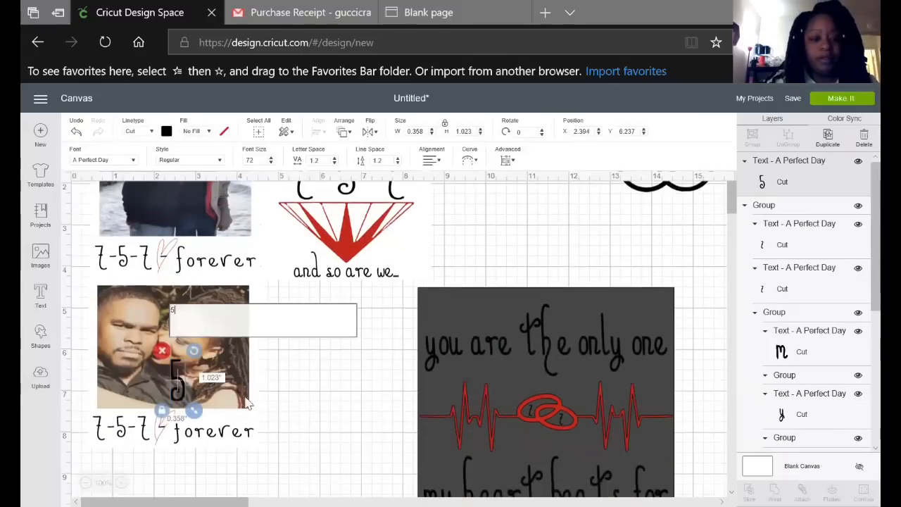
left_click_drag(178, 390, 329, 385)
scroll(374, 418, "down", 3)
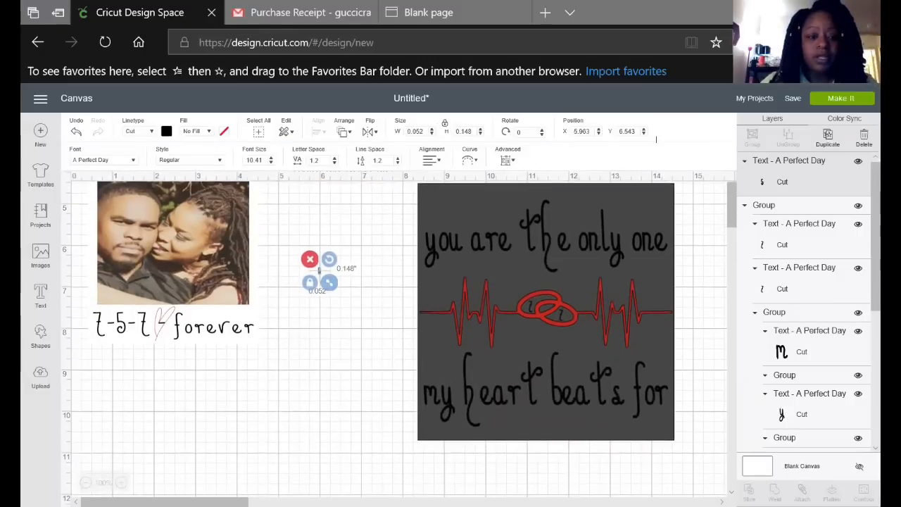
Move the lower photo design to about X 0, Y 4.074
left_click(121, 483)
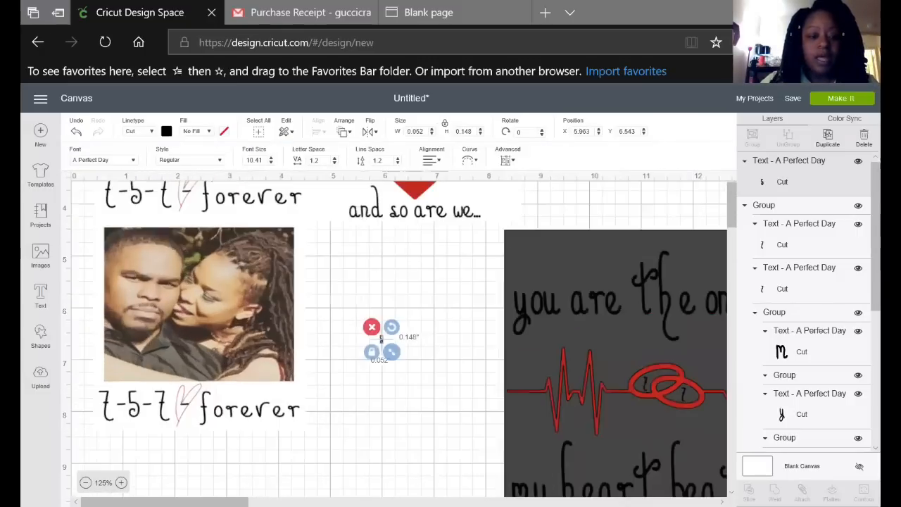
left_click(121, 483)
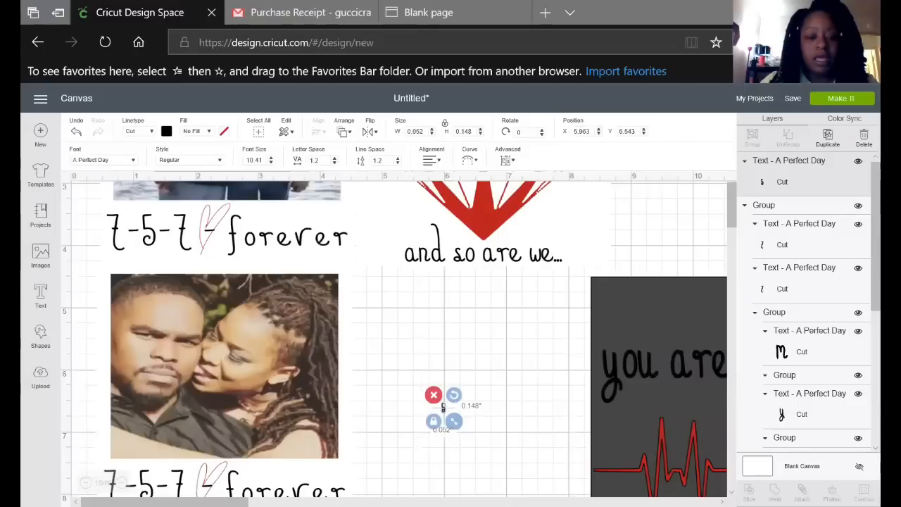
left_click_drag(218, 389, 178, 377)
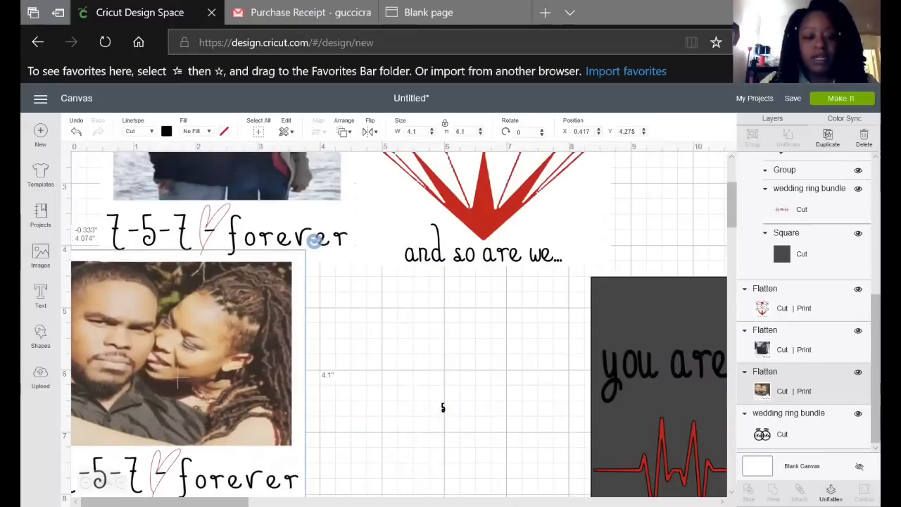
Move the small "5" text closer to the heartbeat square, to about X 7.084, Y 7.024
left_click_drag(239, 502, 317, 502)
scroll(307, 400, "down", 2)
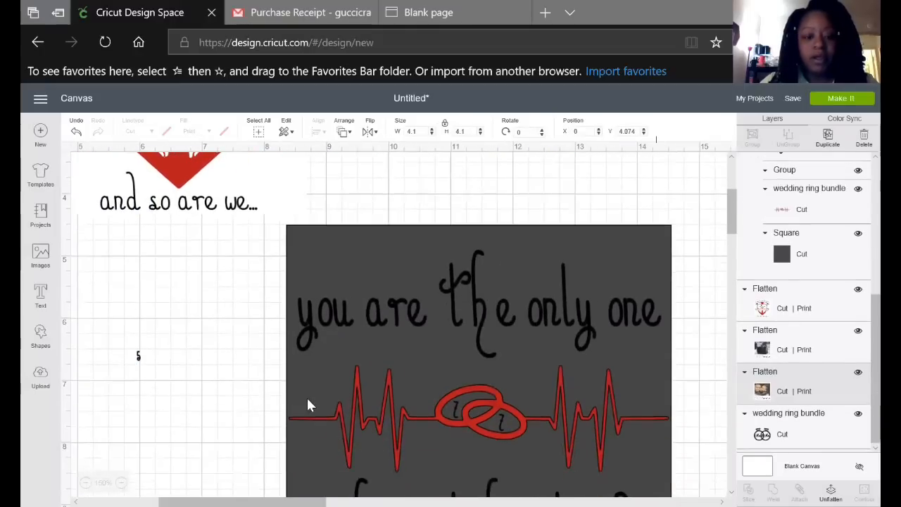
left_click(140, 308)
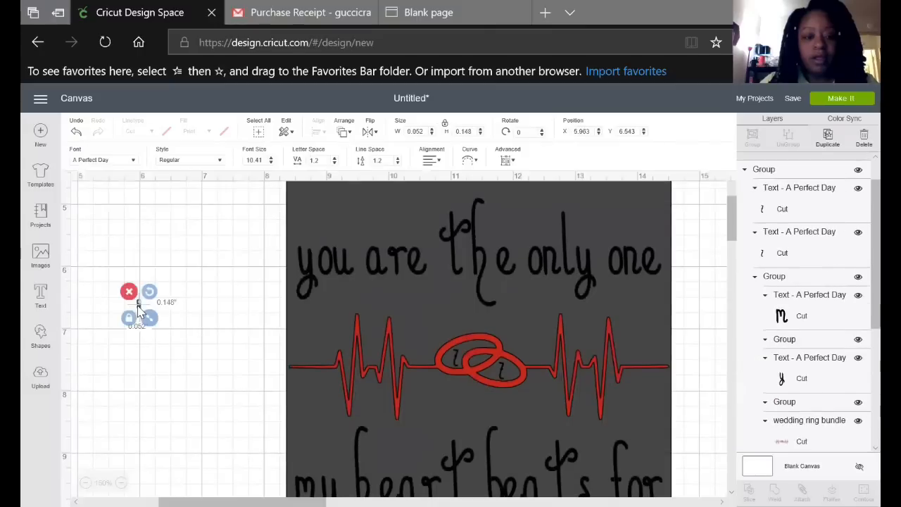
left_click_drag(138, 305, 202, 342)
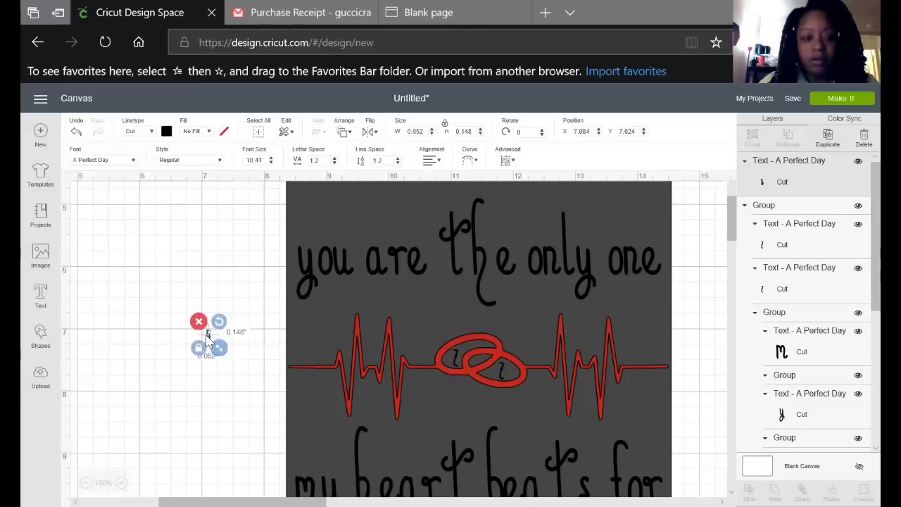
Send the small "5" text to the back of the layer order
double_click(208, 335)
scroll(318, 455, "up", 15)
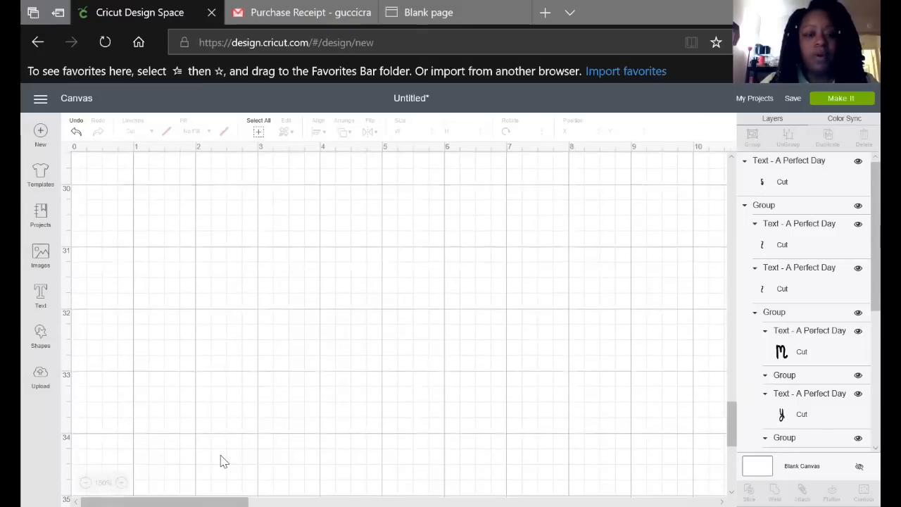
scroll(226, 390, "up", 13)
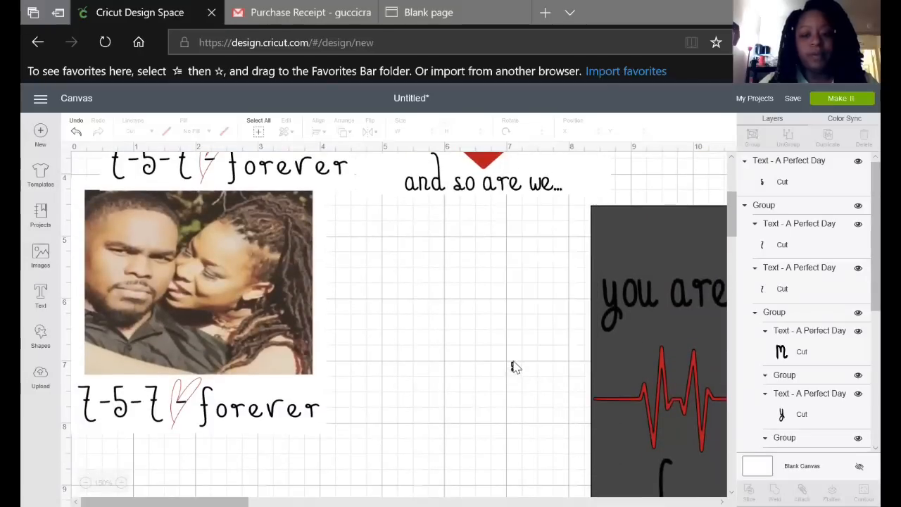
scroll(512, 368, "up", 4)
right_click(510, 362)
scroll(541, 406, "down", 3)
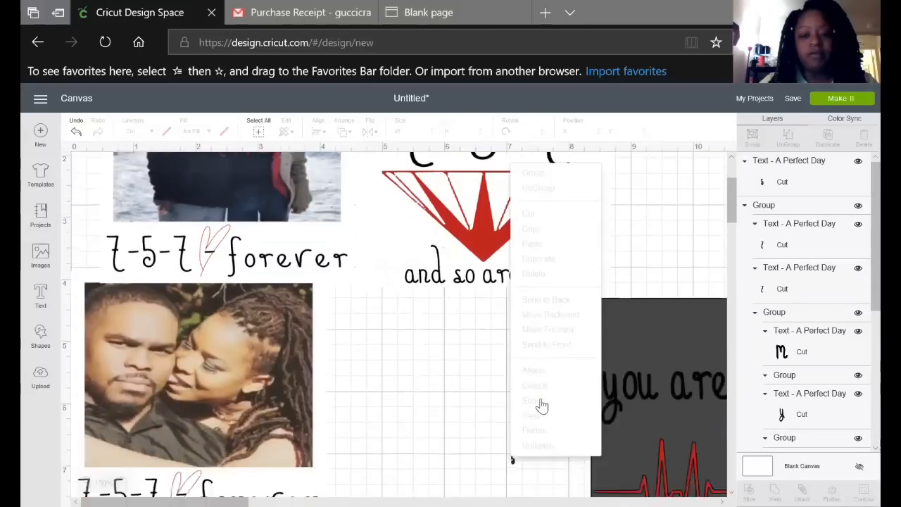
left_click(513, 389)
scroll(516, 394, "up", 4)
right_click(518, 395)
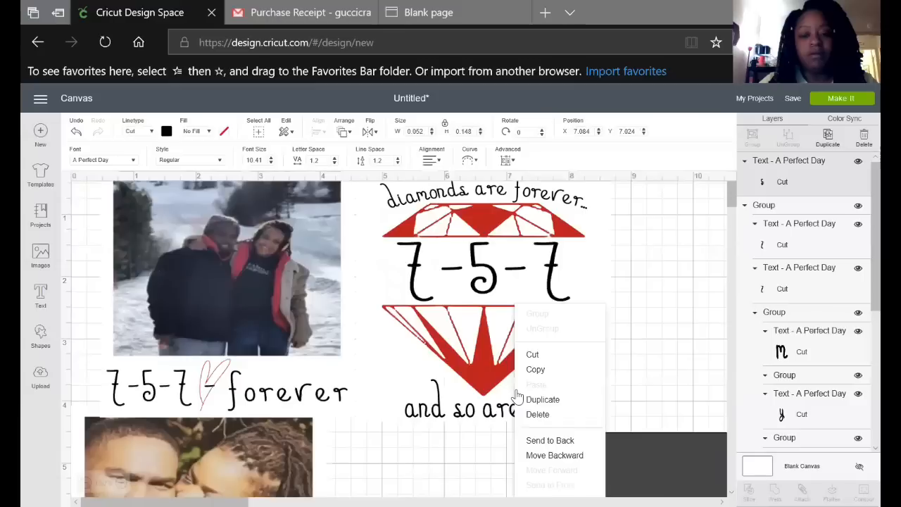
scroll(550, 436, "down", 2)
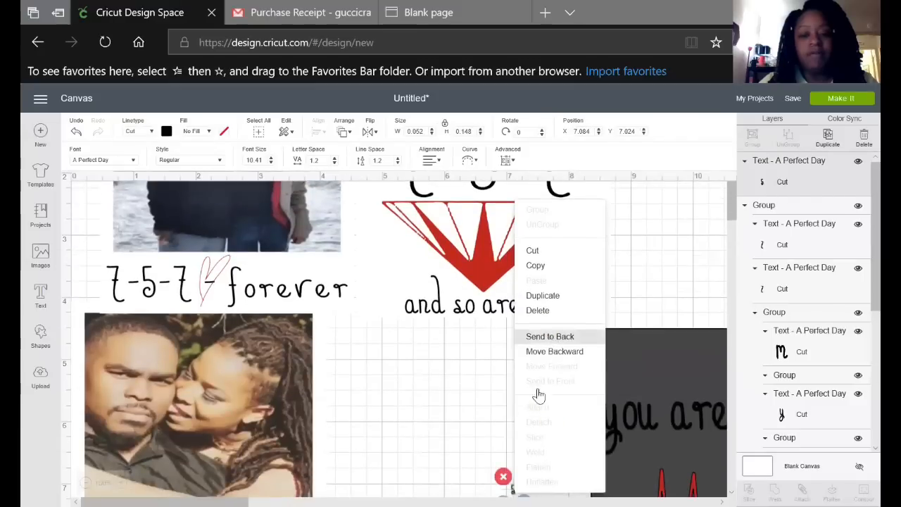
scroll(506, 428, "down", 3)
left_click(511, 340)
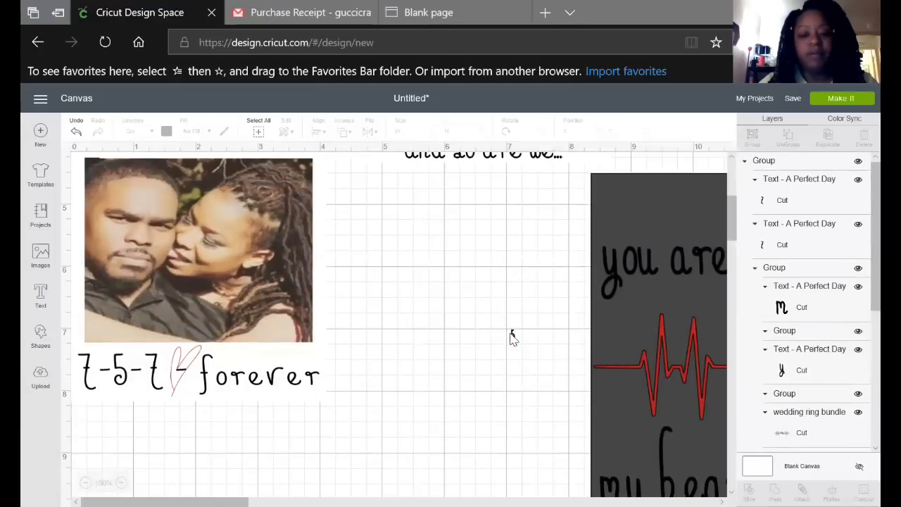
Bring the small "5" text to the front of the layer order
right_click(512, 335)
scroll(507, 374, "down", 2)
left_click(536, 451)
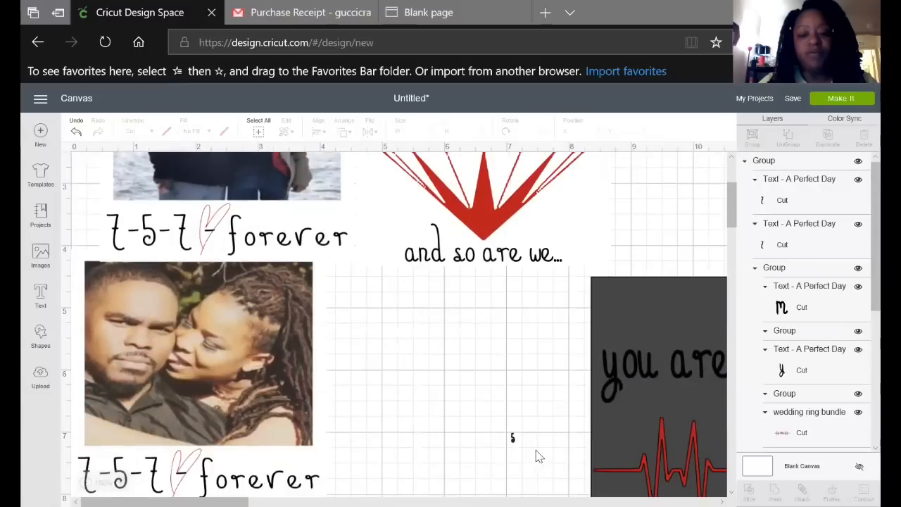
left_click(512, 438)
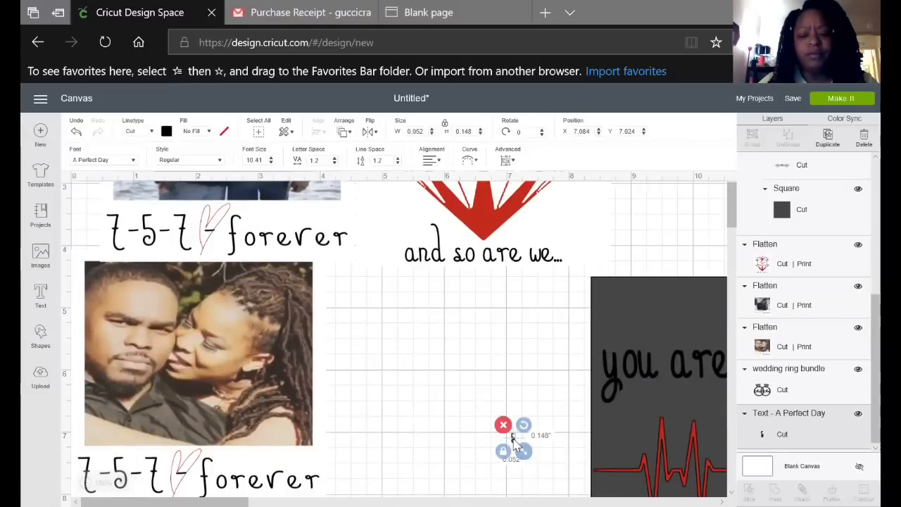
right_click(512, 438)
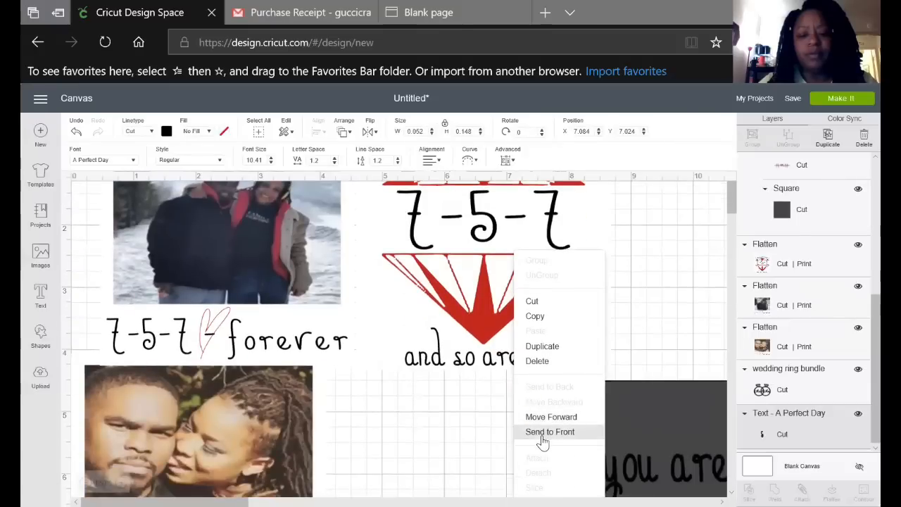
left_click(540, 439)
Place the small "5" in the overlap of the two rings at about X 11.391, Y 7.431, rotated to about 22.14 degrees
scroll(511, 419, "down", 5)
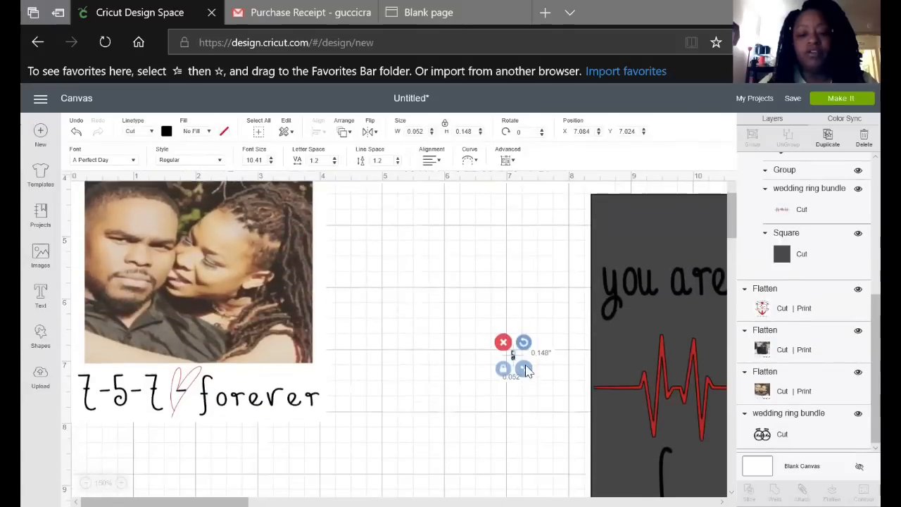
scroll(512, 334, "right", 10)
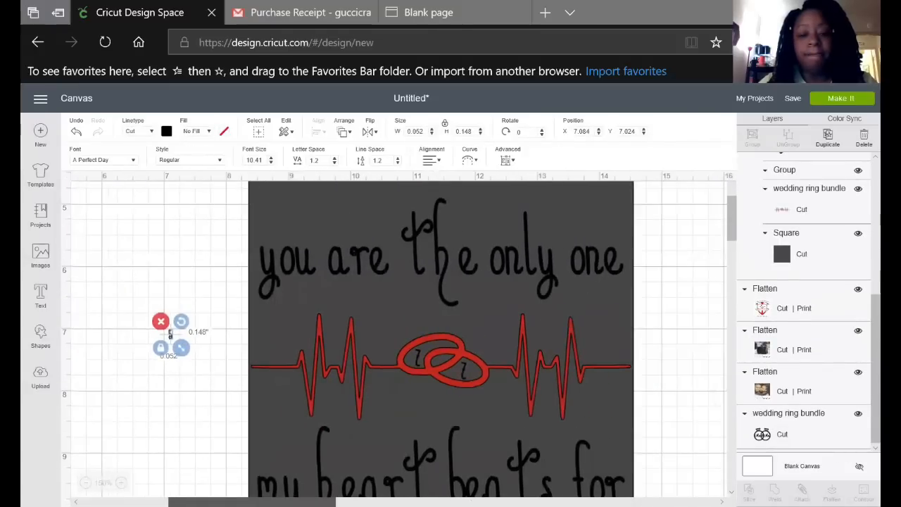
left_click_drag(175, 338, 438, 357)
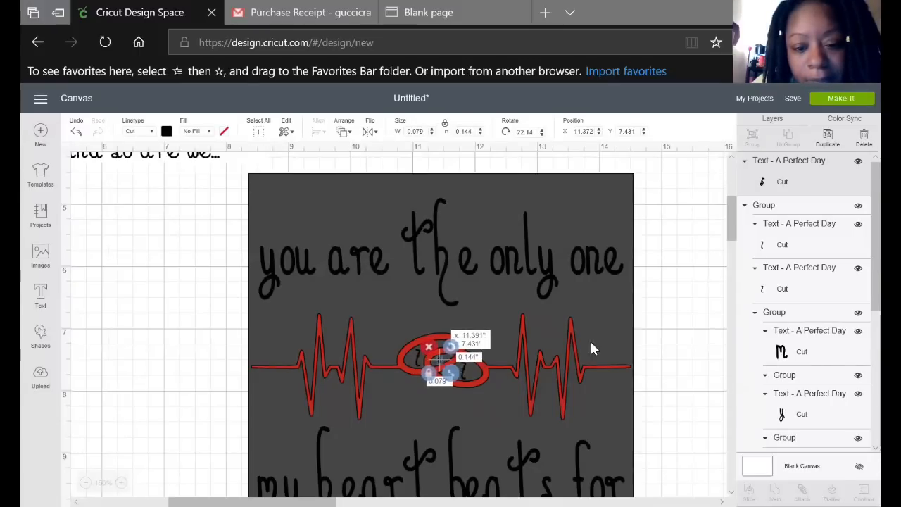
left_click(648, 328)
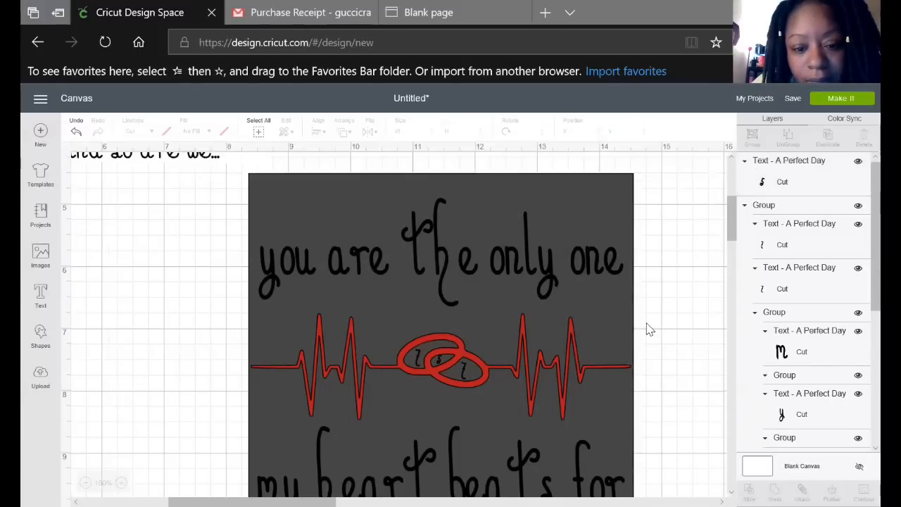
Rotate the "5" in the ring overlap to about 45.19 degrees and resize it to about 0.138 by 0.14 in
left_click(439, 361)
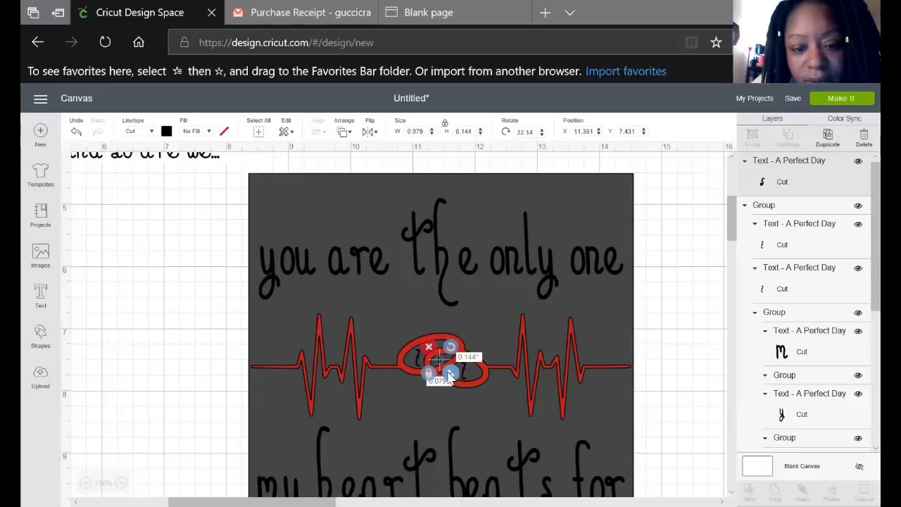
left_click_drag(449, 373, 451, 376)
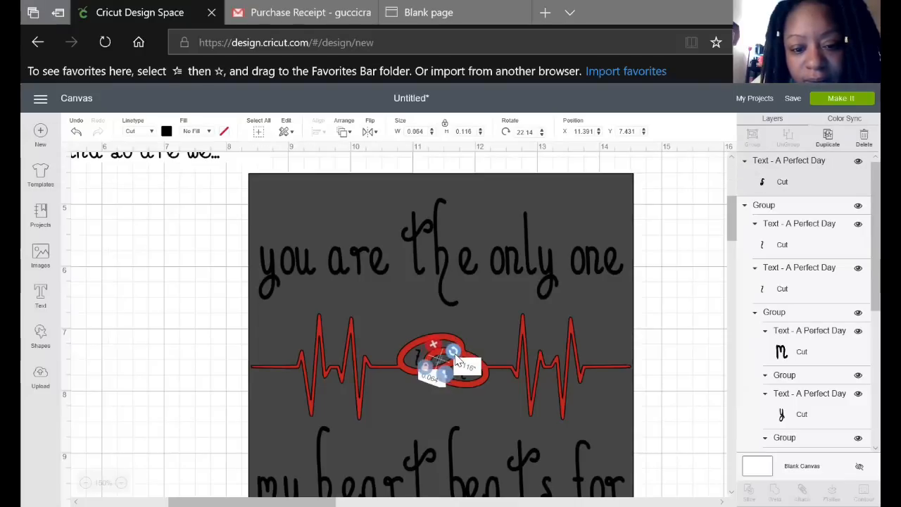
left_click(439, 358)
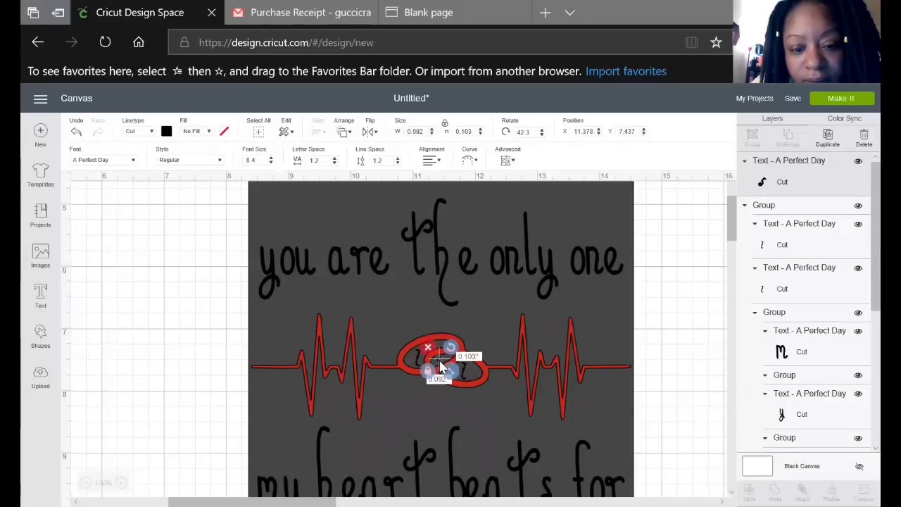
left_click_drag(440, 360, 454, 374)
left_click(430, 370)
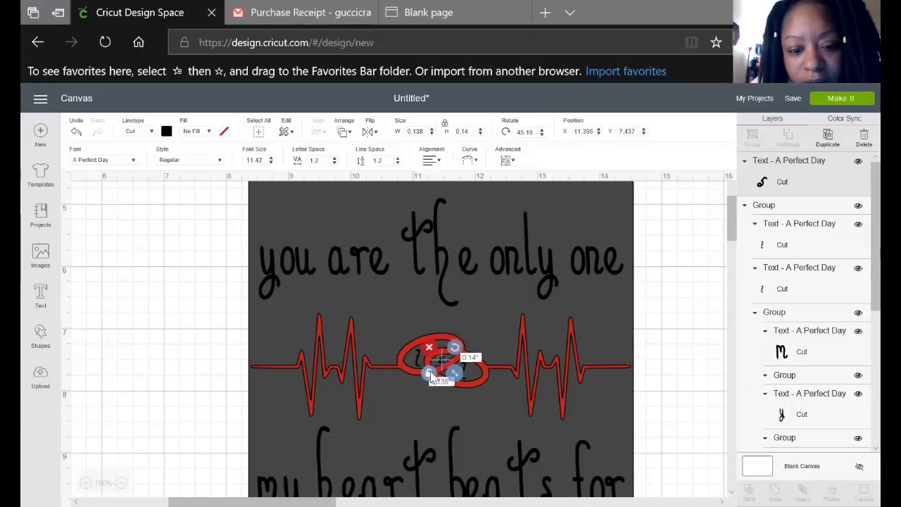
left_click(676, 318)
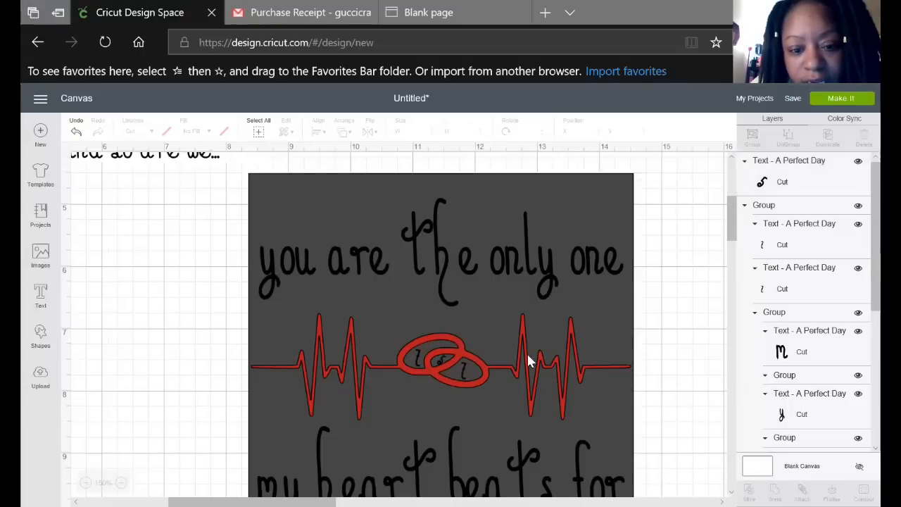
Nudge the "5" within the ring overlap to about X 11.378, Y 7.437
left_click(440, 359)
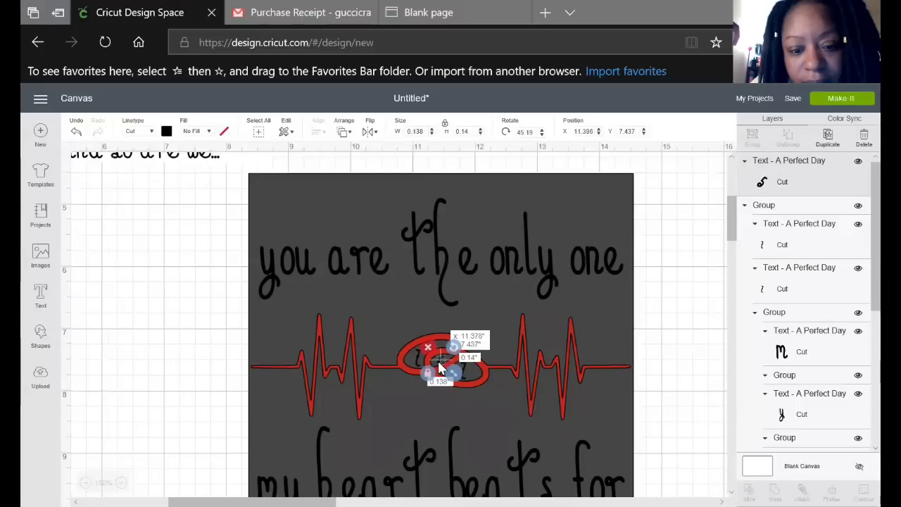
left_click_drag(440, 367, 440, 368)
left_click(648, 342)
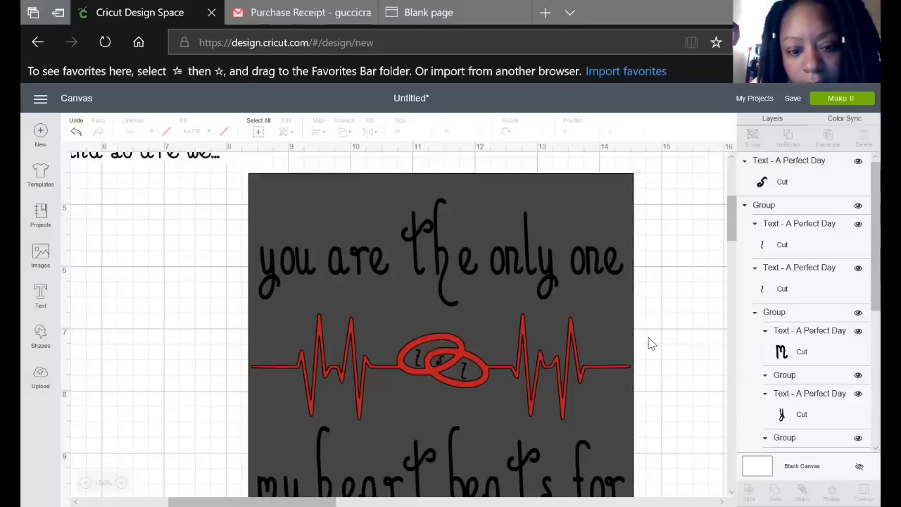
left_click(438, 364)
left_click_drag(455, 380, 450, 377)
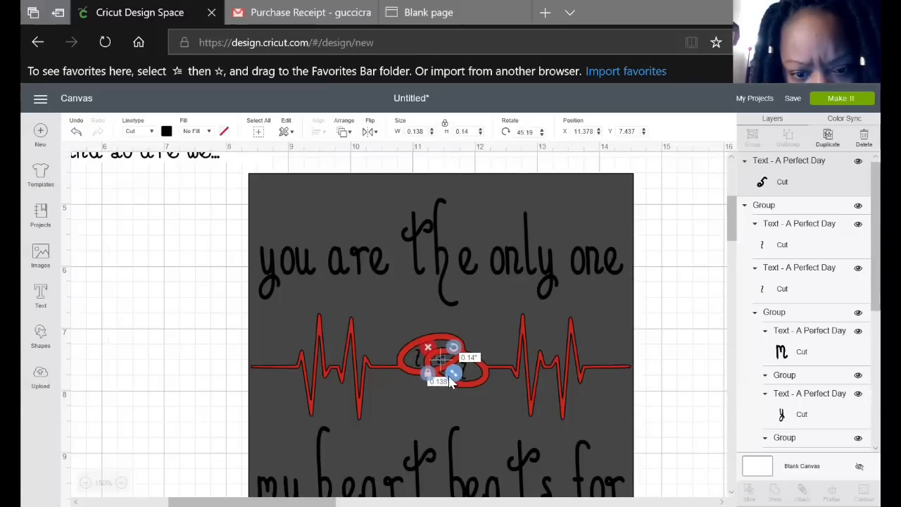
left_click(703, 351)
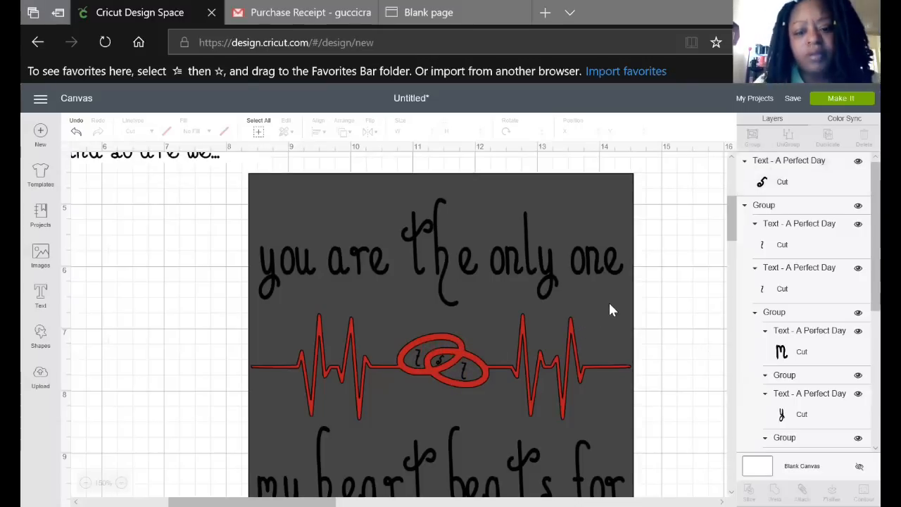
Group the "5" with the rest of the heartbeat design
scroll(433, 282, "down", 1)
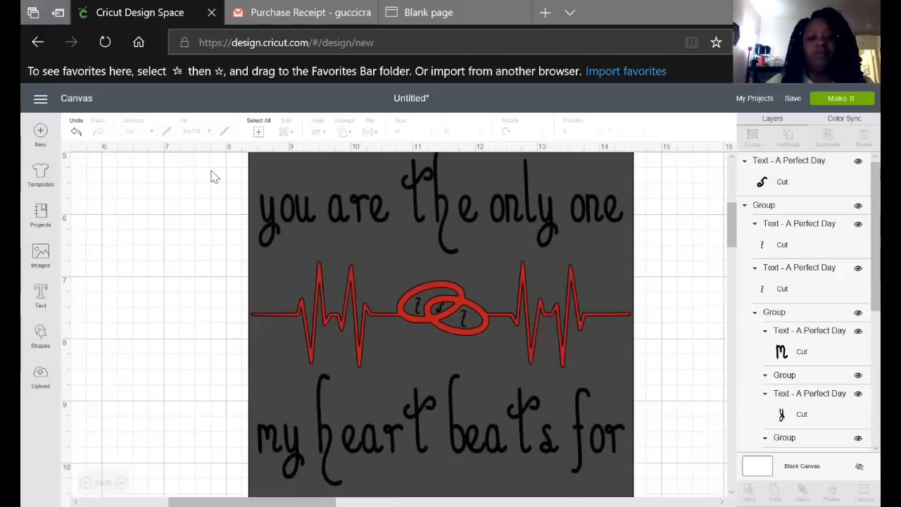
left_click_drag(204, 166, 661, 439)
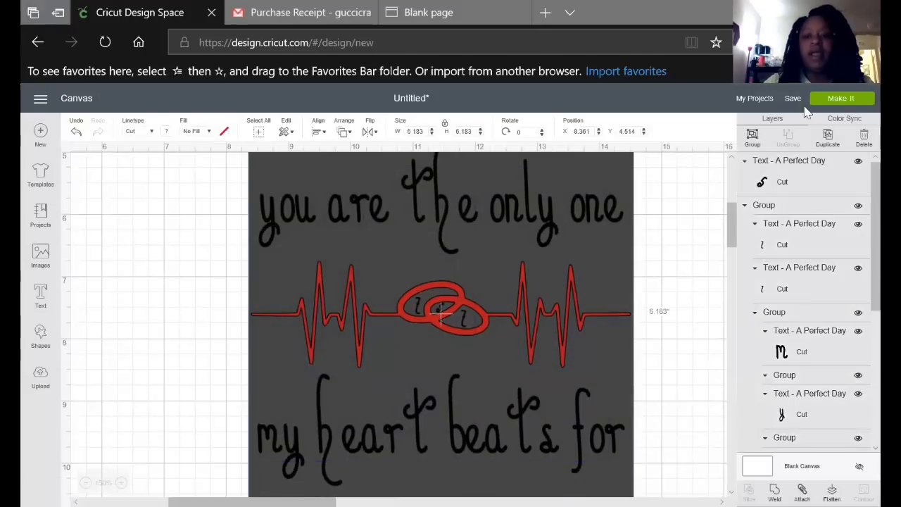
left_click(753, 146)
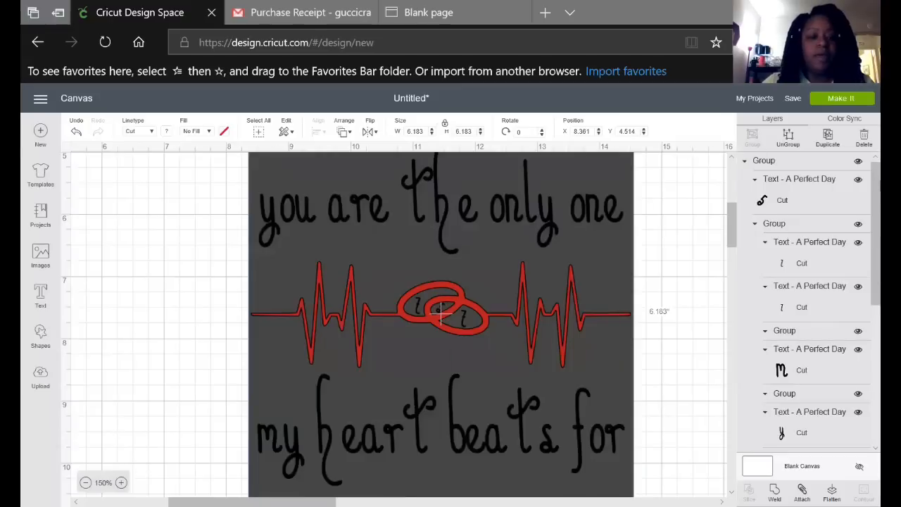
Resize the grouped heartbeat design to 4.1 in wide by 4.1 in high
scroll(442, 312, "down", 2)
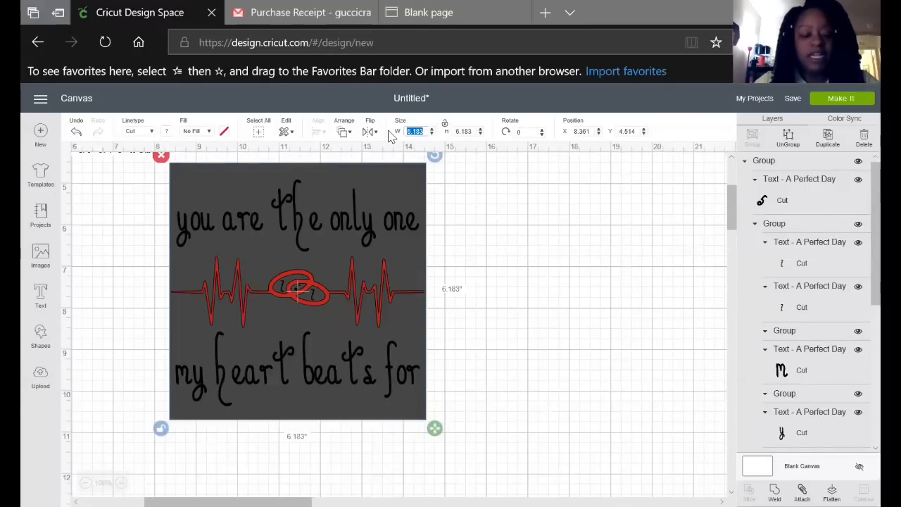
type("4.1")
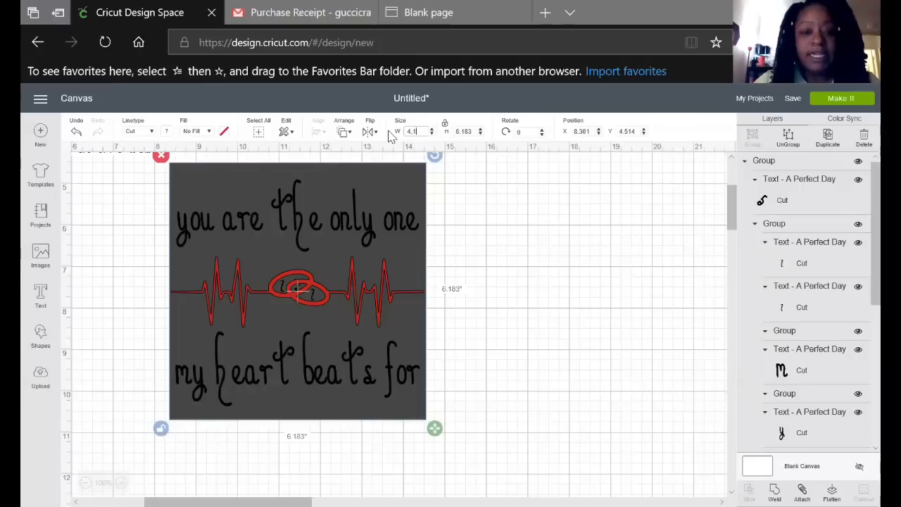
left_click(463, 133)
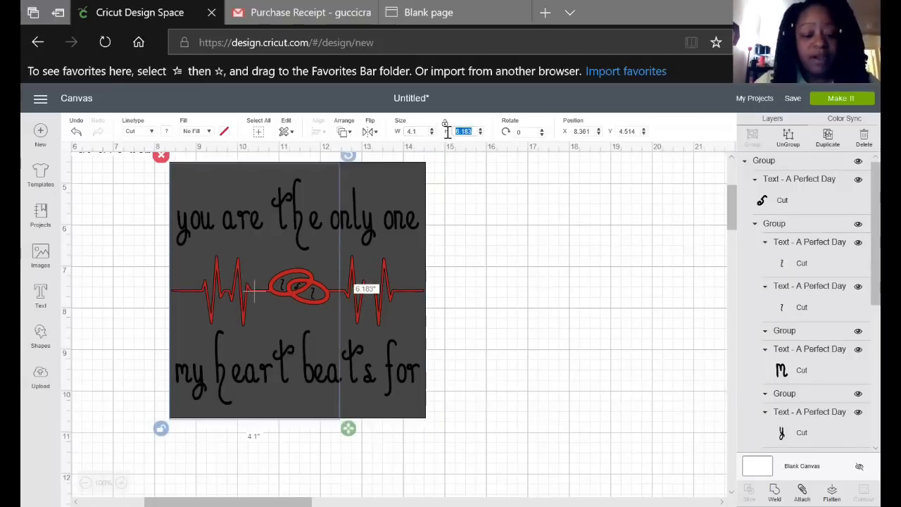
type("4.1")
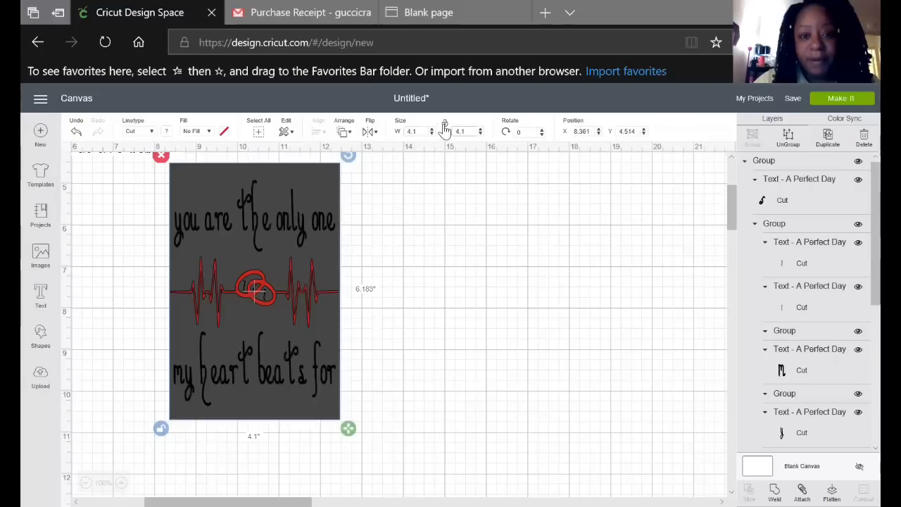
key("Return")
left_click(316, 474)
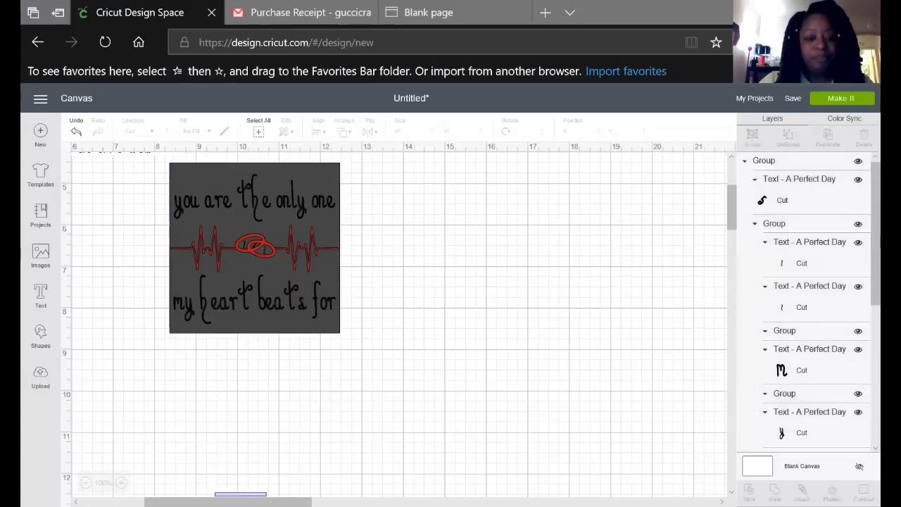
Move the heartbeat design to about X 5.472, Y 4.583 and change its background square to white
left_click_drag(227, 501, 164, 501)
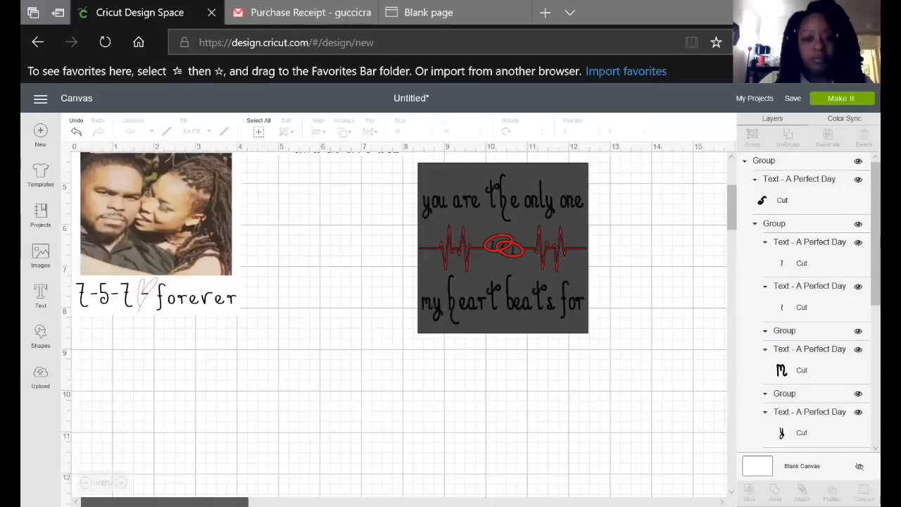
left_click_drag(551, 287, 392, 288)
scroll(859, 282, "down", 5)
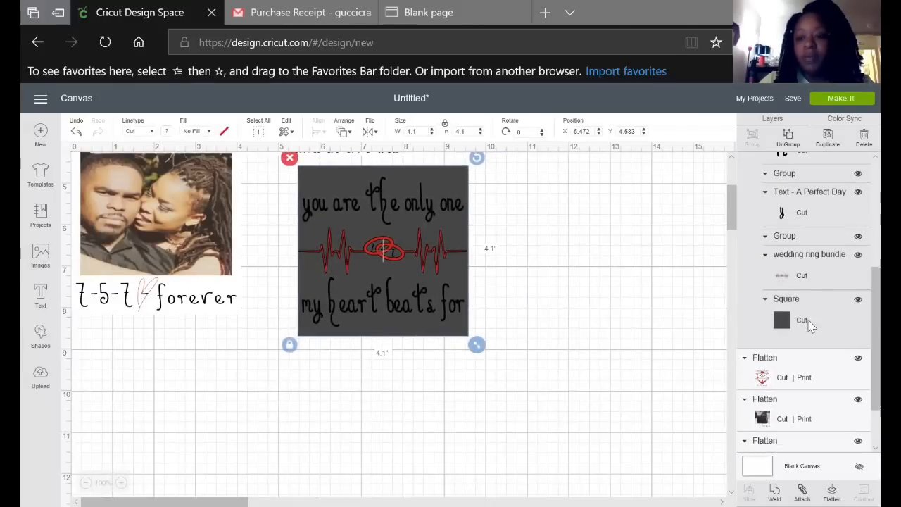
left_click(790, 321)
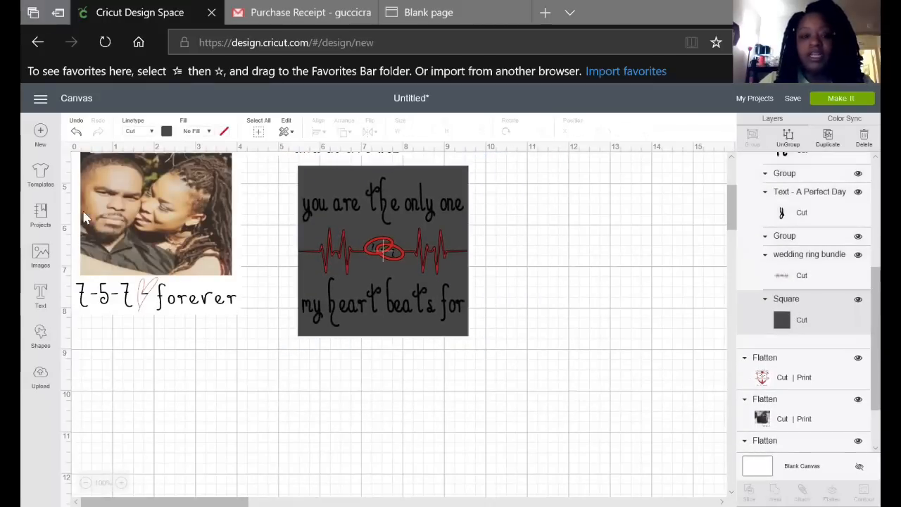
left_click(167, 132)
left_click(222, 174)
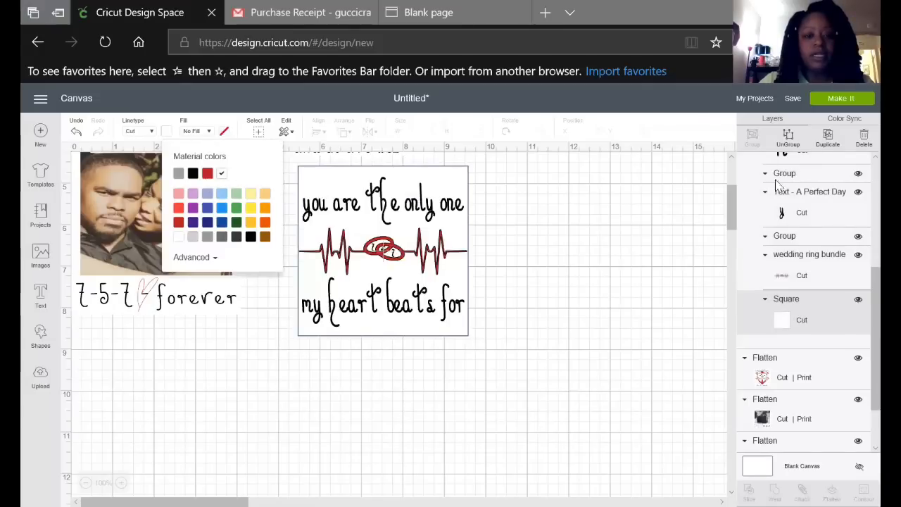
left_click(582, 291)
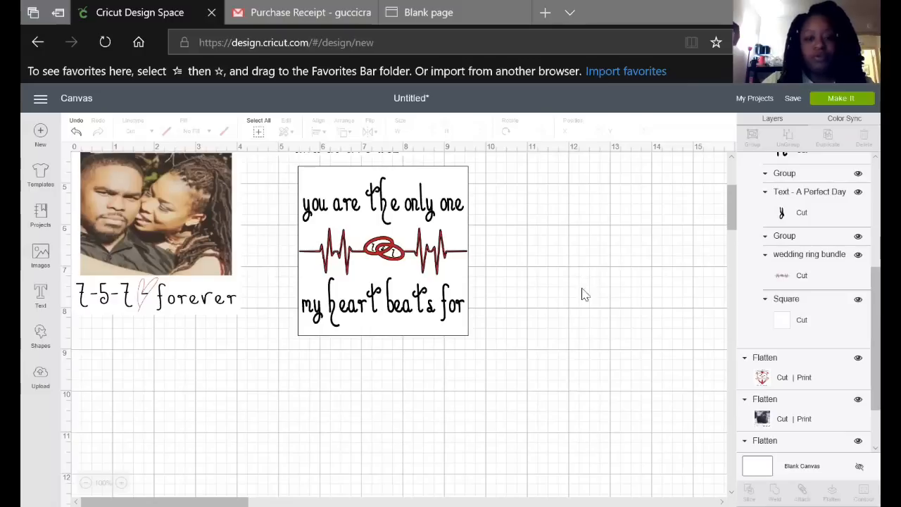
Flatten the whole heartbeat design into a single printable layer
left_click_drag(287, 183, 511, 367)
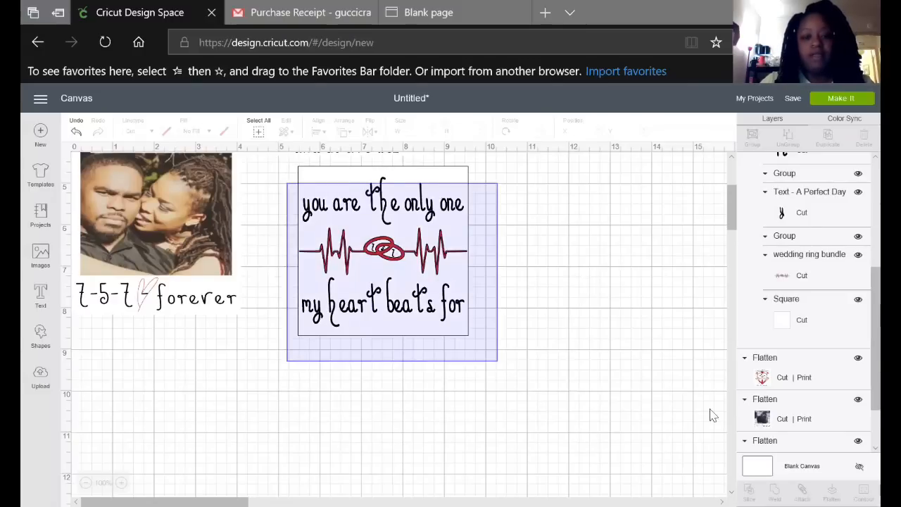
left_click_drag(713, 415, 713, 415)
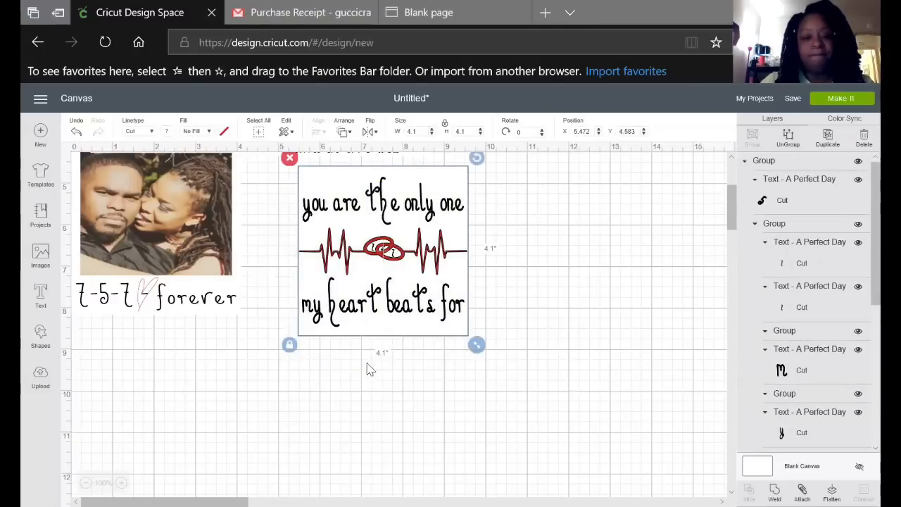
scroll(382, 352, "up", 1)
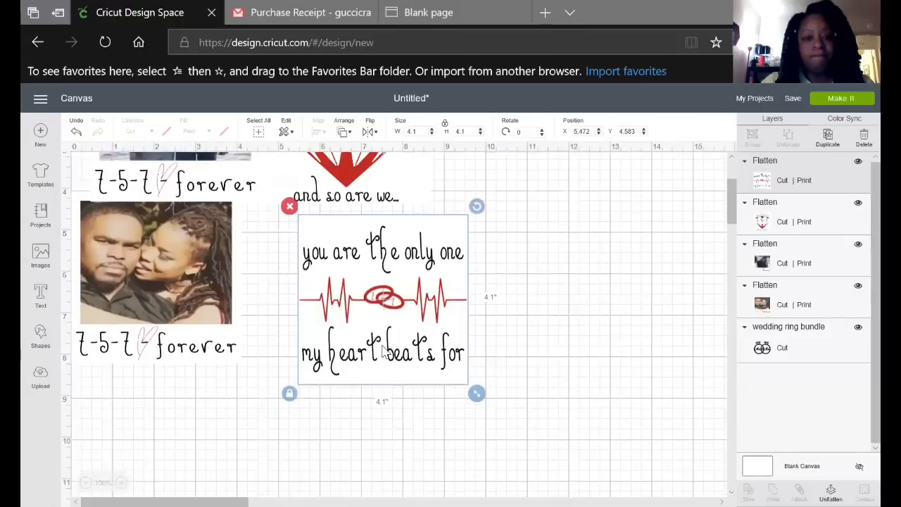
left_click(521, 290)
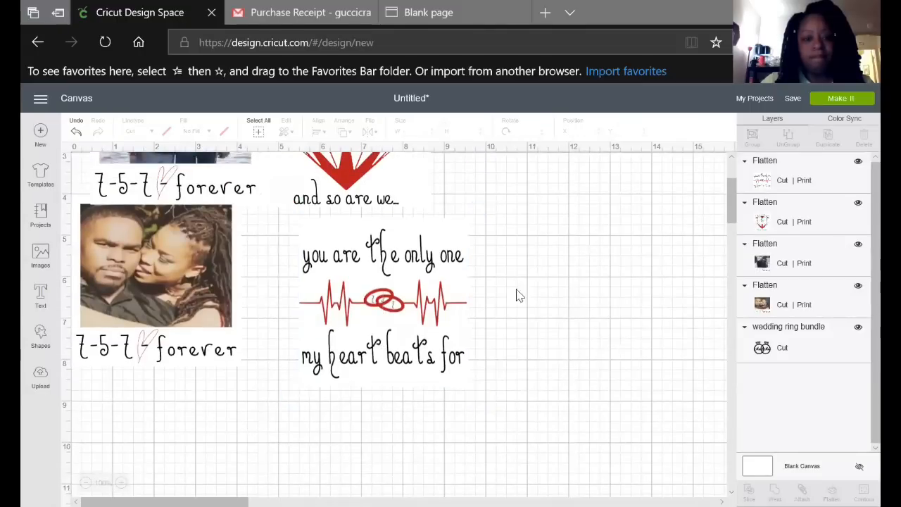
Move the heartbeat design closer beneath the diamond design, and shift the lower photo design to about X 0.333, Y 4.449
scroll(567, 374, "up", 3)
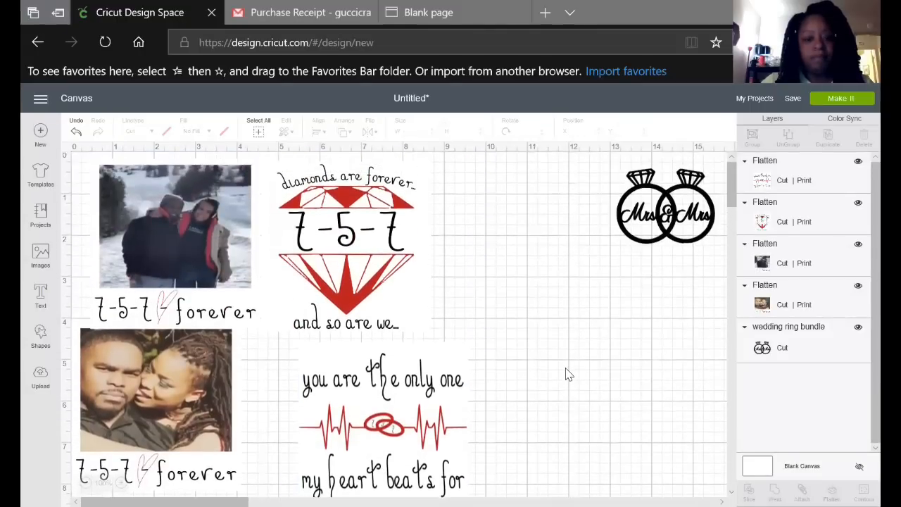
scroll(568, 373, "down", 1)
left_click_drag(432, 393, 398, 393)
mouse_move(247, 401)
left_mouse_down()
mouse_move(261, 414)
mouse_move(253, 416)
left_mouse_up()
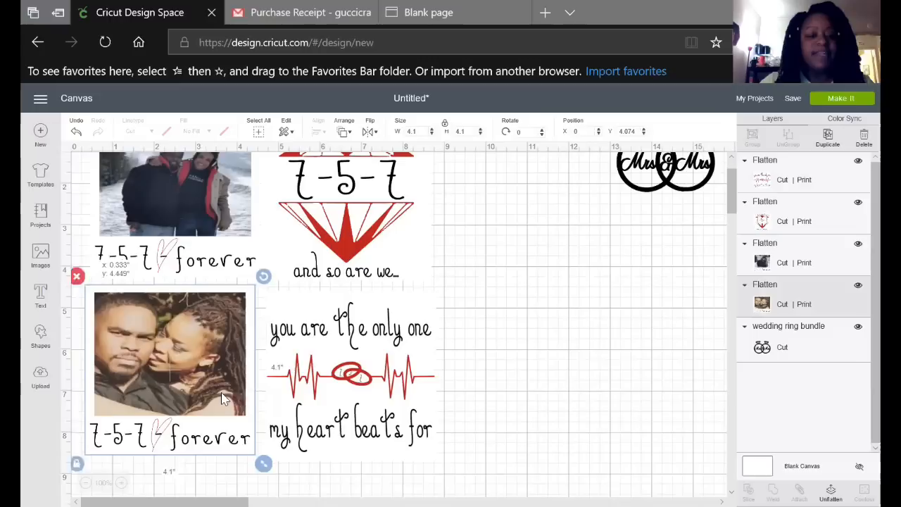
Close the gaps between the designs, moving the diamond design to about X 4.583, Y 0.111 and the heartbeat design to about X 4.472, Y 4.375
left_click(338, 380)
left_click(595, 328)
scroll(597, 332, "up", 1)
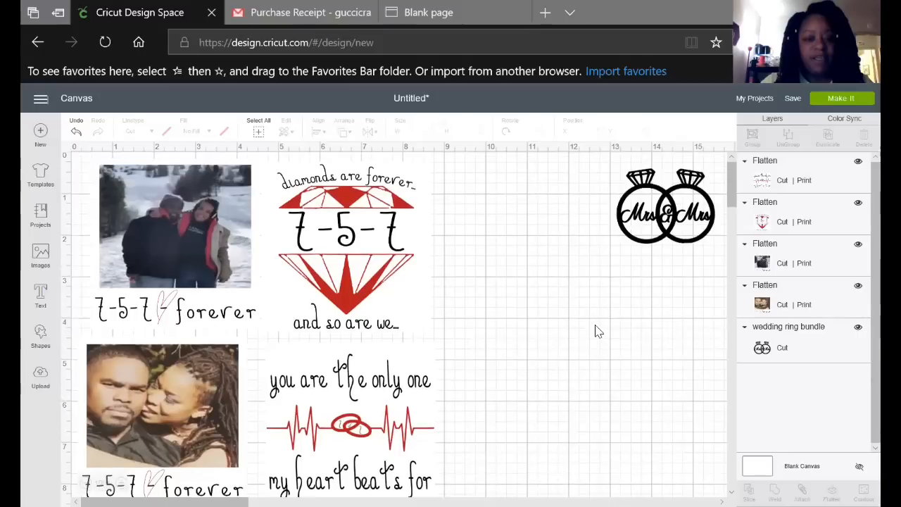
left_click_drag(422, 301, 412, 292)
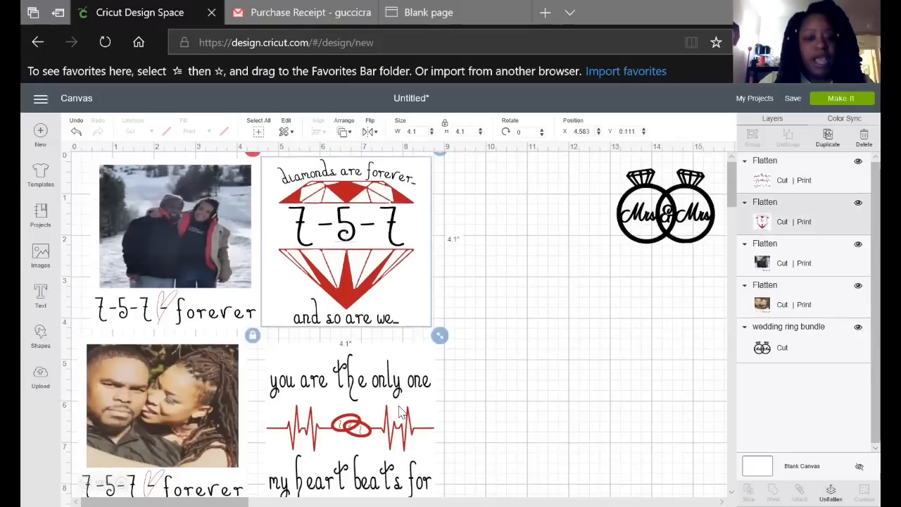
left_click_drag(399, 412, 388, 403)
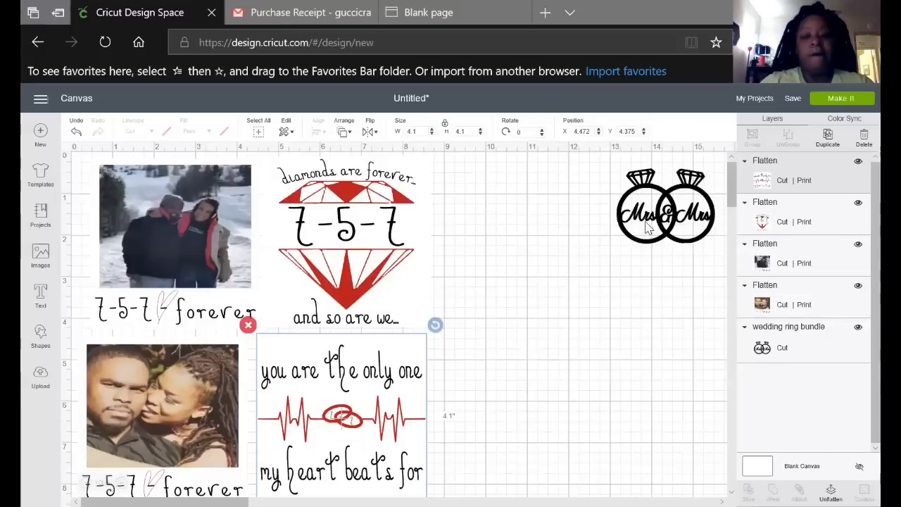
Shrink the wedding ring graphic to about 0.512 in wide, rotate it 32.1 degrees and place it in the empty area beside the designs
left_click_drag(649, 226, 535, 299)
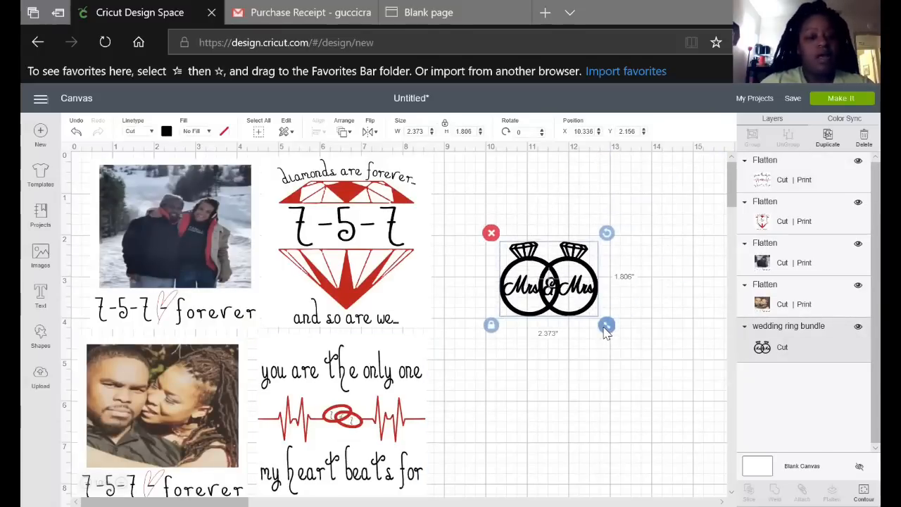
left_click_drag(606, 325, 529, 266)
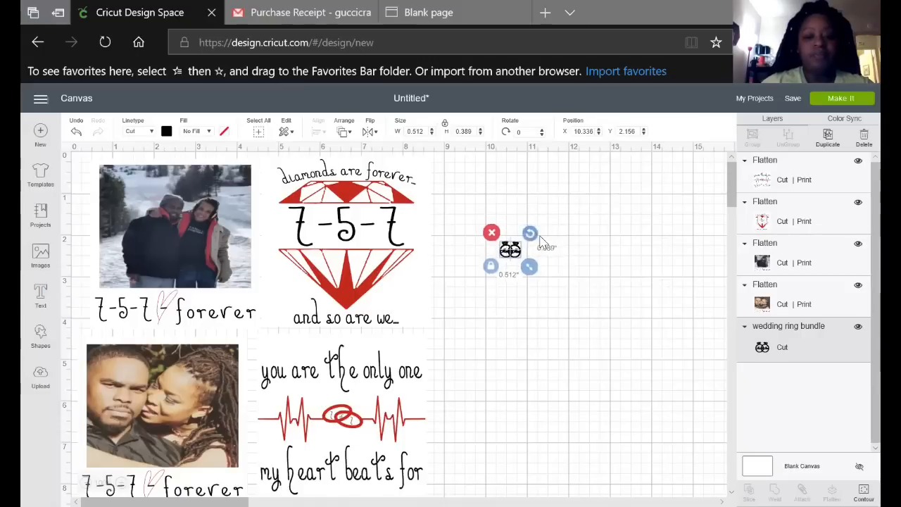
left_click_drag(541, 240, 547, 255)
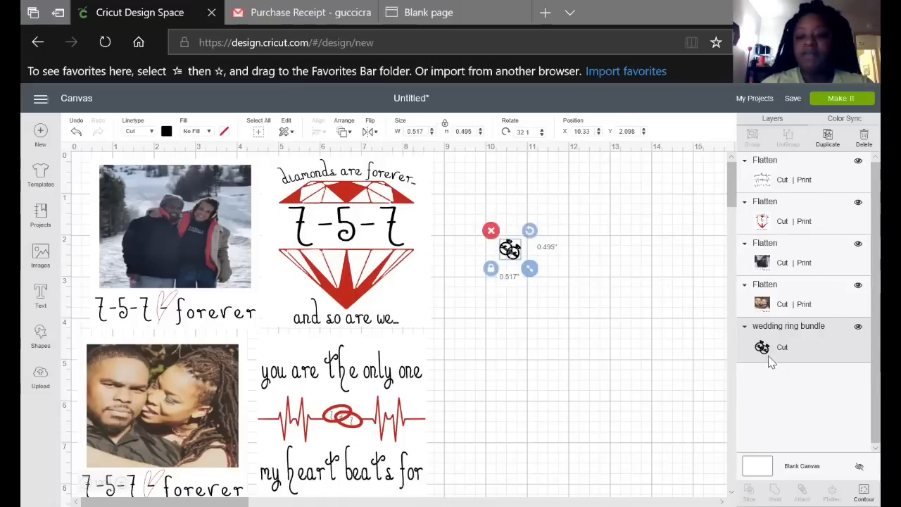
left_click(167, 132)
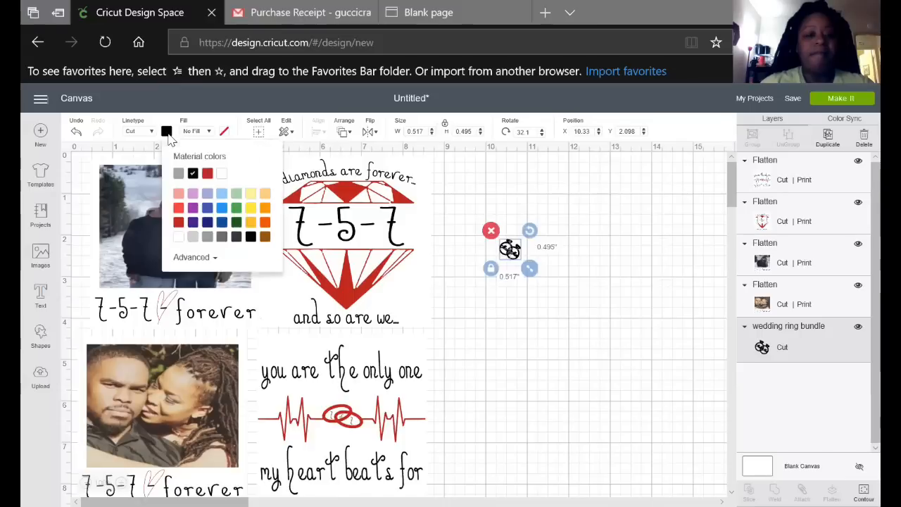
left_click(546, 271)
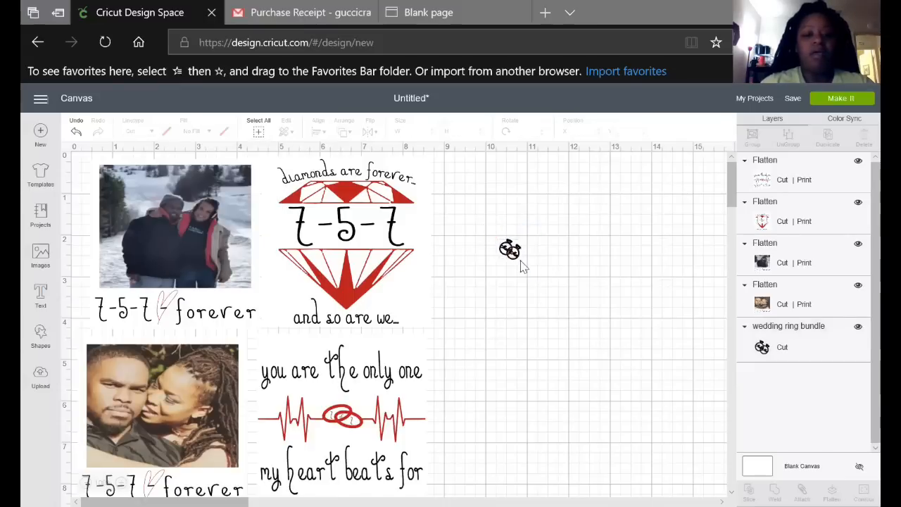
left_click_drag(500, 262, 551, 309)
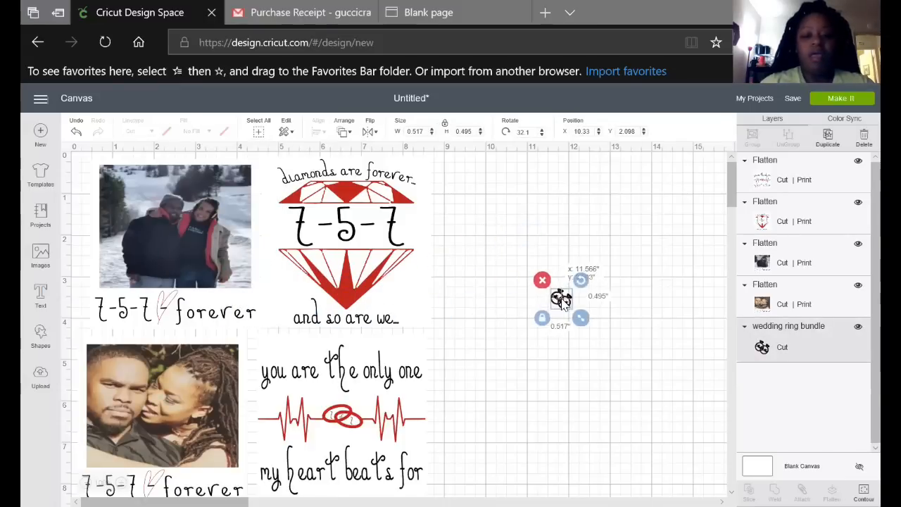
Move the diamond and snow photo designs farther along the canvas, and make the rings red at about 0.392 in wide
left_click_drag(356, 222, 693, 199)
left_click_drag(241, 202, 465, 195)
left_click(561, 297)
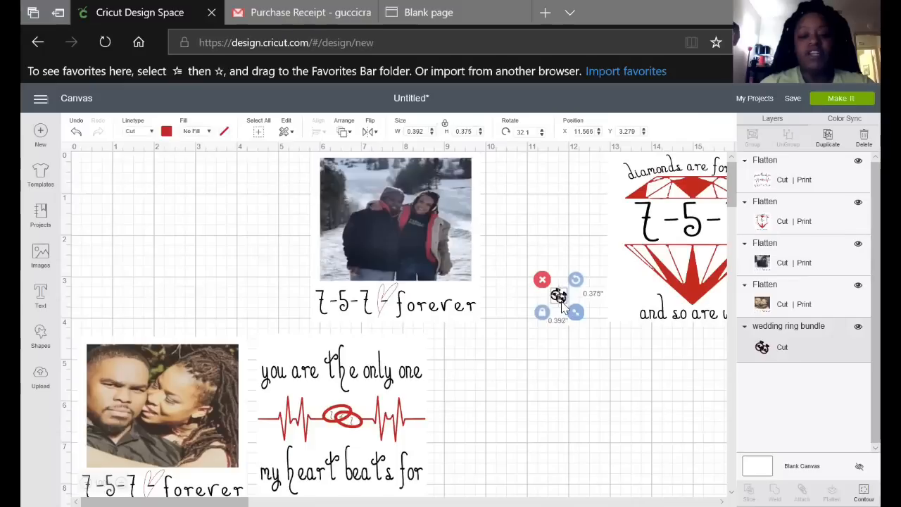
Bring the small rings to the front and place them just above the end of "forever" in the snow photo design
left_click_drag(561, 297, 506, 295)
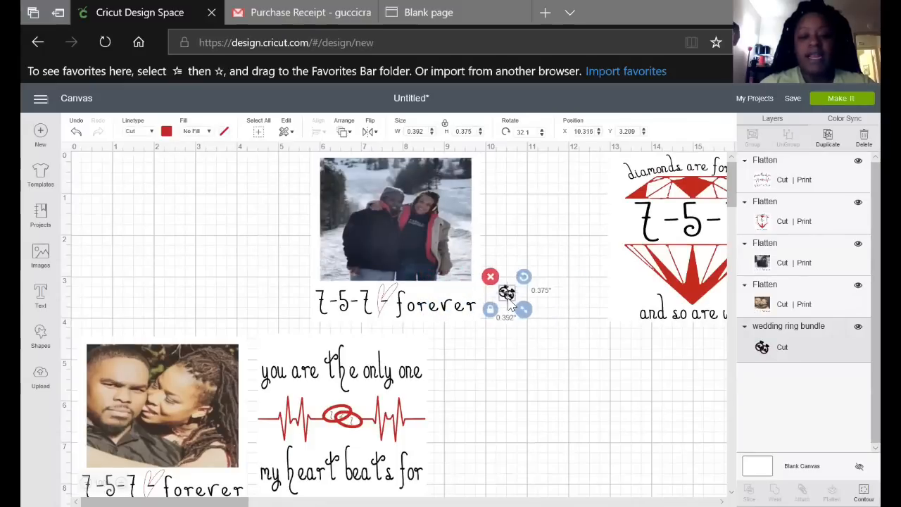
right_click(505, 294)
left_click(544, 393)
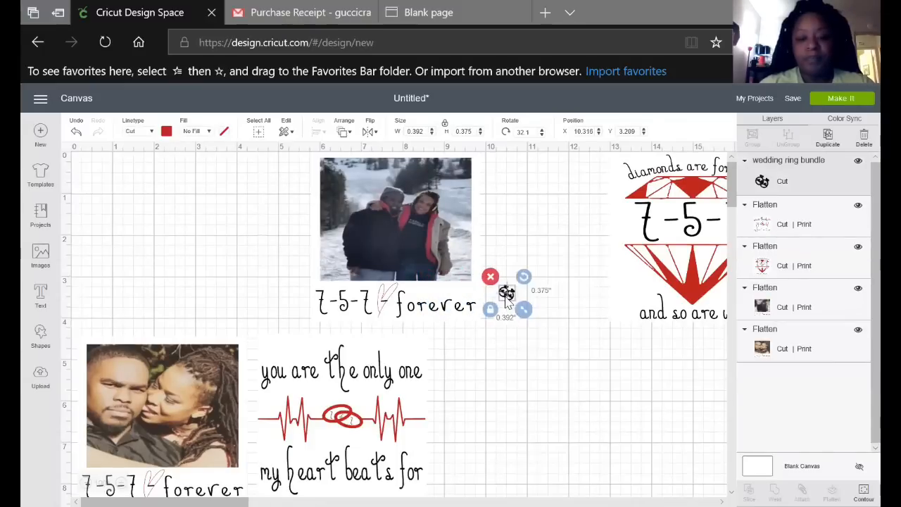
left_click_drag(504, 293, 461, 295)
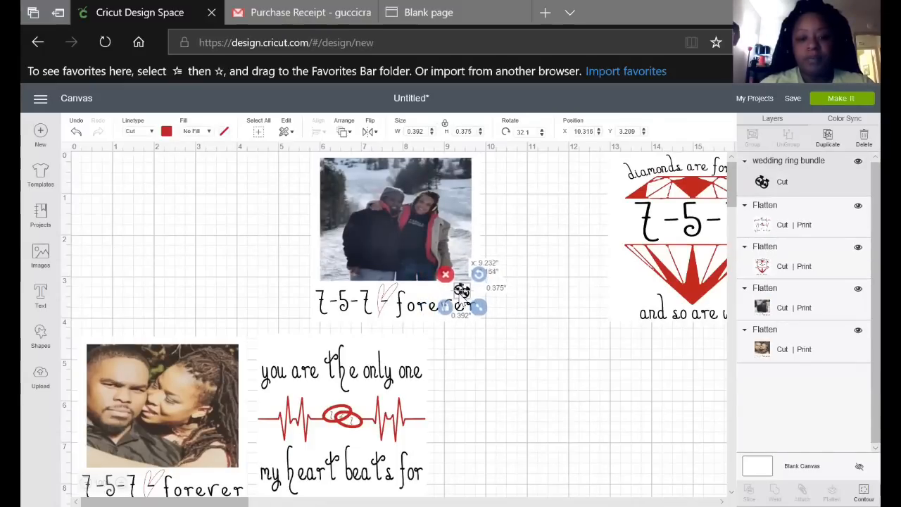
left_click(538, 302)
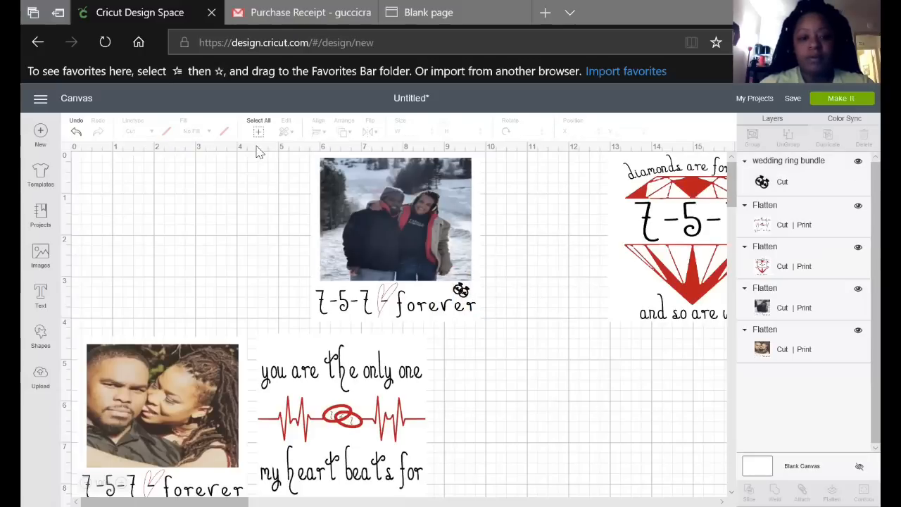
Duplicate the small rings and move the copy to the empty area below the snow photo design
left_click_drag(294, 170, 525, 306)
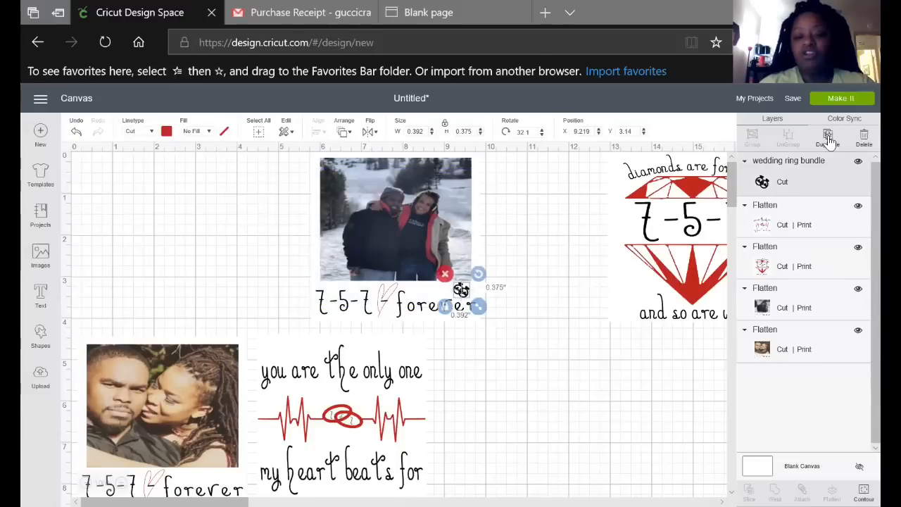
left_click(828, 139)
left_click_drag(491, 321, 552, 358)
Group the snow photo design with its rings and flatten them into one printable layer
left_click_drag(256, 165, 502, 318)
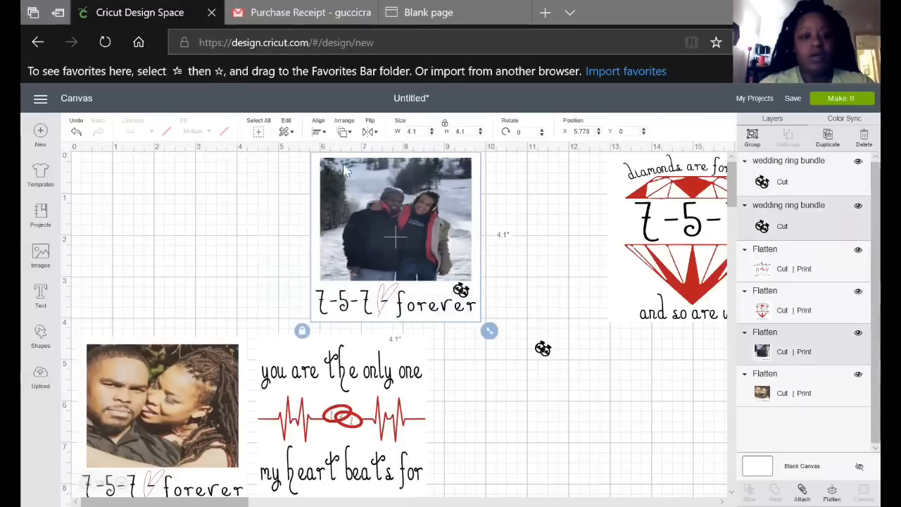
left_click(750, 138)
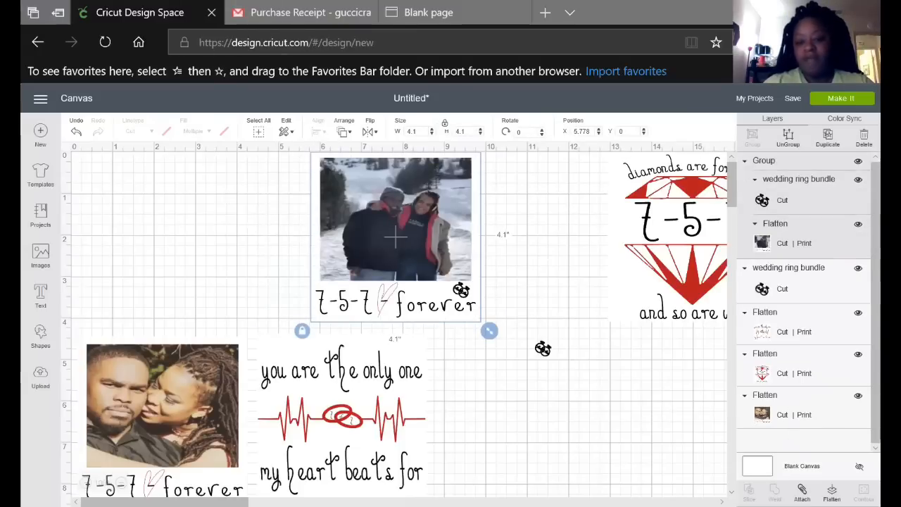
left_click(831, 492)
Place the spare rings above the end of "forever" in the close-up photo design
scroll(560, 351, "down", 1)
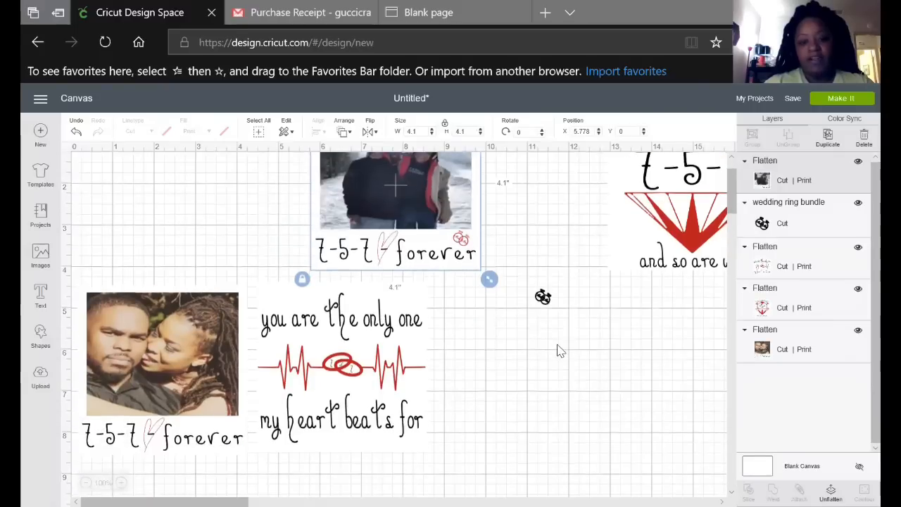
scroll(561, 352, "down", 1)
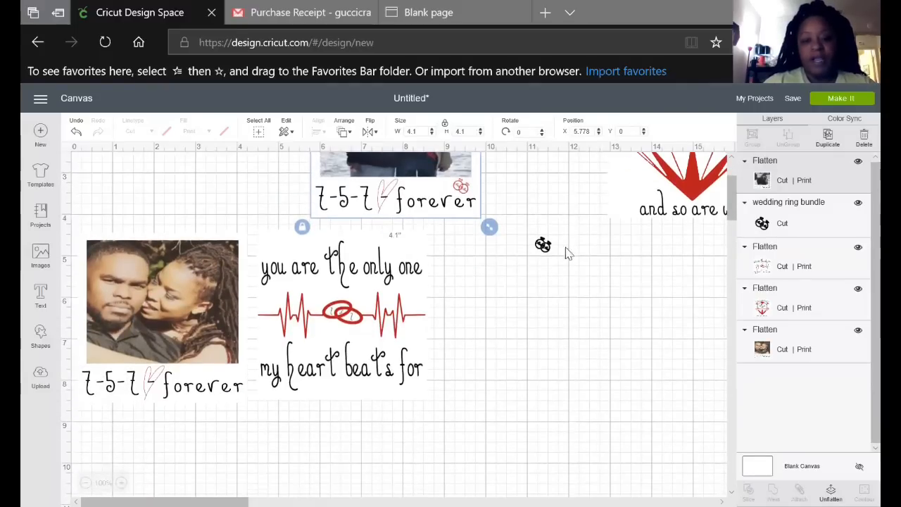
left_click_drag(542, 245, 224, 390)
left_click(424, 331)
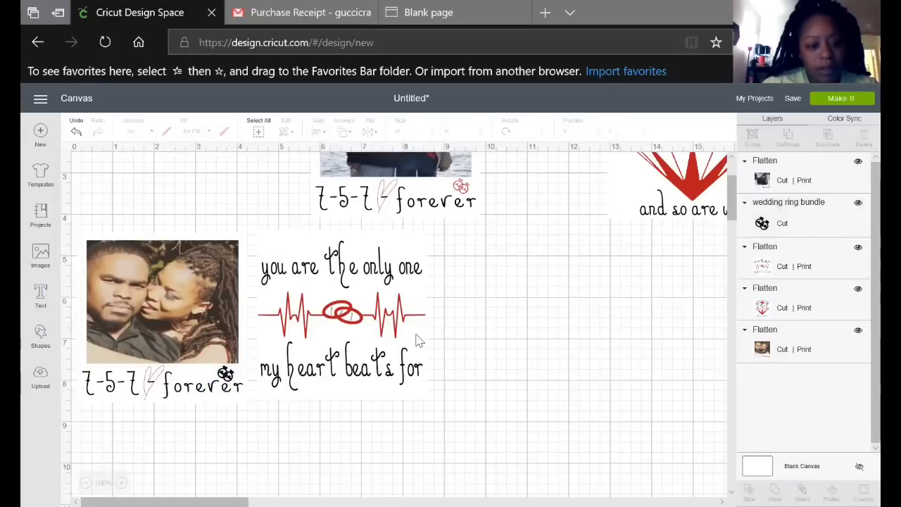
Move the heartbeat design out of the way, and group and flatten the close-up photo design with its rings
left_click_drag(416, 341, 605, 347)
left_click(136, 459)
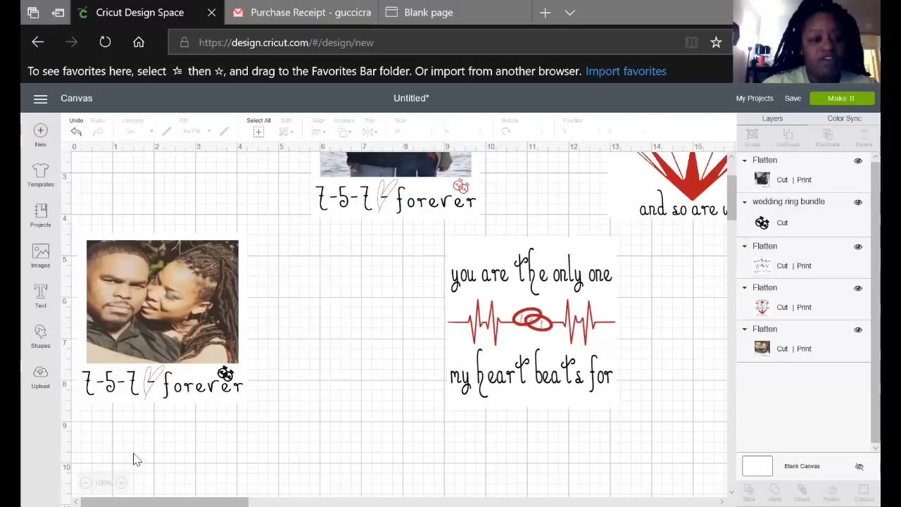
left_click_drag(291, 418, 75, 208)
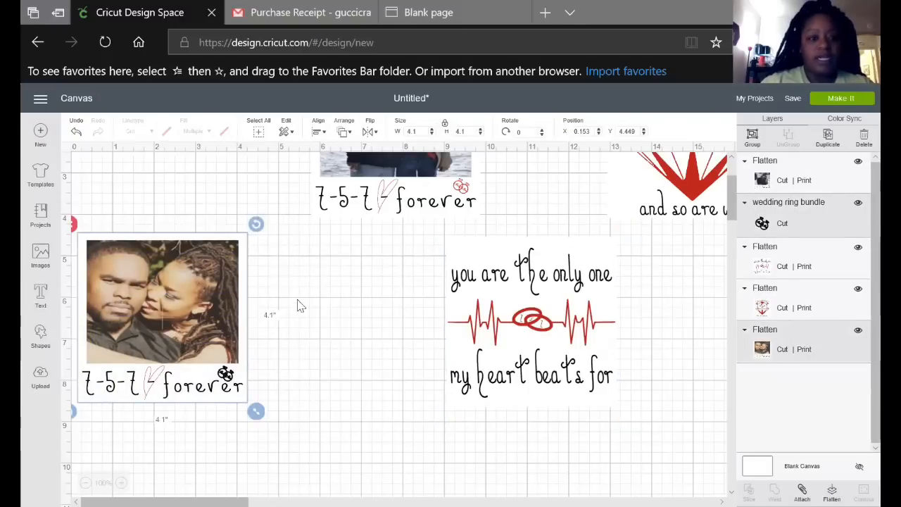
left_click(750, 140)
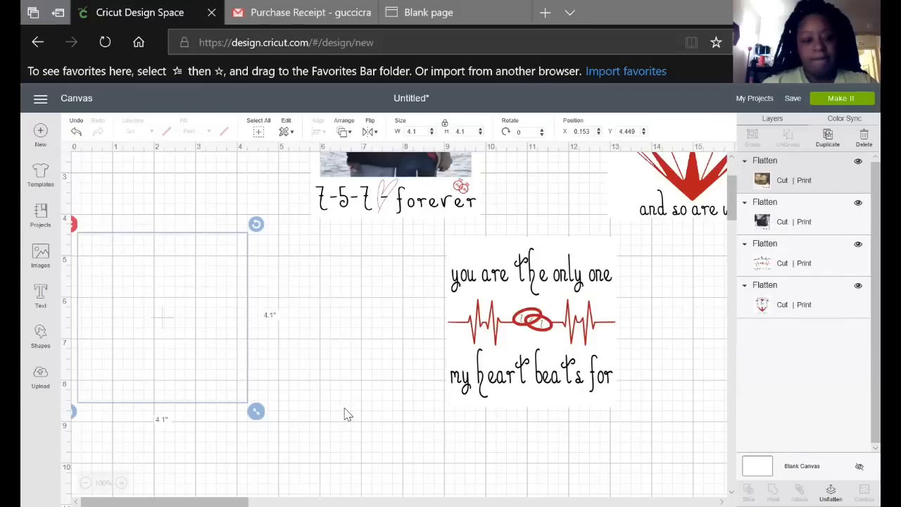
Line up the close-up photo, snow photo and heartbeat designs in one row at about X 0.556, 4.694 and 8.736
mouse_move(181, 326)
left_mouse_down()
mouse_move(237, 323)
mouse_move(199, 322)
left_mouse_up()
left_click_drag(360, 225, 314, 407)
left_click_drag(532, 368, 517, 356)
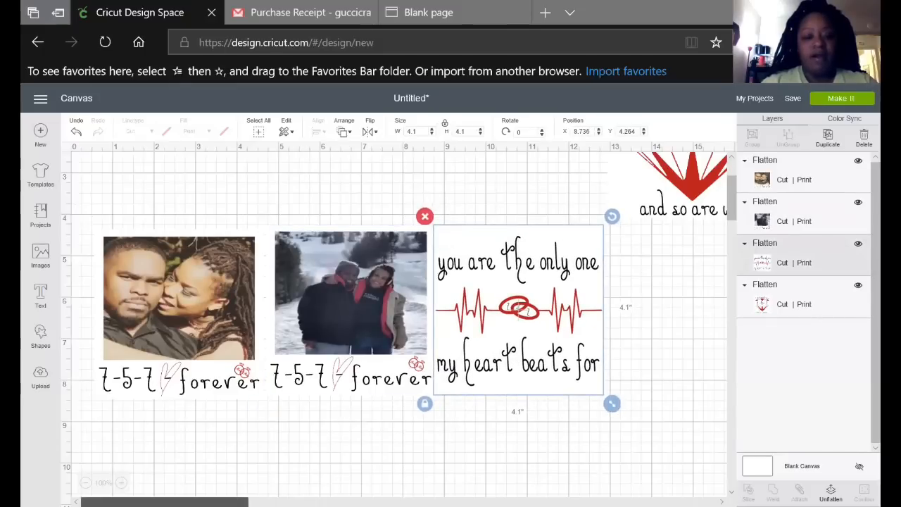
Move the diamond design to about X 17.375, Y 3.917 and bring the heartbeat and snow photo designs up beside it
scroll(394, 317, "right", 3)
left_click(85, 483)
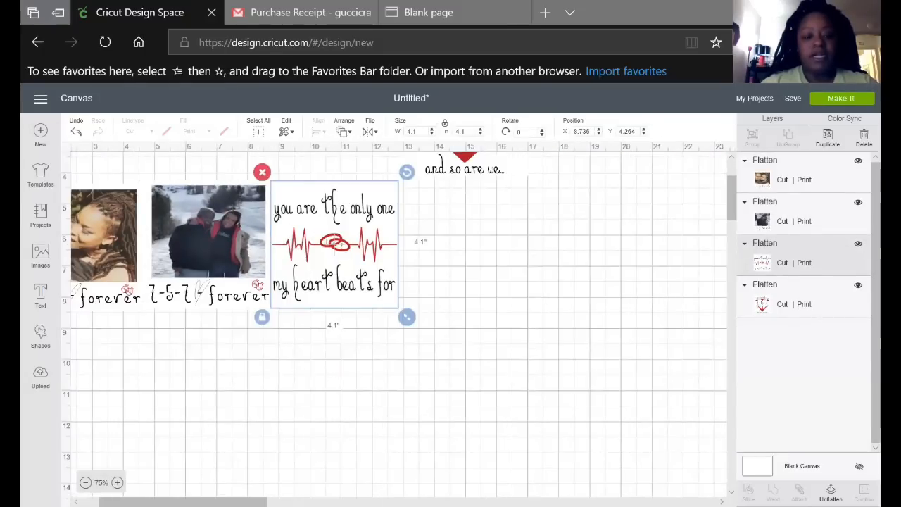
left_click(85, 483)
left_click_drag(383, 179, 501, 312)
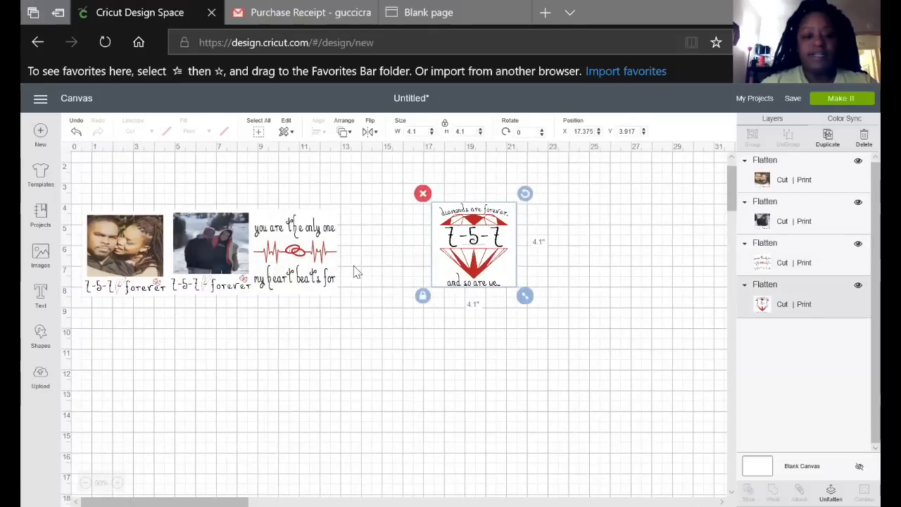
left_click_drag(336, 271, 446, 265)
left_click_drag(225, 262, 311, 260)
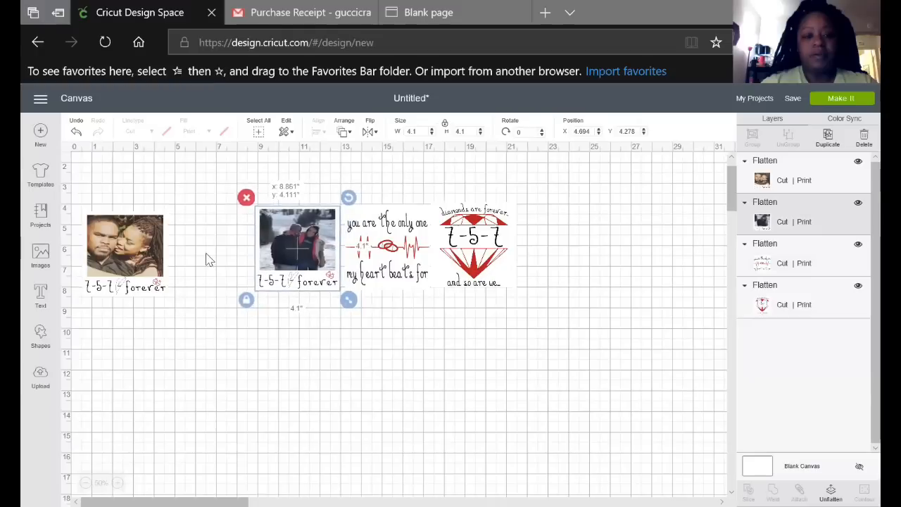
Reorder the row by placing the close-up photo design at about X 17.583, Y 3.949 and the diamond design at about X 21.597, Y 3.917
left_click_drag(127, 265, 584, 255)
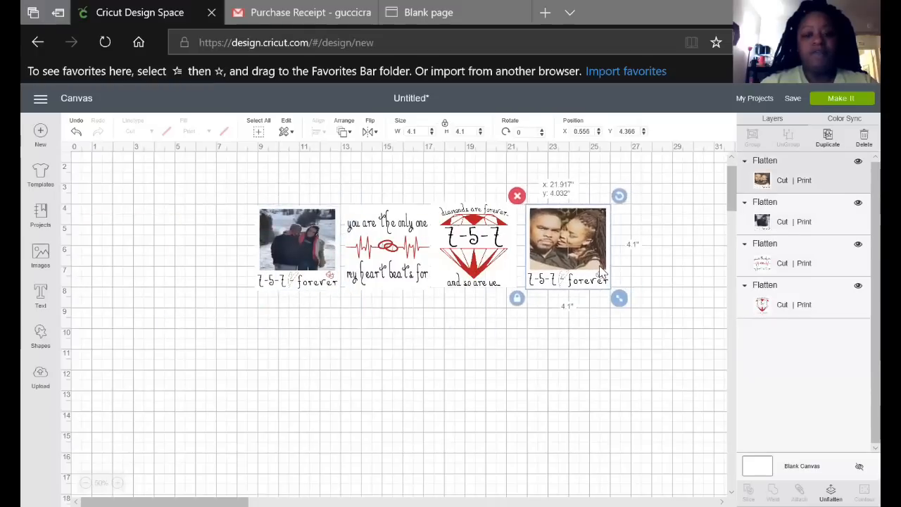
left_click_drag(476, 246, 631, 250)
left_click_drag(512, 270, 456, 259)
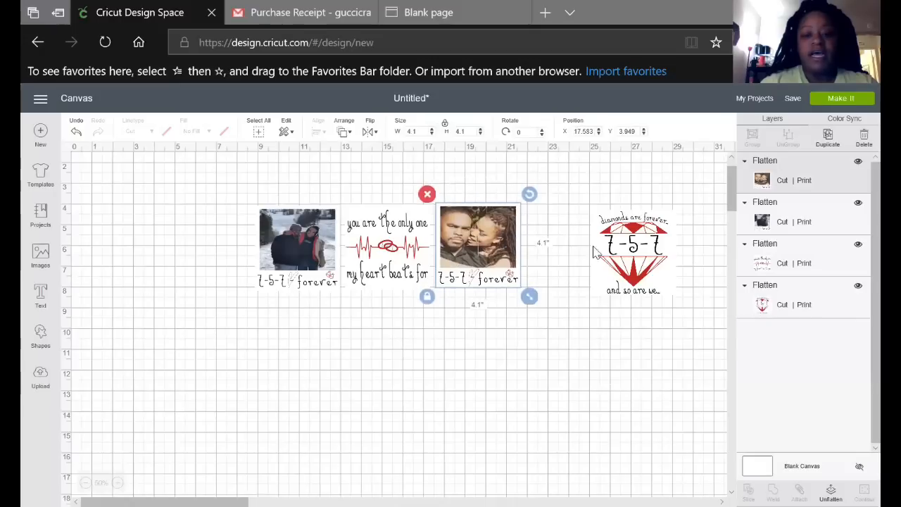
left_click_drag(637, 248, 564, 243)
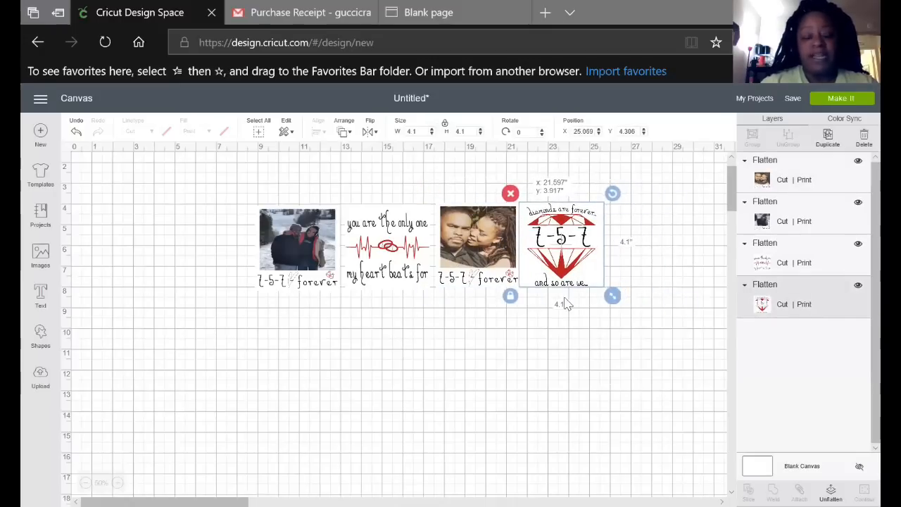
left_click(553, 331)
Prepare the project's mats, review the first mat's layout, and continue to the make stage by resetting the machine's connection
scroll(539, 340, "up", 2)
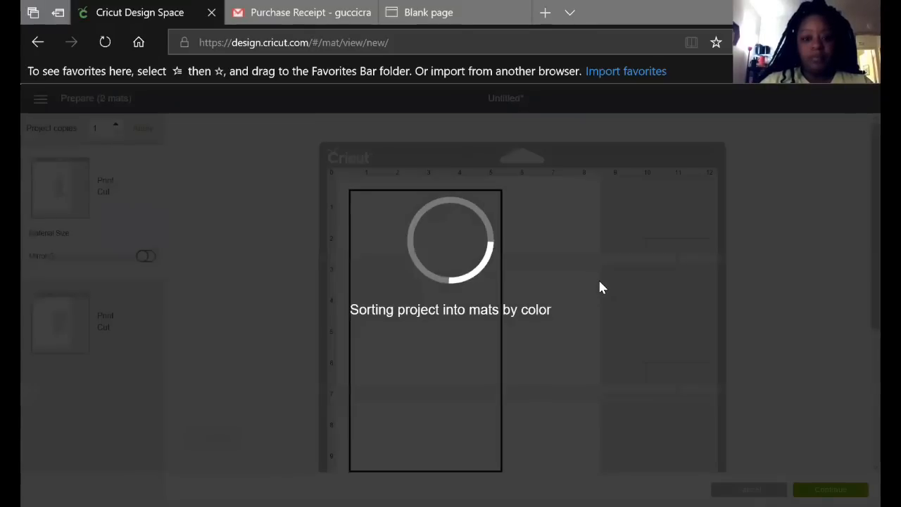
scroll(600, 276, "down", 3)
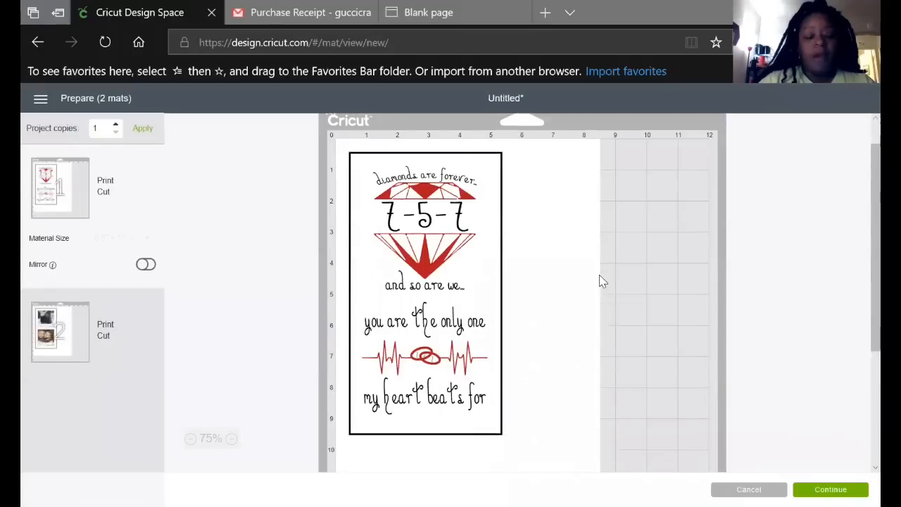
scroll(601, 280, "up", 3)
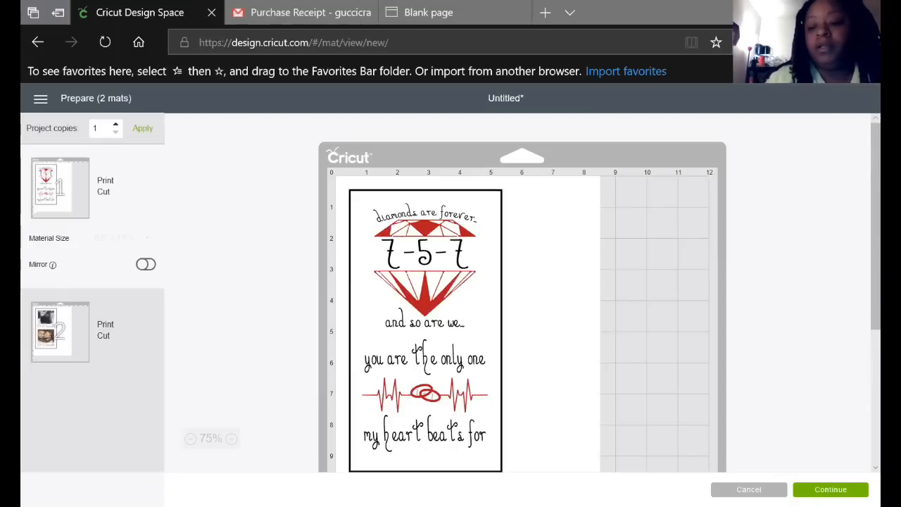
left_click(830, 490)
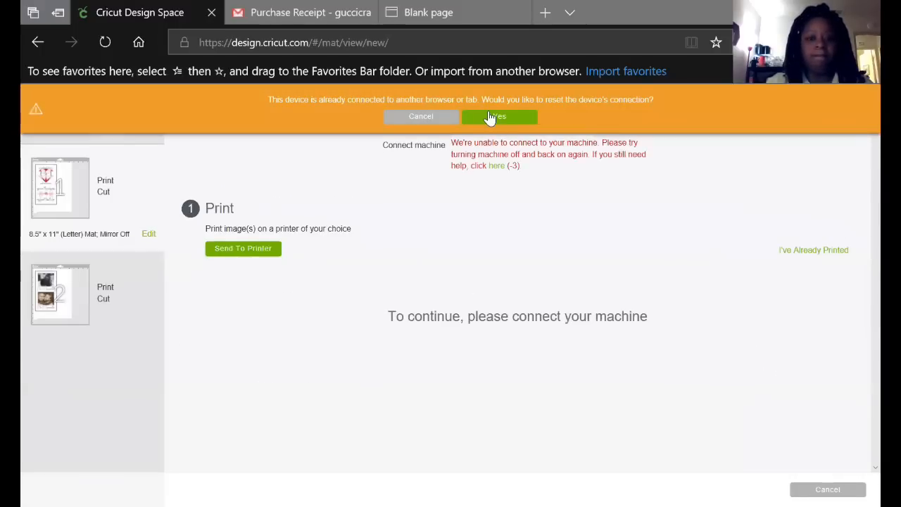
left_click(497, 117)
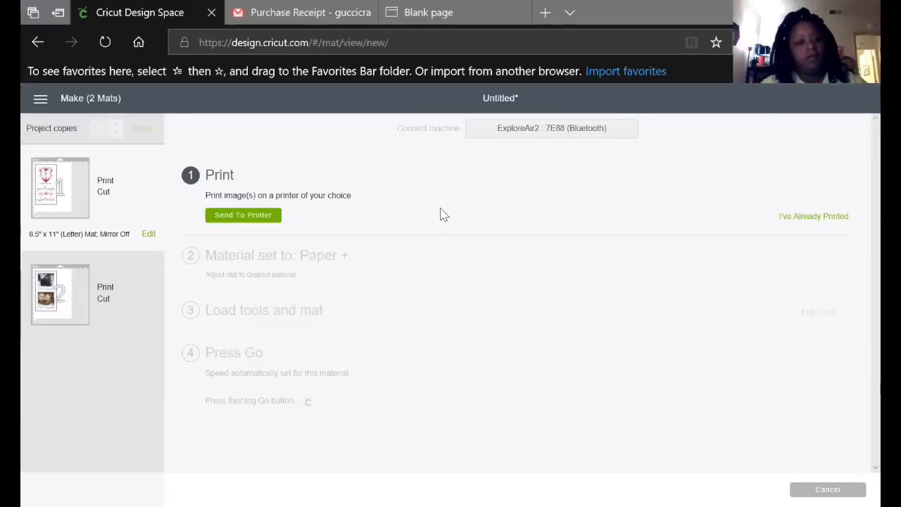
Print the first mat on the HP ENVY 5530 series through the system dialog, with the media set to HP Everyday Photo Paper, Matte
left_click(254, 224)
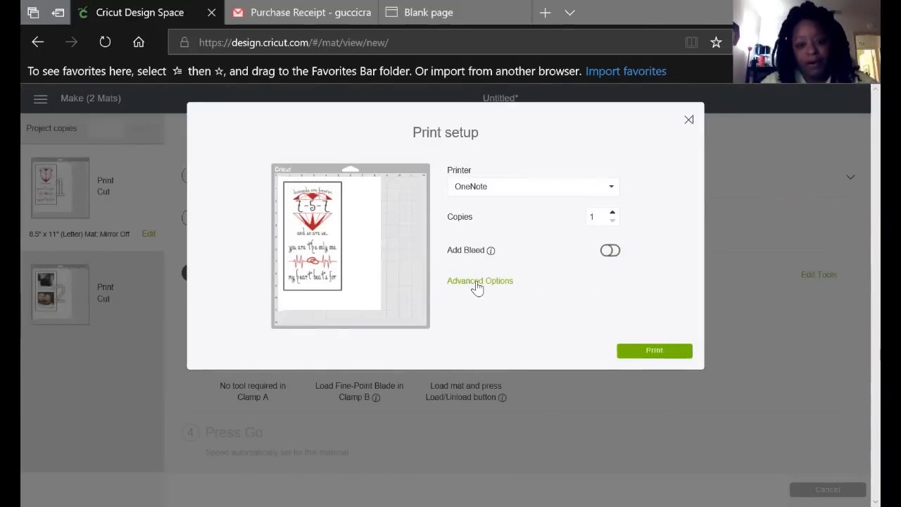
left_click(654, 349)
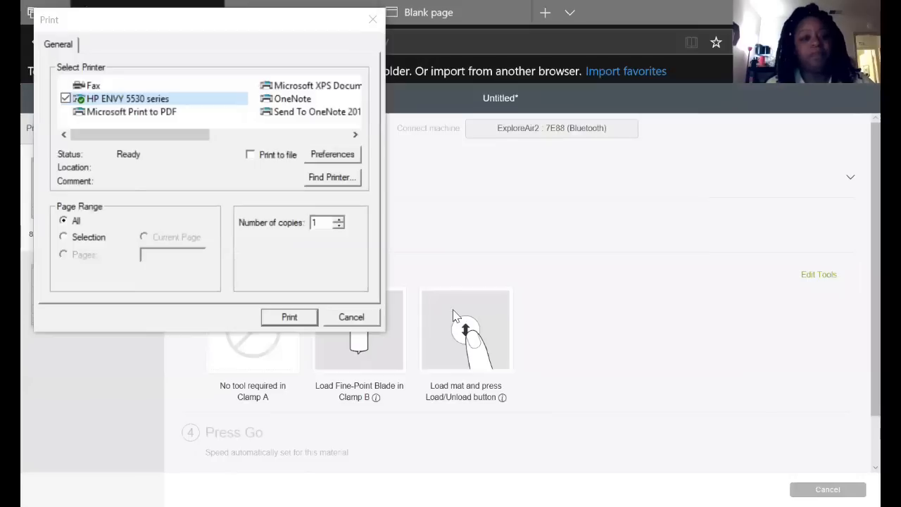
left_click(331, 156)
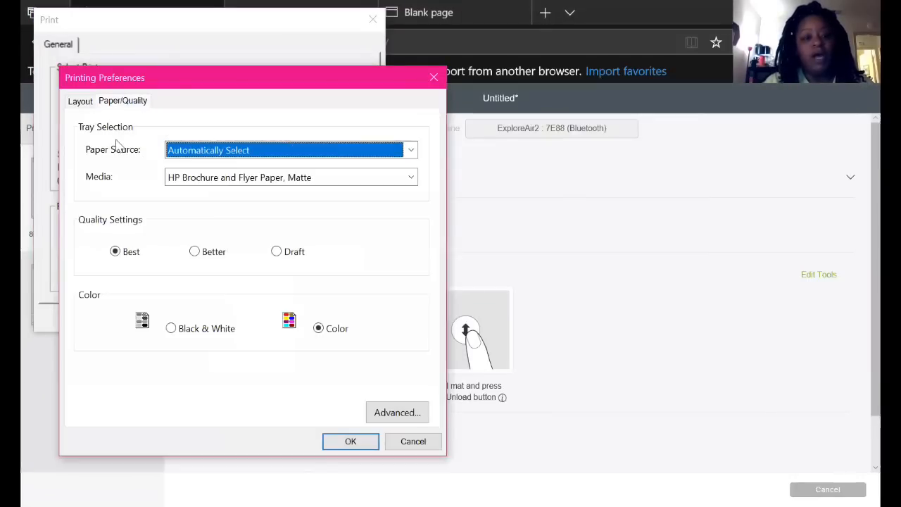
left_click(232, 180)
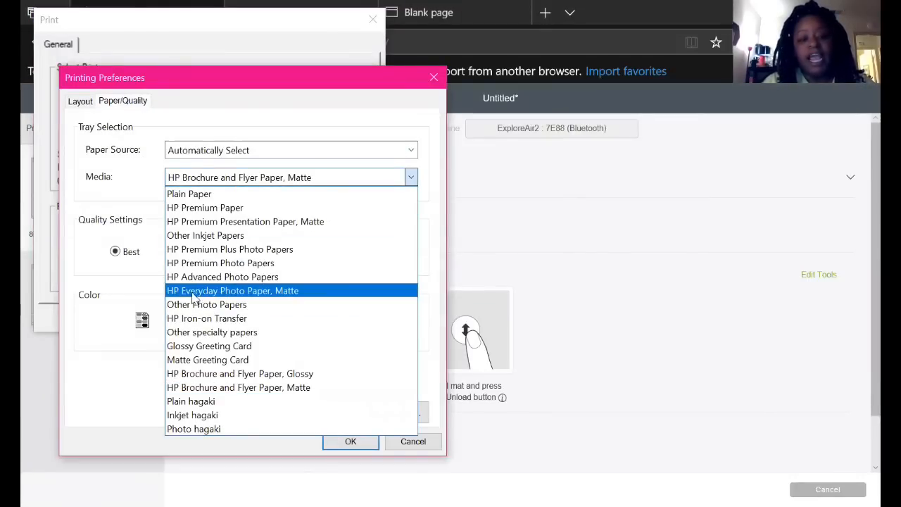
left_click(288, 297)
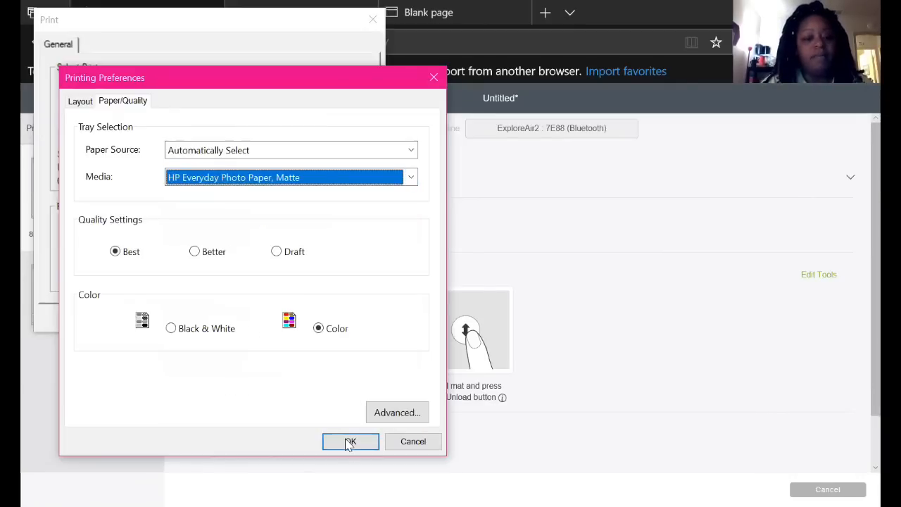
left_click(349, 441)
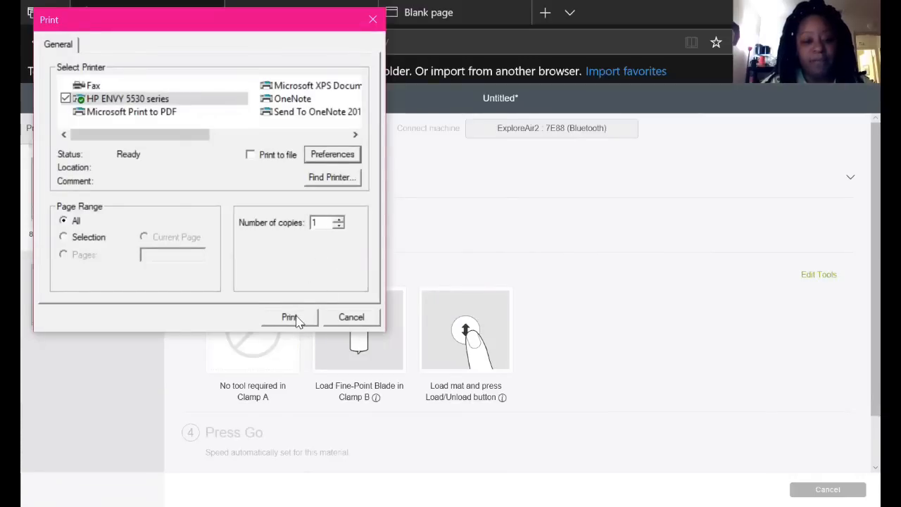
left_click(289, 318)
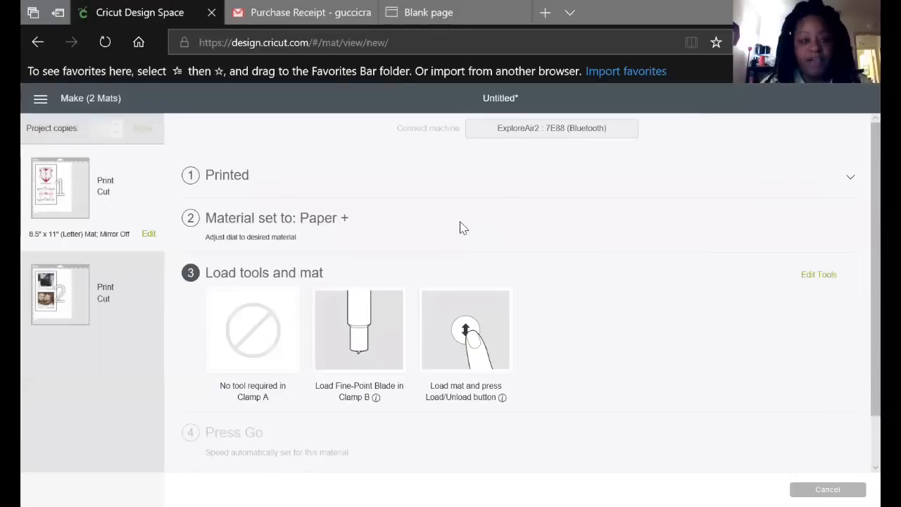